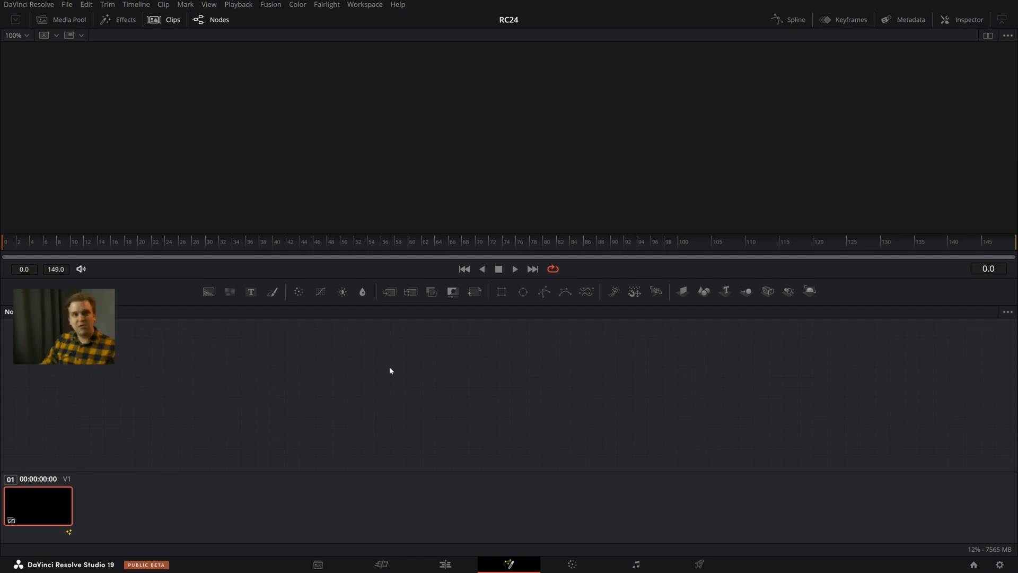
Load Composition 1 of the clip and look over its full set of nodes
right_click(57, 498)
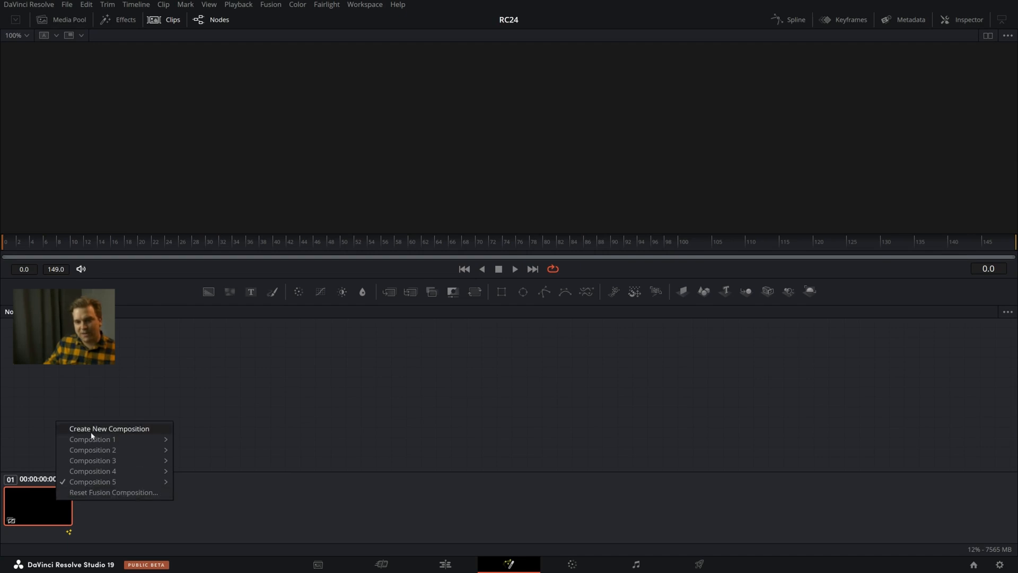
mouse_move(93, 439)
click(193, 439)
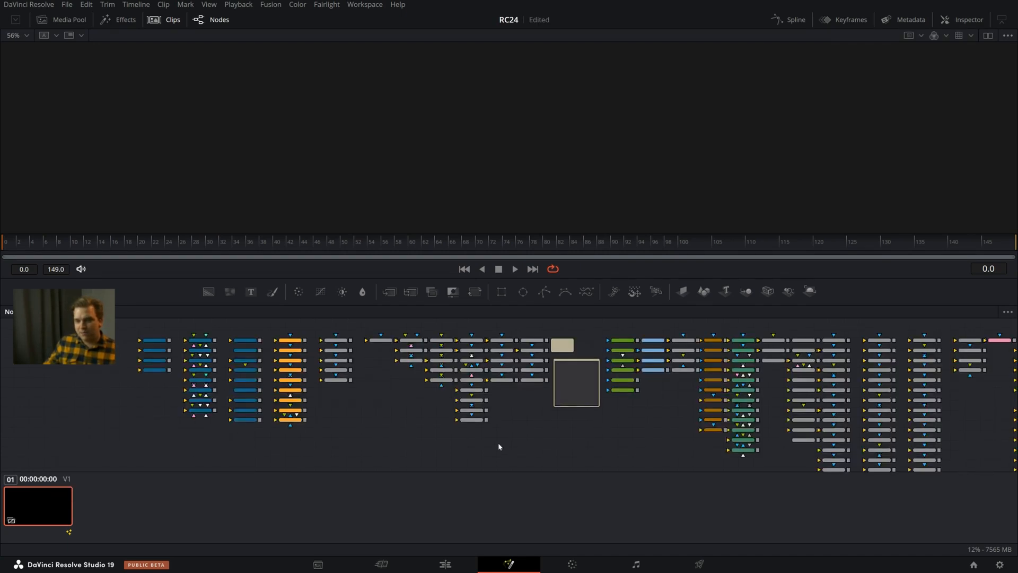
drag(379, 414, 363, 404)
scroll(427, 424, down, 3)
drag(434, 436, 394, 412)
scroll(392, 413, down, 3)
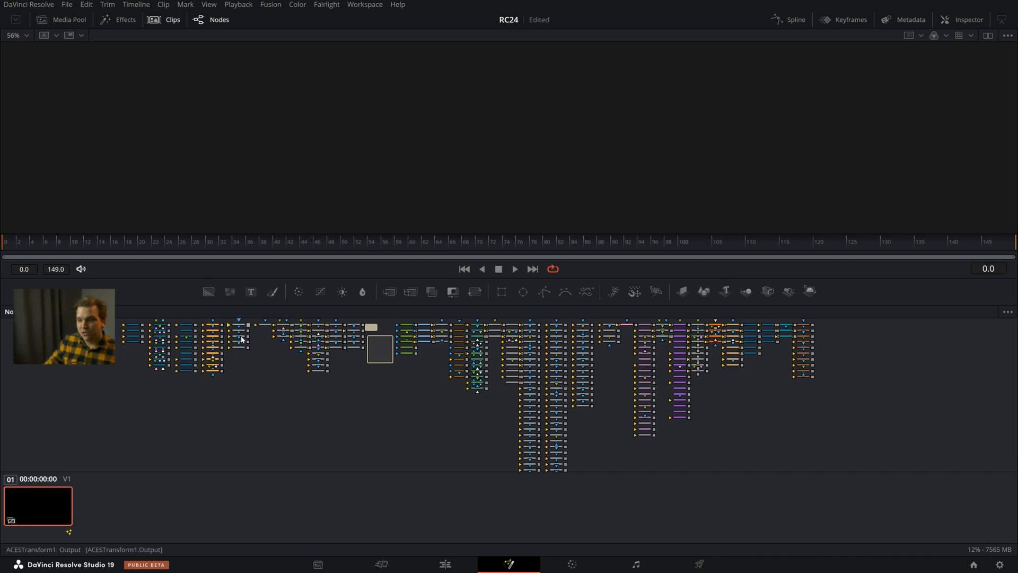
Load Composition 2 of the clip
right_click(37, 501)
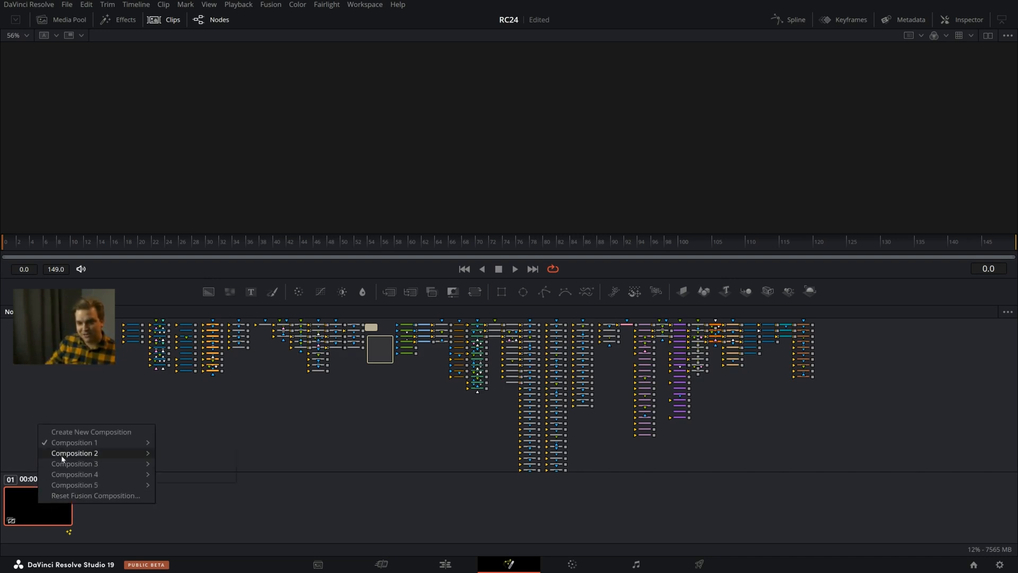
mouse_move(144, 454)
click(176, 453)
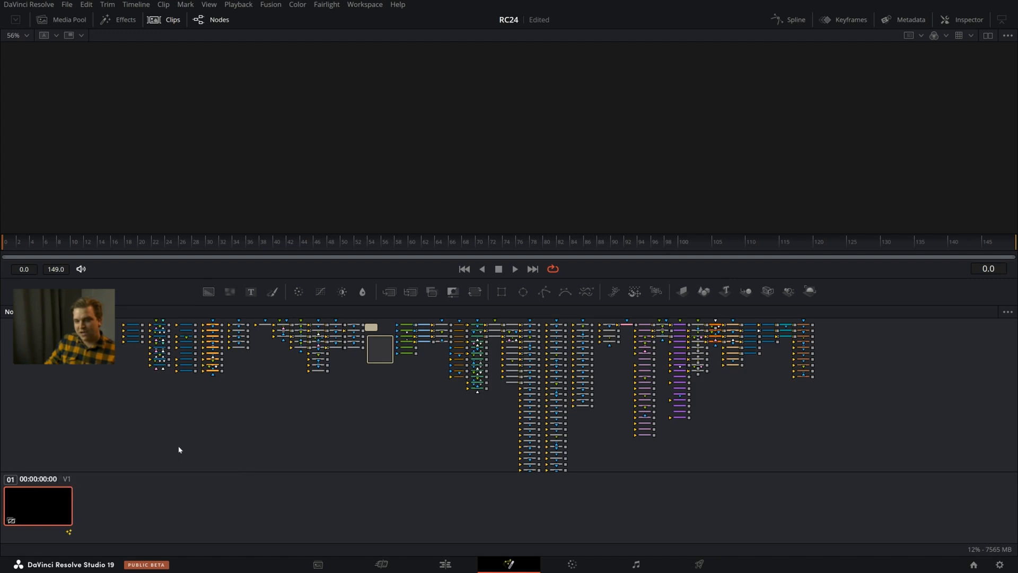
Examine the shape nodes in the composition, from the shape generators, sMerge1 and sBoolean1 through the modifiers to sRender1
scroll(339, 365, up, 2)
drag(326, 364, 508, 408)
scroll(464, 416, up, 1)
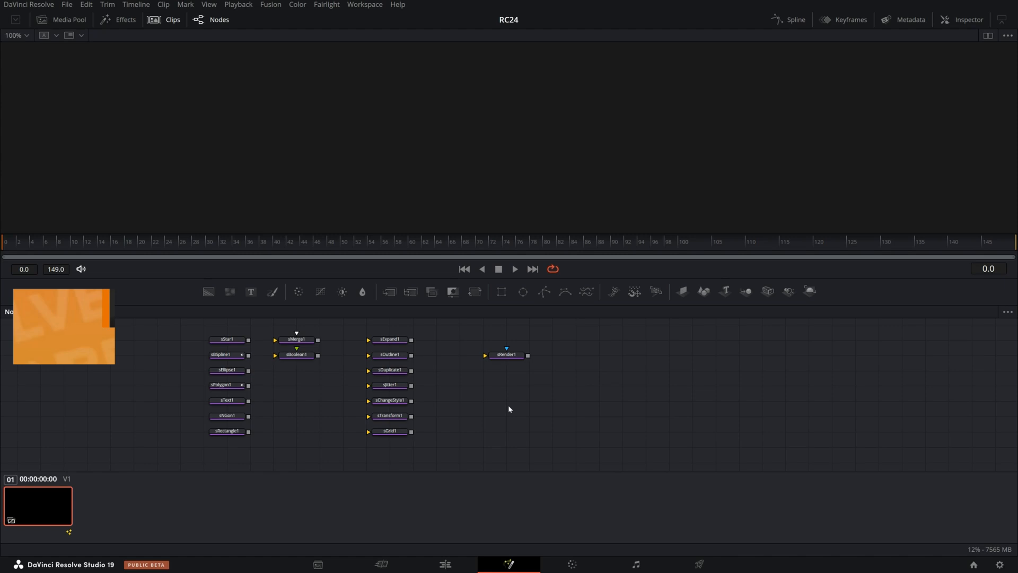
drag(477, 418, 519, 417)
scroll(527, 423, up, 1)
scroll(520, 418, up, 1)
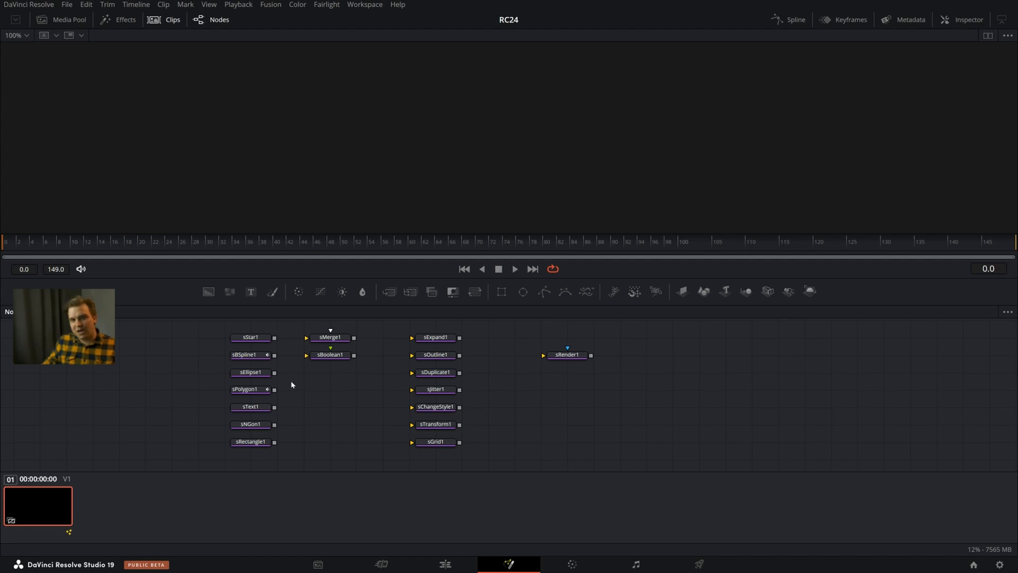
scroll(367, 399, up, 3)
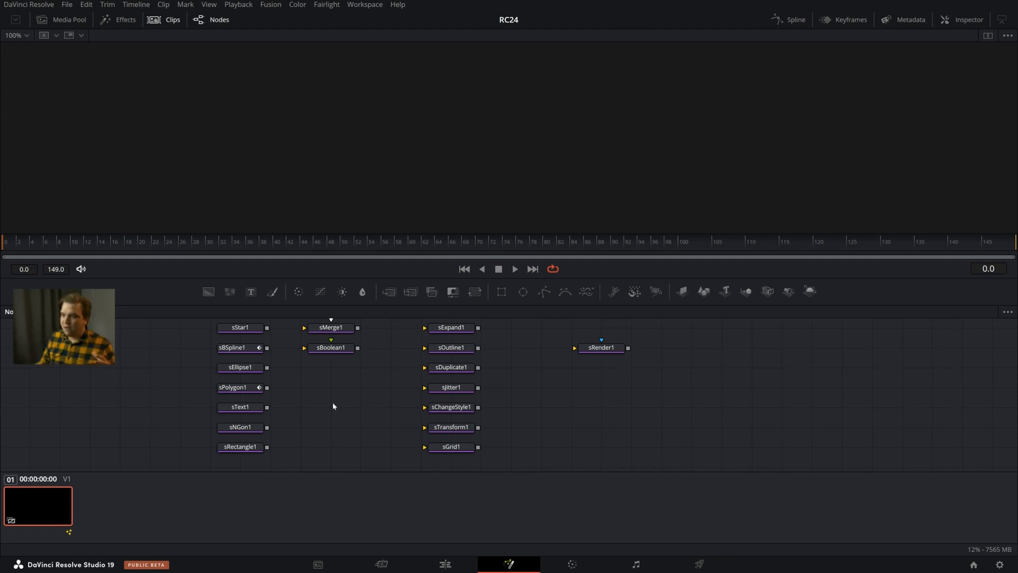
drag(607, 415, 498, 409)
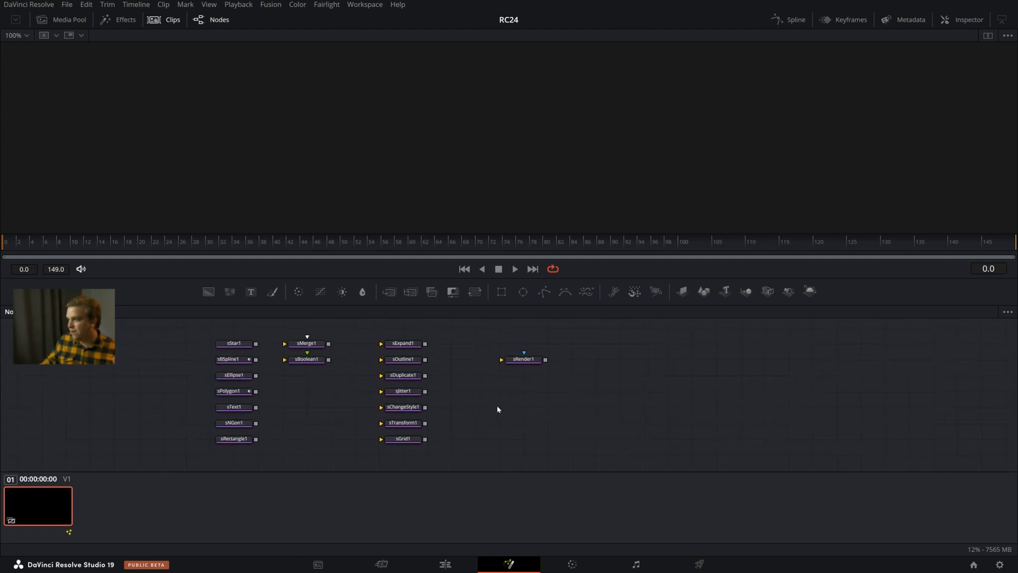
drag(593, 388, 430, 394)
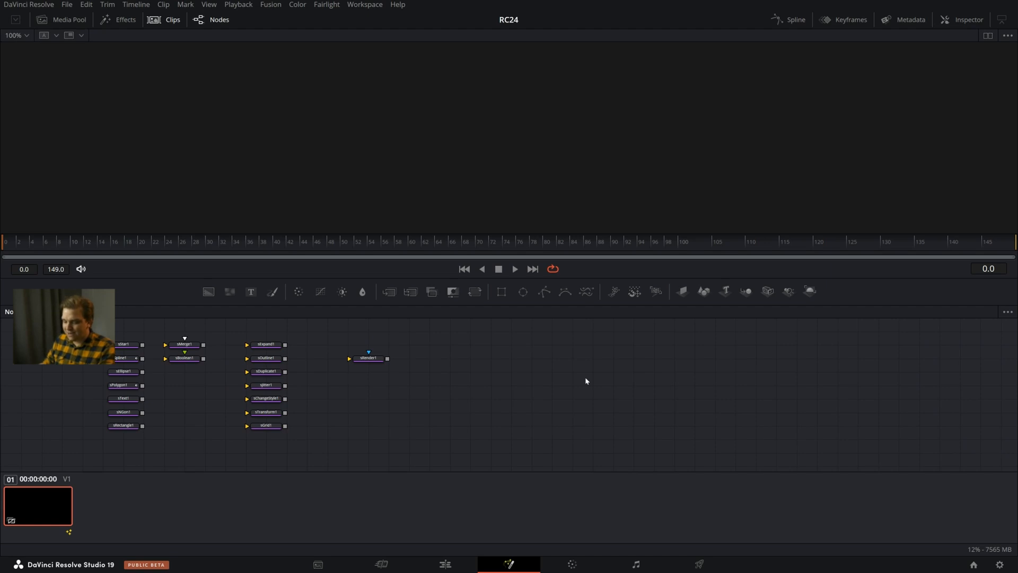
Add a Text+ node in the empty area beside the shape nodes and show it in the viewer
key(shift+space)
text(tex)
key(Return)
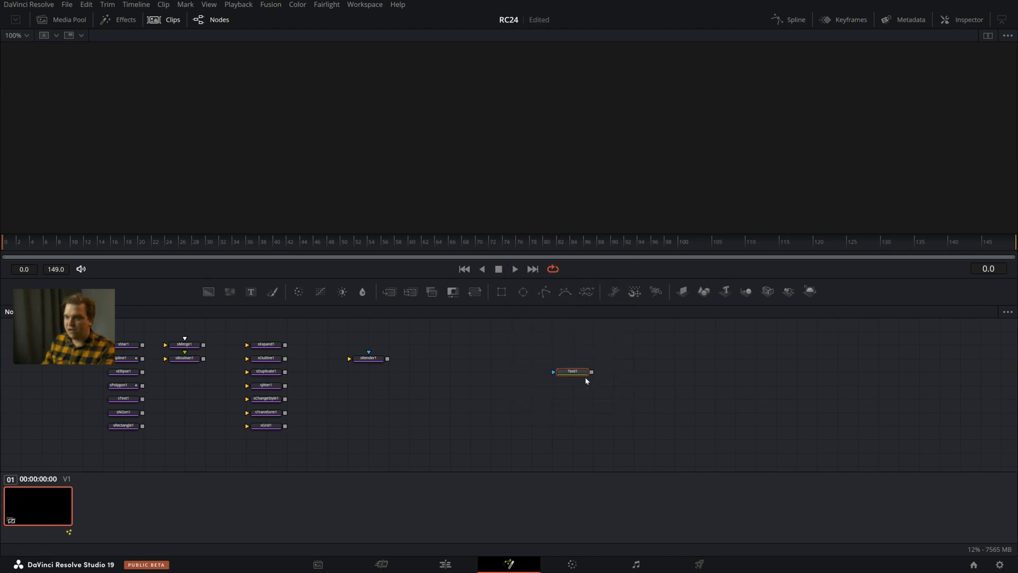
scroll(574, 389, up, 3)
key(1)
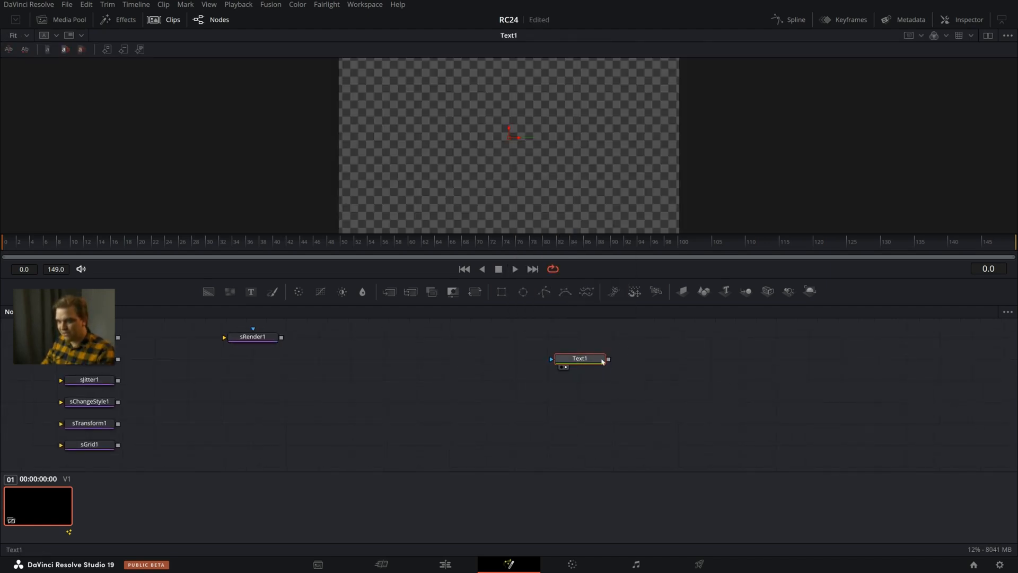
Enter the text "caseyyyyy" in Text1 and reduce its size to 0.0098
click(968, 19)
click(856, 163)
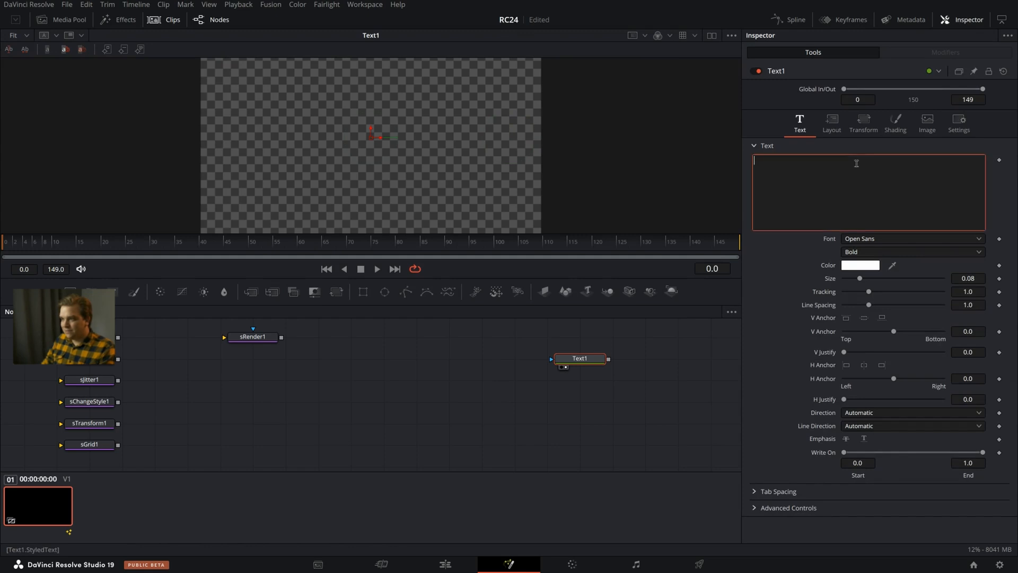
text(caseyyyyy)
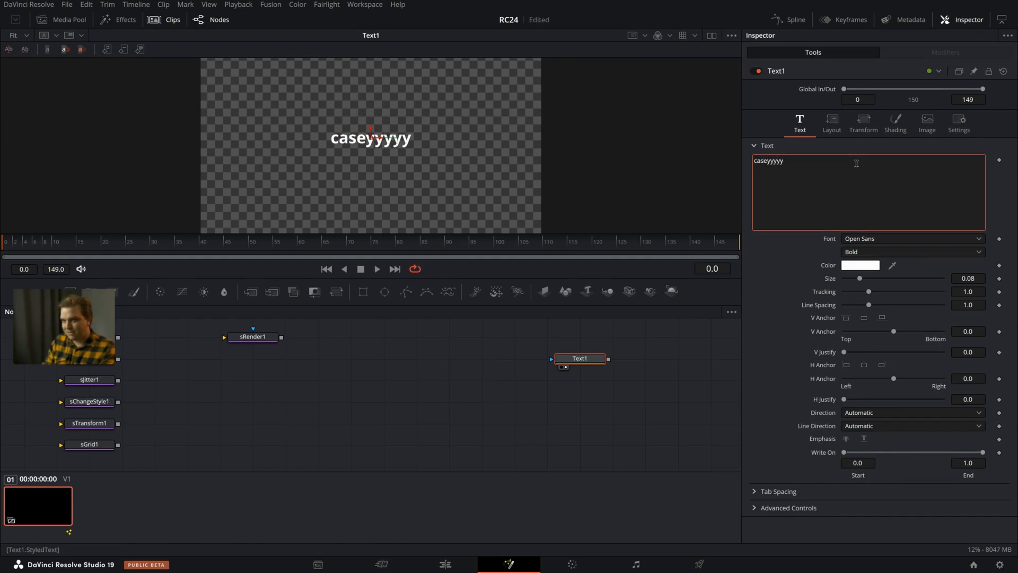
click(968, 278)
drag(968, 278, 955, 278)
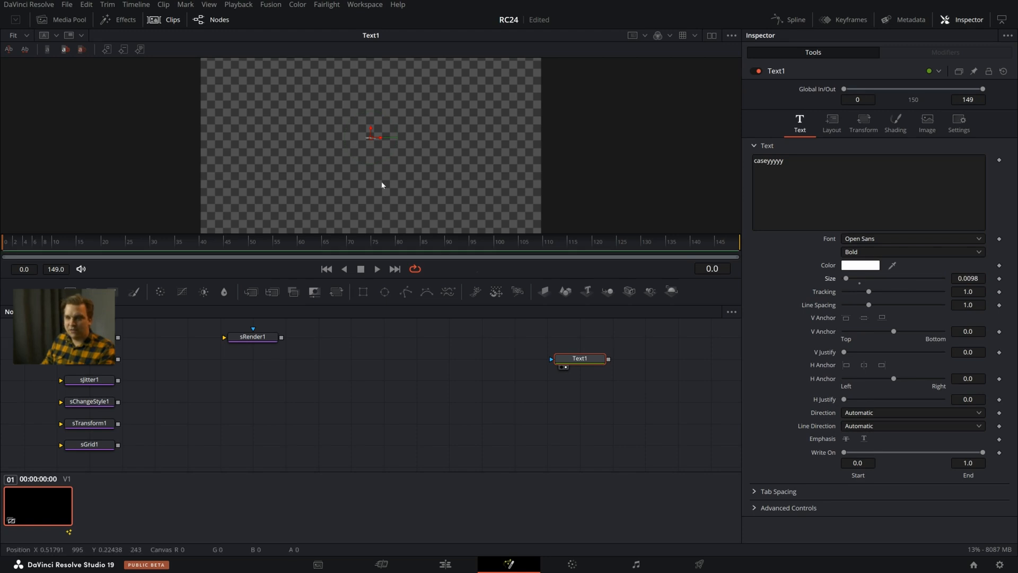
Enlarge the viewer area, add a Background node below Text1, and set its green value to 1.0
scroll(381, 186, up, 3)
drag(420, 278, 413, 344)
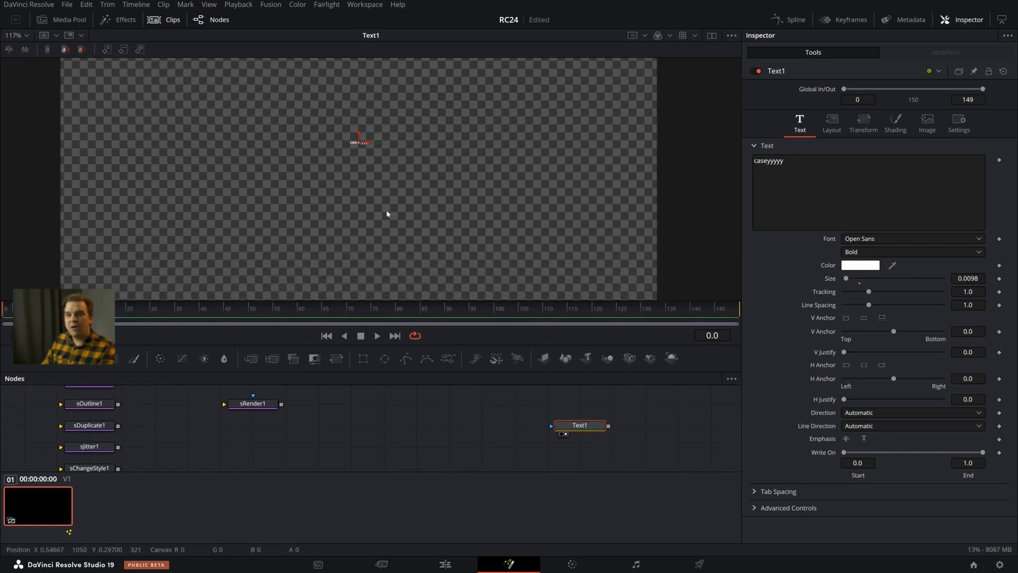
drag(516, 439, 483, 413)
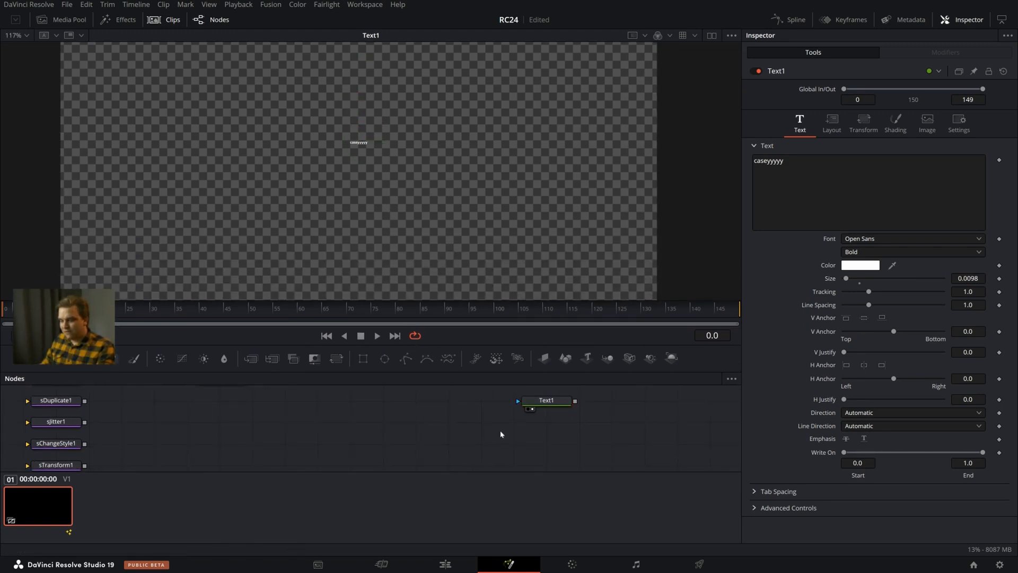
key(shift+space)
text(back)
key(Return)
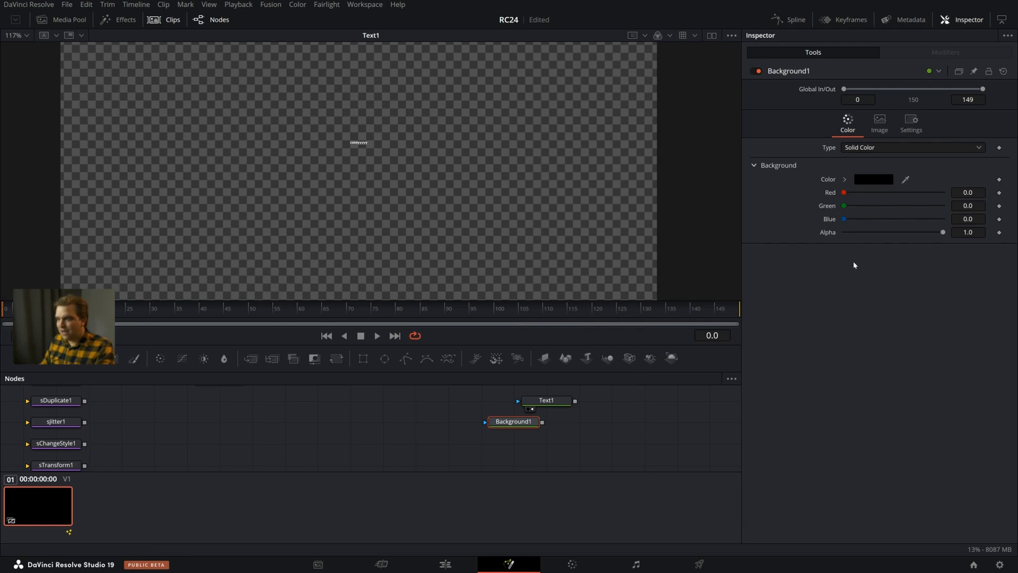
drag(844, 206, 944, 206)
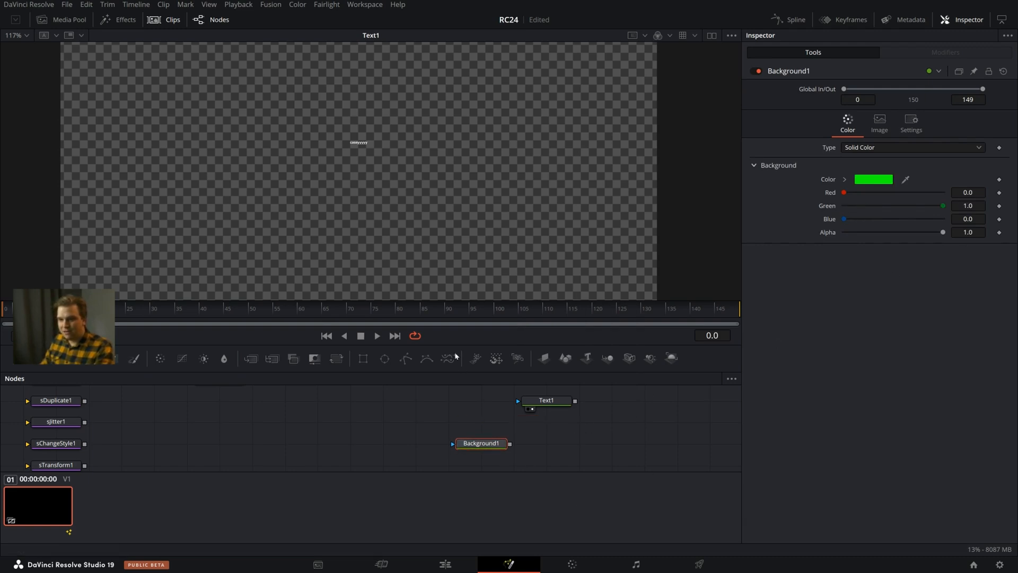
Mask Background1 with a rectangle, flattened to a thin horizontal bar and placed just below the text
click(362, 357)
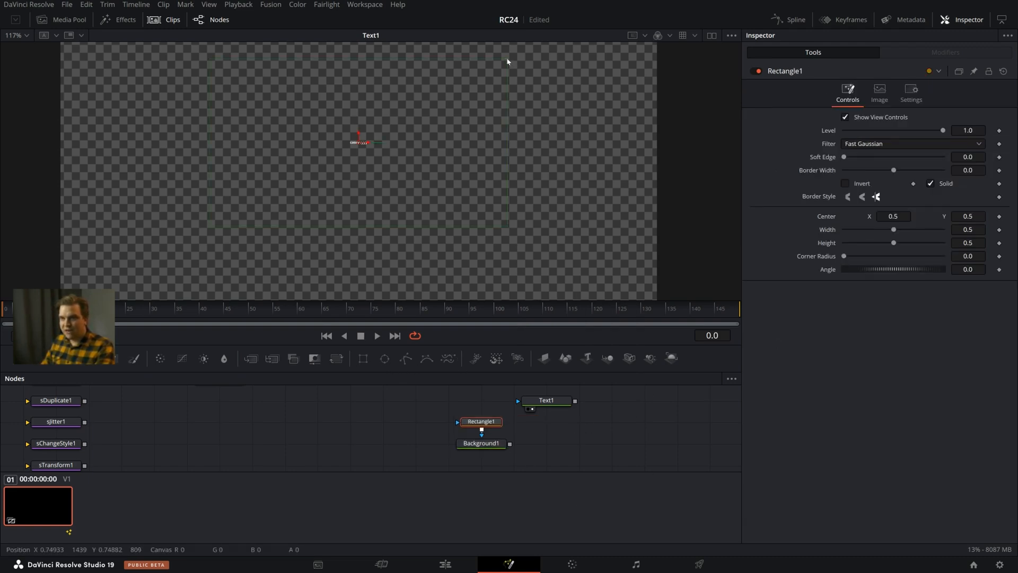
drag(507, 61, 501, 140)
drag(364, 135, 357, 143)
Merge Text1 over Background1 and show the Merge1 node in the viewer
drag(571, 407, 510, 443)
key(1)
mouse_move(360, 235)
mouse_down()
mouse_move(398, 227)
mouse_move(357, 239)
mouse_up()
mouse_move(409, 181)
mouse_down()
mouse_move(448, 209)
mouse_move(415, 186)
mouse_up()
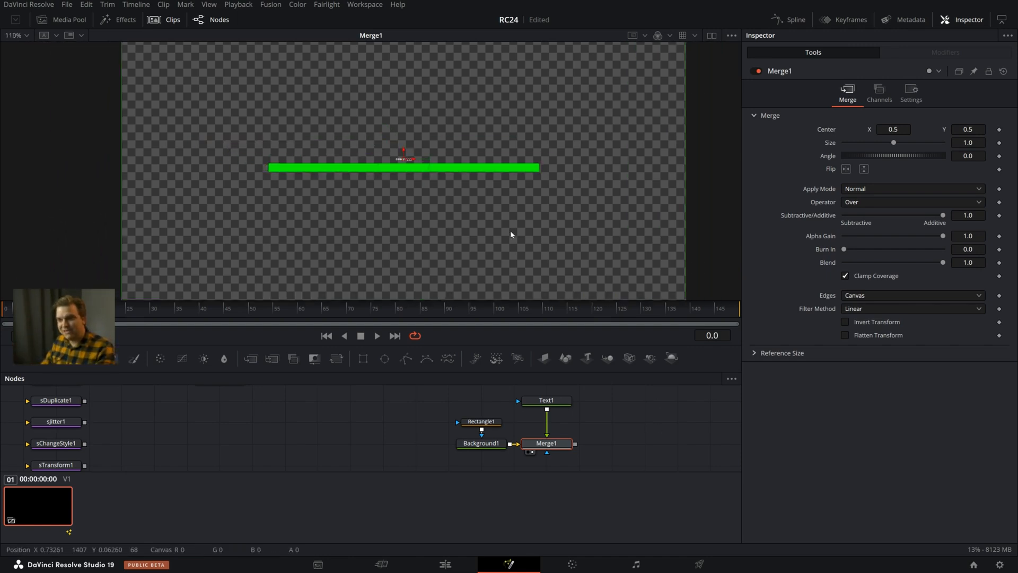
scroll(512, 230, up, 1)
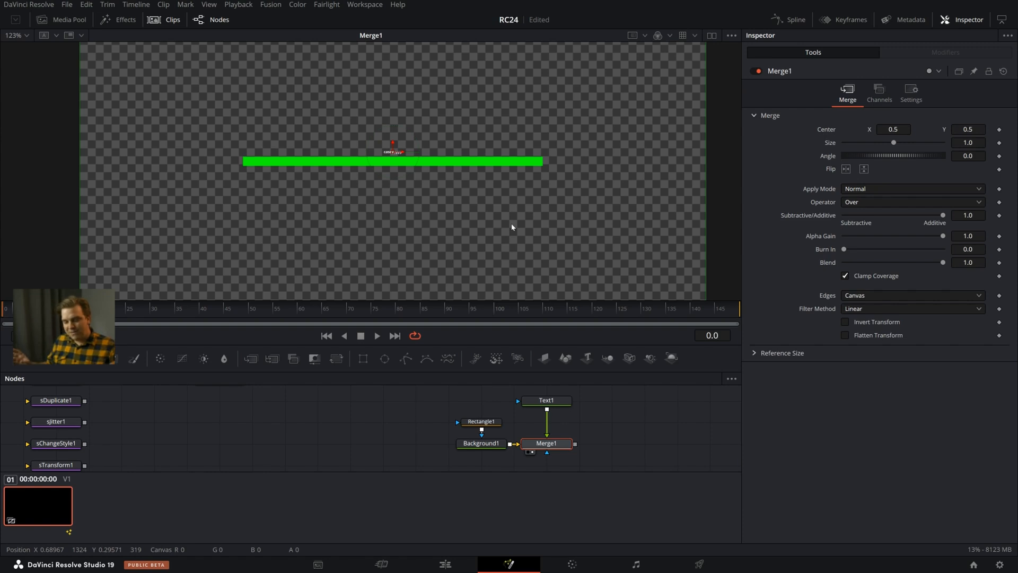
Add a Transform node after Merge1 and show it in the viewer
text(xf)
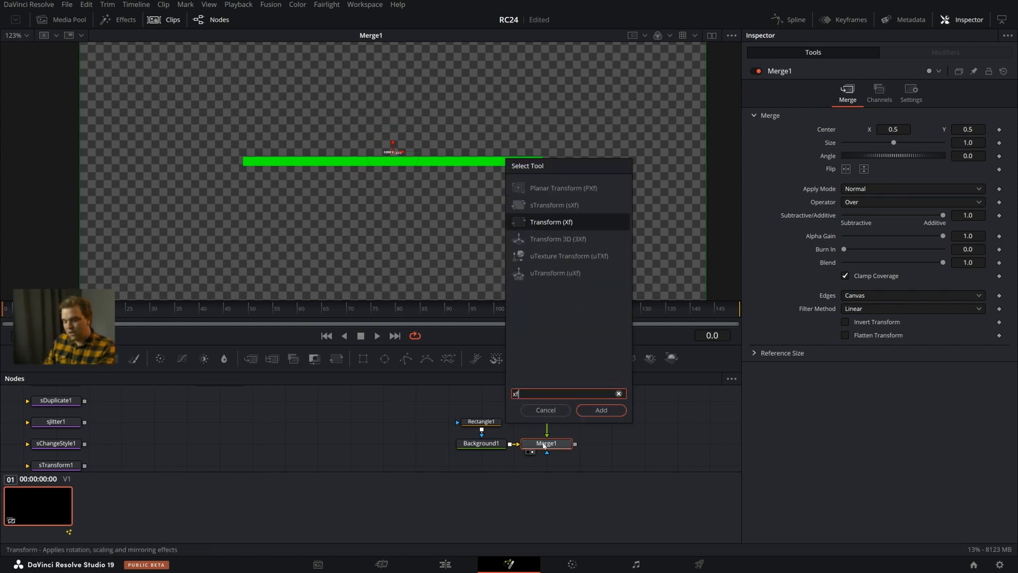
key(Return)
key(1)
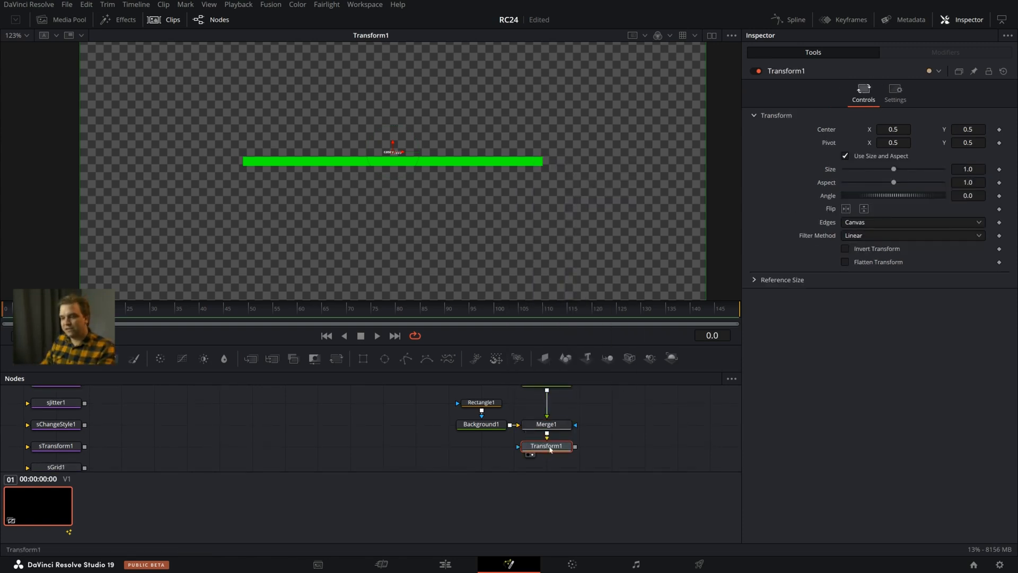
scroll(275, 238, up, 1)
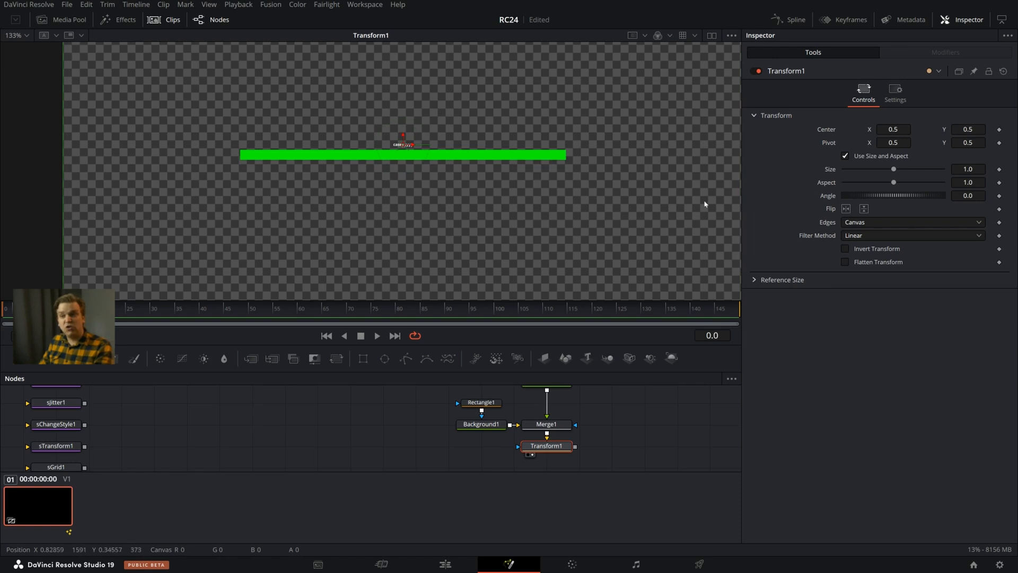
Set Transform1's size to 25 and inspect the enlarged text and green bar for softness
click(974, 170)
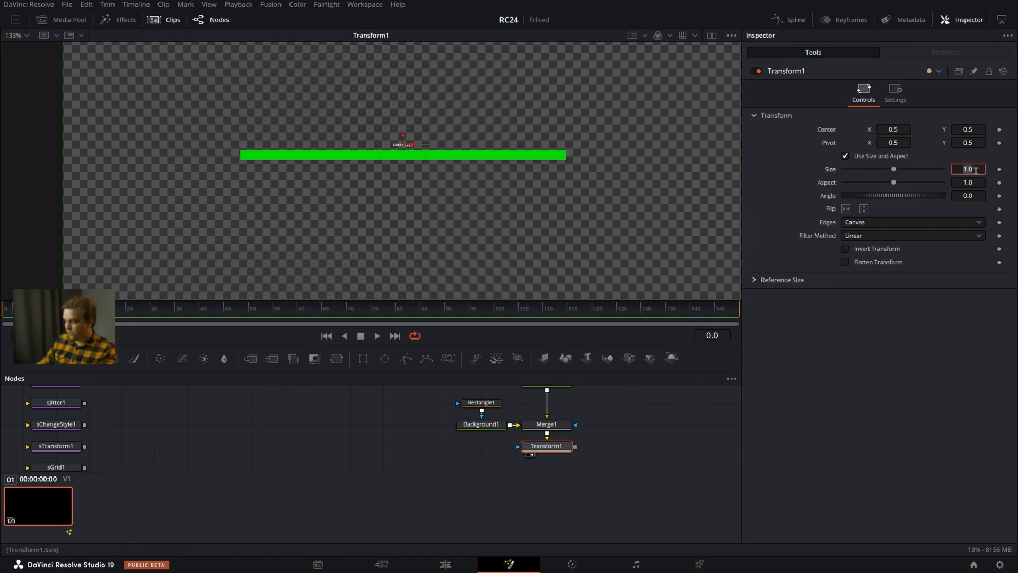
text(25)
key(Return)
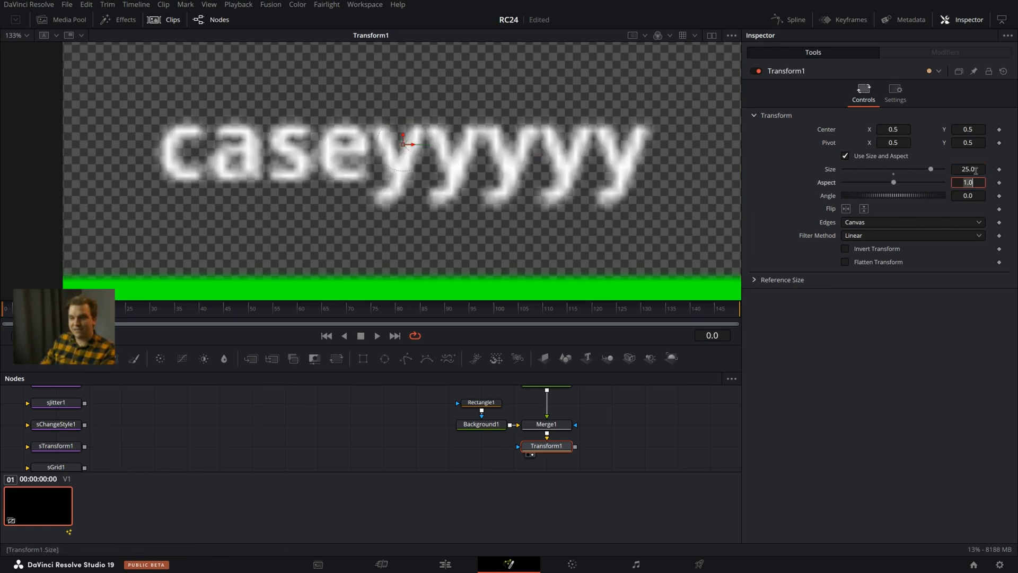
scroll(554, 205, down, 3)
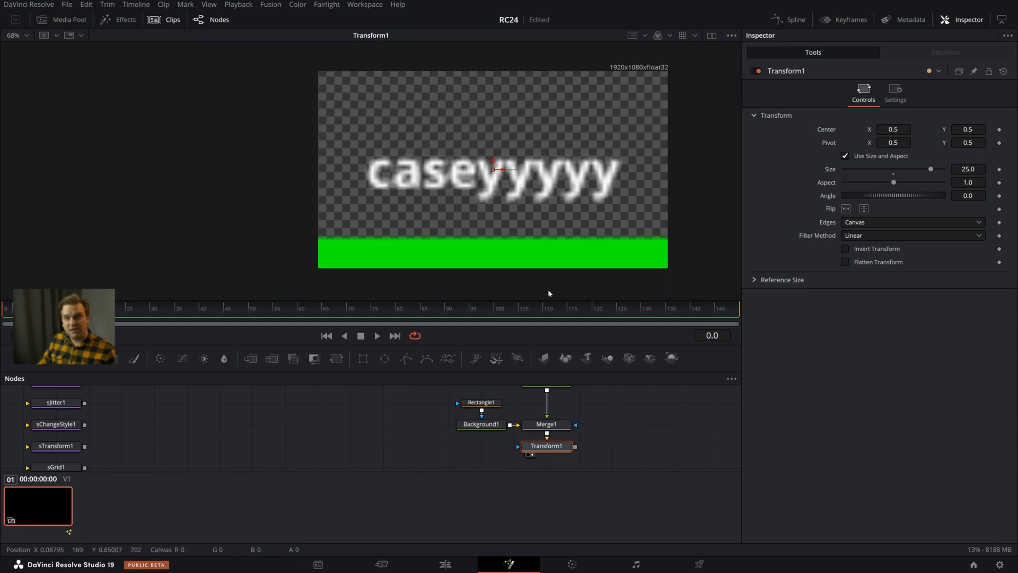
scroll(564, 238, up, 4)
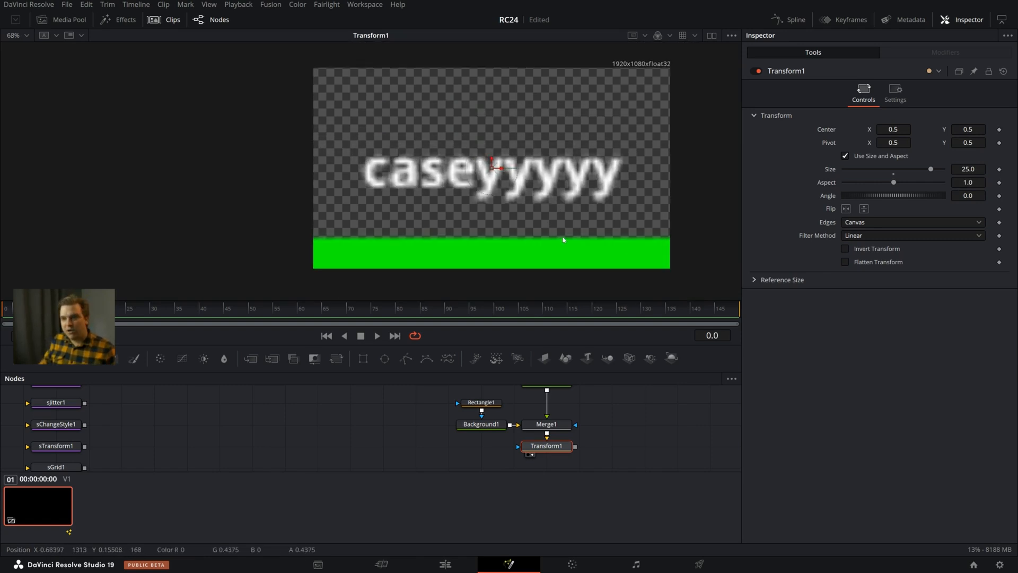
scroll(516, 189, down, 1)
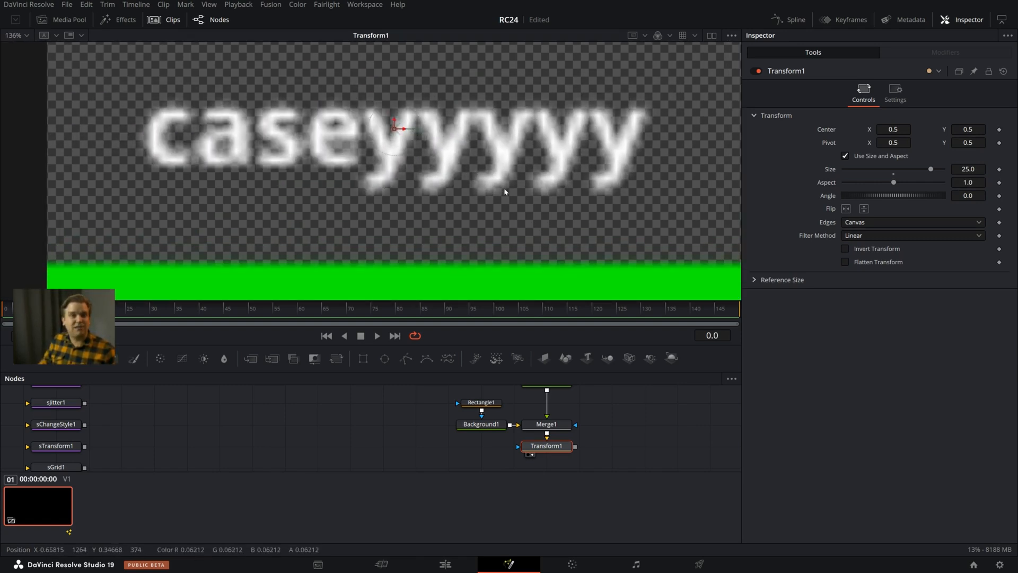
Show the Text1 node on its own in the viewer, fitted to the frame, to inspect the small text
scroll(588, 434, down, 2)
scroll(589, 434, down, 1)
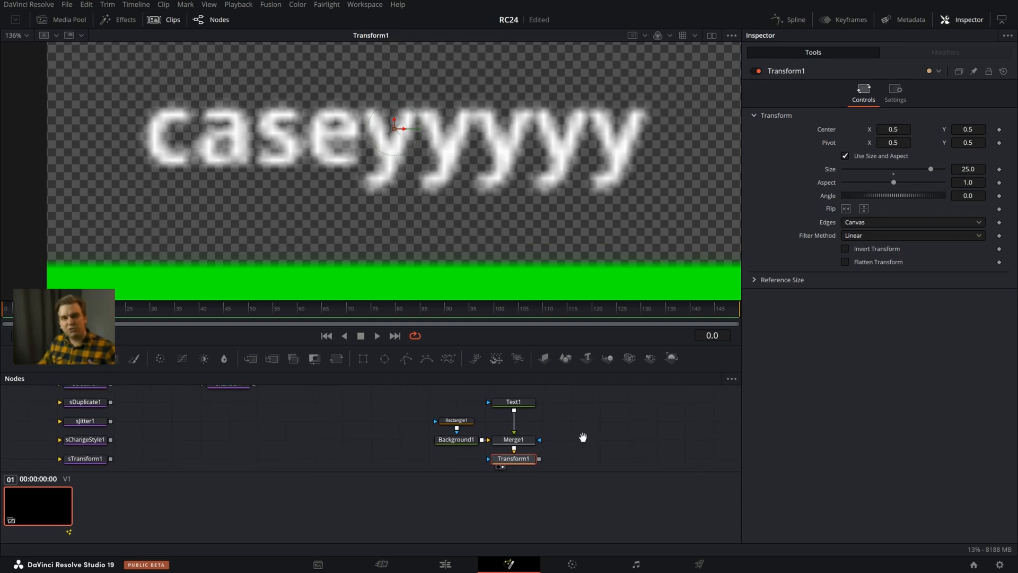
scroll(557, 436, up, 1)
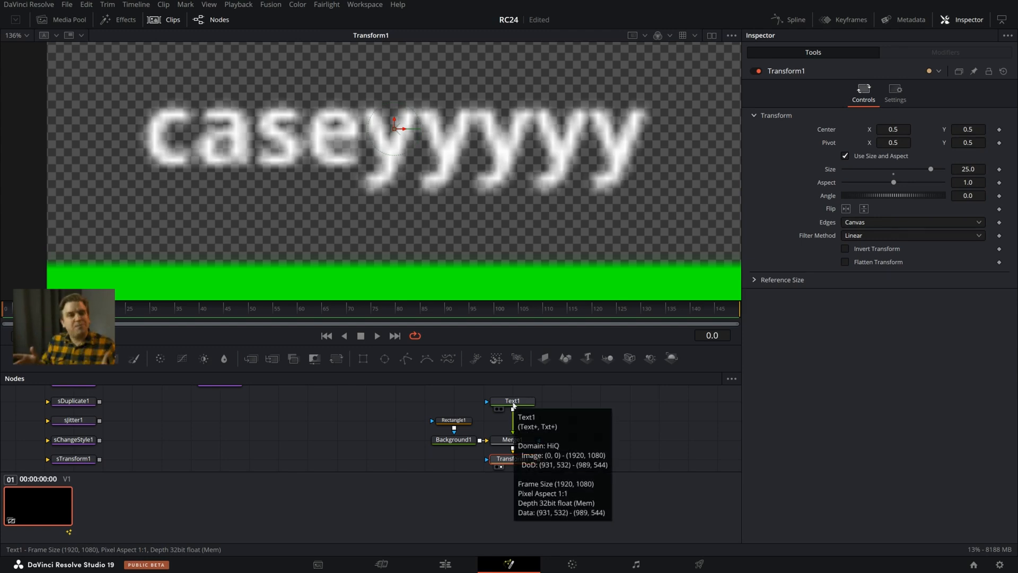
click(513, 406)
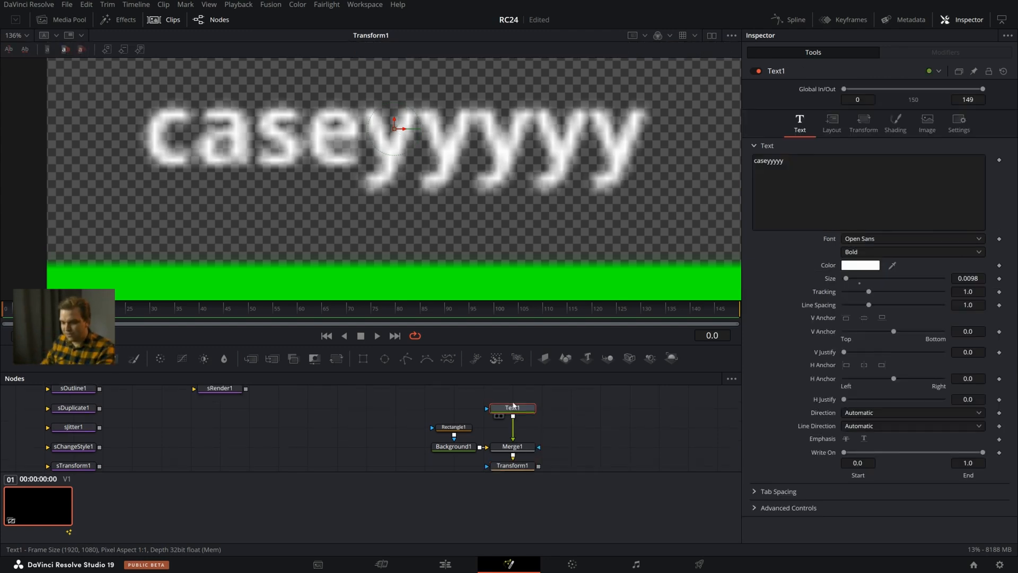
key(1)
key(ctrl+f)
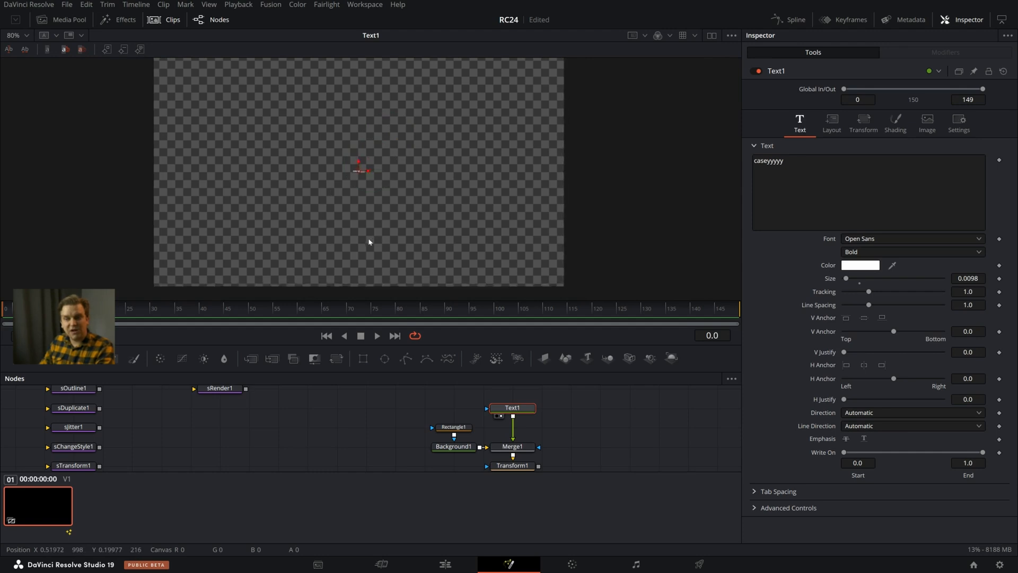
scroll(319, 211, up, 1)
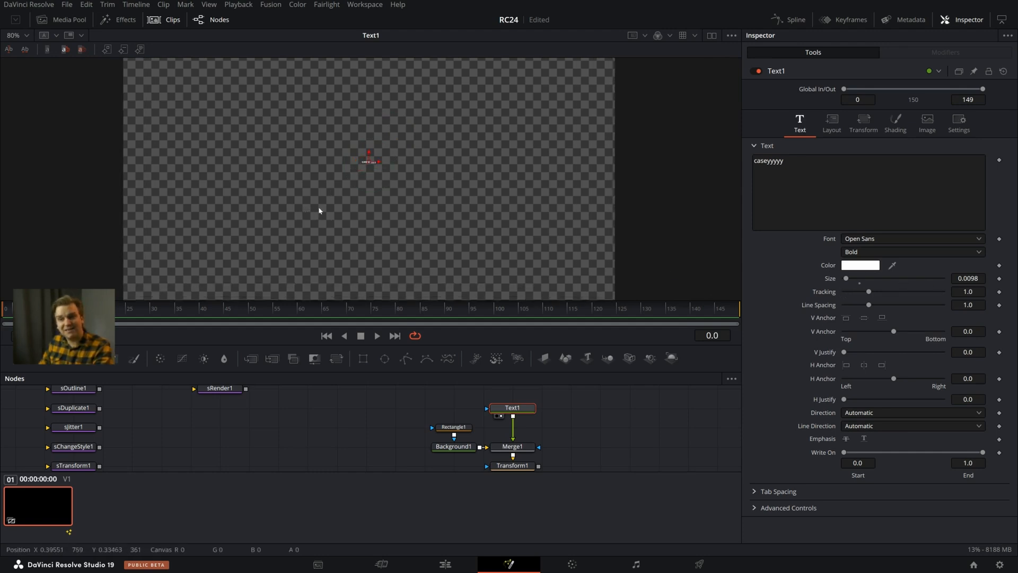
Check the Image settings of the Text1 node and return to its text settings
scroll(295, 211, up, 1)
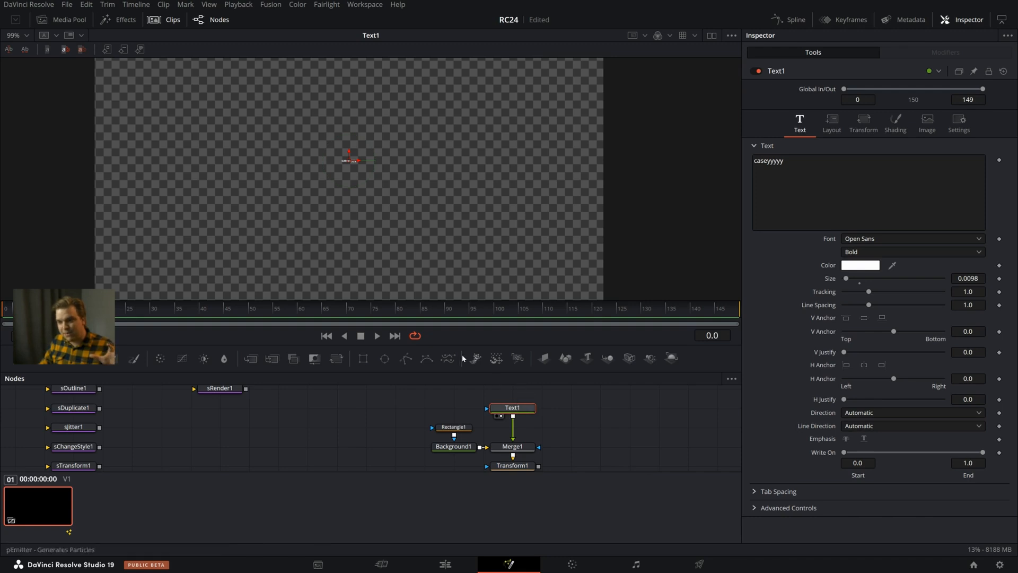
click(927, 123)
click(800, 123)
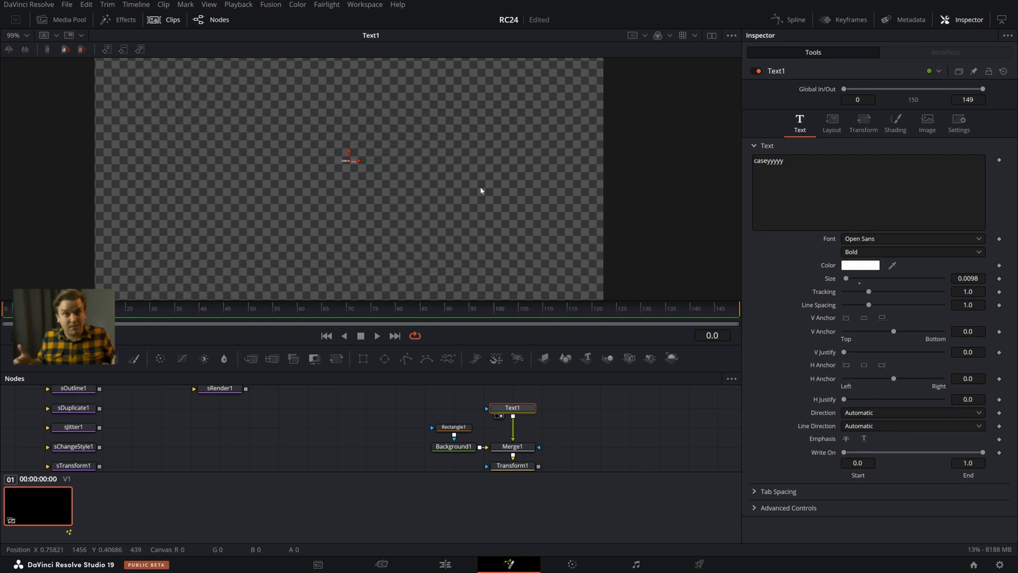
Show Transform1 in the viewer and inspect the soft edges of the enlarged text and green bar
click(526, 465)
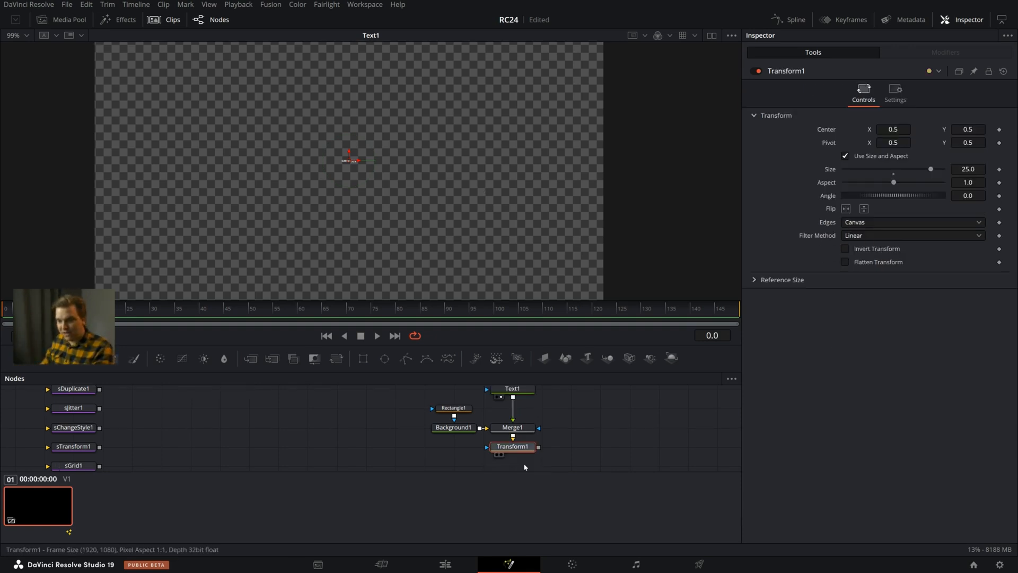
key(2)
scroll(475, 139, down, 3)
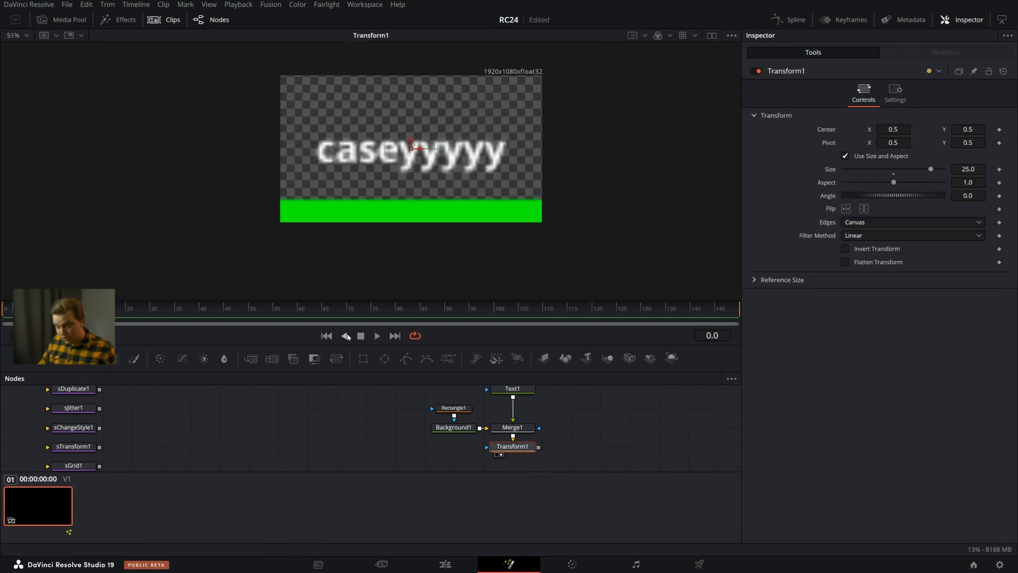
scroll(339, 431, left, 2)
scroll(382, 221, up, 3)
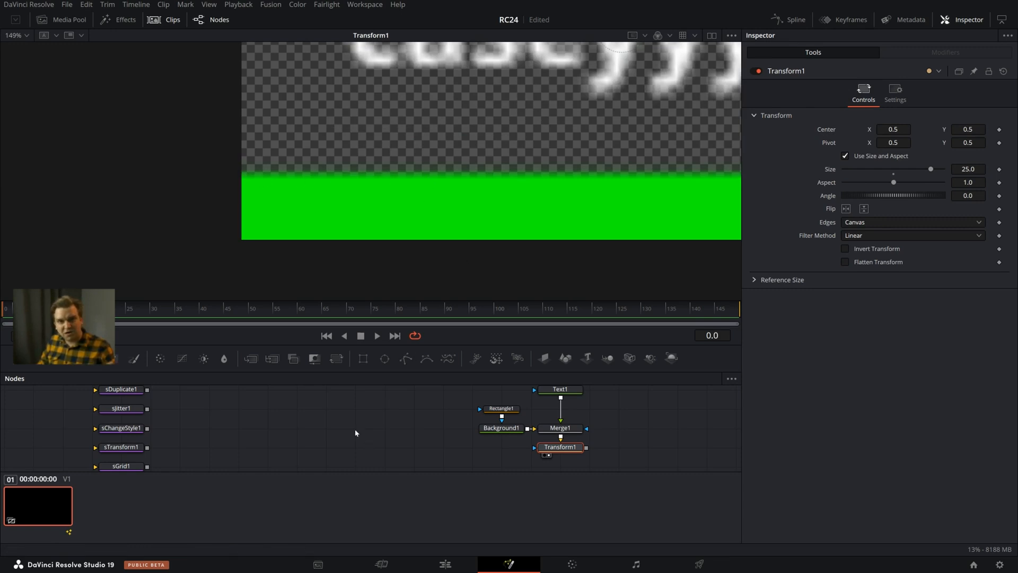
Enlarge the node graph area and move the Text1, Rectangle1, Background1, Merge1 and Transform1 group farther from the shape nodes
scroll(328, 431, down, 2)
scroll(297, 432, down, 2)
drag(277, 431, 434, 445)
scroll(390, 432, down, 1)
scroll(381, 428, up, 1)
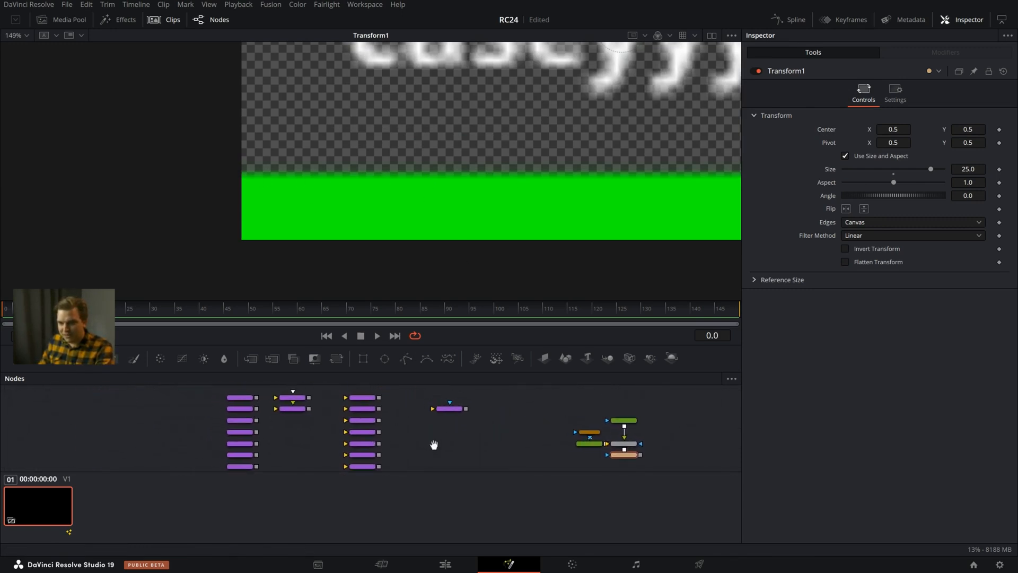
drag(513, 425, 461, 412)
drag(457, 342, 452, 292)
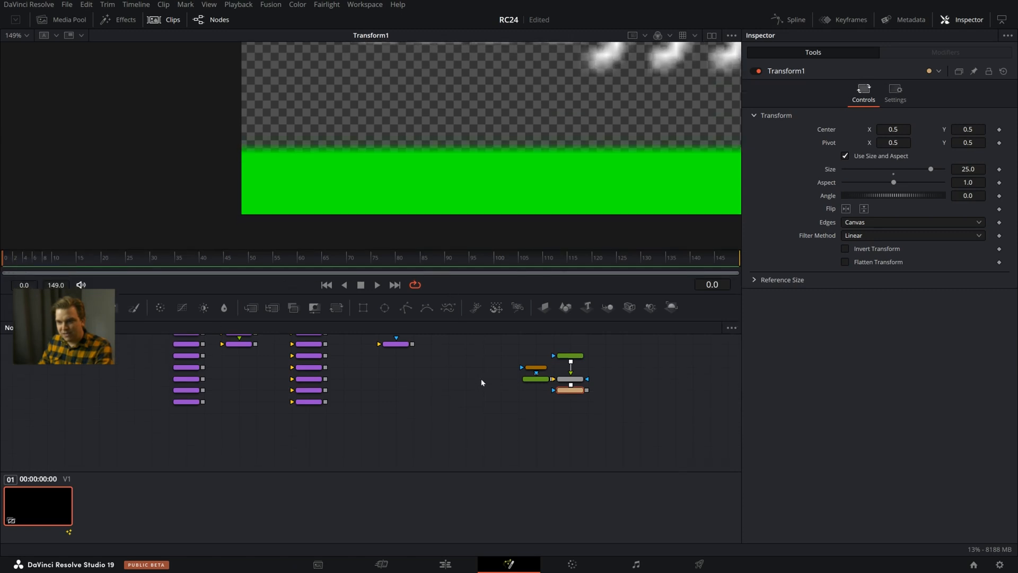
drag(504, 341, 655, 396)
scroll(478, 387, up, 2)
drag(478, 388, 512, 395)
scroll(512, 395, up, 1)
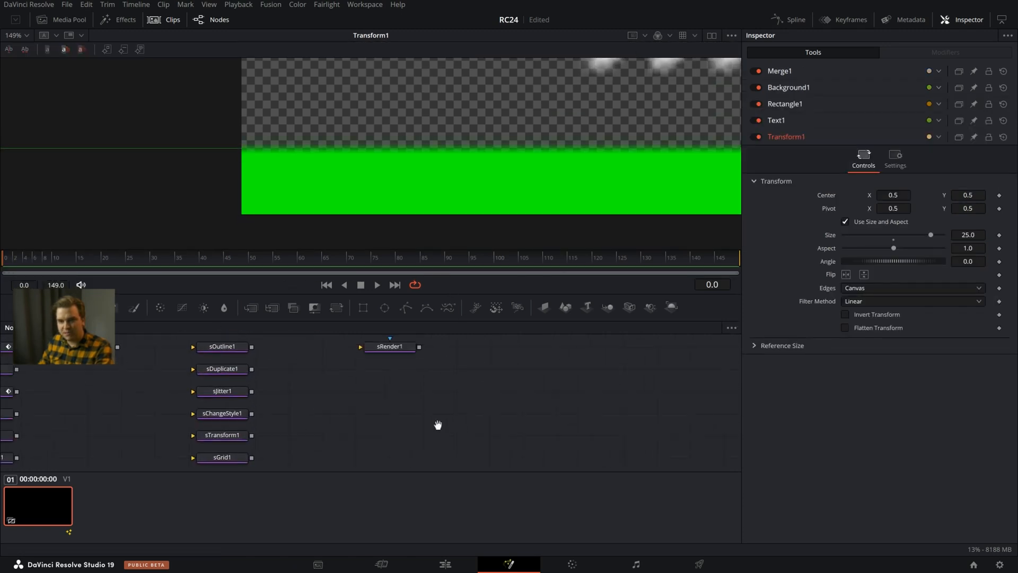
Add an sText node in the empty space beside the regular nodes and show it in the viewer
scroll(488, 448, down, 2)
key(shift+space)
text(stex)
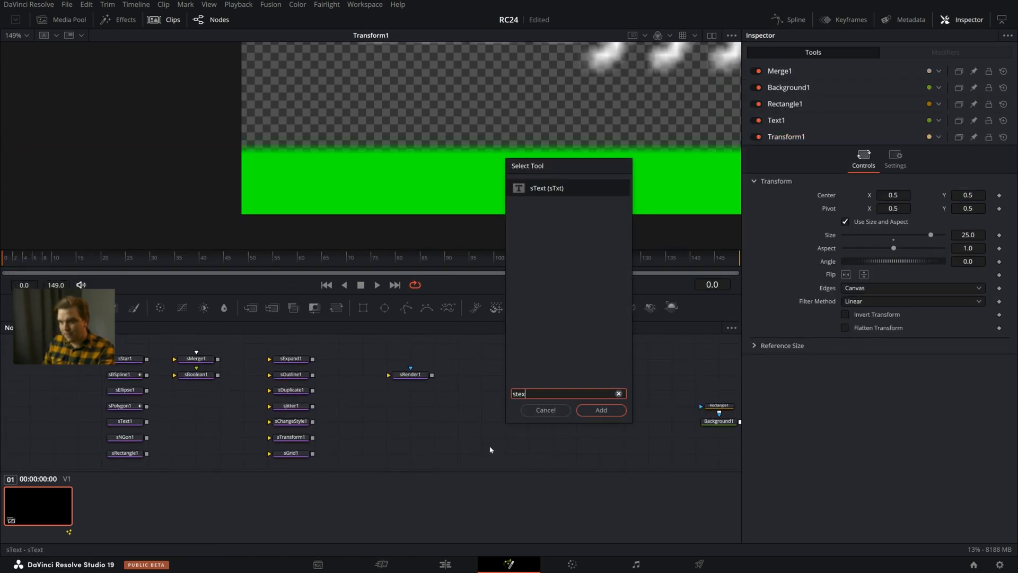
key(Return)
drag(484, 444, 512, 424)
key(1)
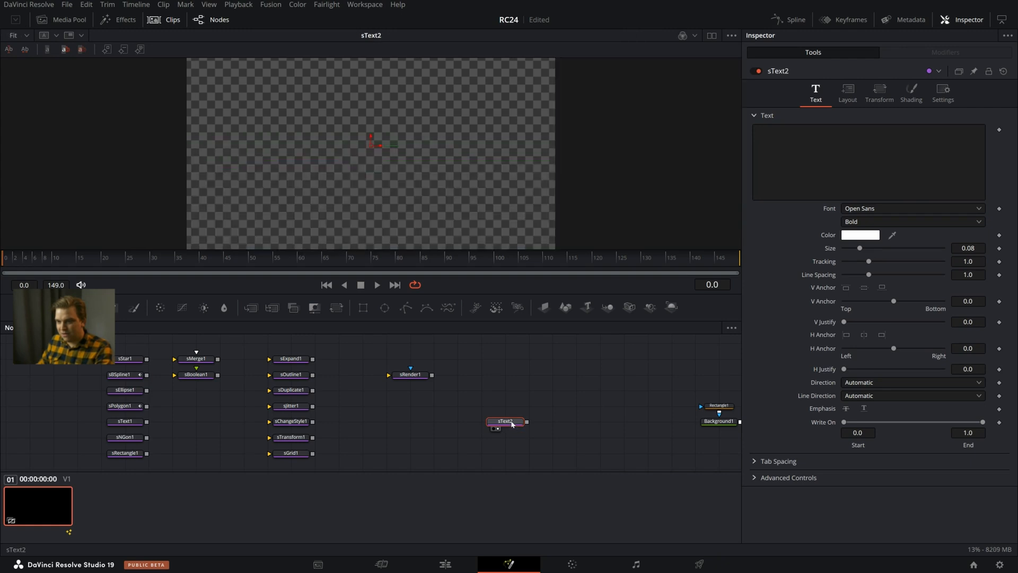
Enter a first name followed by "this time" as sText2's text and set its size to 0.0067
click(864, 150)
text(alex this time)
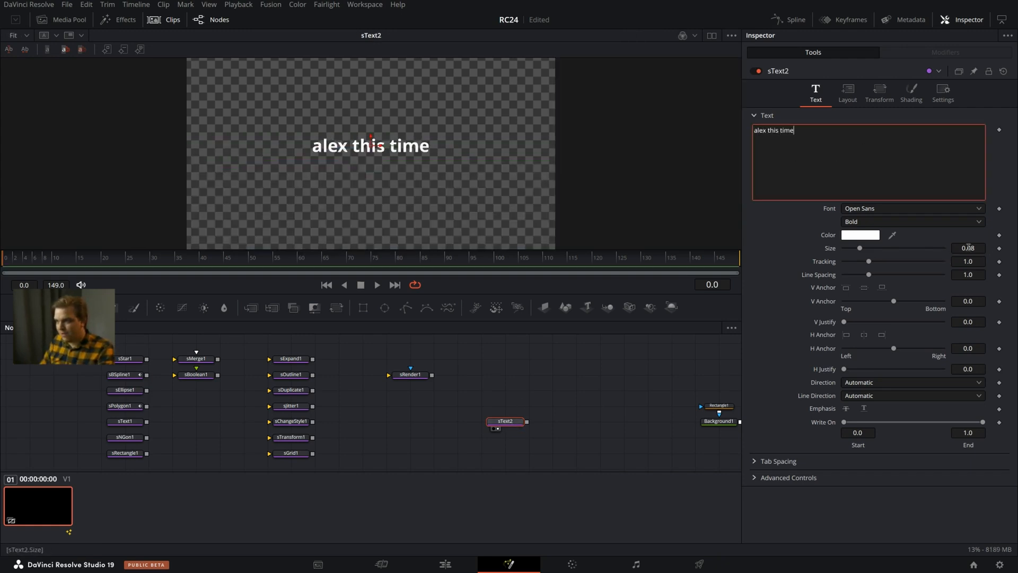
drag(968, 247, 929, 248)
Add an sRectangle node and combine it with sText2 through an sMerge node
key(shift+space)
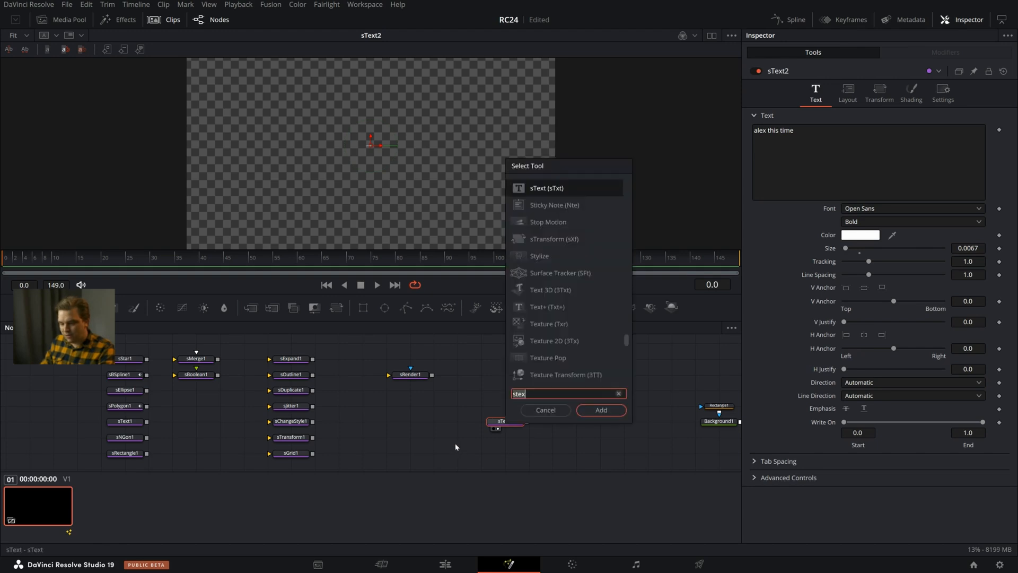
text(srec)
key(Return)
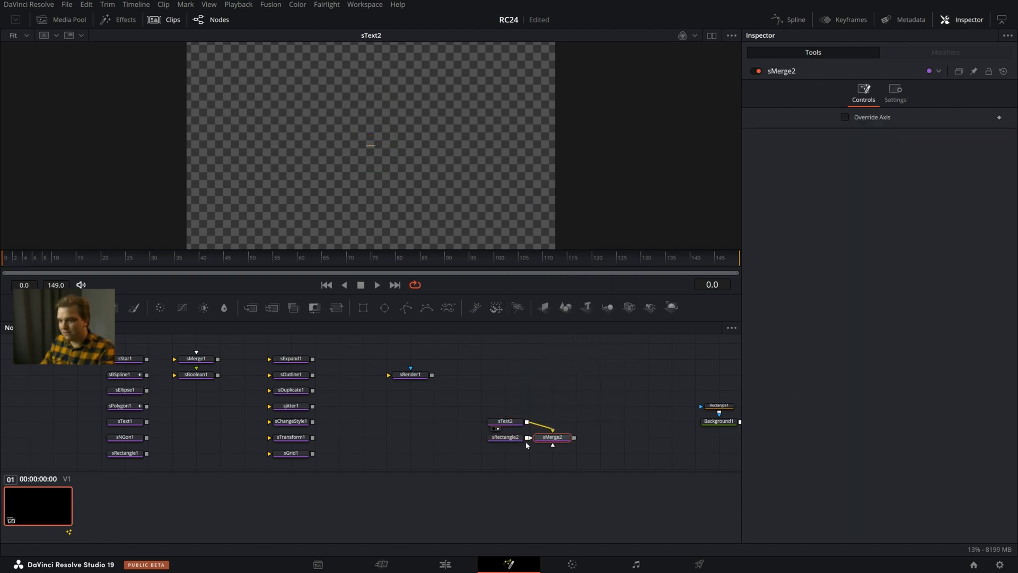
Reshape sRectangle2 into an unrotated bar about 0.66 wide and 0.025 high, with a Y offset of about -0.029
click(510, 437)
key(2)
drag(463, 54, 493, 141)
drag(376, 132, 374, 142)
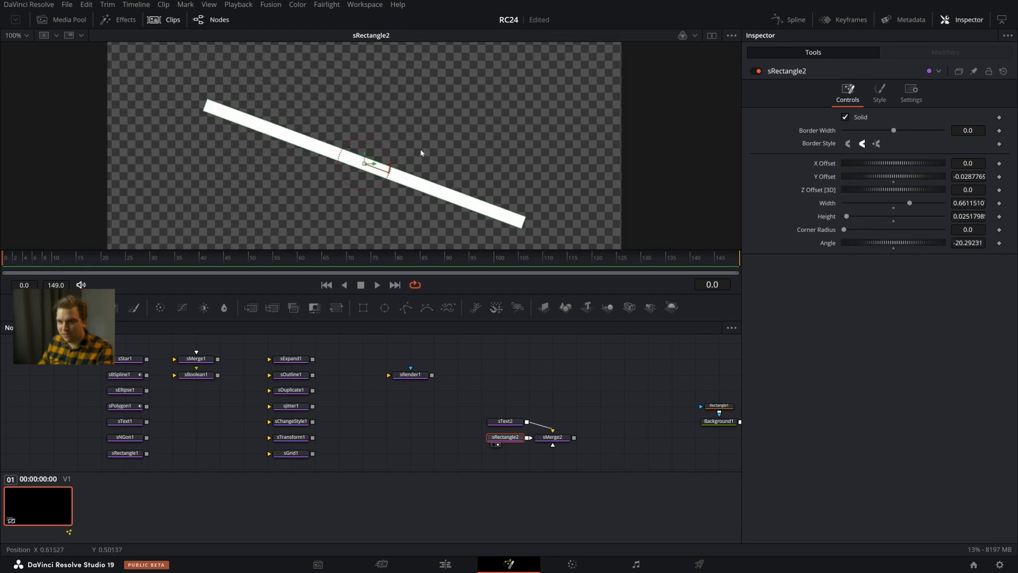
key(ctrl+z)
Show sMerge2 in the viewer and color sRectangle2 green with red at 0.064 and blue at 0
click(551, 438)
key(2)
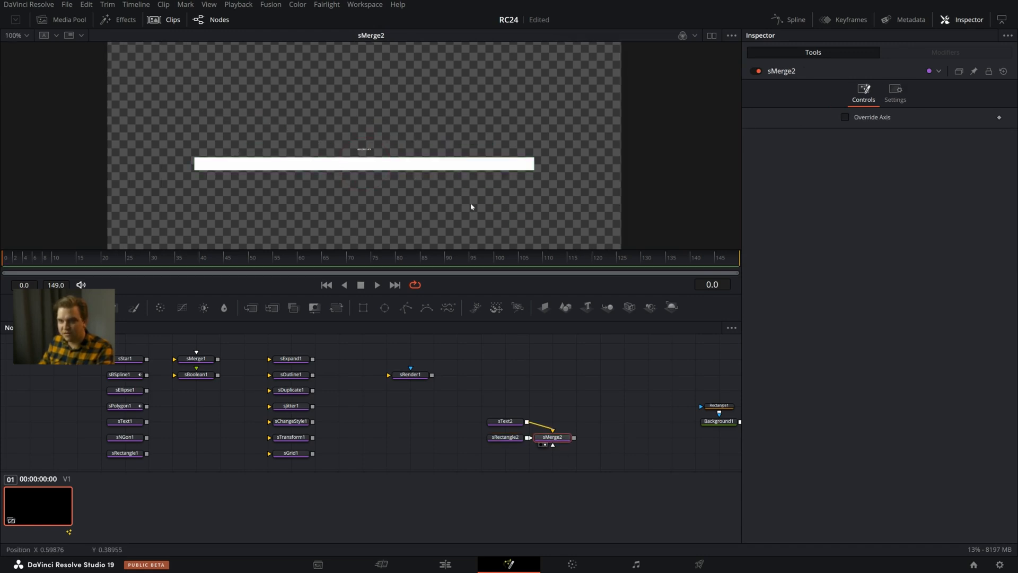
click(500, 436)
click(878, 100)
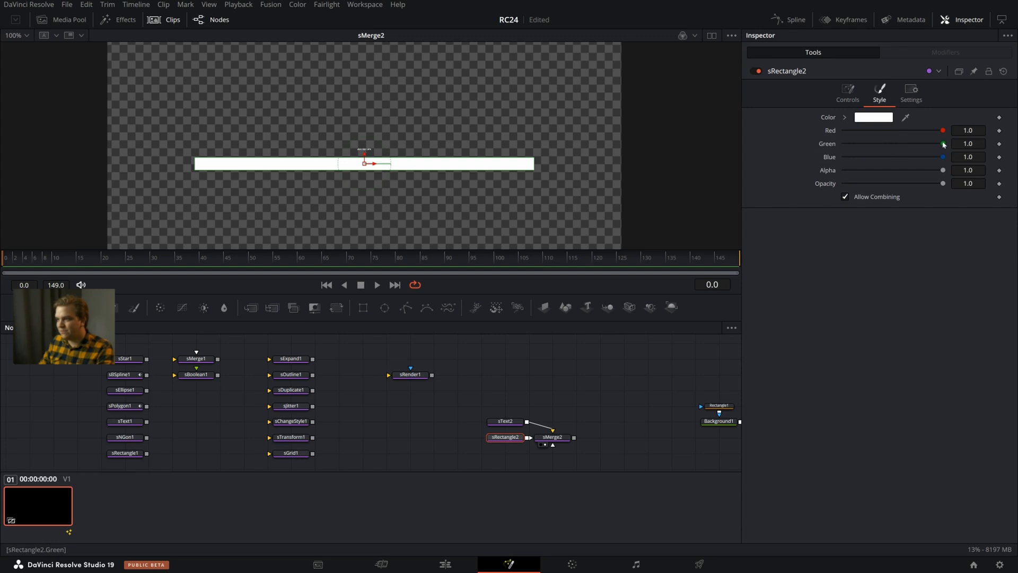
drag(943, 131, 844, 130)
drag(942, 157, 843, 156)
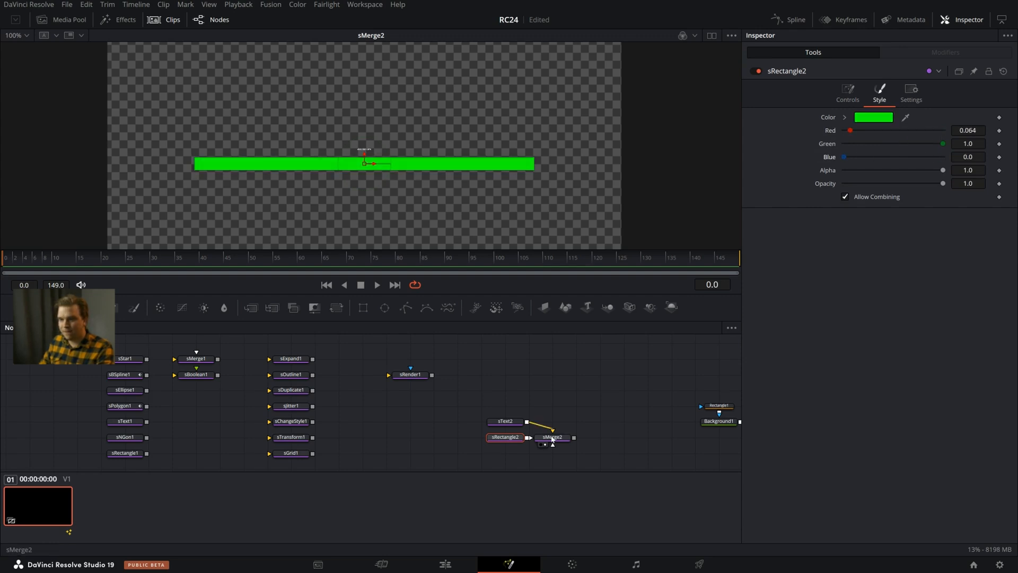
Inspect the sMerge2 output at high magnification, examining the sharpness of the tiny text and the green bar
click(549, 439)
key(2)
scroll(408, 190, up, 3)
scroll(392, 192, down, 1)
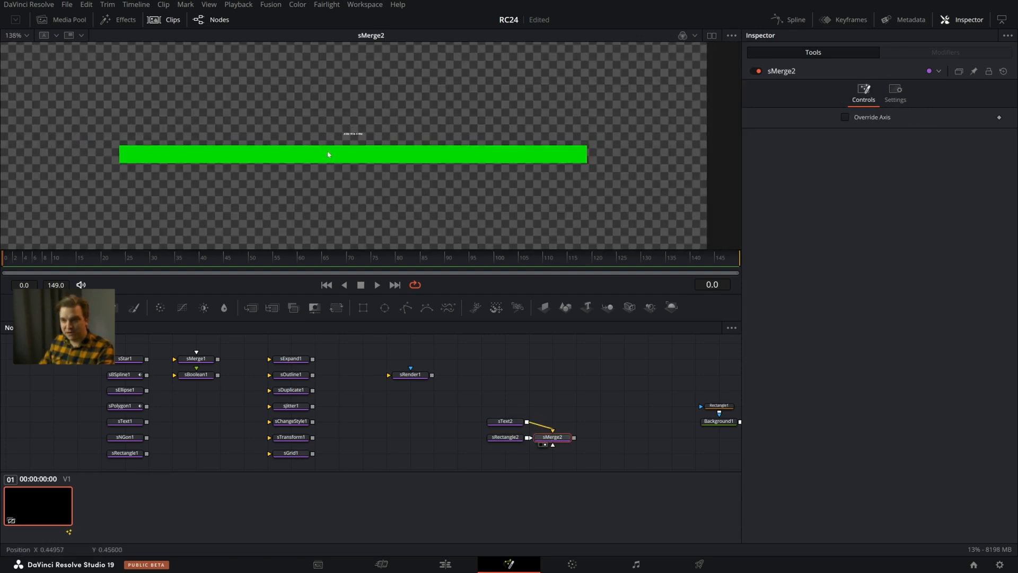
scroll(329, 155, up, 5)
scroll(348, 146, down, 5)
scroll(413, 136, up, 3)
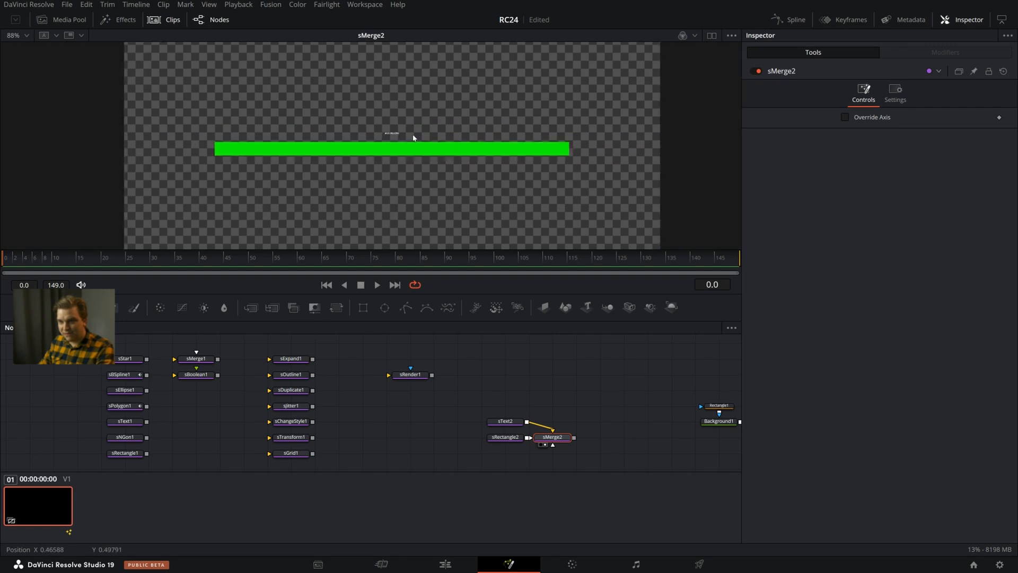
scroll(565, 163, up, 5)
drag(641, 182, 363, 221)
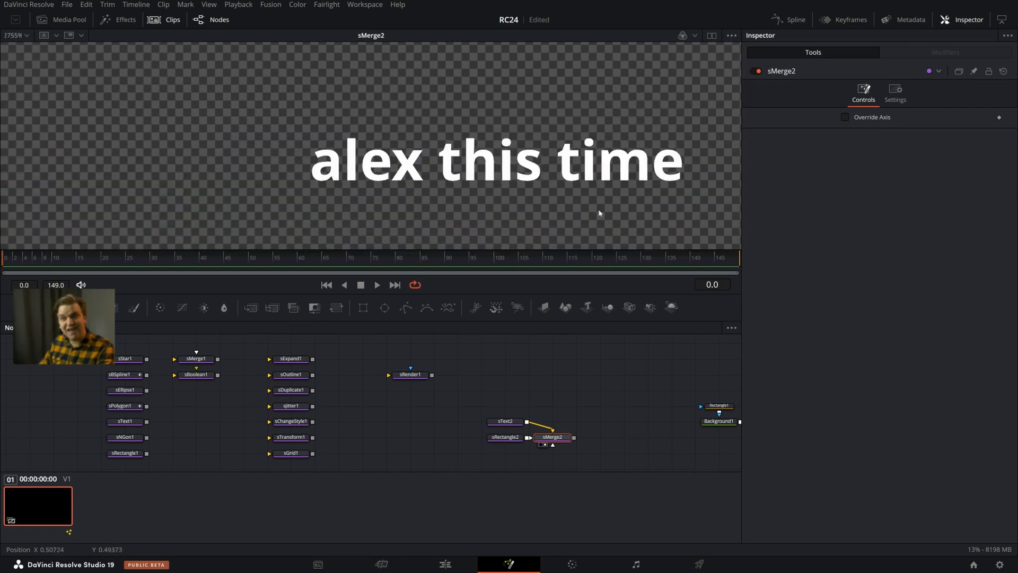
scroll(600, 213, down, 1)
drag(590, 393, 479, 382)
scroll(507, 205, down, 2)
scroll(506, 204, up, 5)
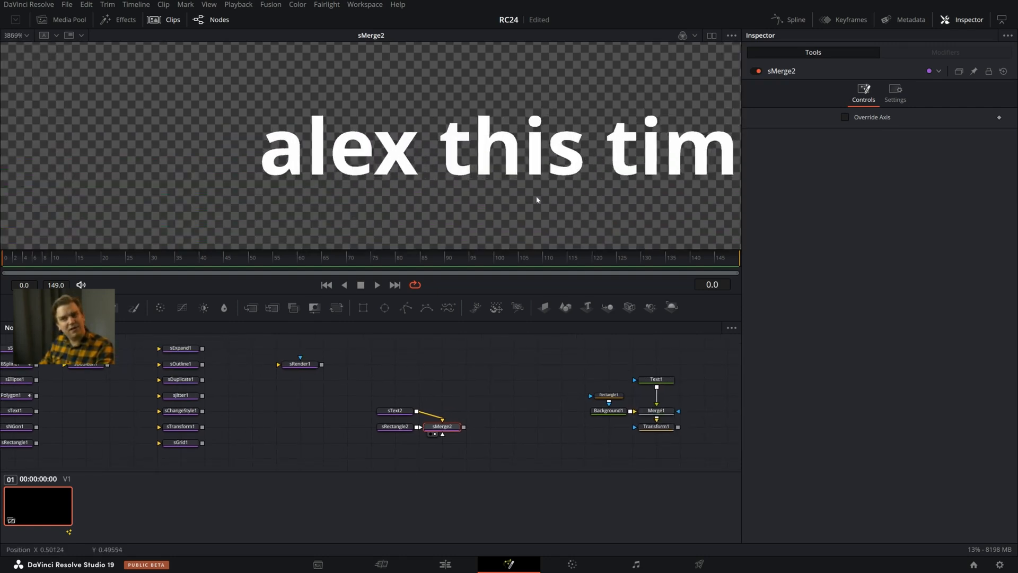
scroll(505, 201, down, 8)
scroll(457, 209, down, 6)
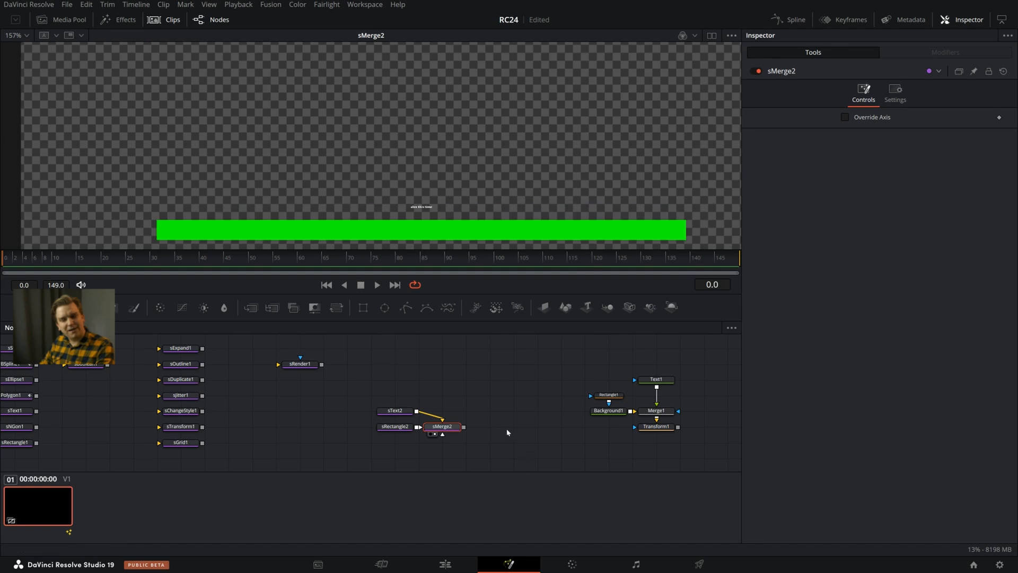
Shift the sText2, sRectangle2 and sMerge2 group to make room and add an sTransform node after sMerge2
drag(340, 368, 475, 468)
drag(452, 430, 404, 431)
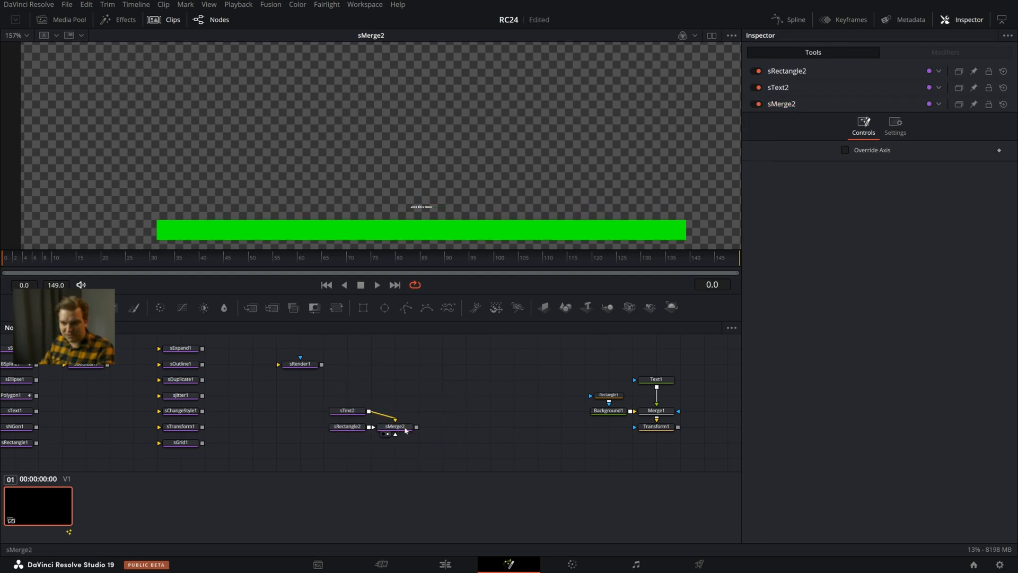
click(403, 431)
key(shift+space)
text(xs)
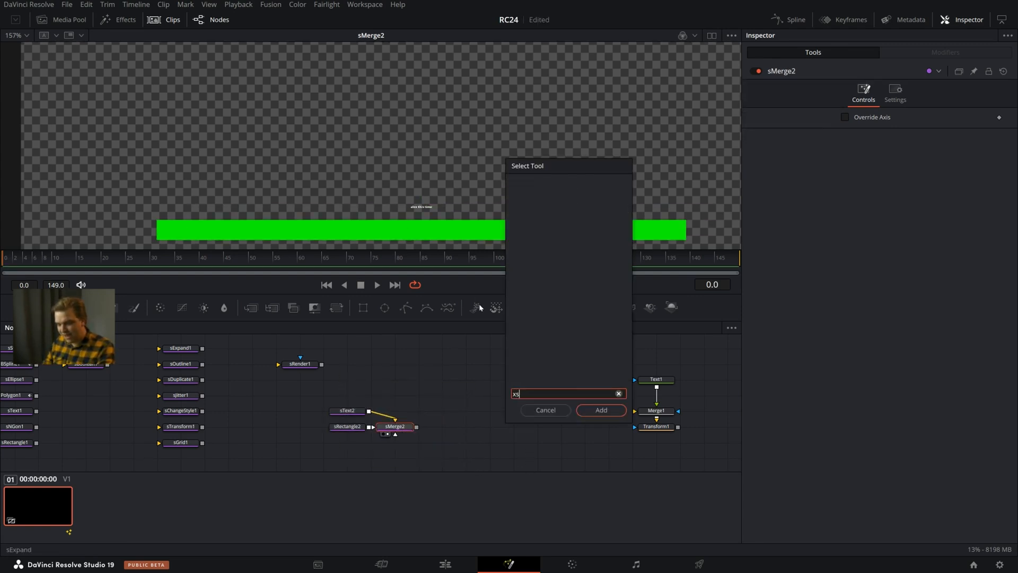
key(BackSpace)
key(BackSpace)
text(stra)
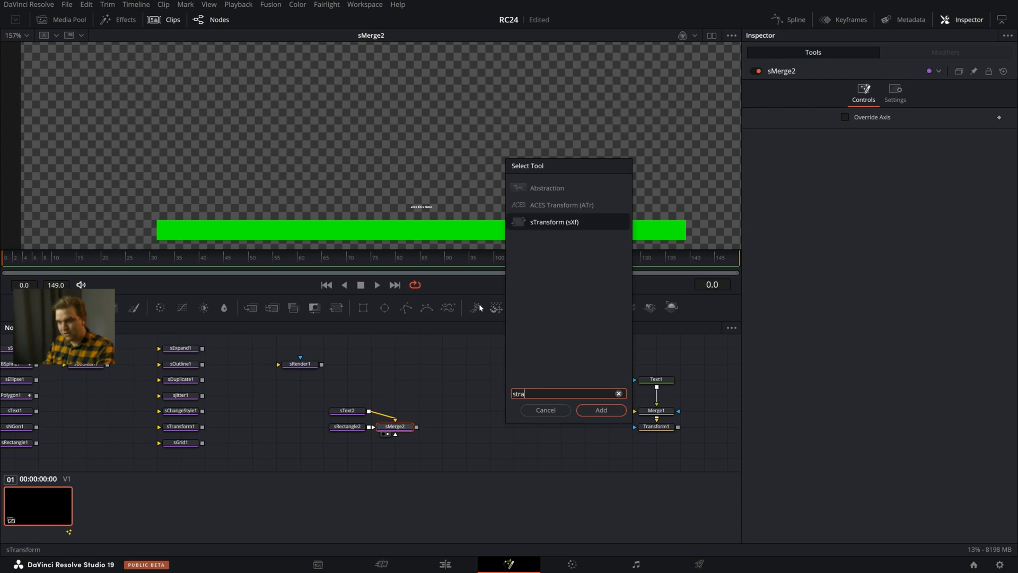
key(Return)
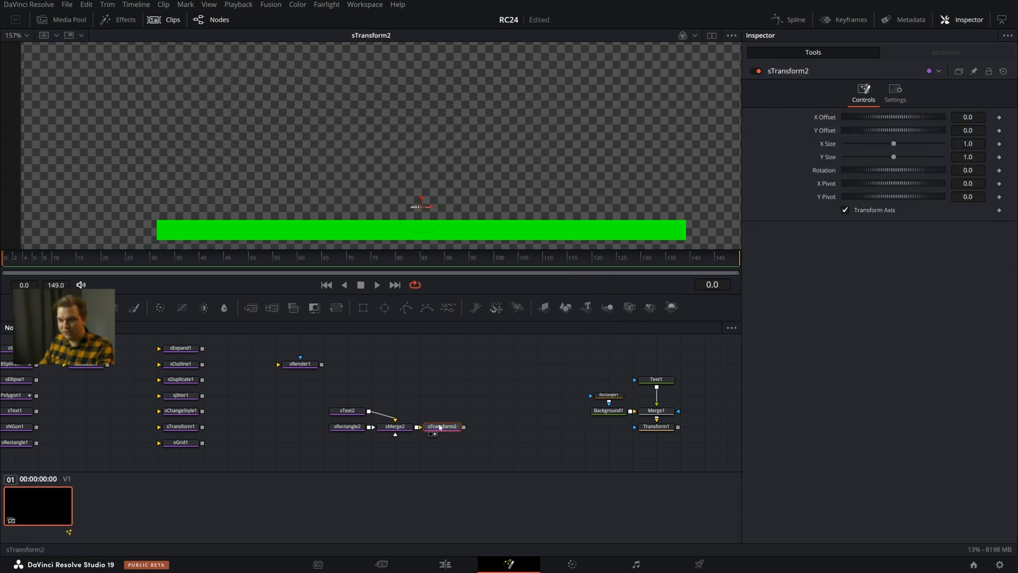
Add an expression to sTransform2's X Size that links it to YSize
right_click(826, 146)
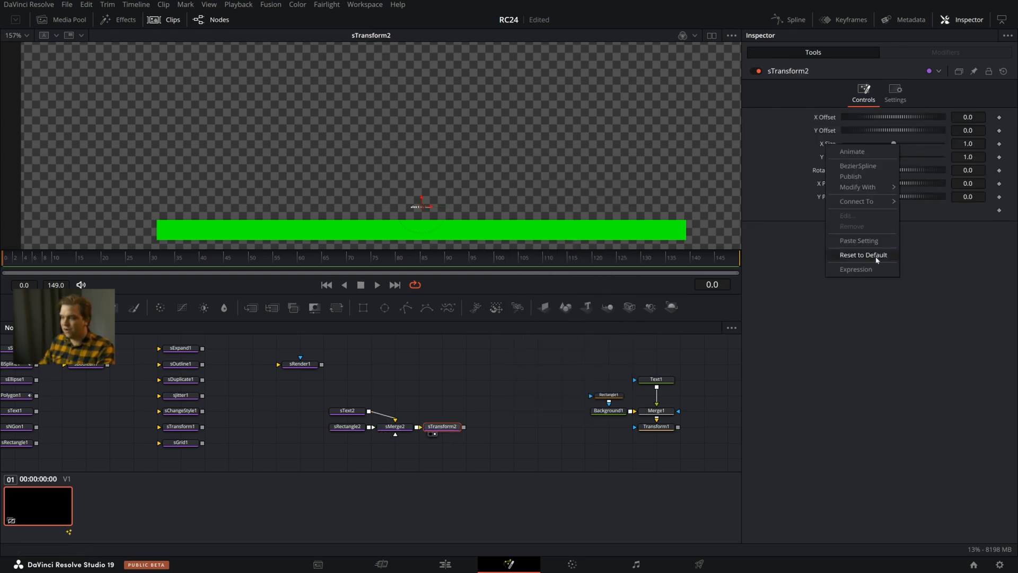
click(862, 268)
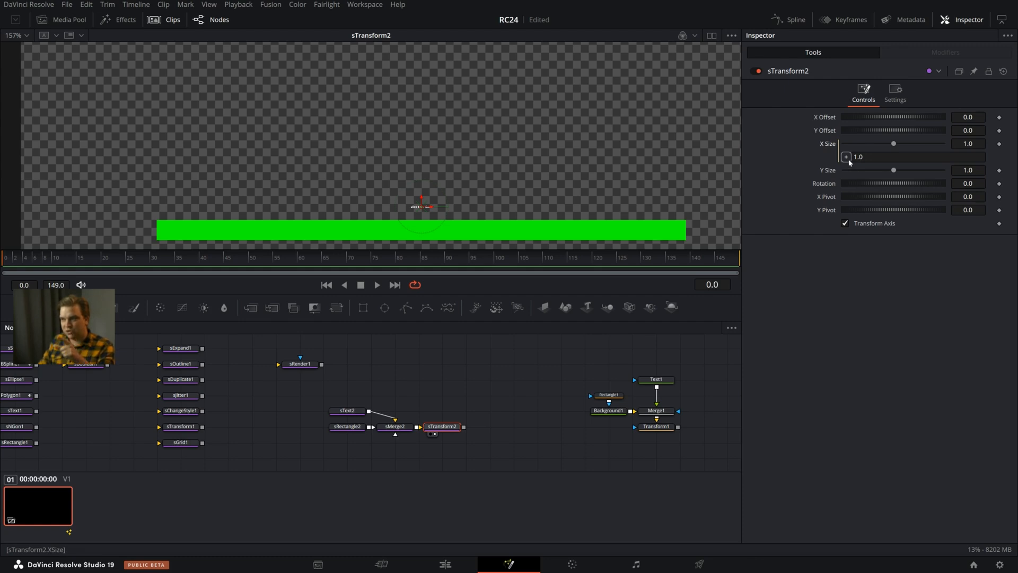
drag(840, 171, 829, 171)
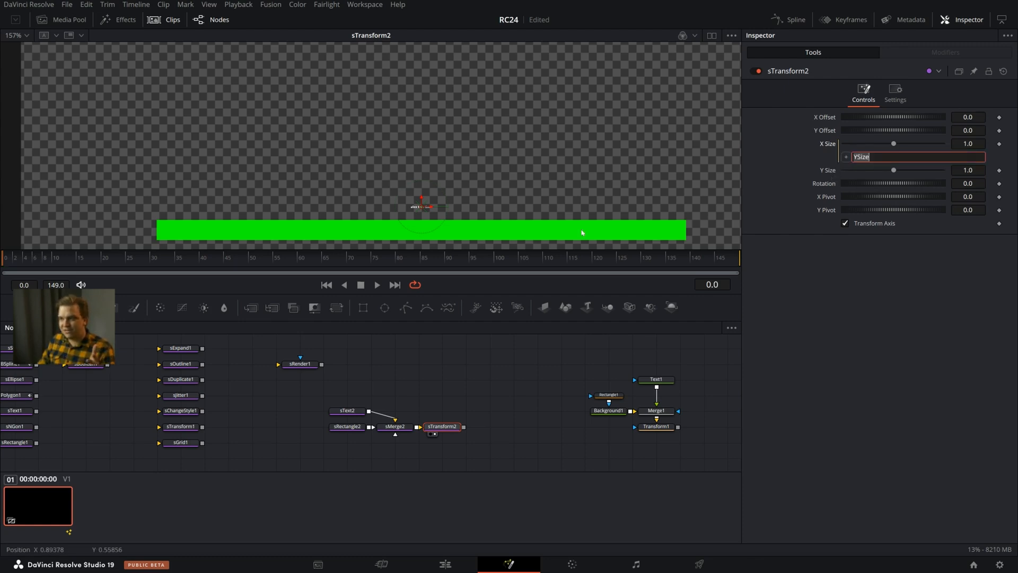
Scale up the merged shapes by setting sTransform2's Y Size to 25
scroll(486, 211, down, 5)
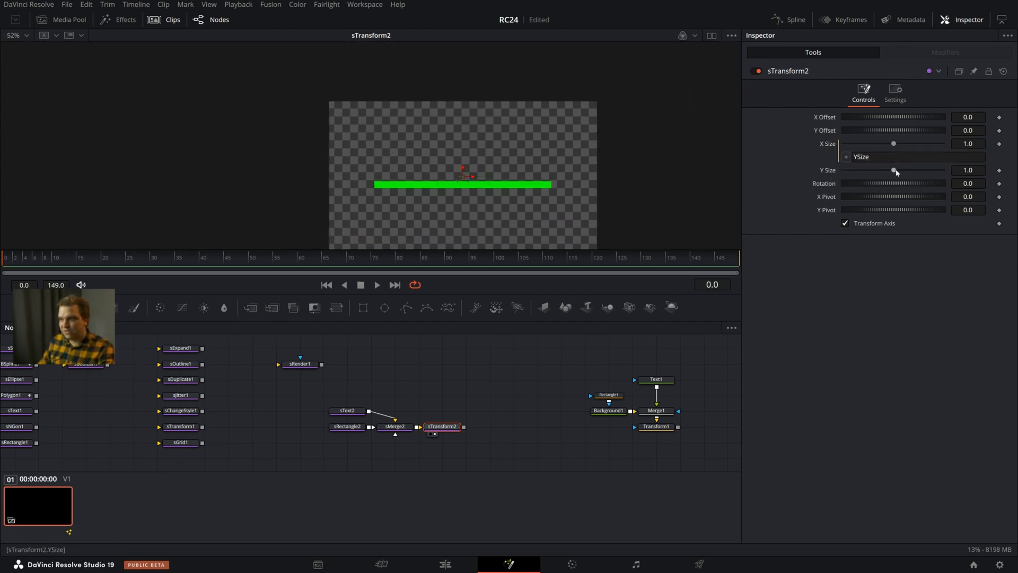
drag(893, 171, 943, 171)
click(972, 171)
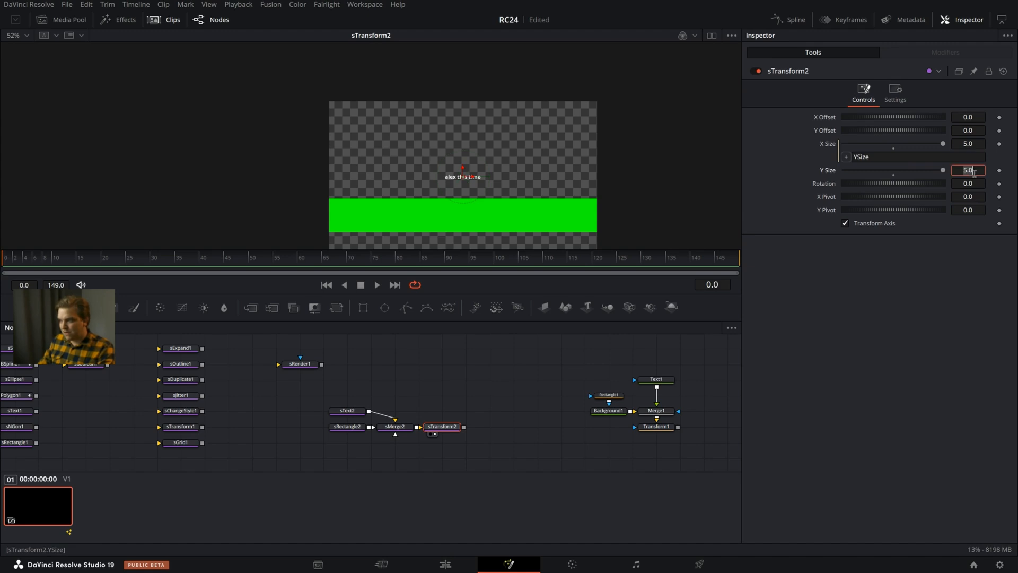
text(25)
key(Tab)
Set sTransform2's Y Size to 30 and inspect the sharpness of the enlarged text
click(968, 171)
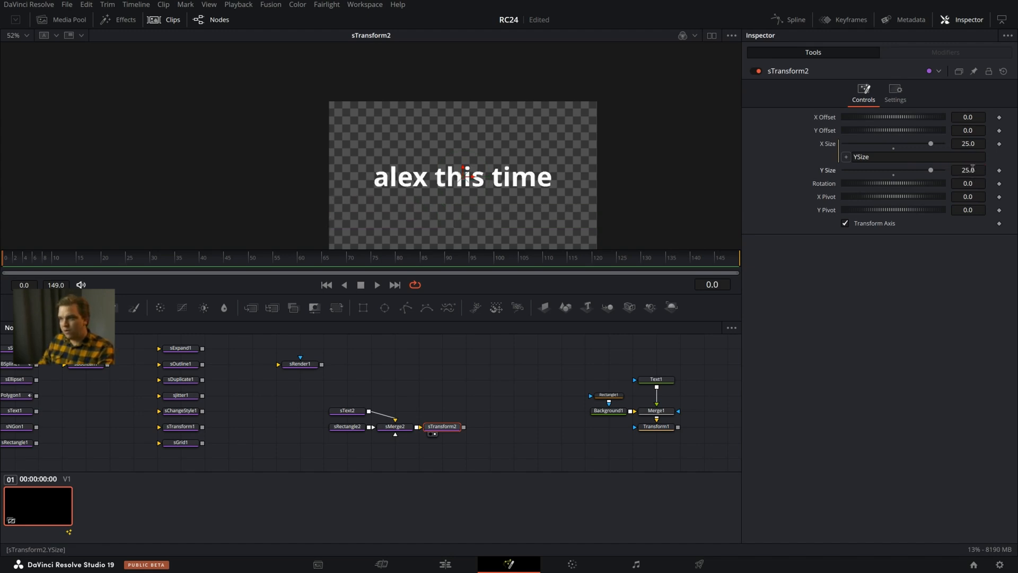
text(30)
key(Tab)
scroll(500, 205, up, 6)
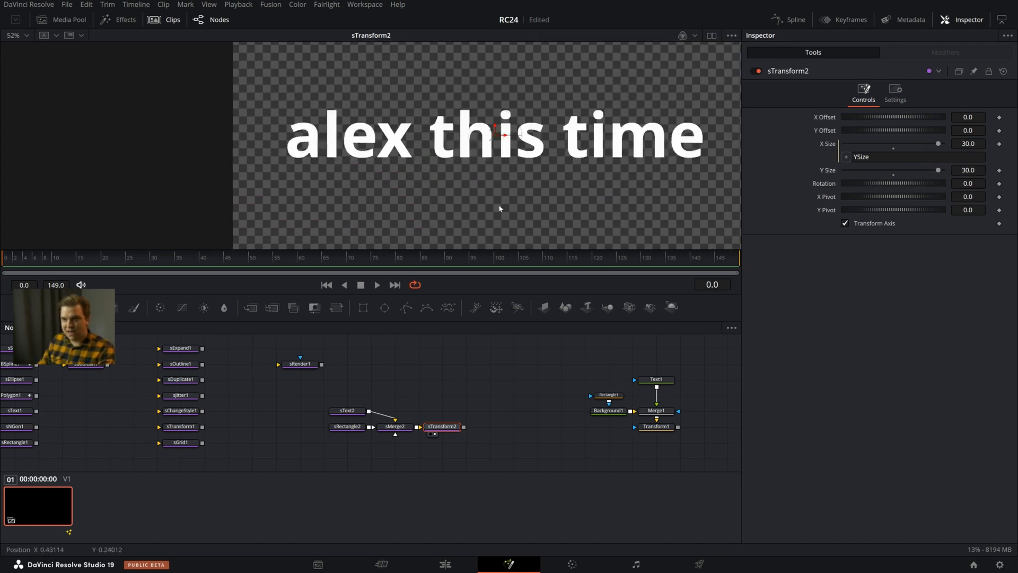
scroll(400, 175, down, 4)
scroll(325, 196, up, 2)
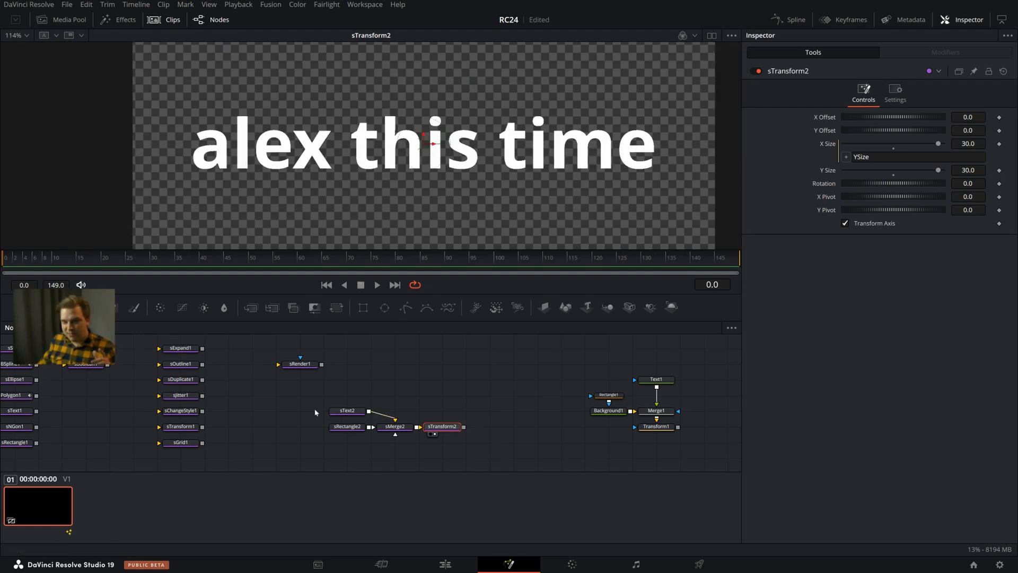
Display sMerge2's output and inspect the sharpness of its small text at different magnifications
click(395, 426)
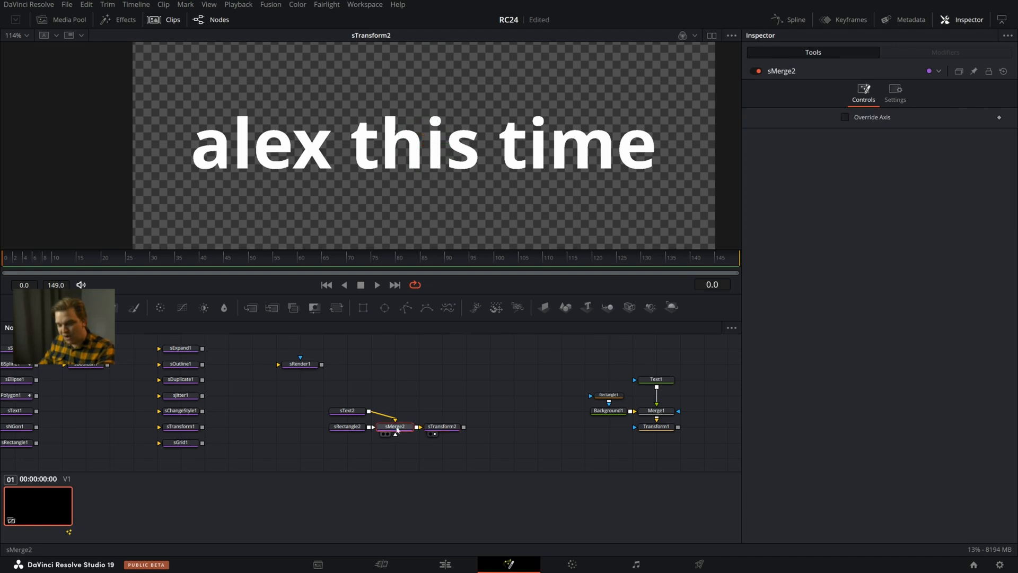
key(1)
scroll(499, 233, down, 4)
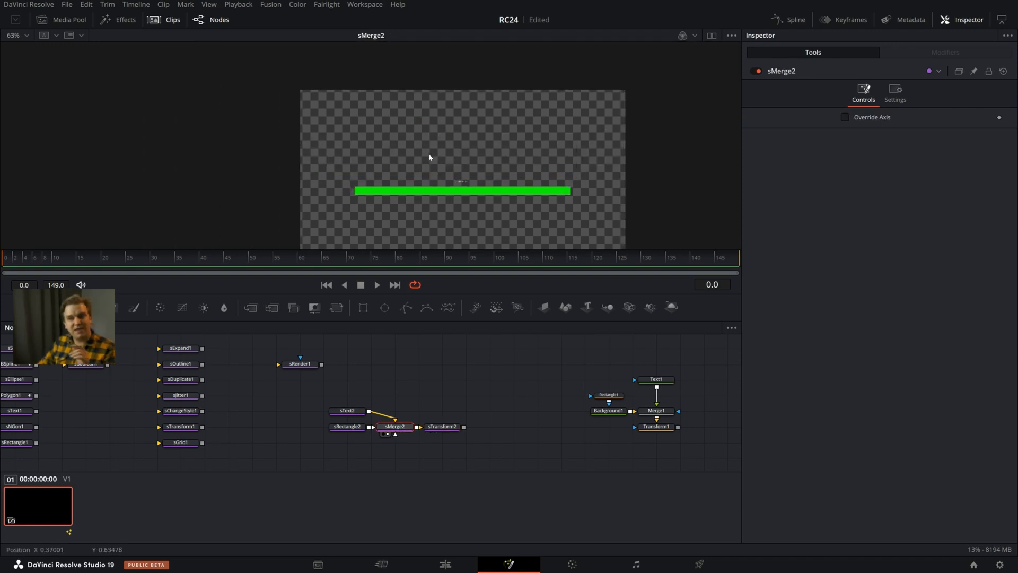
scroll(429, 157, up, 6)
scroll(578, 194, up, 10)
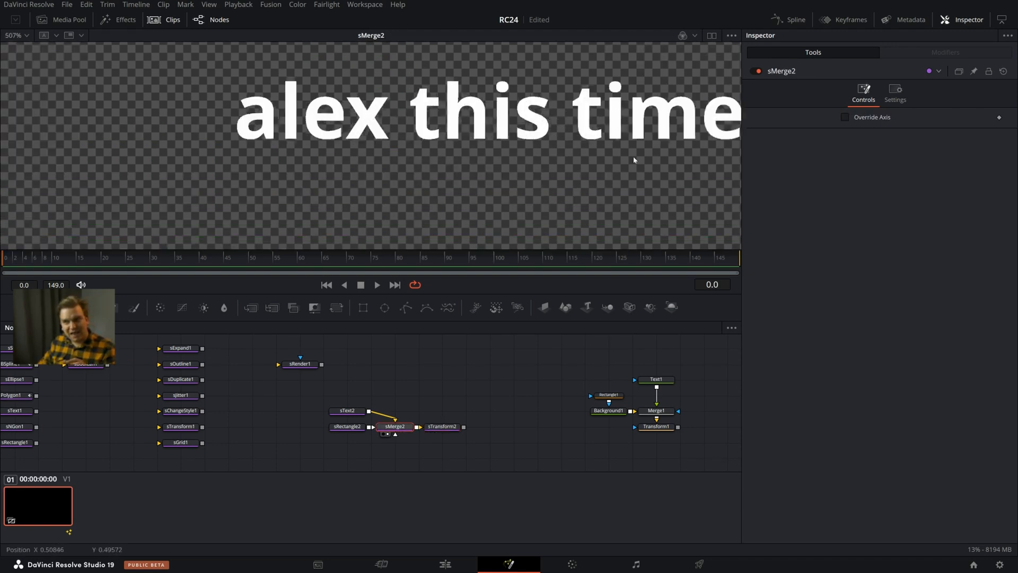
scroll(520, 195, down, 4)
Shift the shape node group to make room and add an sRender node after sTransform2, spaced apart from it
drag(323, 395, 395, 426)
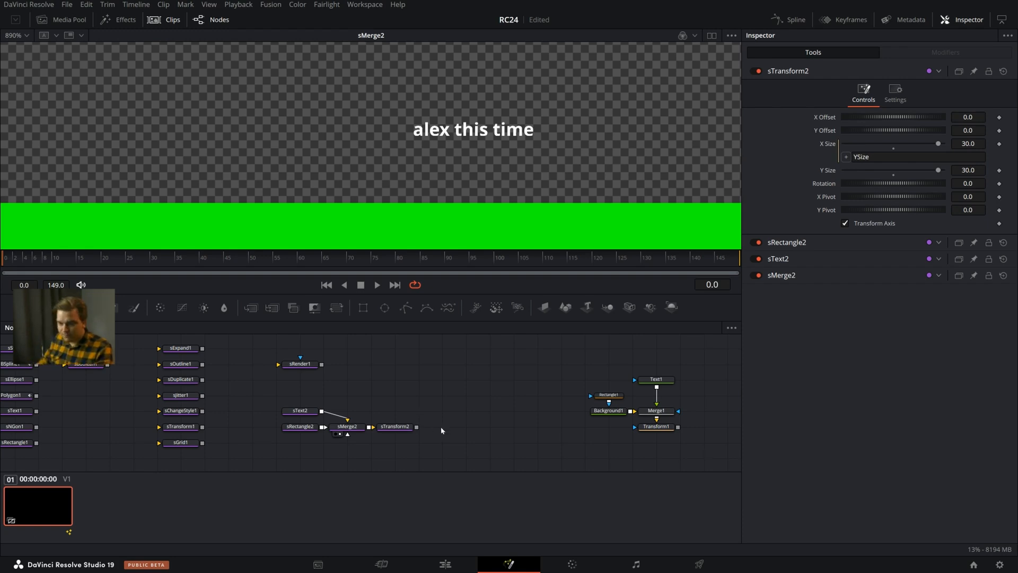
key(shift+space)
text(stra)
key(BackSpace)
key(BackSpace)
key(BackSpace)
text(re)
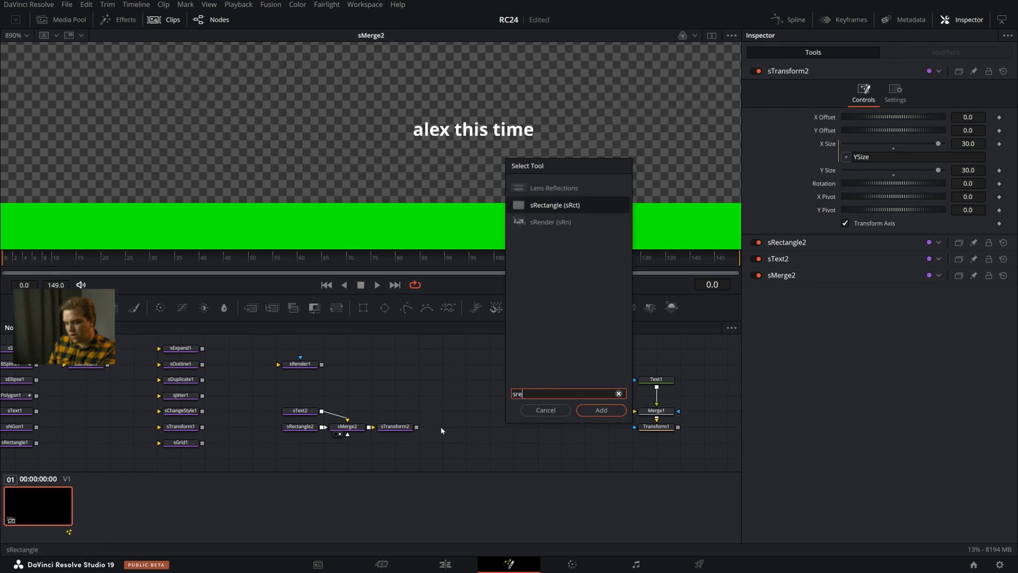
text(n)
key(Return)
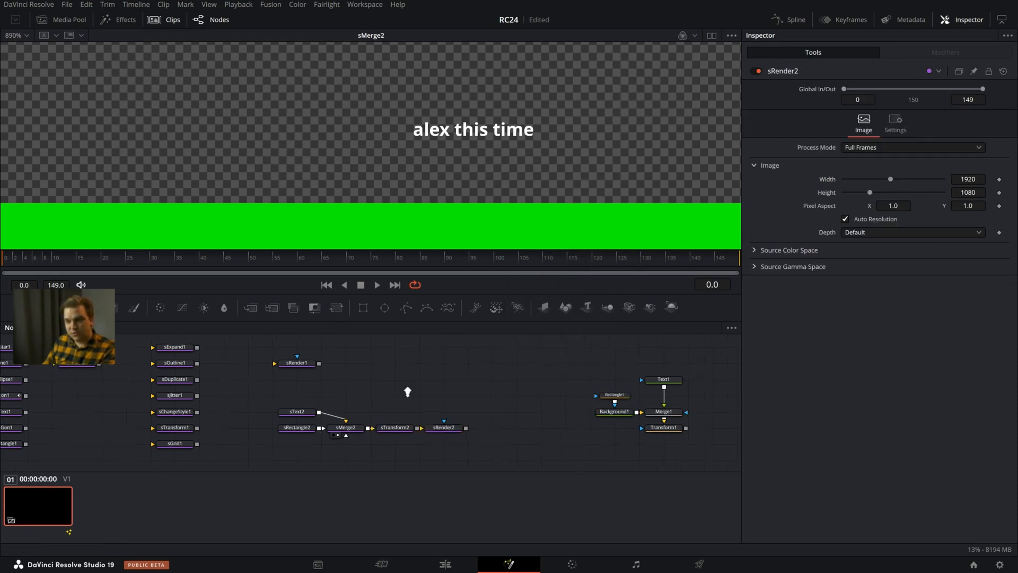
scroll(407, 390, up, 2)
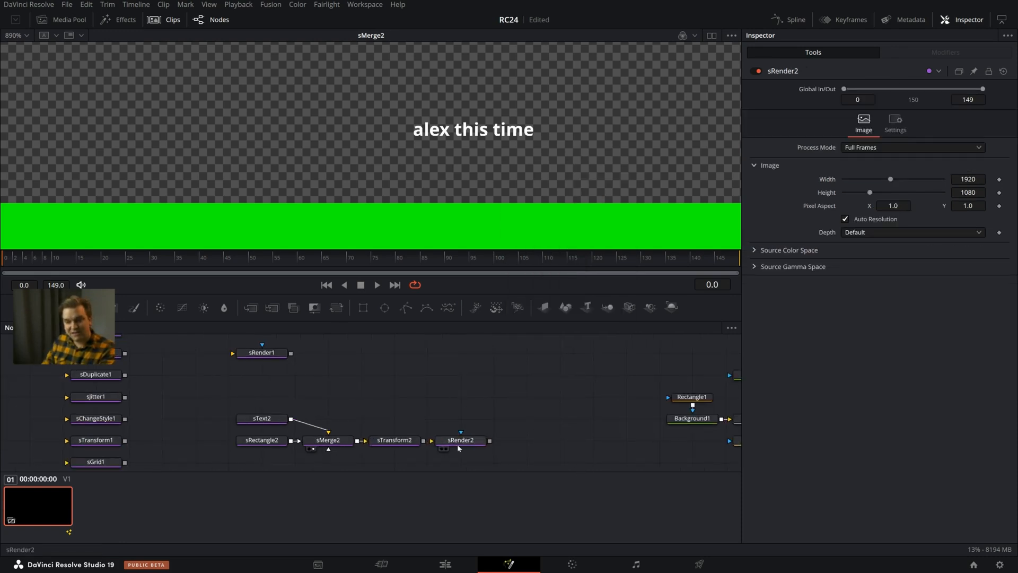
click(395, 440)
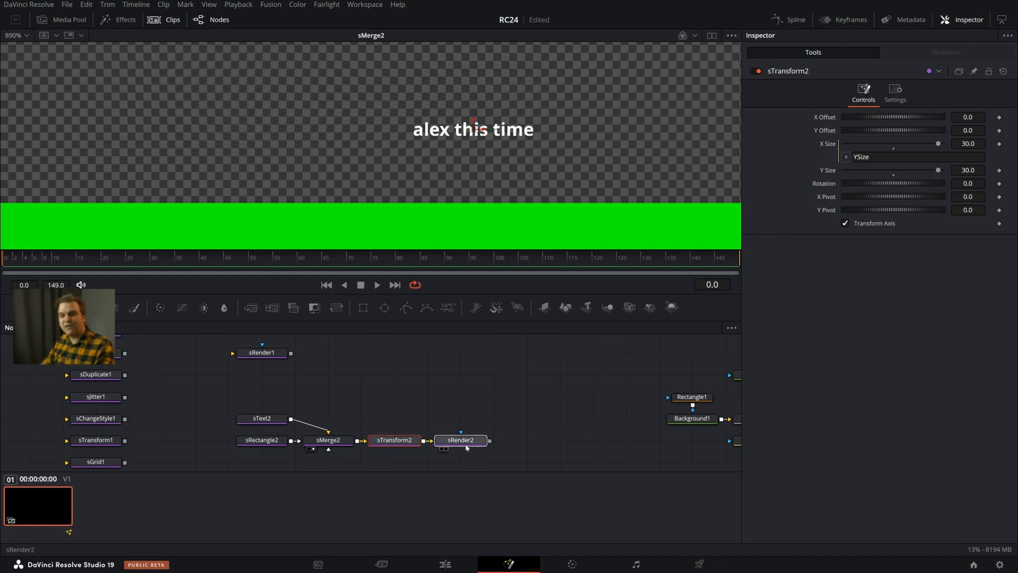
drag(455, 441, 488, 441)
Add a regular Transform node and try to connect sTransform2's output directly to it
key(shift+space)
text(transform)
key(Return)
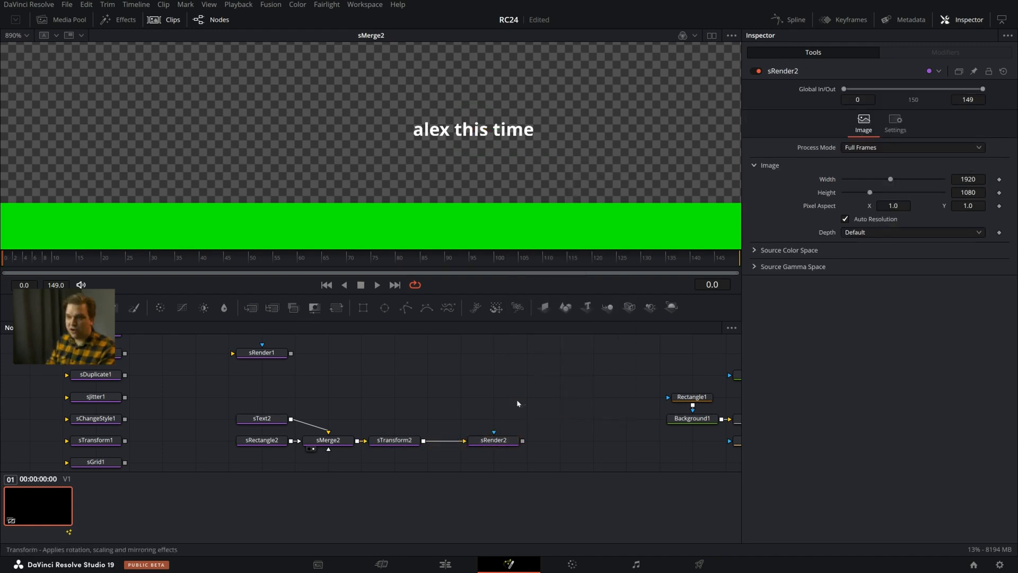
drag(423, 441, 502, 400)
Display sRender2's output and connect it to the Transform2 node
click(501, 445)
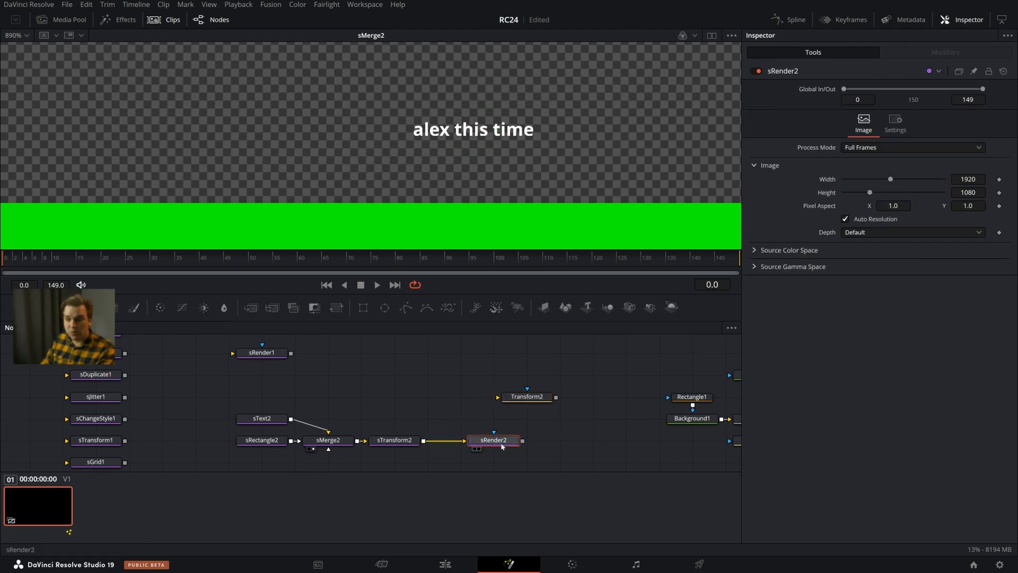
key(1)
drag(522, 441, 513, 399)
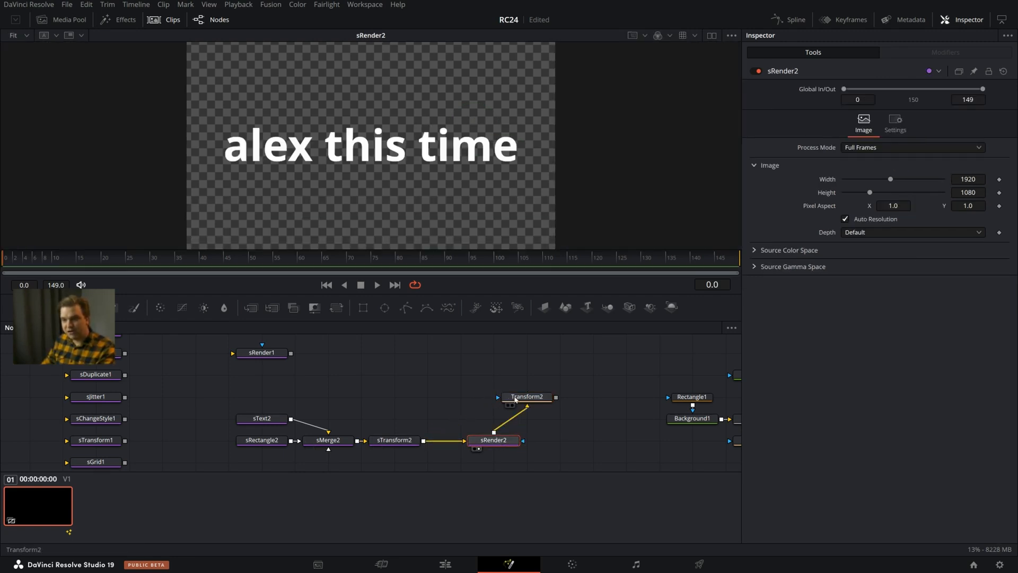
click(525, 396)
mouse_move(893, 169)
mouse_down()
mouse_move(852, 169)
mouse_move(885, 169)
mouse_up()
key(2)
Delete the Transform2 node from the node graph
drag(593, 408, 501, 368)
key(Delete)
scroll(437, 385, up, 1)
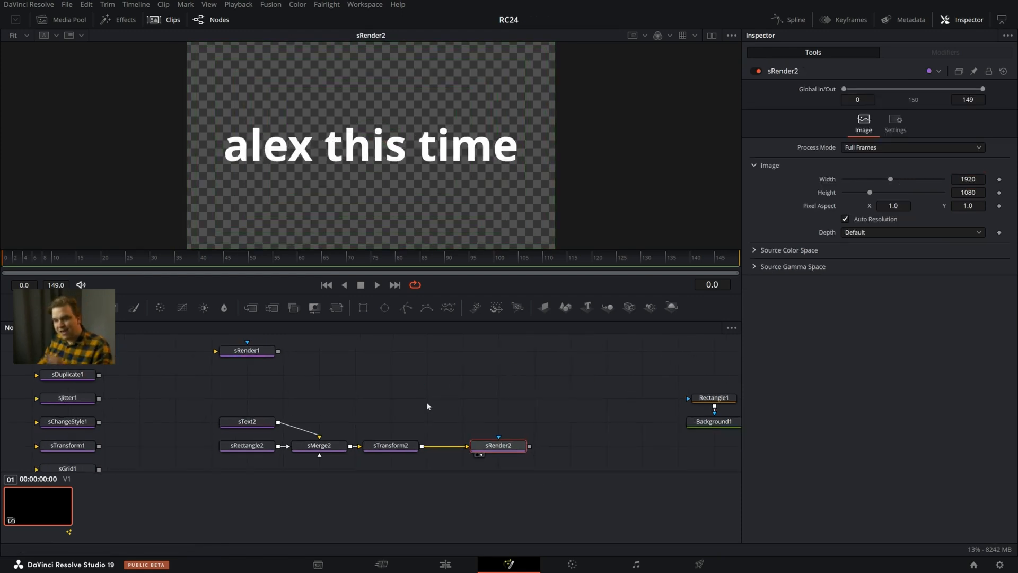
Review the shape chain node by node, from sText2 and sRectangle2 through sMerge2 and sTransform2 to sRender2
scroll(403, 384, down, 2)
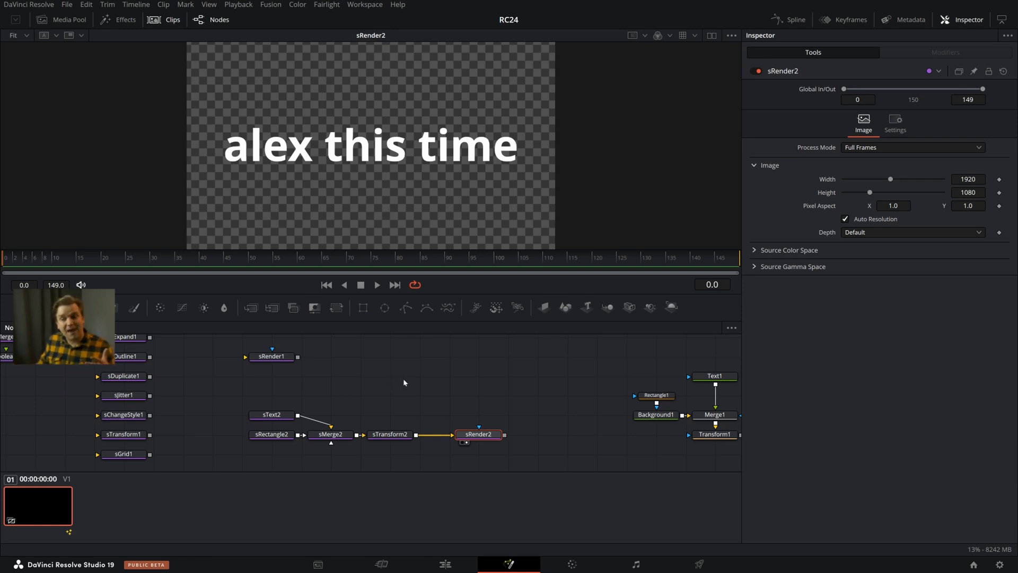
scroll(397, 391, up, 1)
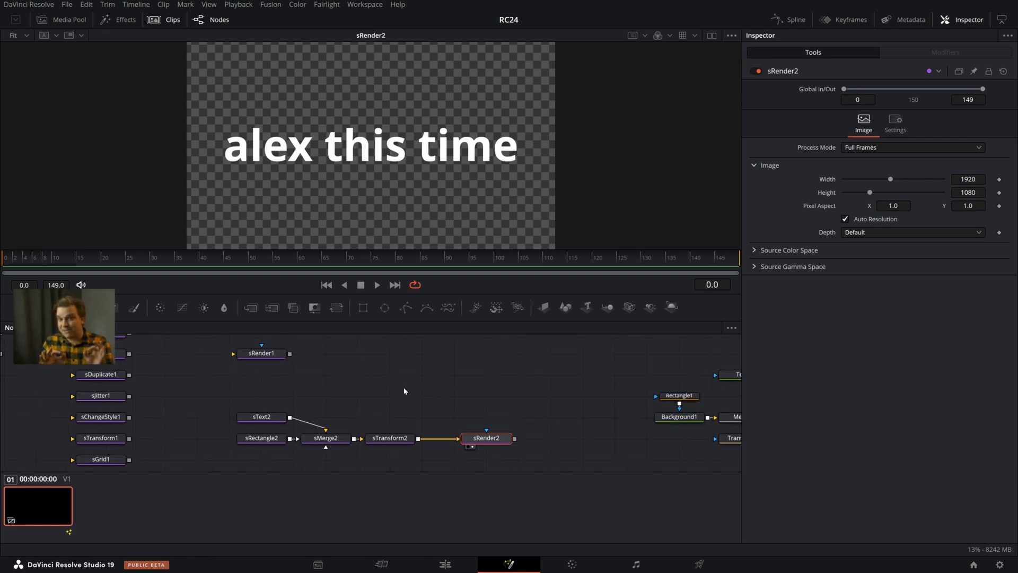
click(262, 417)
click(261, 438)
click(326, 438)
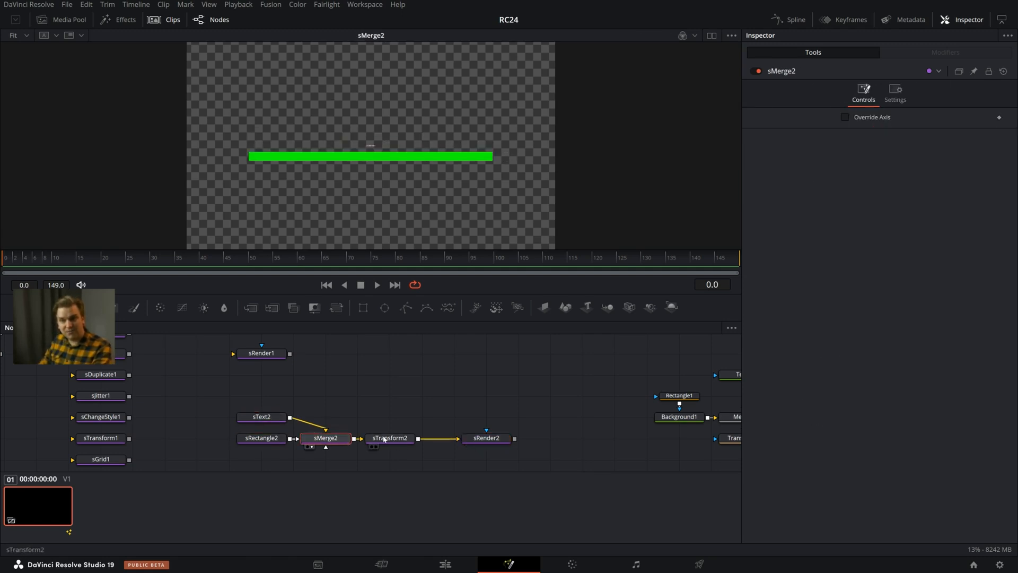
click(384, 439)
click(262, 417)
click(261, 438)
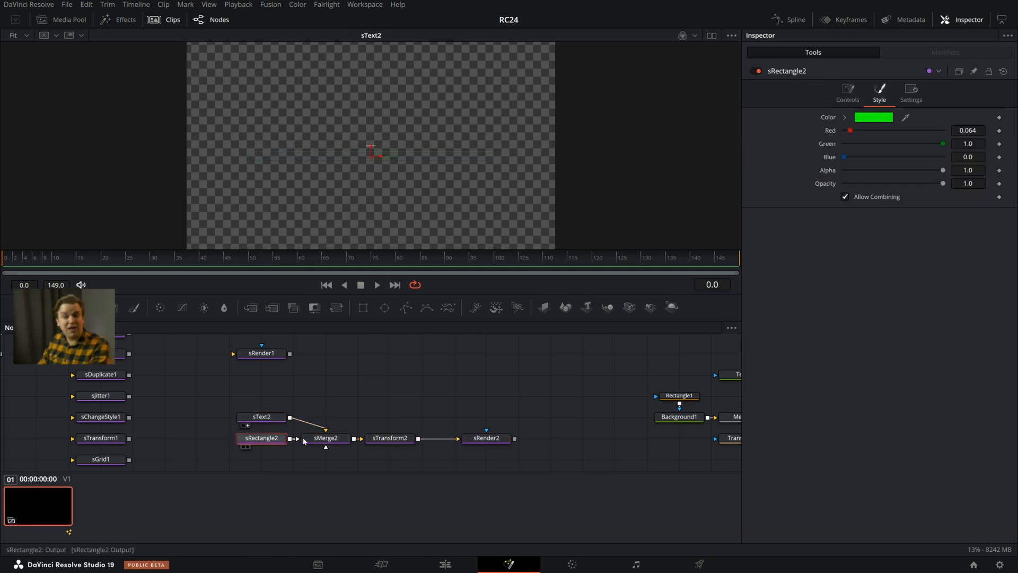
click(326, 438)
click(374, 440)
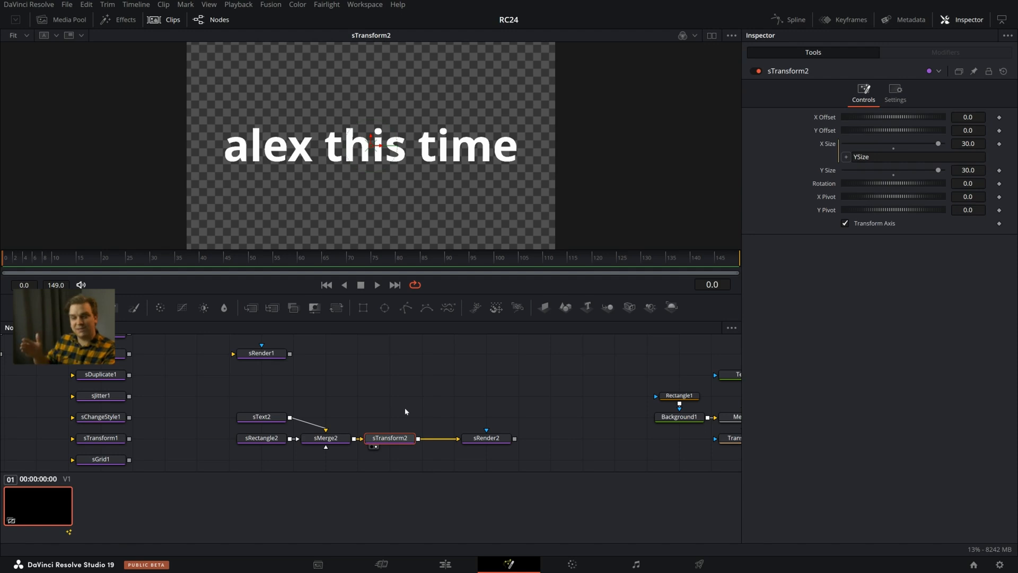
click(489, 440)
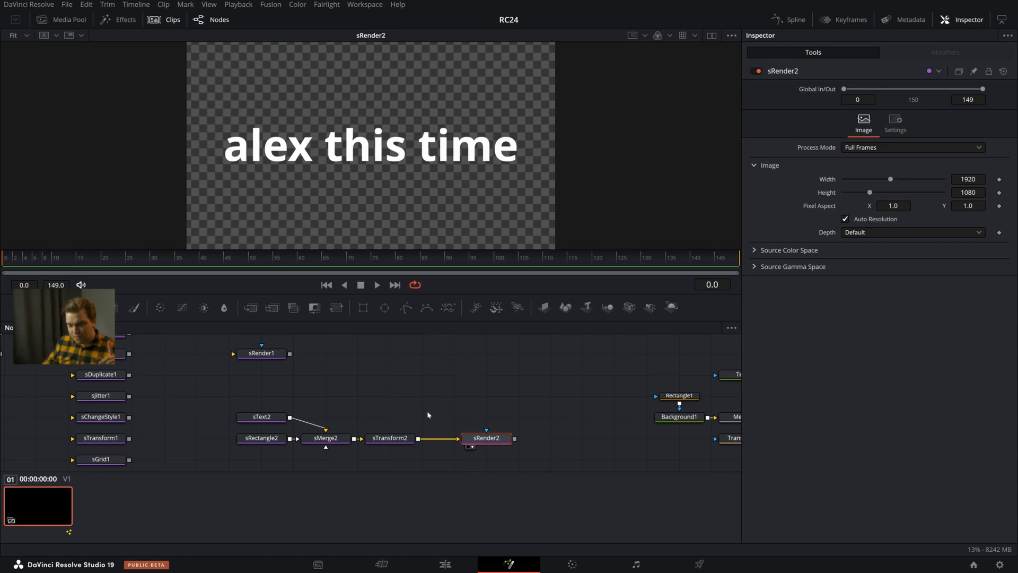
Review the shape nodes again and examine sMerge2's text and rectangle up close
click(271, 442)
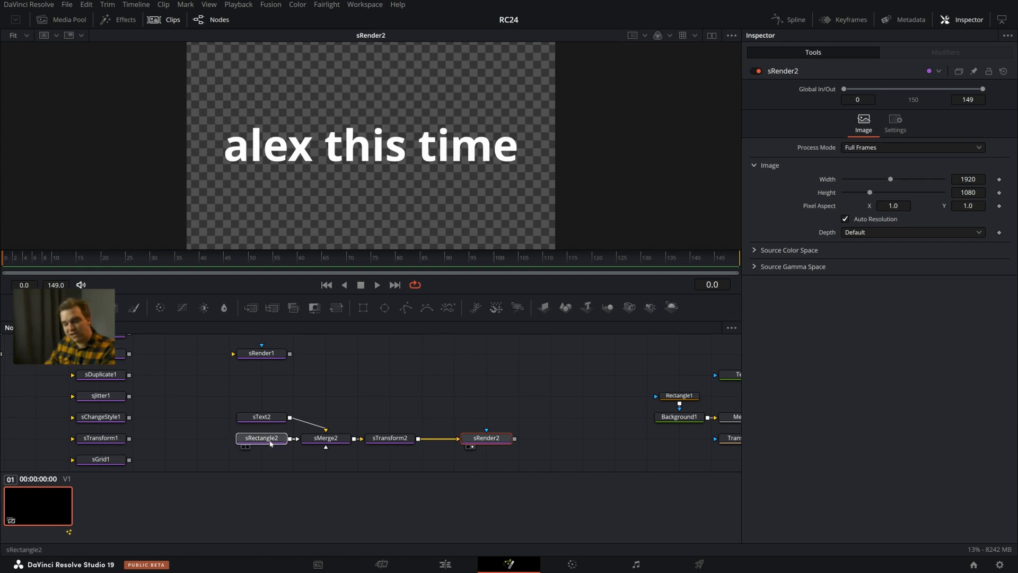
click(265, 416)
click(323, 438)
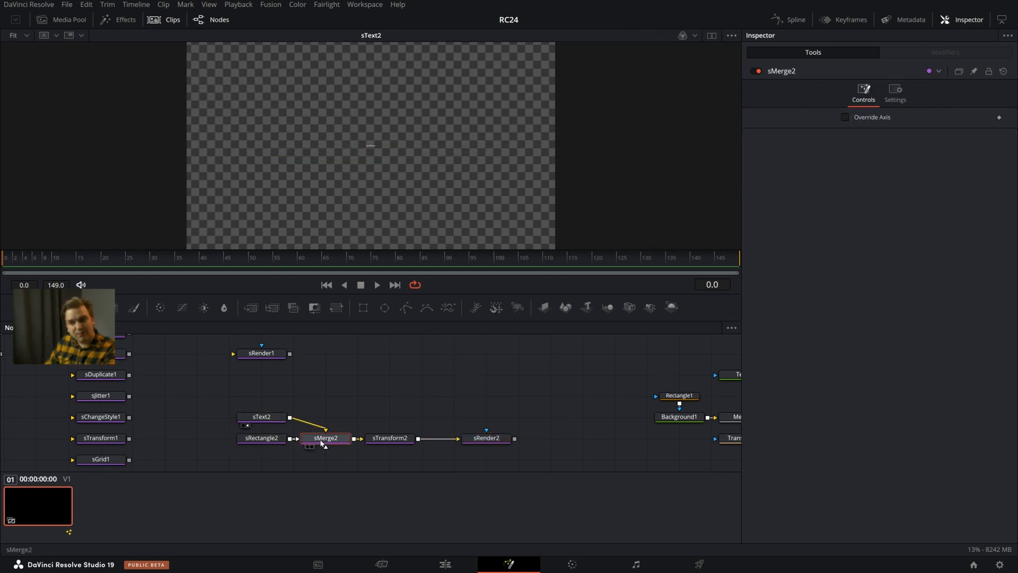
click(389, 437)
click(325, 438)
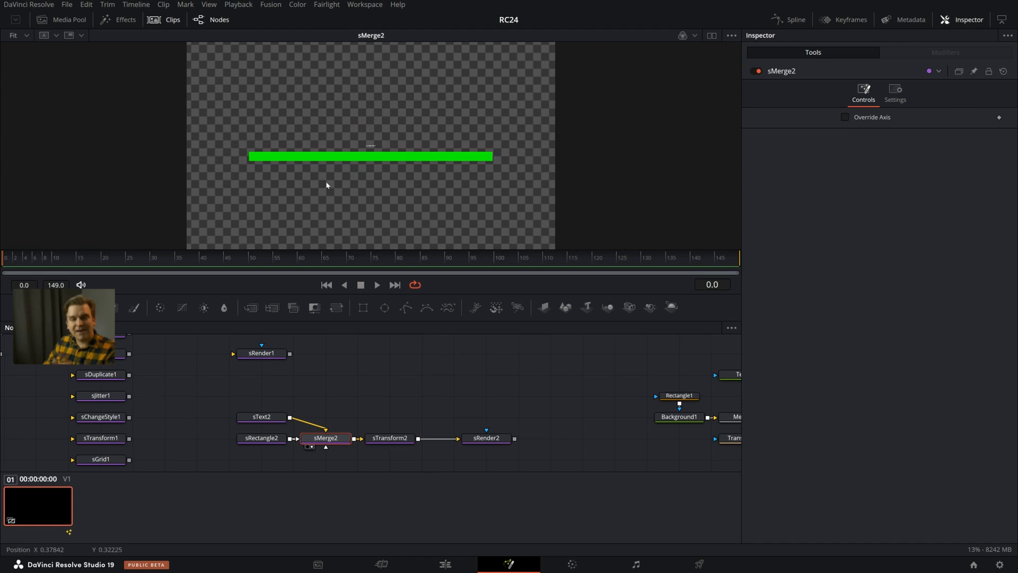
scroll(406, 196, up, 4)
scroll(406, 196, up, 5)
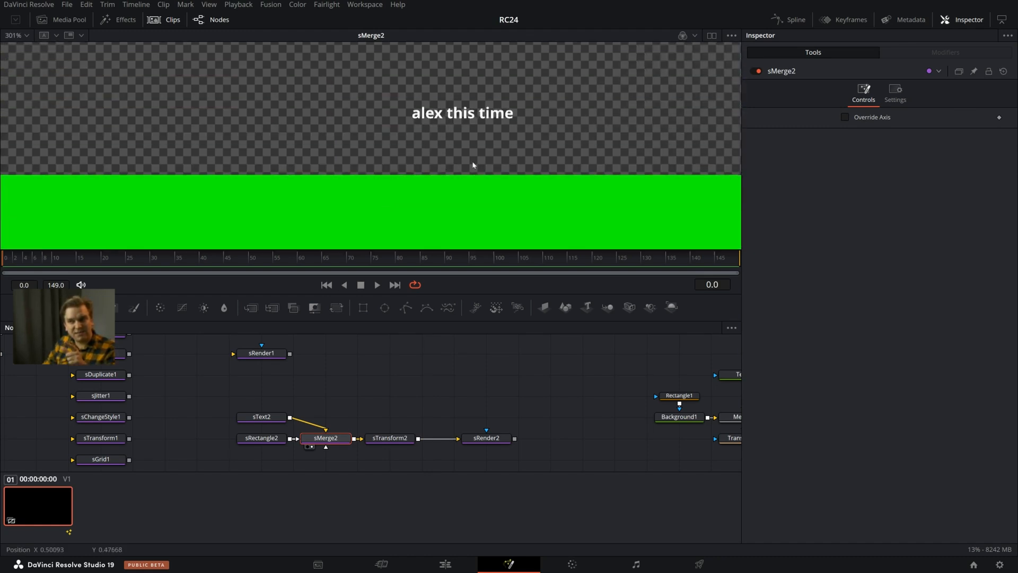
drag(513, 136, 195, 201)
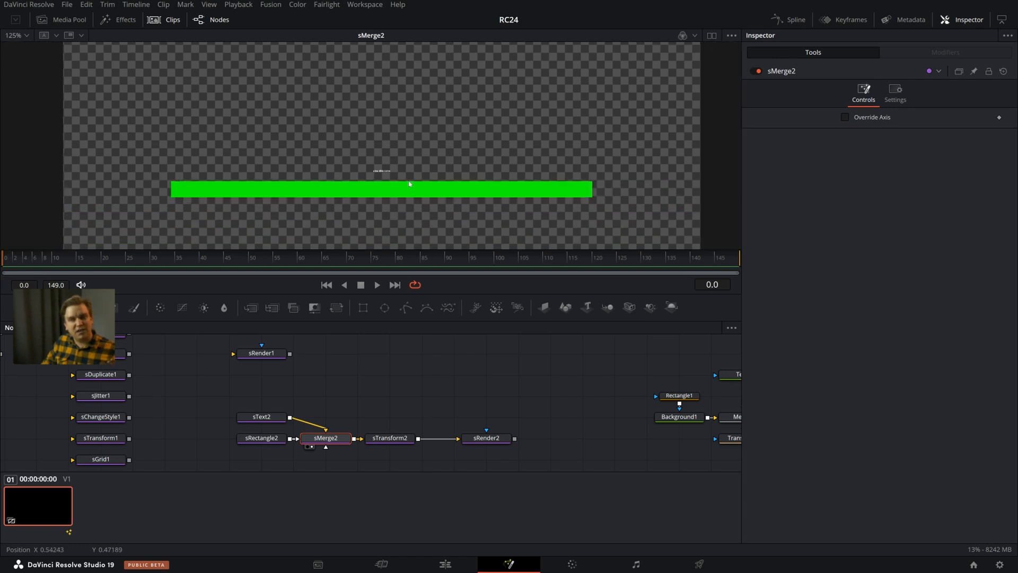
drag(409, 182, 365, 183)
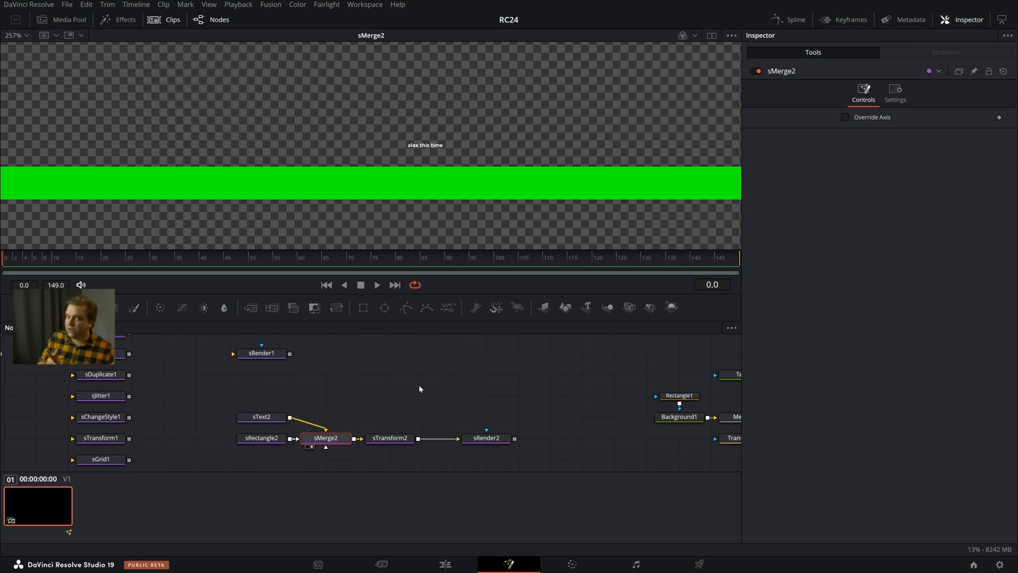
Display sRender2's output and lower sTransform2's Y Size to 5, finally to 1
click(486, 438)
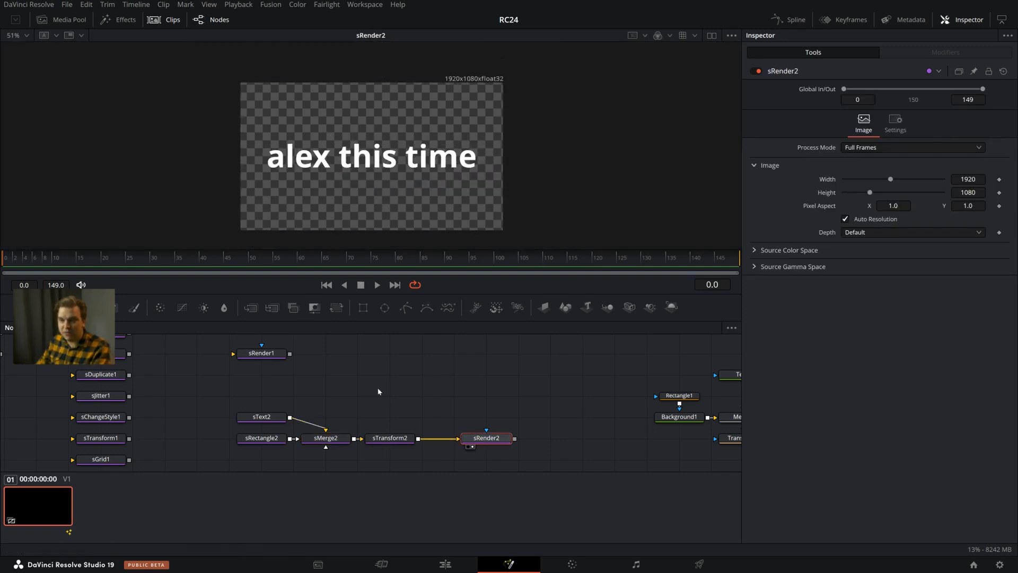
click(382, 439)
drag(977, 170, 958, 170)
double_click(978, 169)
text(5)
key(Tab)
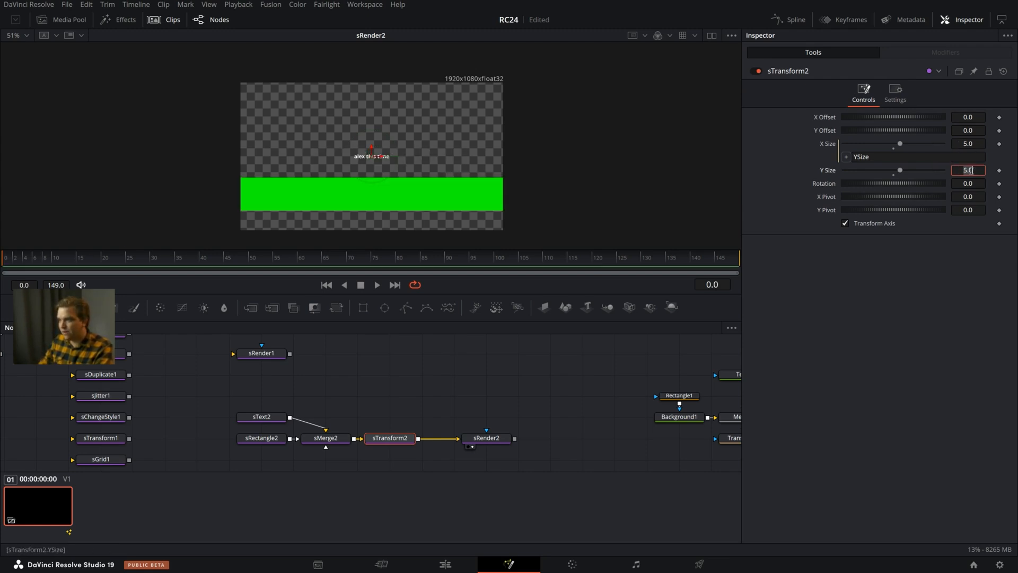
key(shift+Tab)
text(1)
key(Tab)
Inspect the sharpness of sRender2's rendered text up close
click(486, 438)
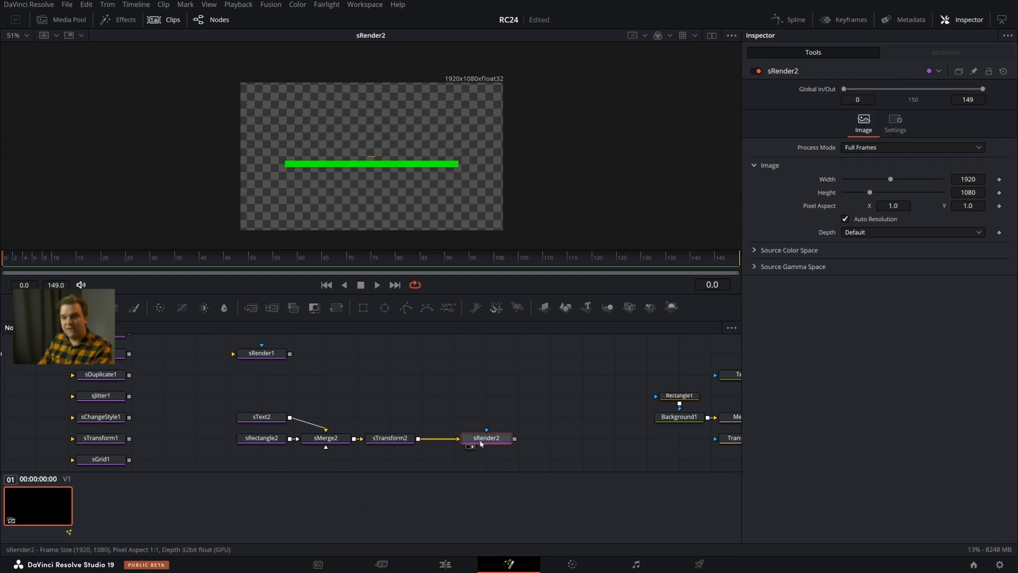
scroll(357, 148, up, 10)
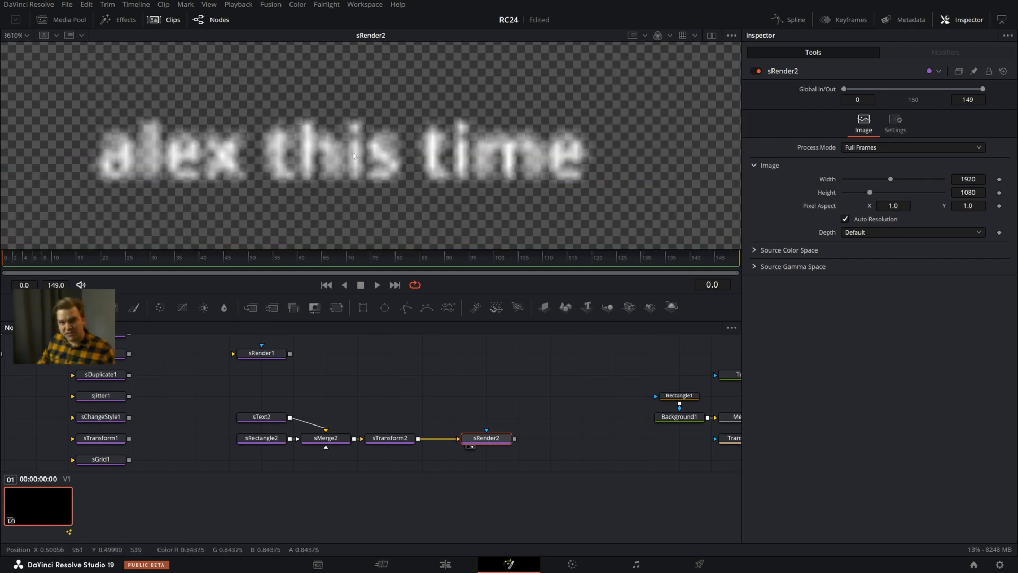
scroll(326, 157, down, 5)
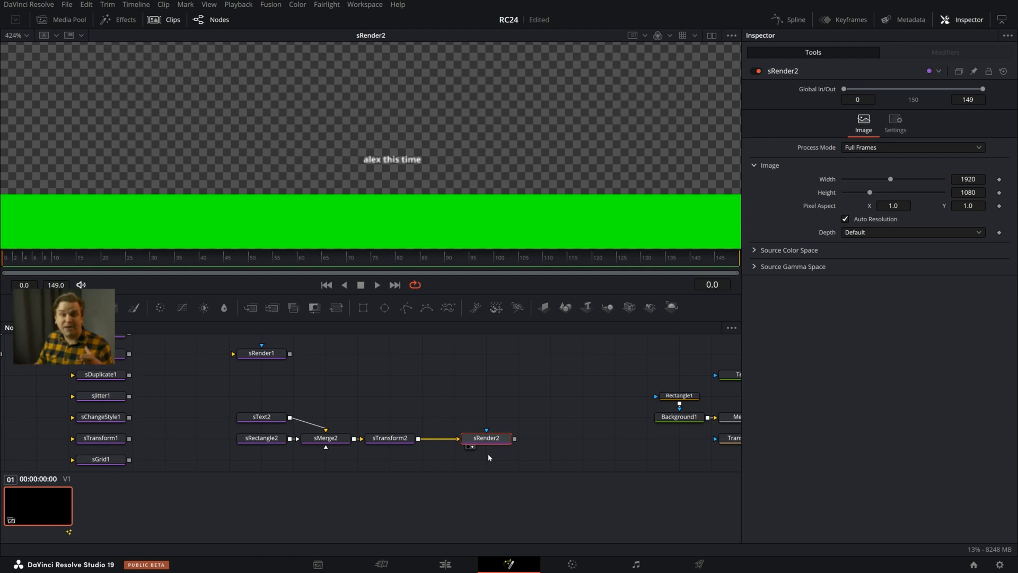
scroll(330, 387, down, 4)
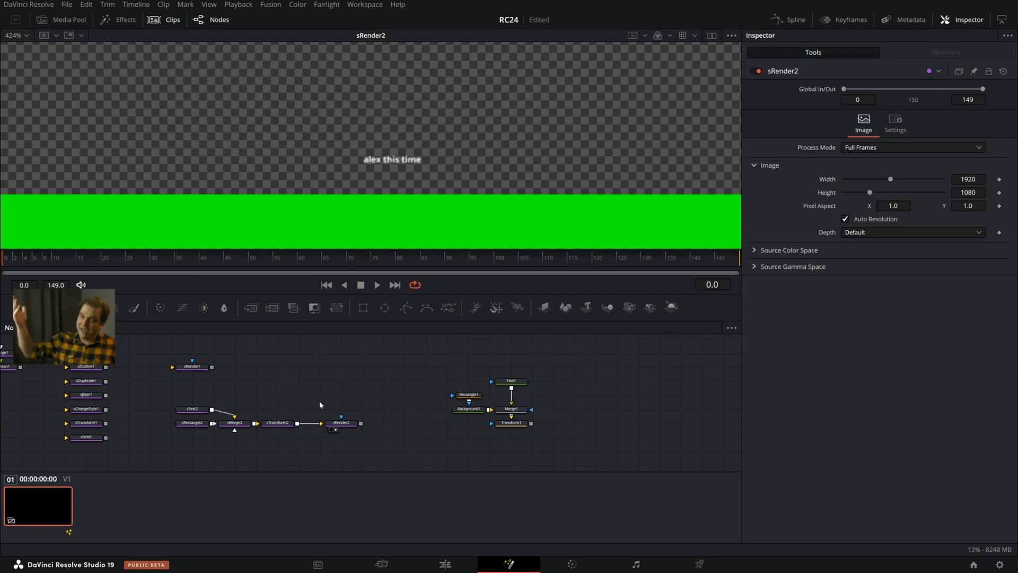
Save the project and select the sRender2 node
key(ctrl+s)
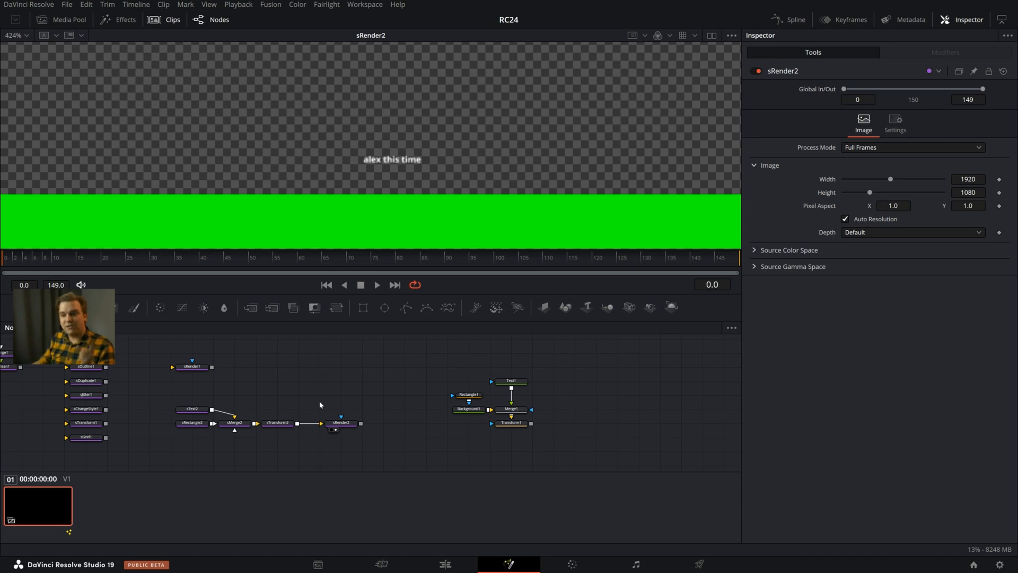
scroll(345, 410, up, 3)
click(341, 423)
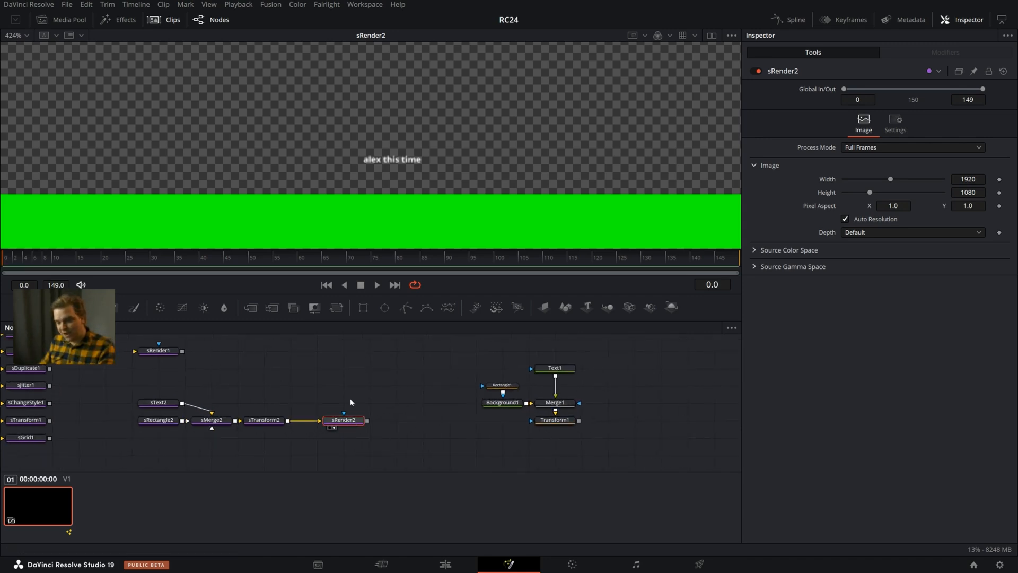
scroll(359, 373, up, 1)
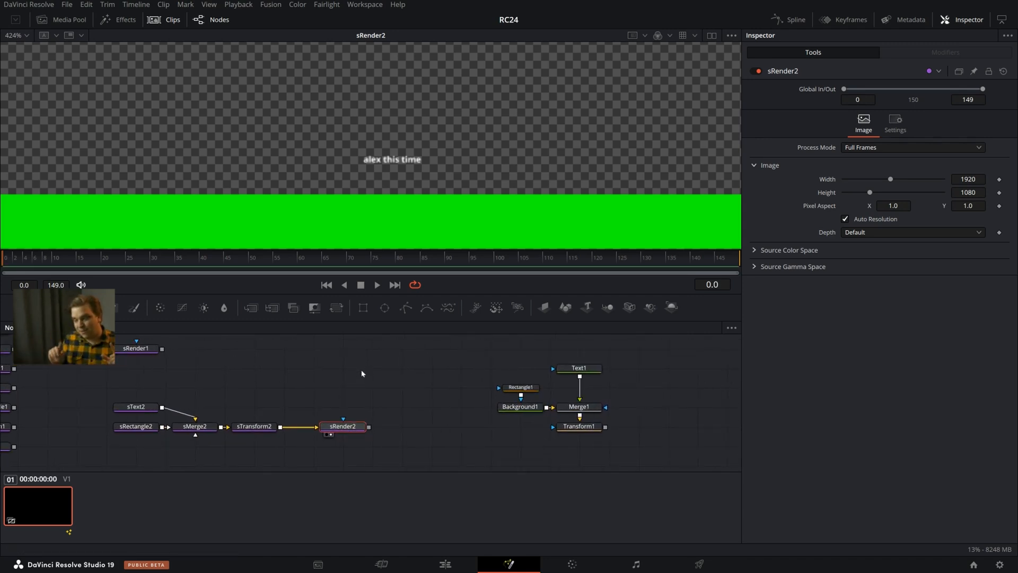
Select the sText2 node to show its text settings
scroll(371, 392, down, 2)
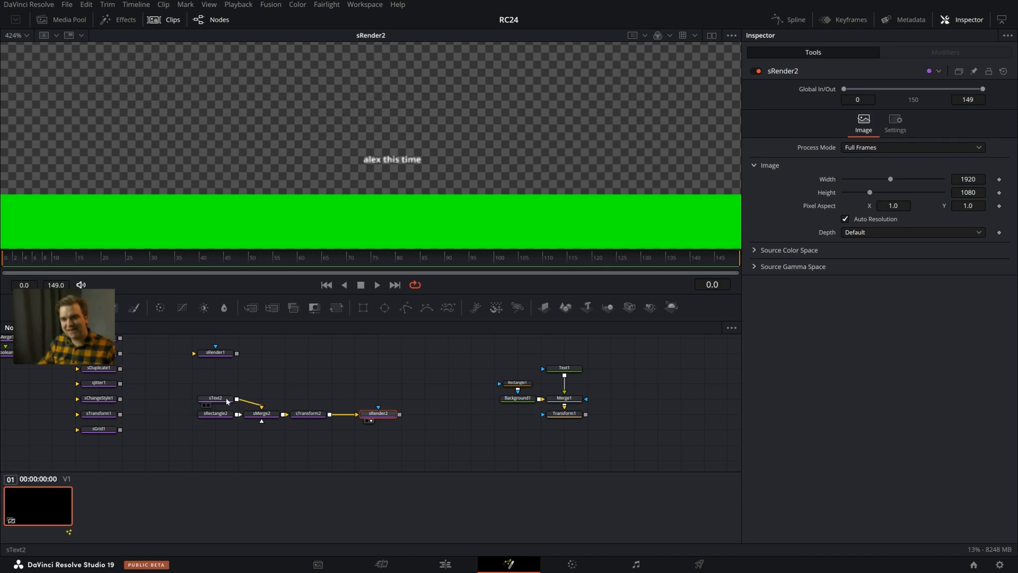
click(227, 400)
scroll(533, 371, up, 3)
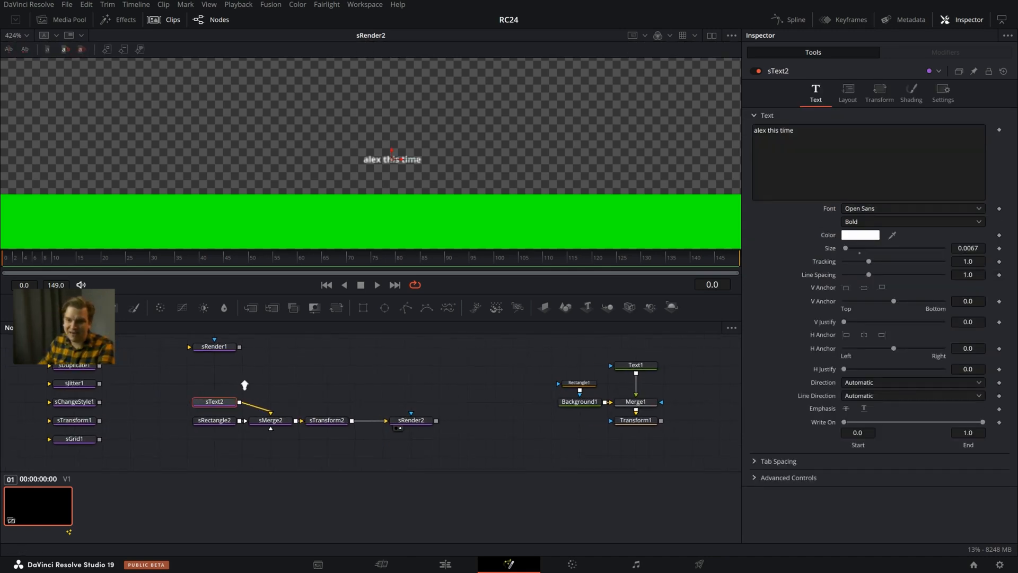
Display Text1 in the viewer and inspect the colour settings of the Background1 and sRectangle2 nodes
click(533, 371)
key(1)
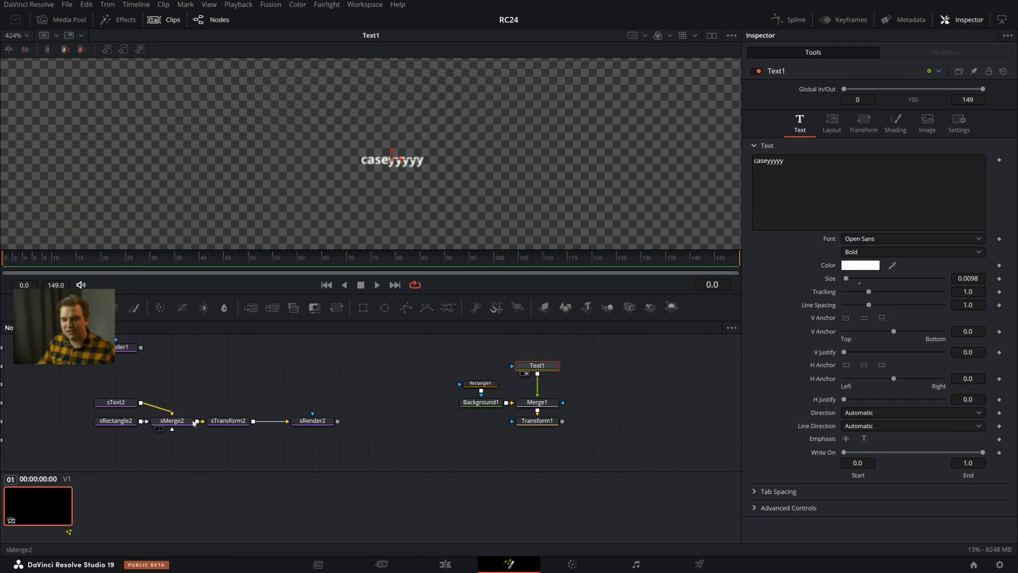
scroll(447, 428, down, 2)
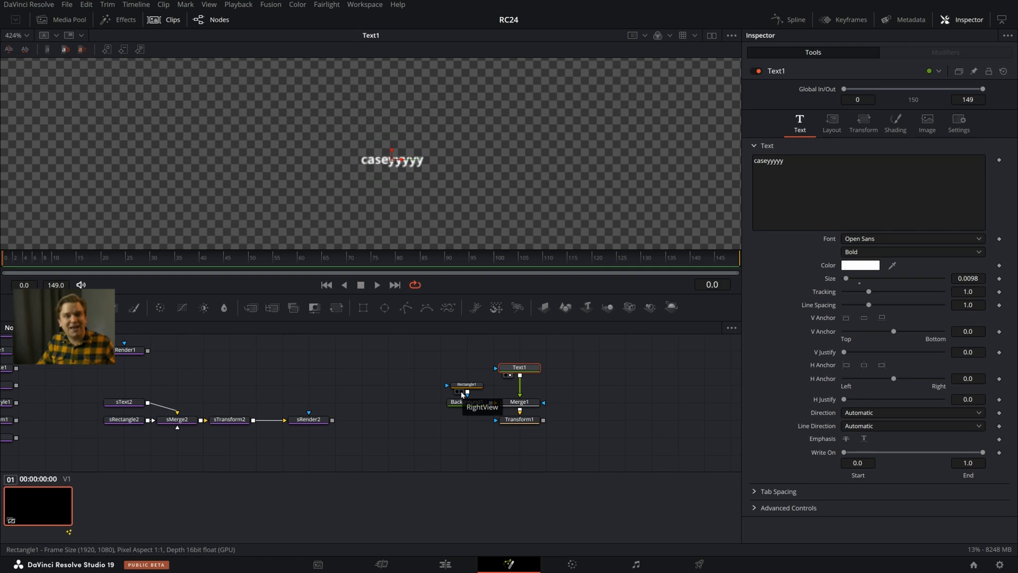
click(466, 405)
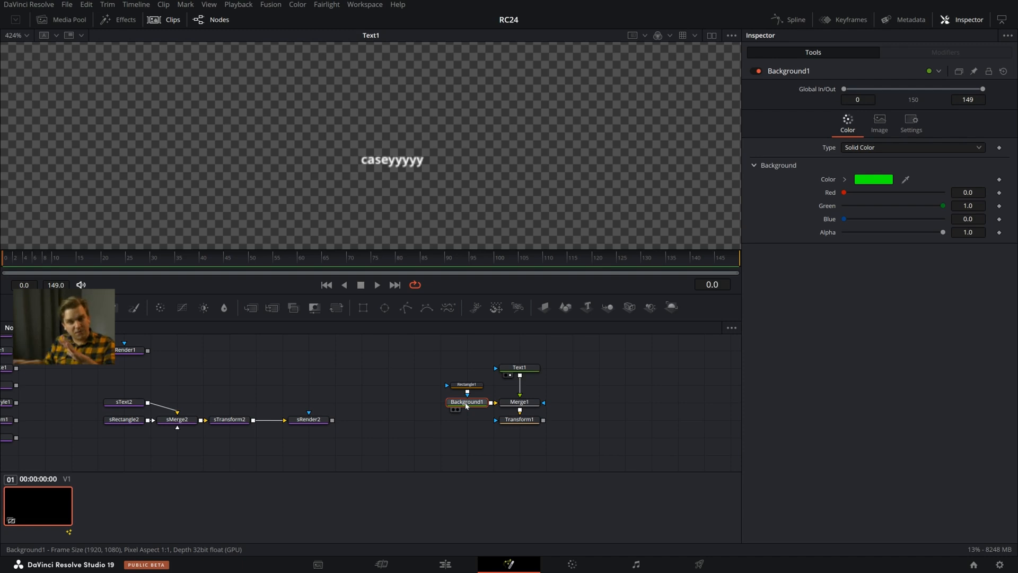
scroll(184, 392, up, 1)
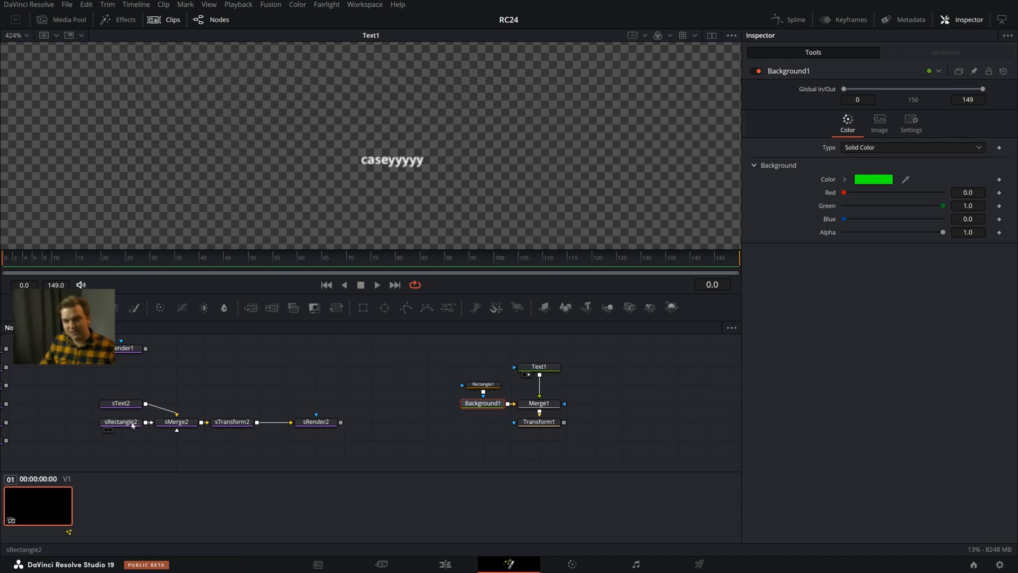
click(133, 425)
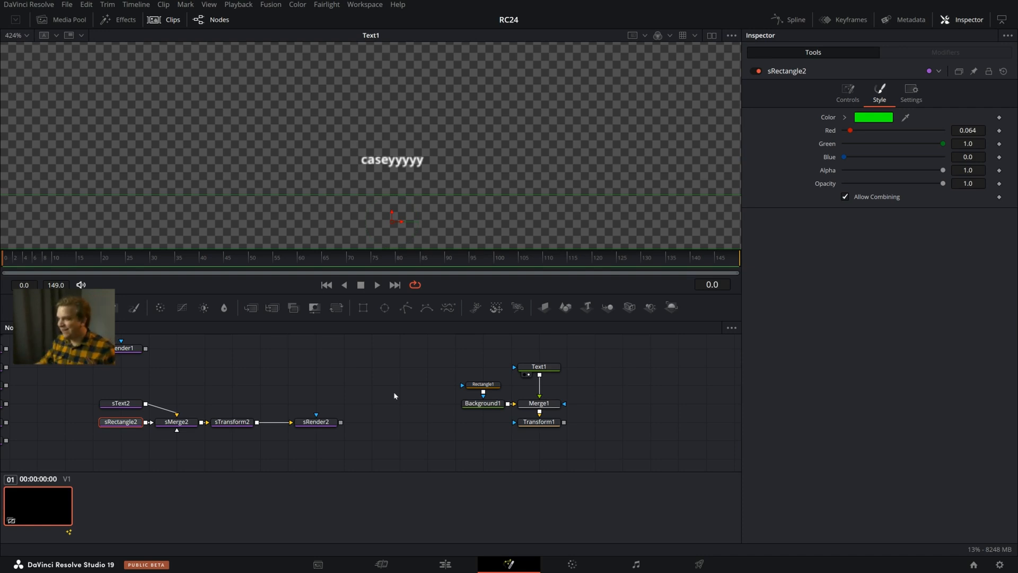
Add a Rectangle mask node in an empty area of the node graph and display it in the viewer
scroll(365, 384, down, 3)
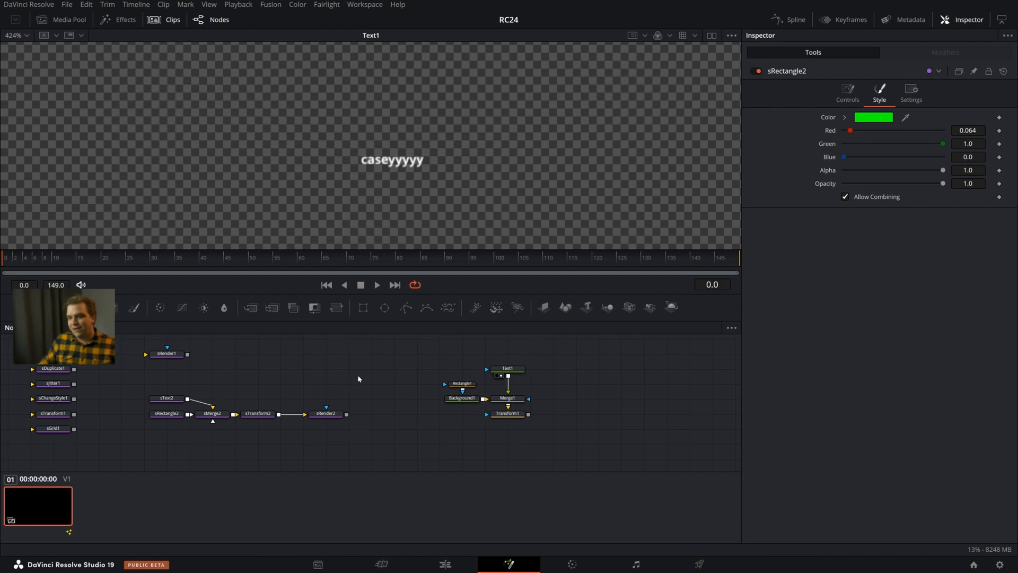
scroll(357, 374, down, 2)
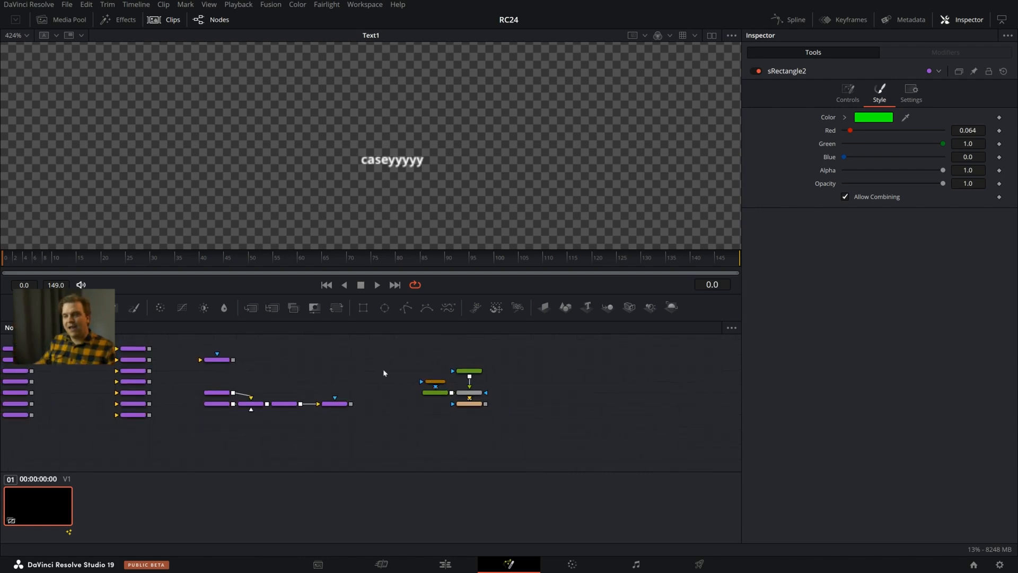
drag(348, 370, 350, 370)
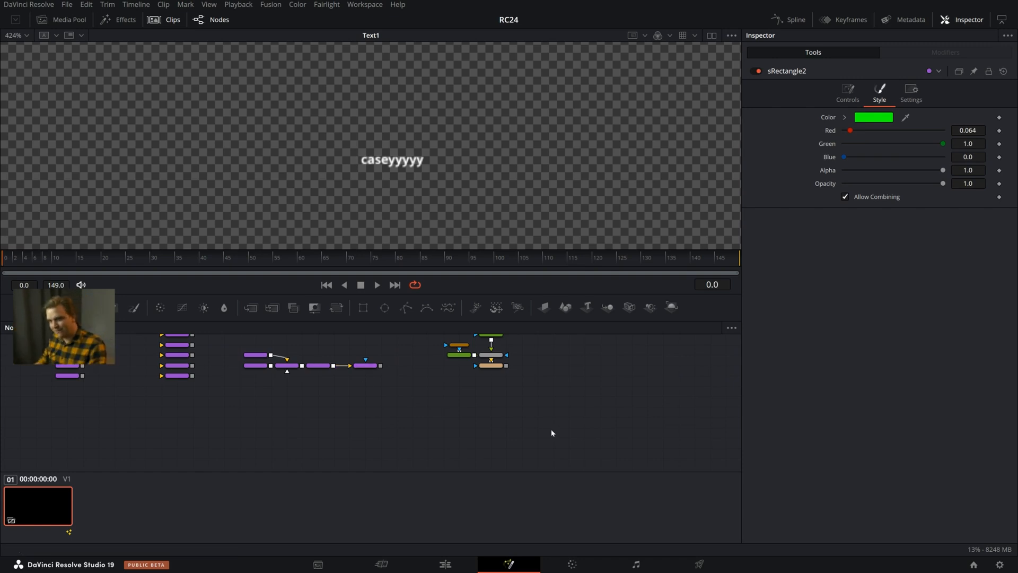
key(shift+space)
text(xfrec)
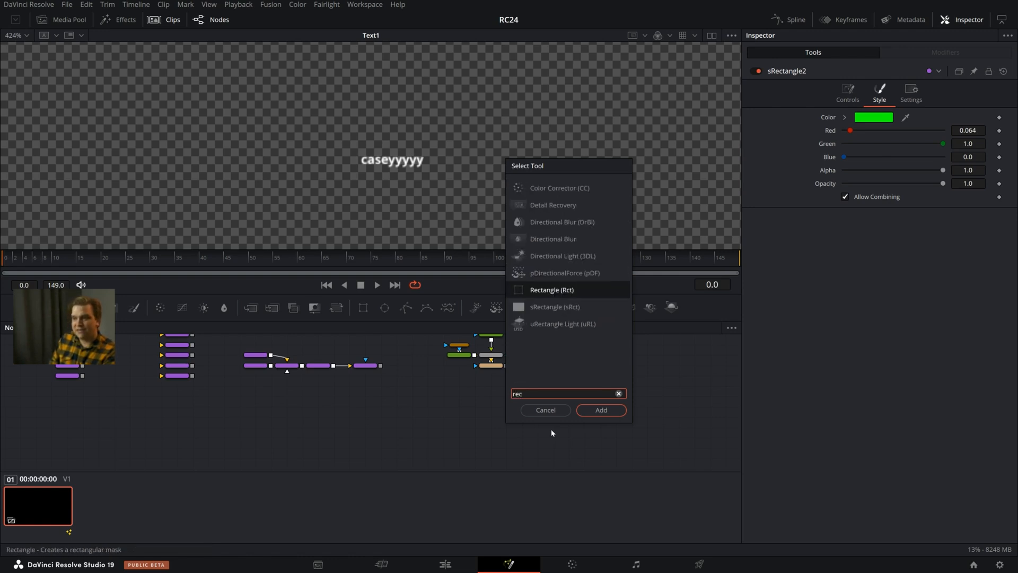
key(Return)
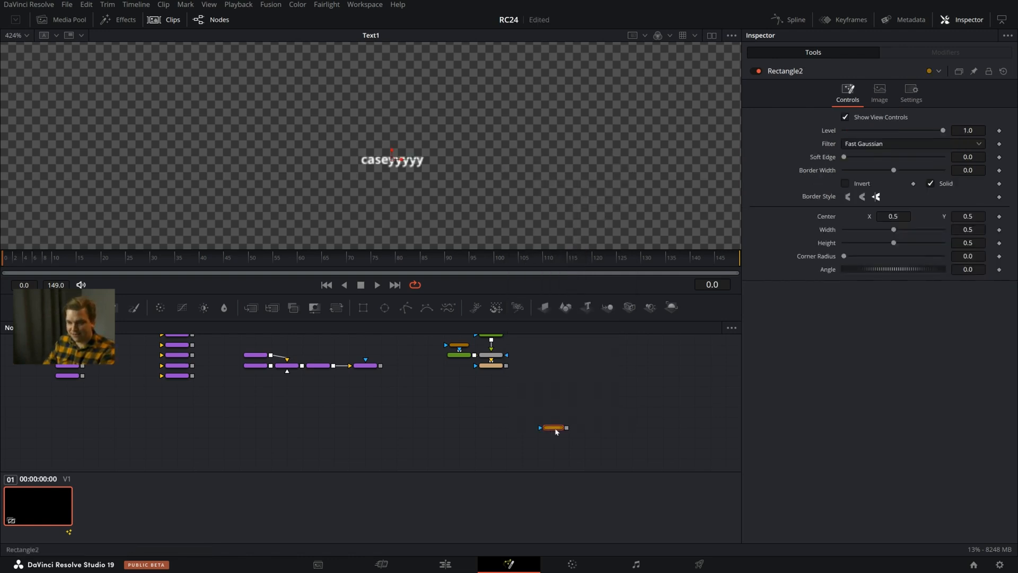
key(1)
scroll(483, 188, down, 10)
drag(325, 222, 261, 200)
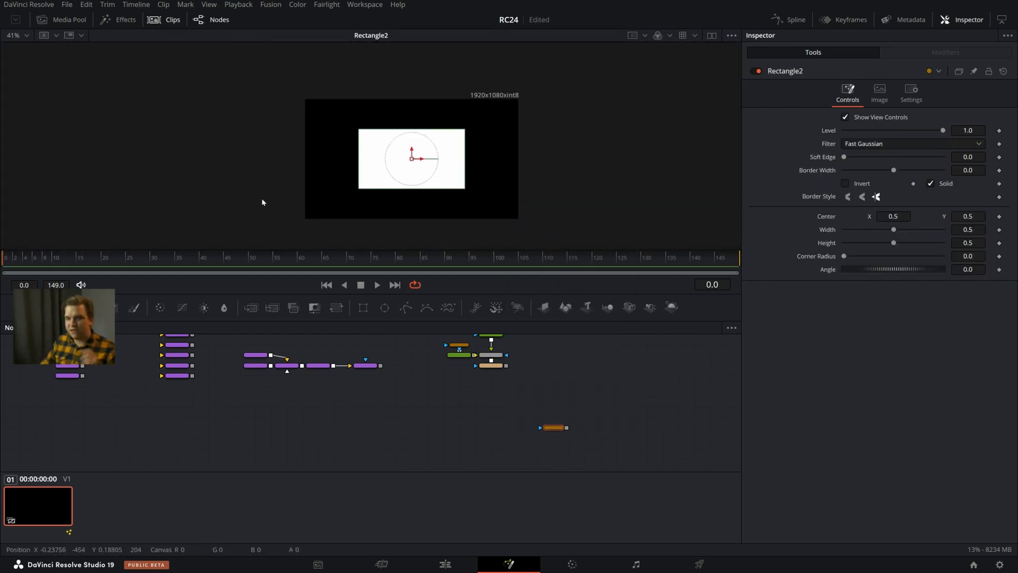
scroll(487, 197, up, 2)
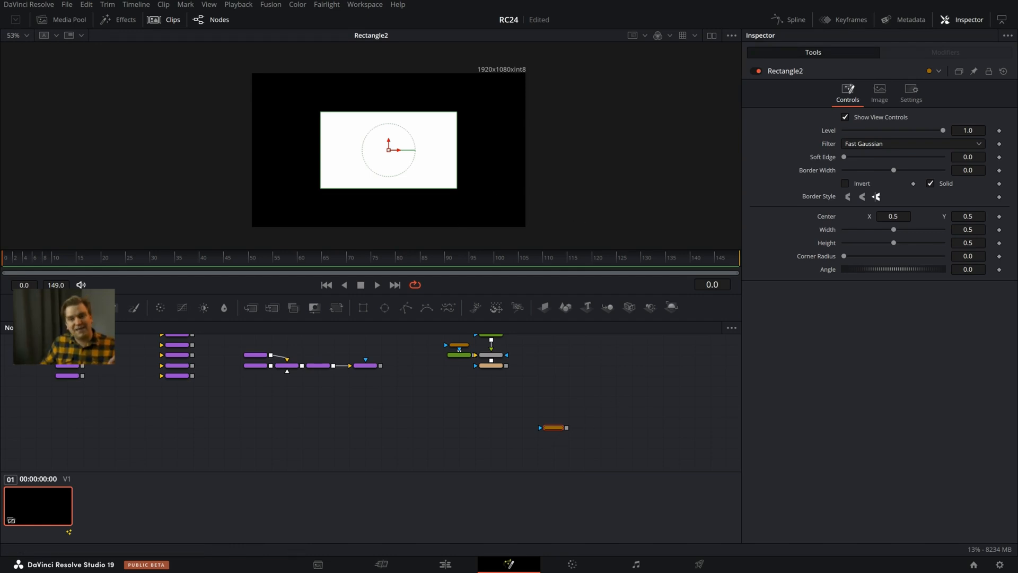
Add a Background node below Rectangle2 and set its Green value to 1.0
click(71, 307)
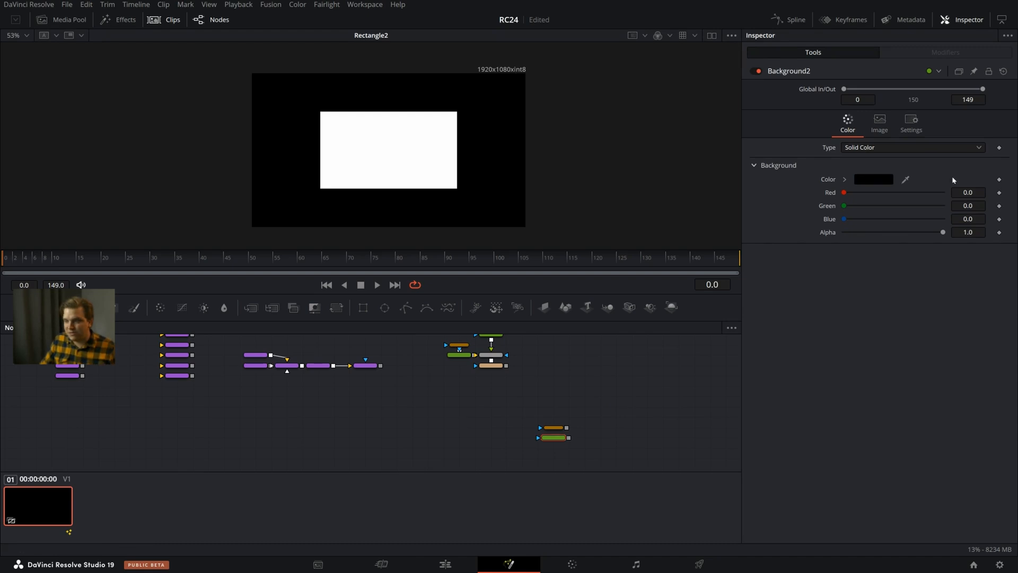
drag(844, 205, 945, 207)
scroll(599, 408, up, 4)
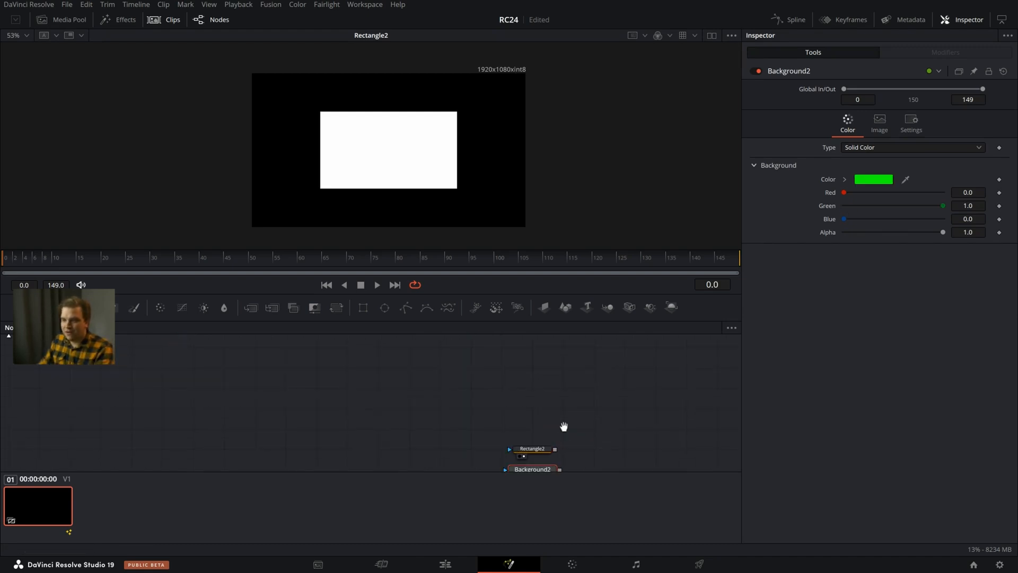
drag(563, 427, 588, 402)
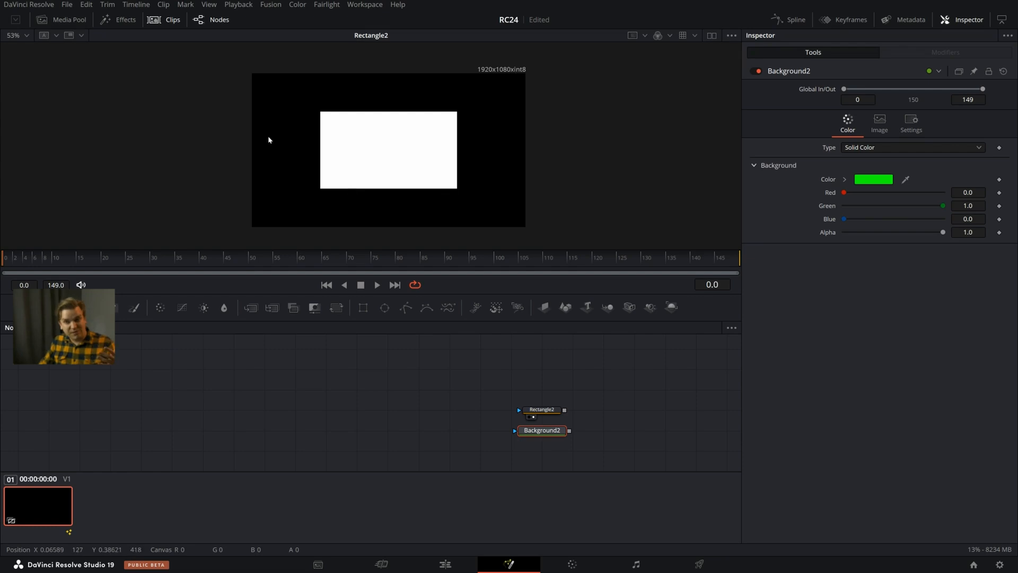
Connect Rectangle2 as the mask of Background2 and compare the outputs of the two nodes in the viewer
drag(564, 411, 538, 429)
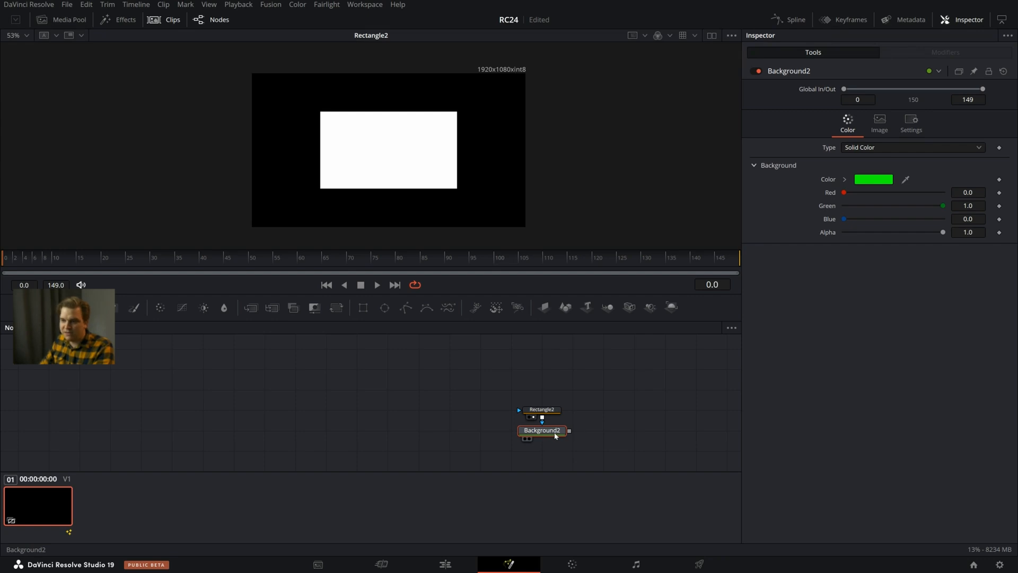
key(1)
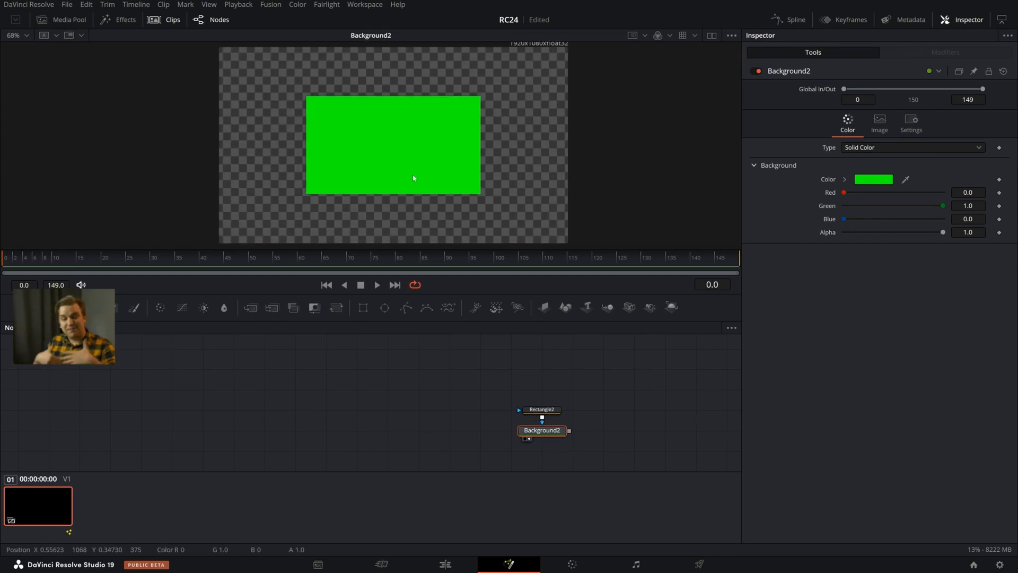
click(545, 409)
key(1)
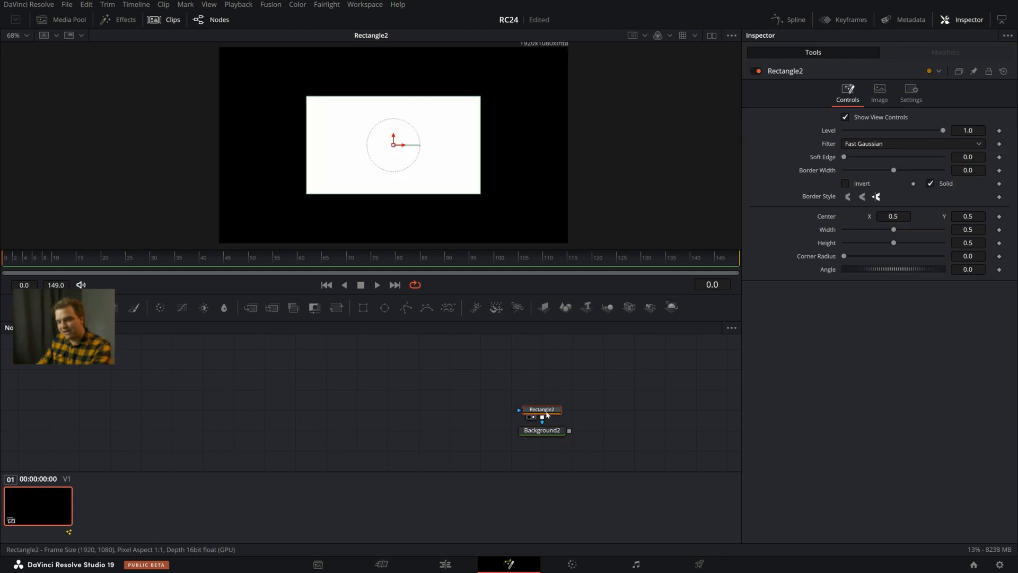
Delete the Background2 node, select Rectangle2 and enlarge the viewer area
click(526, 432)
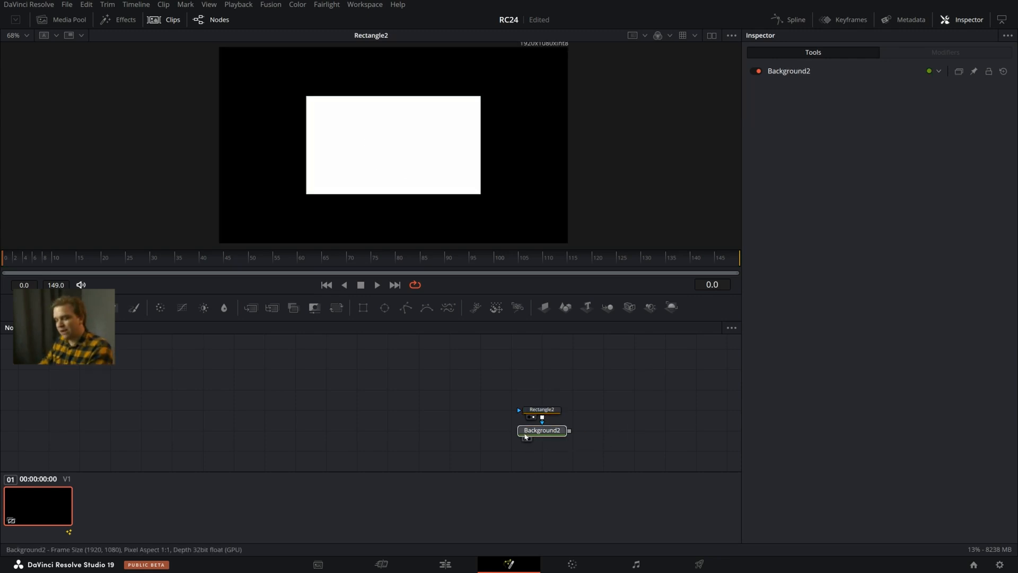
key(Delete)
click(549, 414)
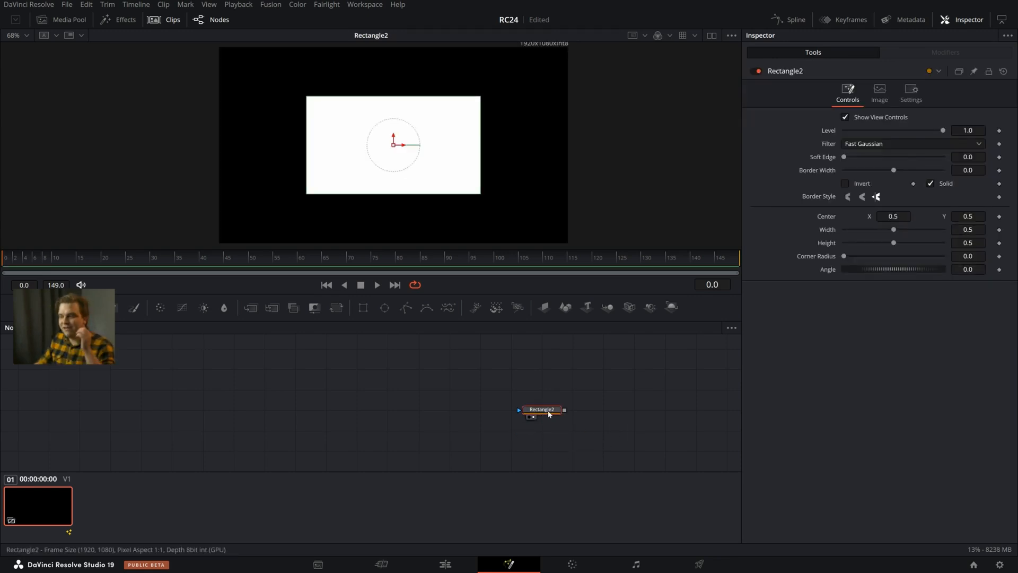
scroll(482, 227, down, 3)
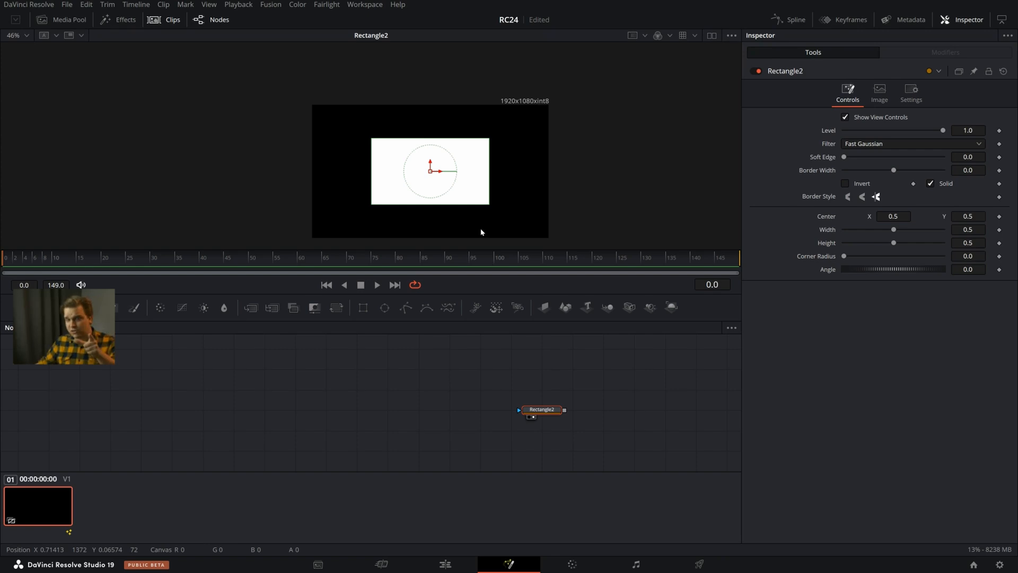
scroll(480, 227, up, 1)
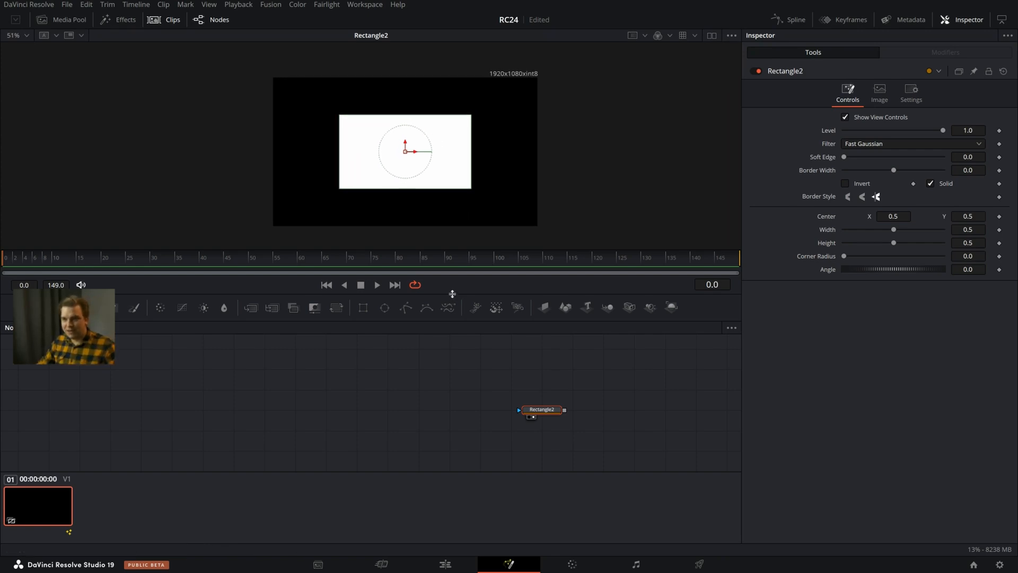
drag(452, 293, 452, 314)
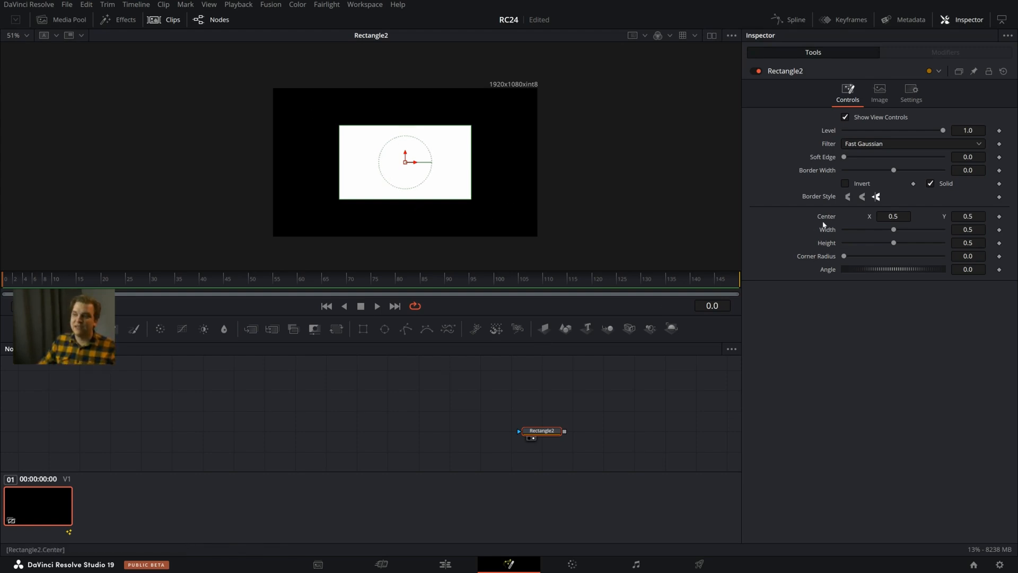
Set Rectangle2's Center X and Y to 0
click(894, 216)
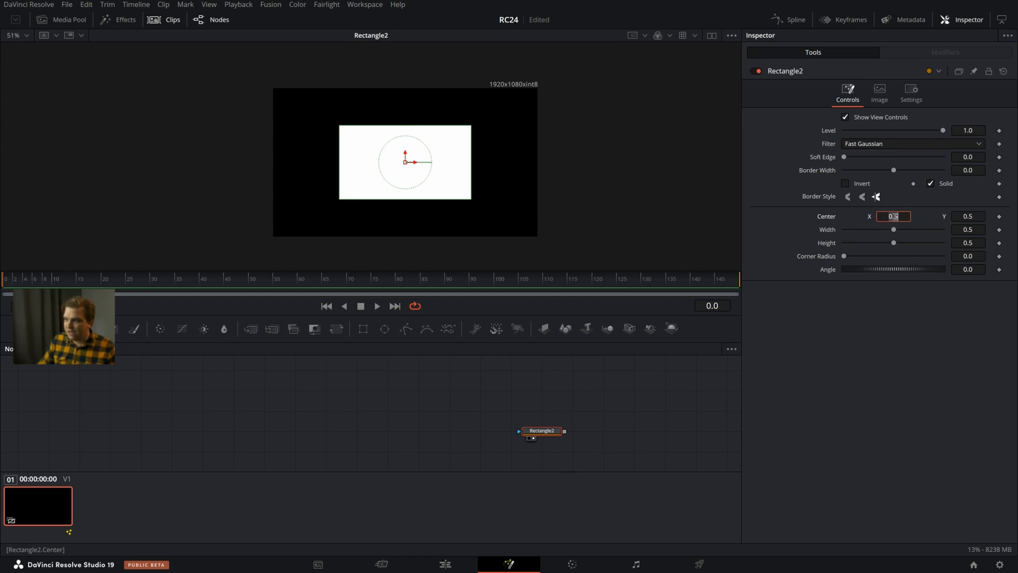
text(0)
key(Tab)
text(0)
key(Tab)
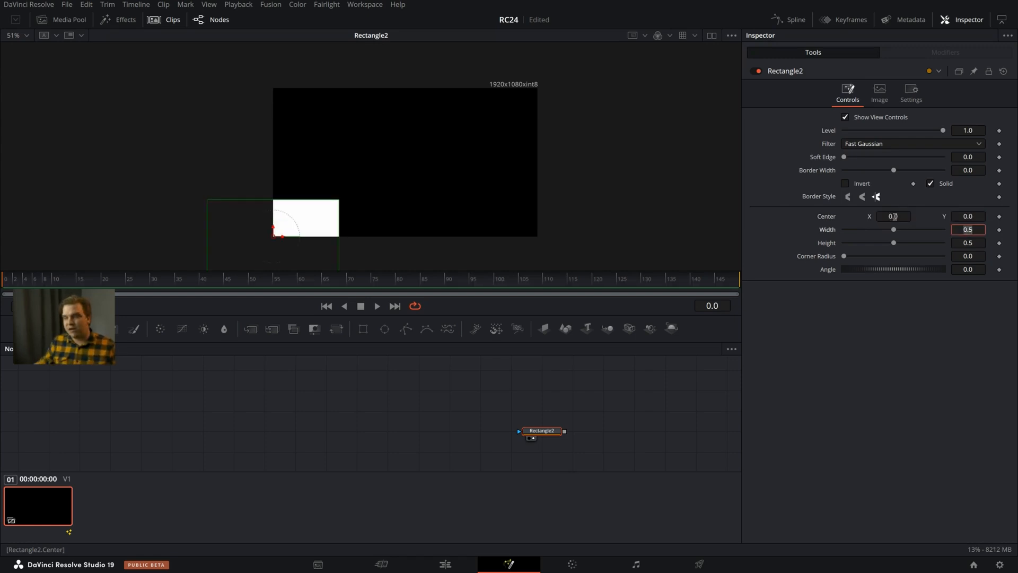
Move Rectangle2's Center to X 1 and Y 1
click(893, 216)
text(1)
key(Tab)
text(1)
key(Tab)
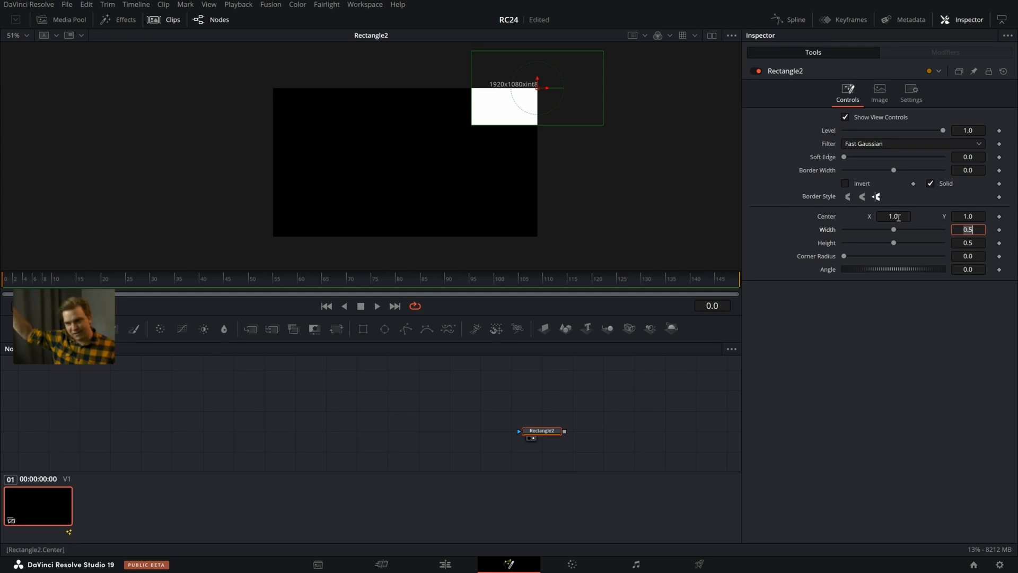
Set Rectangle2's Center X and Y to 0.5
click(893, 217)
text(.5)
key(Tab)
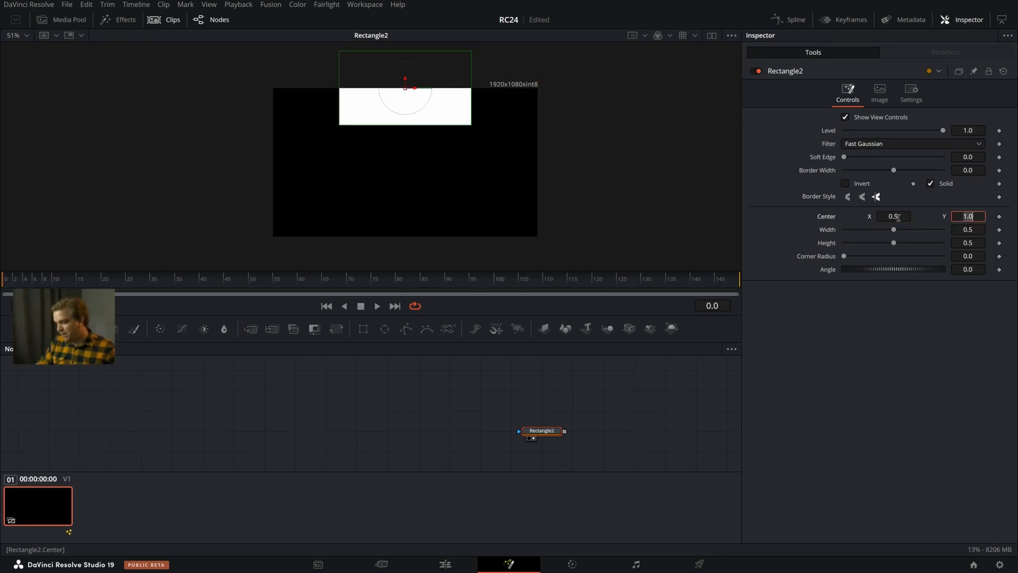
text(.5)
key(Tab)
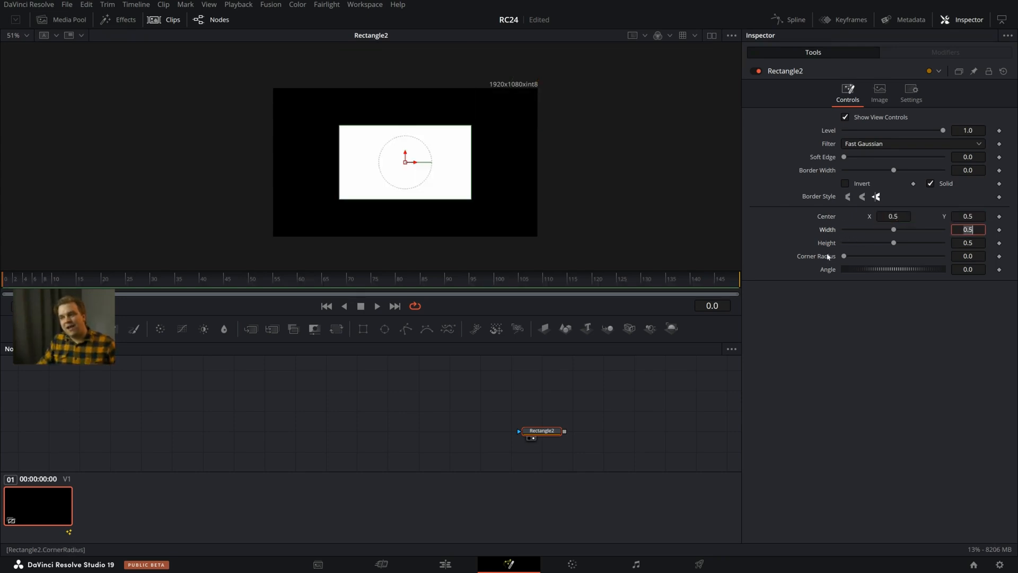
click(821, 359)
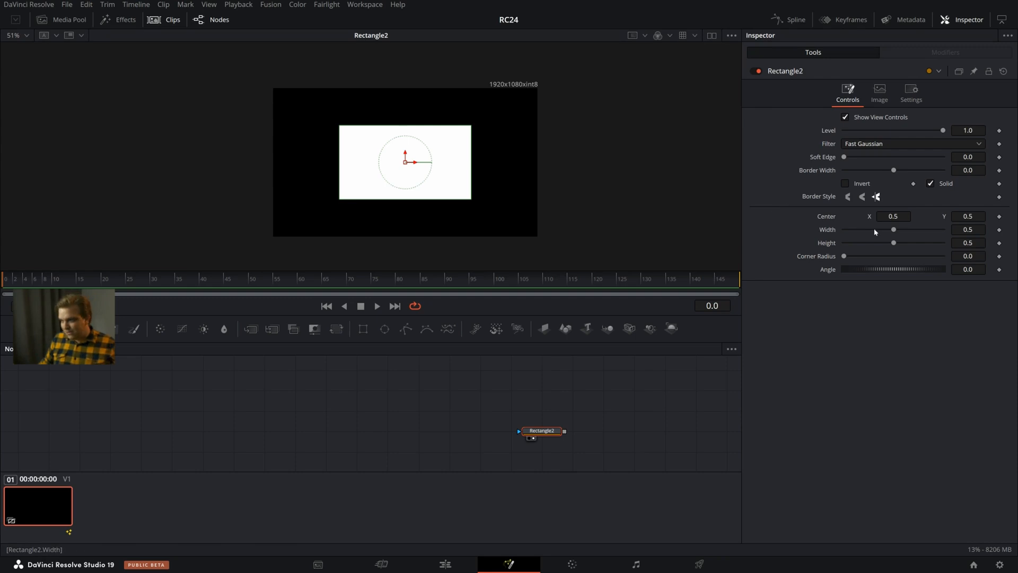
Set both the Width and Height of Rectangle2 to 1.0
drag(895, 232, 950, 253)
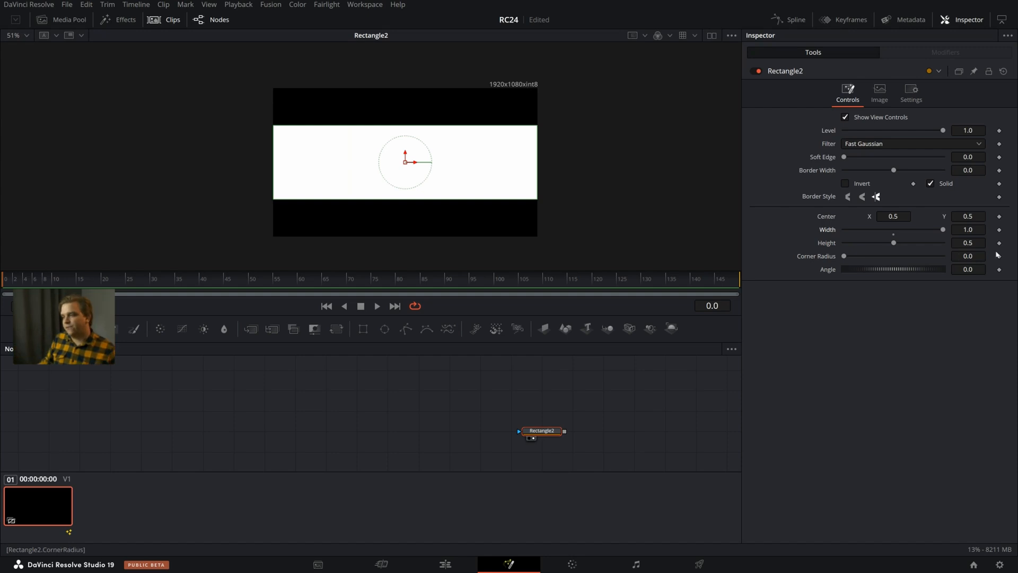
click(967, 243)
text(1)
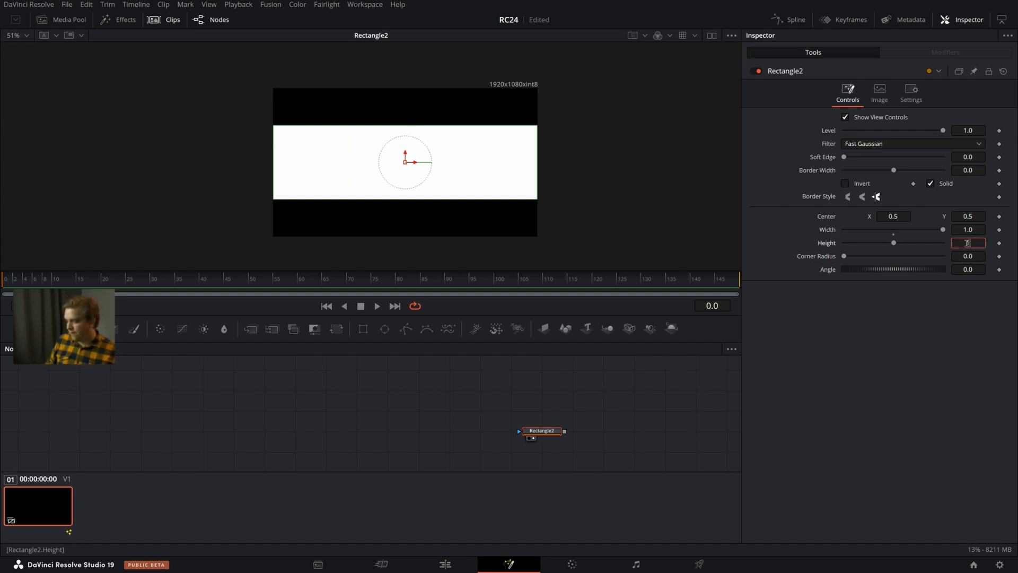
key(Tab)
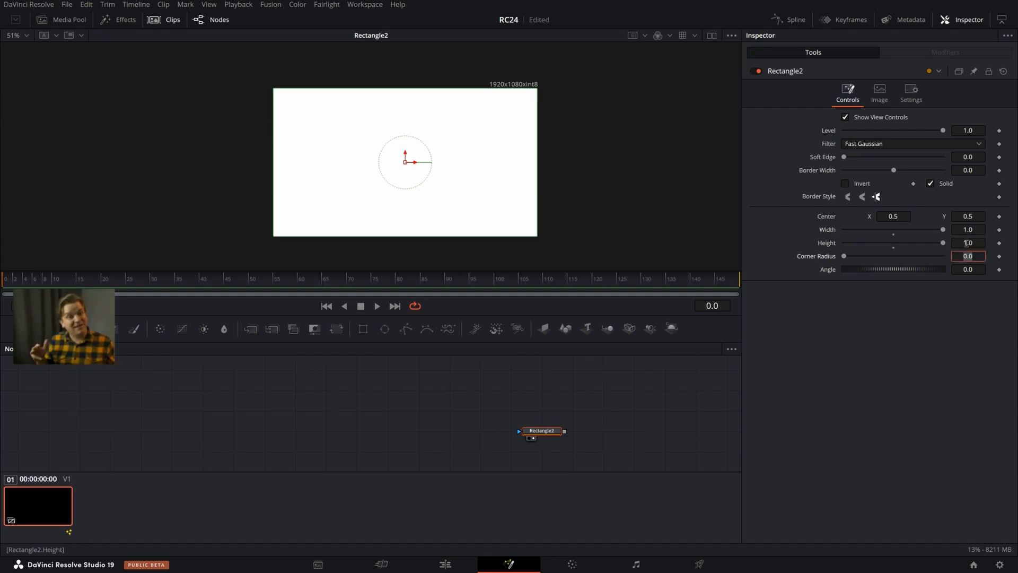
Set Rectangle2's Width and Height to 0.5
click(962, 228)
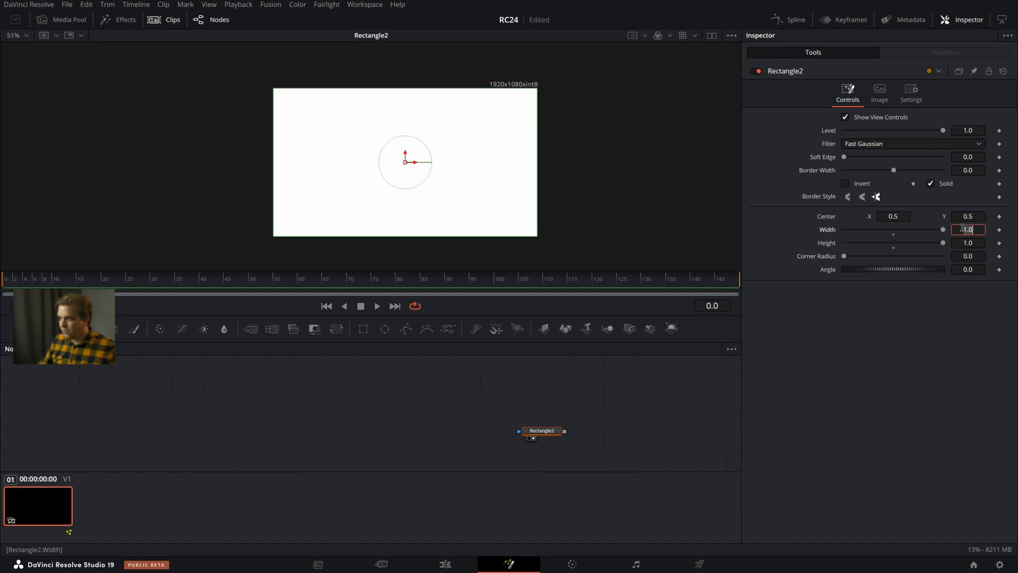
text(0.5)
key(Tab)
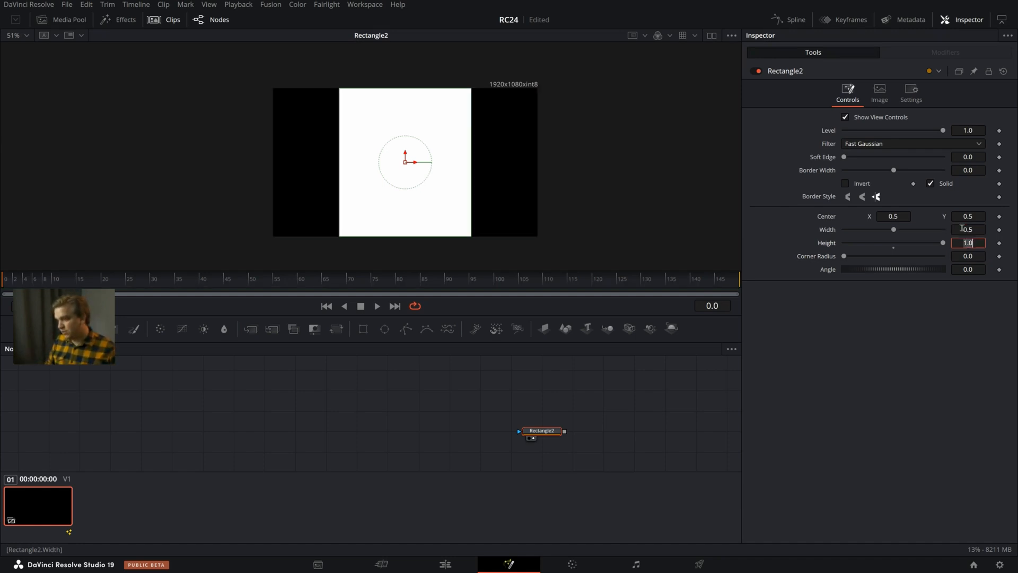
text(0.5)
key(Tab)
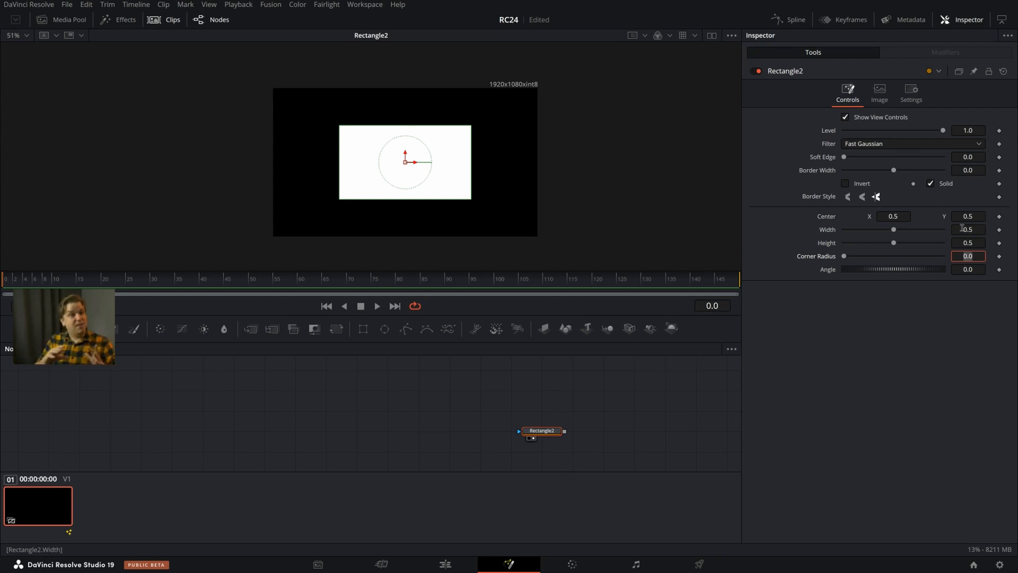
Give Rectangle2 a custom output size of 1080 by 1920 with Use Frame Format Settings turned off, and return to its shape controls
click(870, 101)
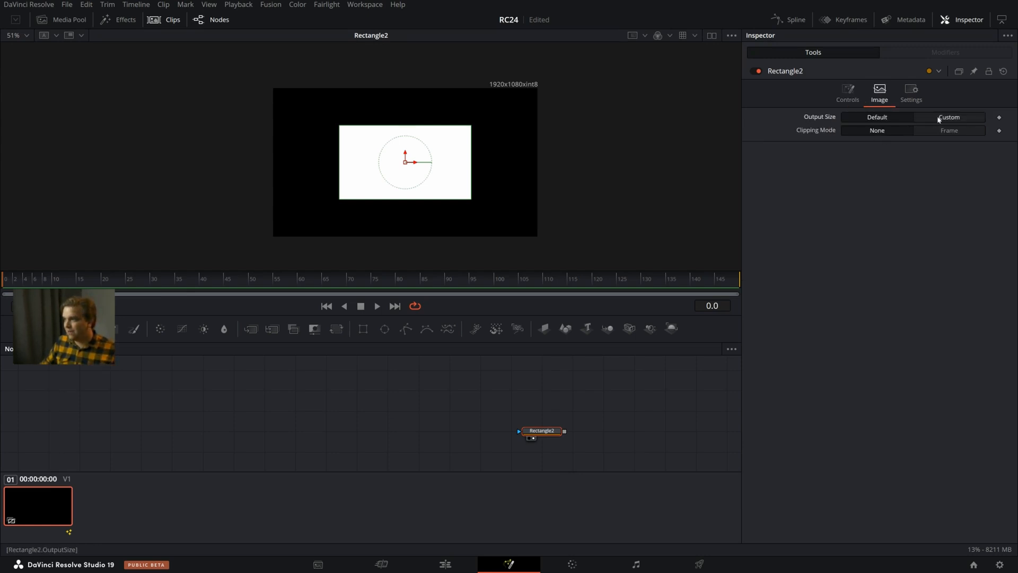
click(845, 183)
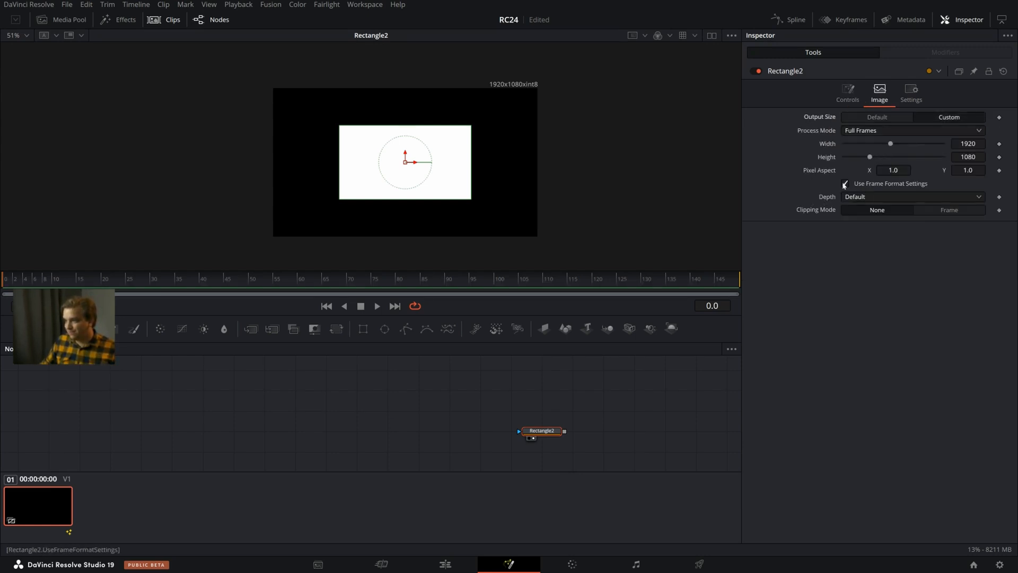
click(970, 144)
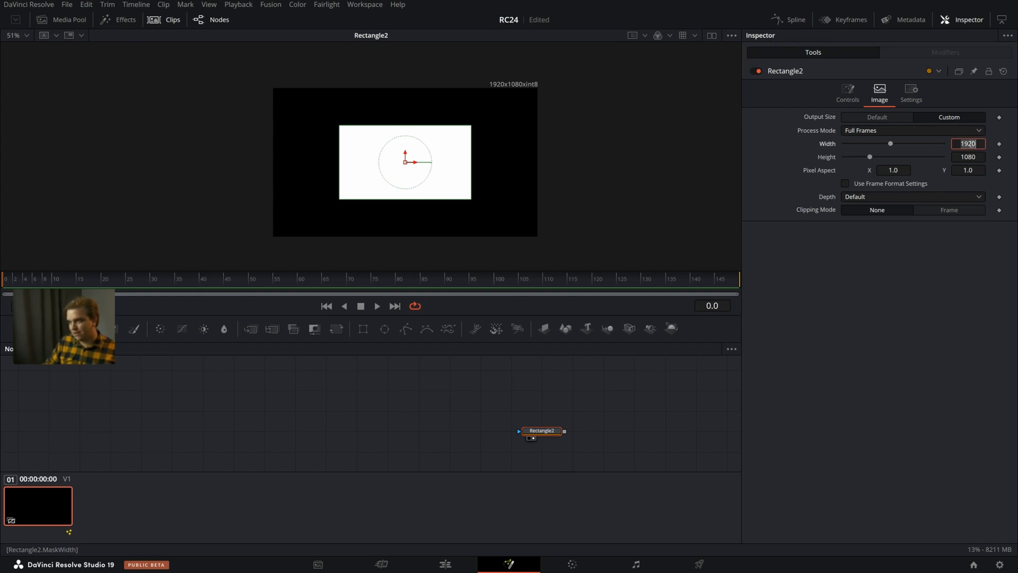
text(1080)
key(Tab)
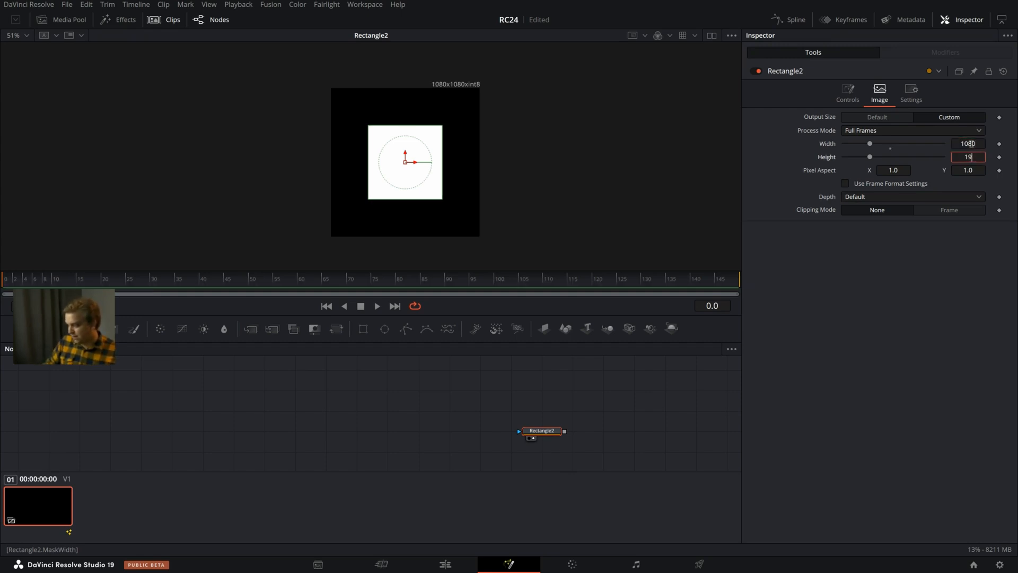
text(1920)
key(Return)
scroll(576, 170, down, 3)
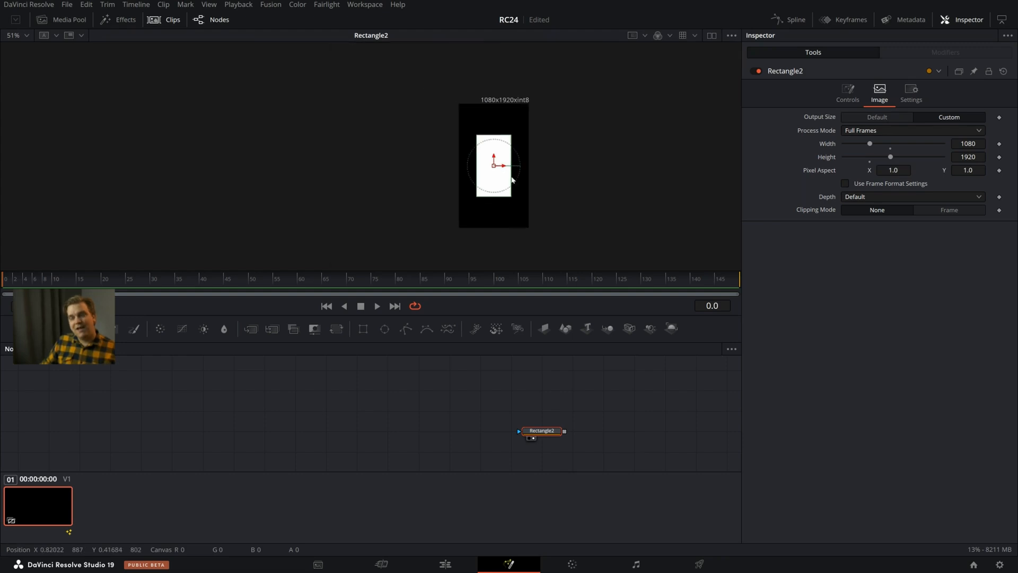
scroll(563, 184, up, 2)
click(848, 93)
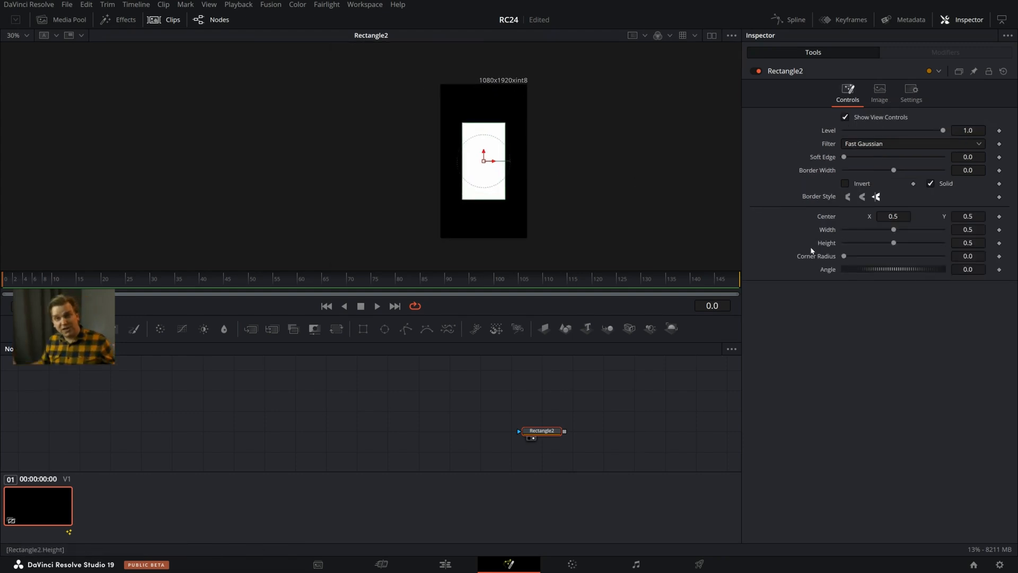
Enlarge the viewer area, add an sRectangle shape node beside Rectangle2, and show it in the viewer
key(ctrl+f)
drag(501, 316, 486, 342)
scroll(581, 148, down, 3)
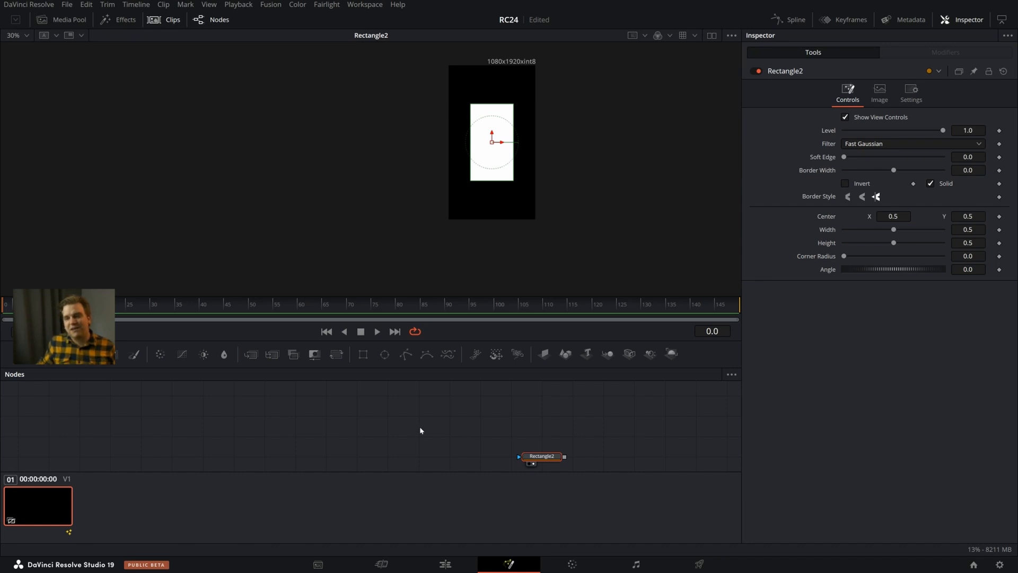
scroll(371, 442, down, 2)
drag(469, 412, 444, 428)
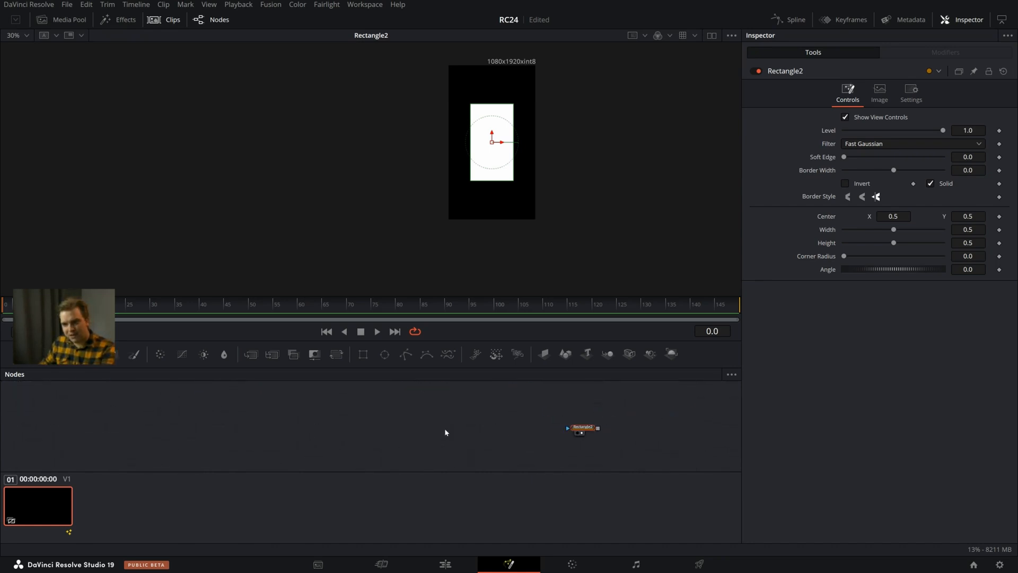
key(shift+space)
text(sre)
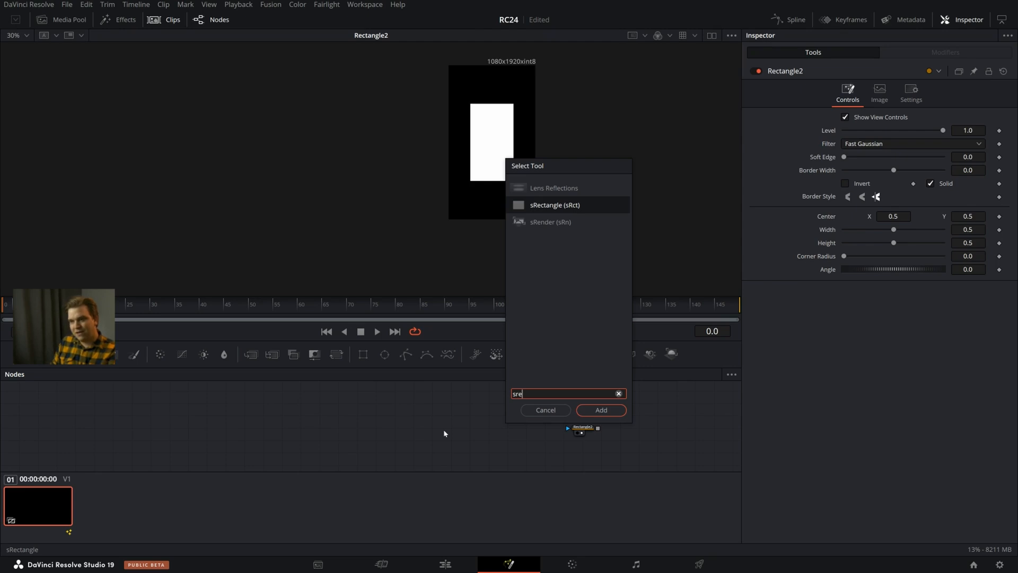
key(Return)
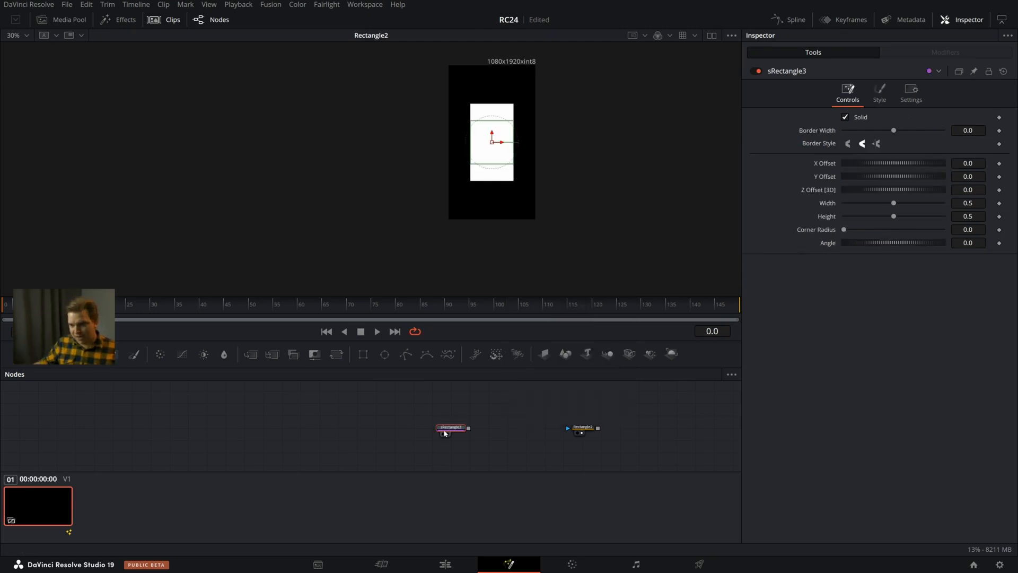
click(443, 433)
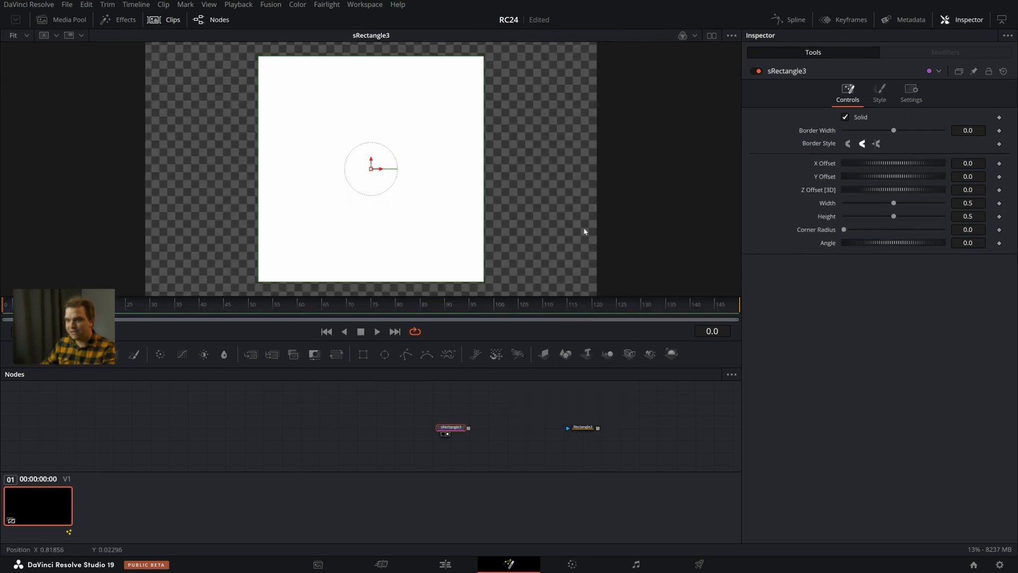
Examine the sRectangle's color style settings and compare them with its offset and size controls
drag(505, 185, 490, 216)
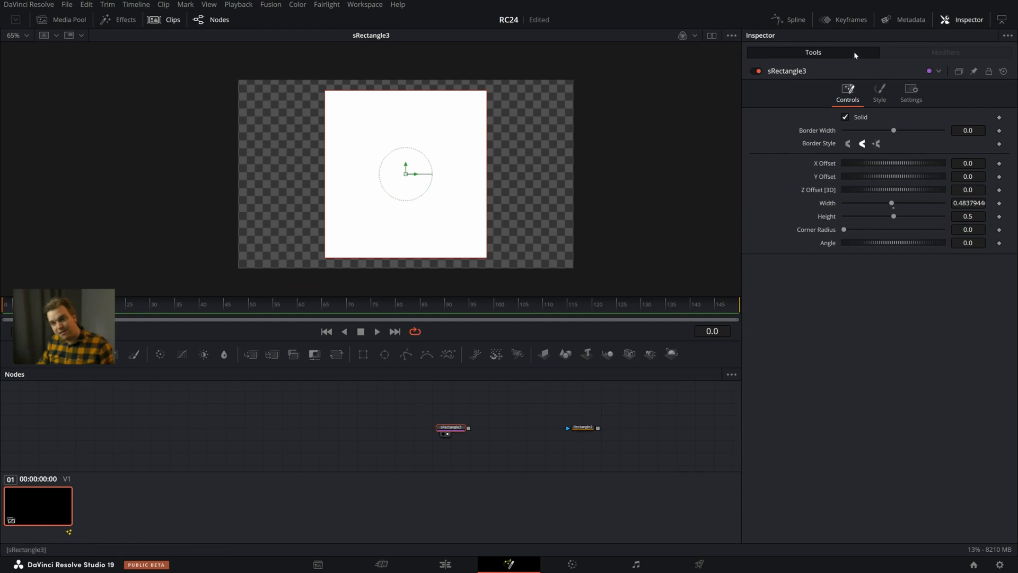
click(877, 94)
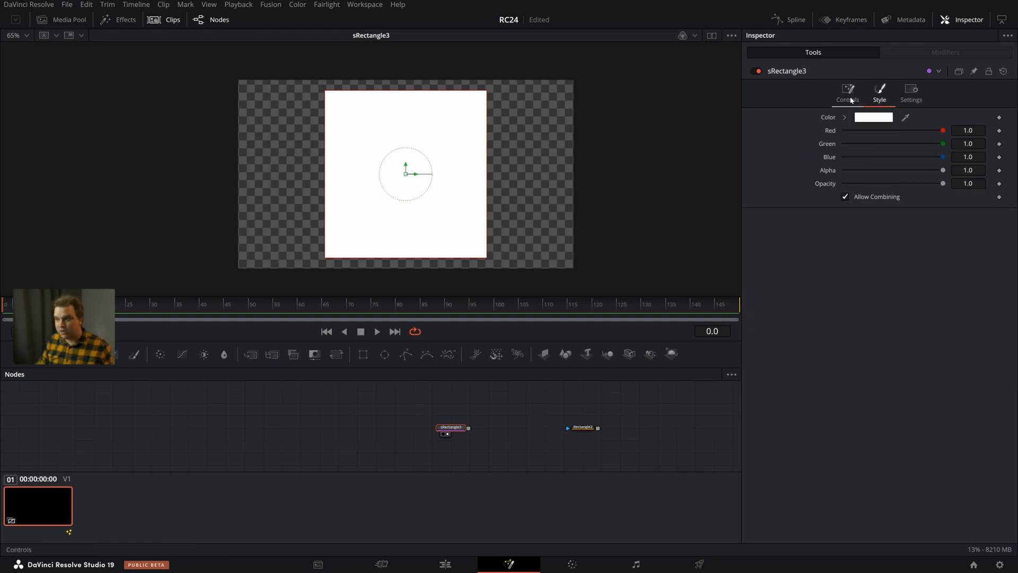
click(847, 93)
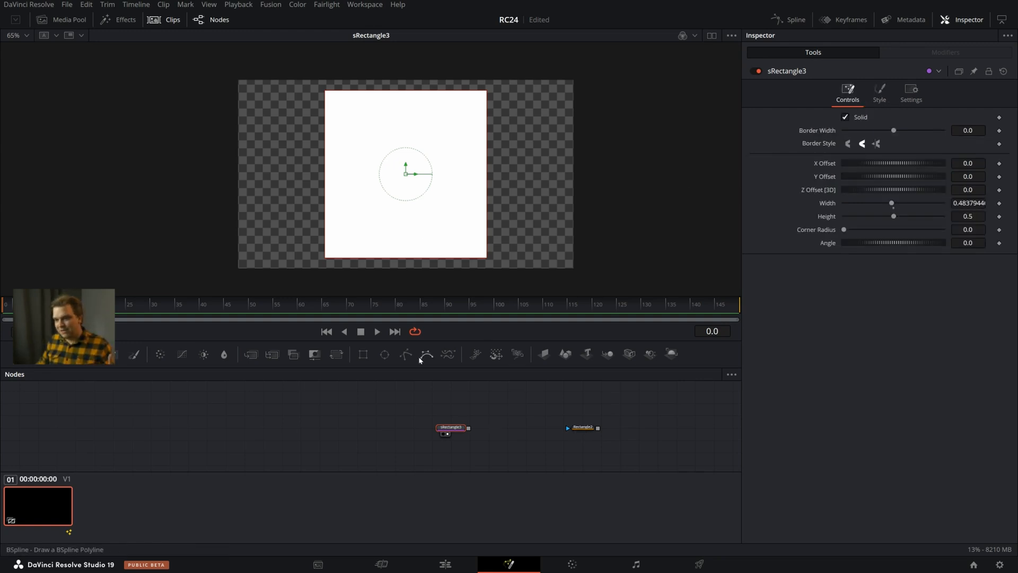
click(879, 94)
click(850, 97)
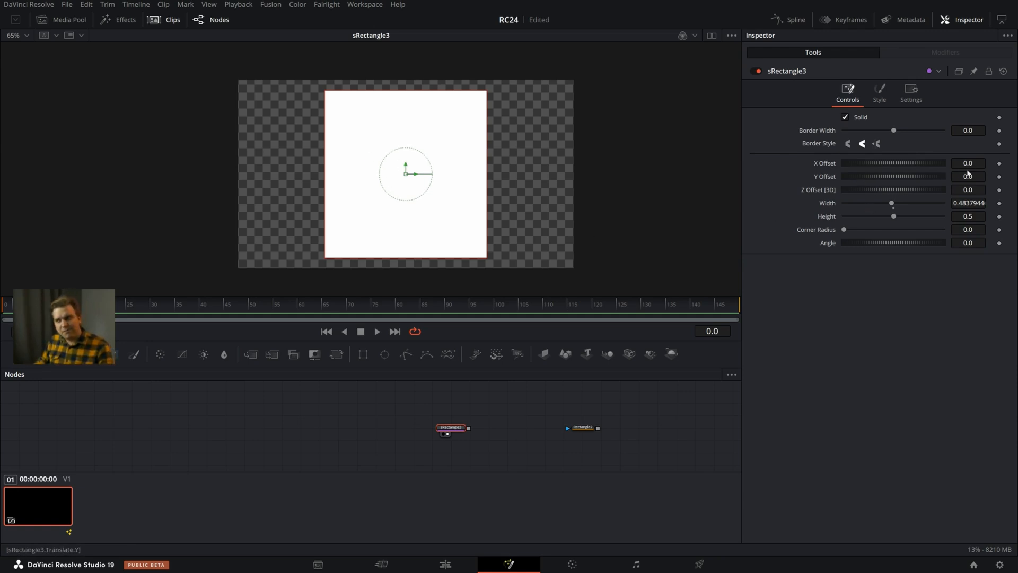
Try an X Offset of 0.501 and a Y Offset of 0.281 on the sRectangle, resetting each to 0.0
drag(964, 163, 992, 163)
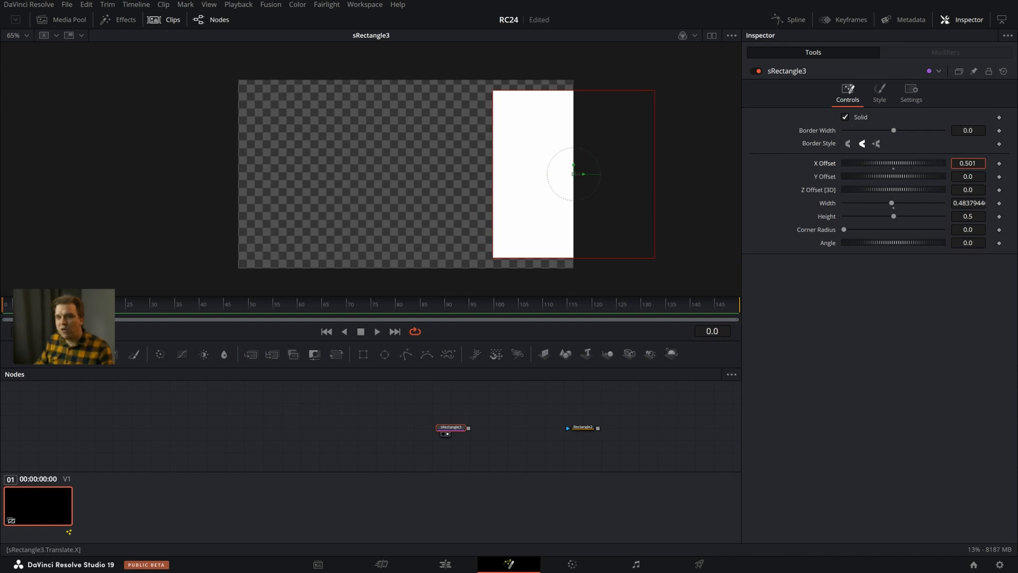
double_click(832, 164)
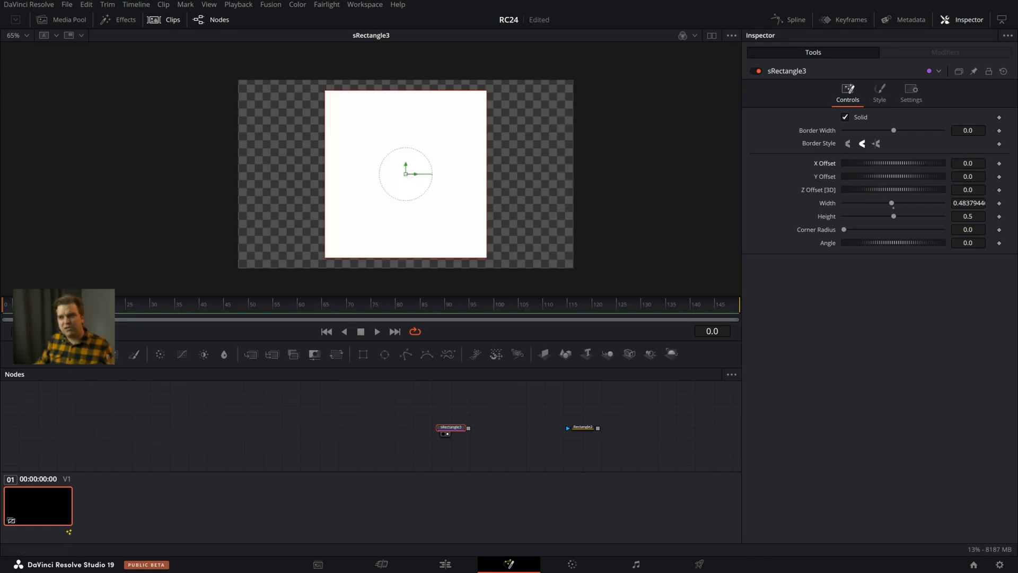
drag(966, 177, 980, 177)
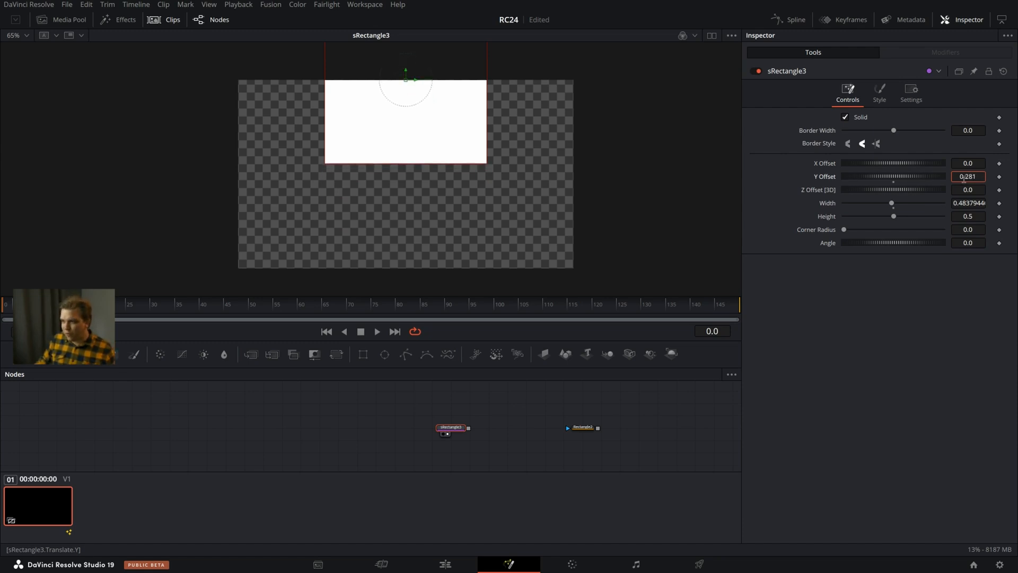
double_click(831, 178)
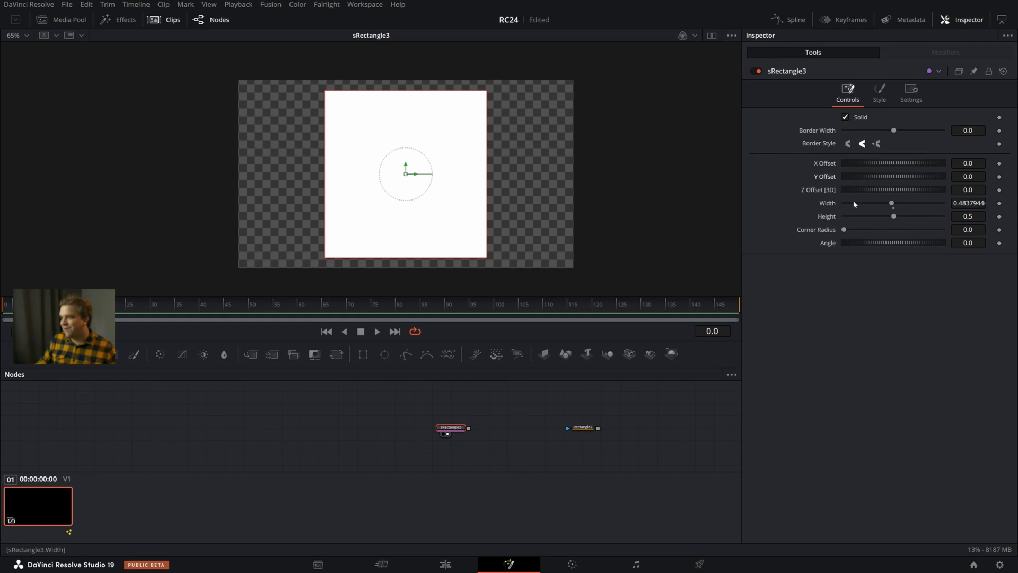
Reset the sRectangle's Width to its default, and raise both its Width and Height to 1.0
double_click(828, 204)
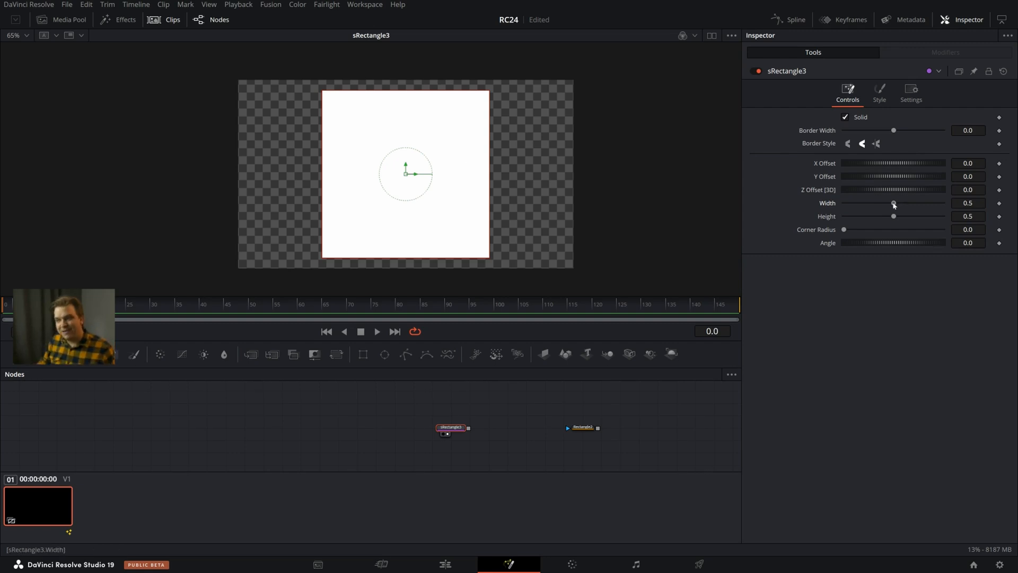
drag(894, 204, 952, 206)
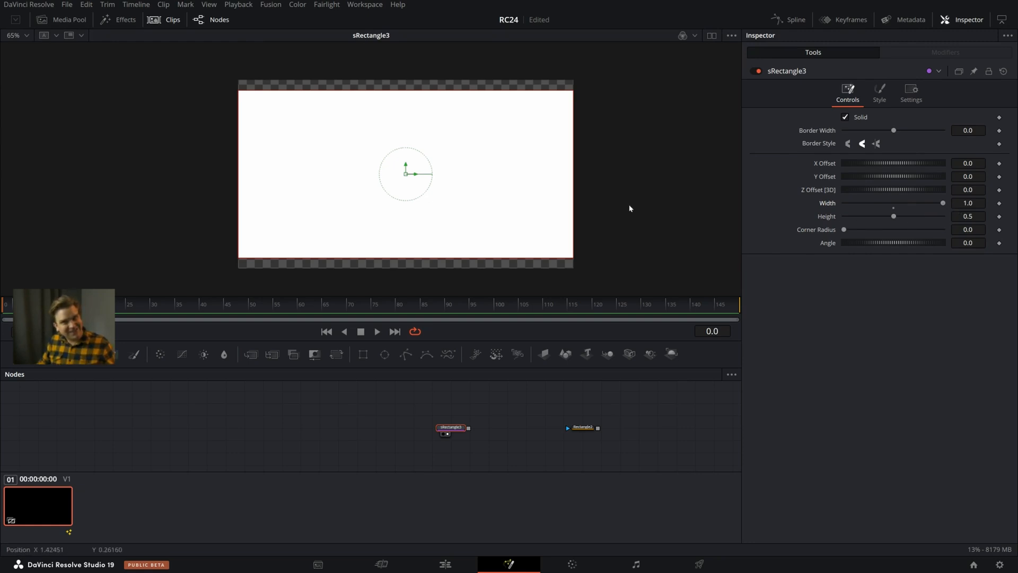
scroll(610, 202, down, 2)
scroll(608, 203, down, 1)
drag(893, 216, 931, 222)
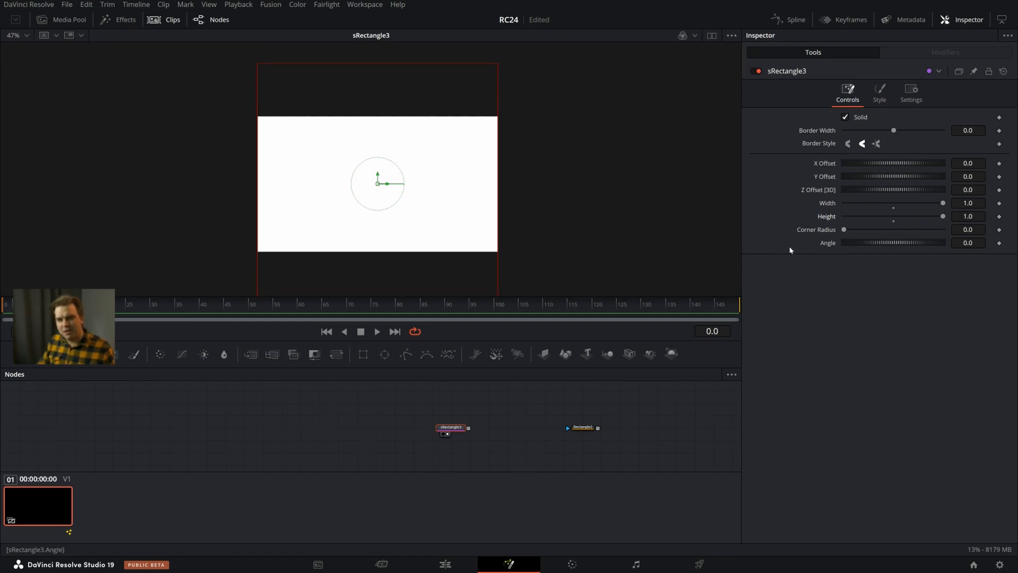
scroll(618, 181, down, 3)
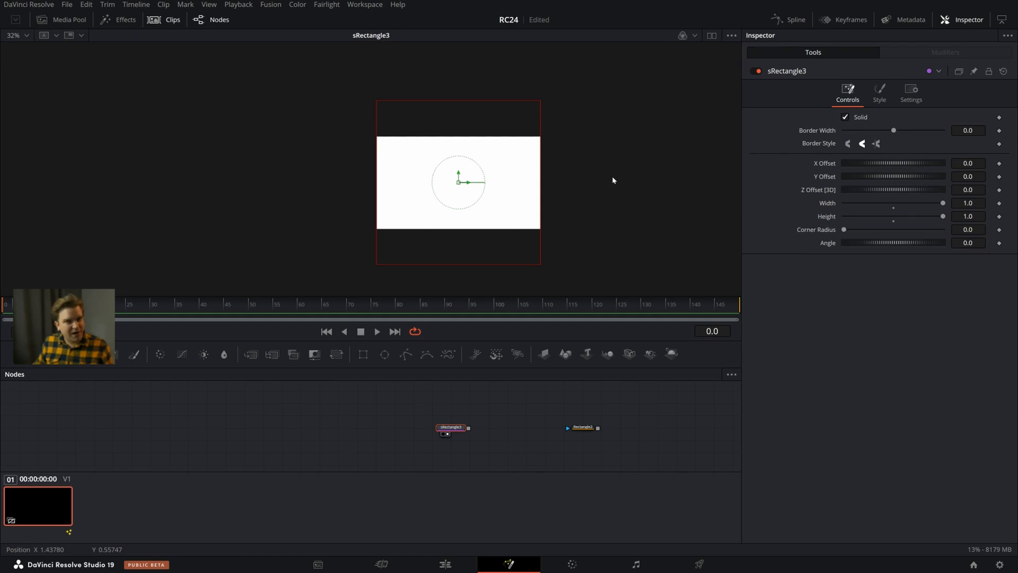
Set the sRectangle's Width and Height to 0.5
click(978, 202)
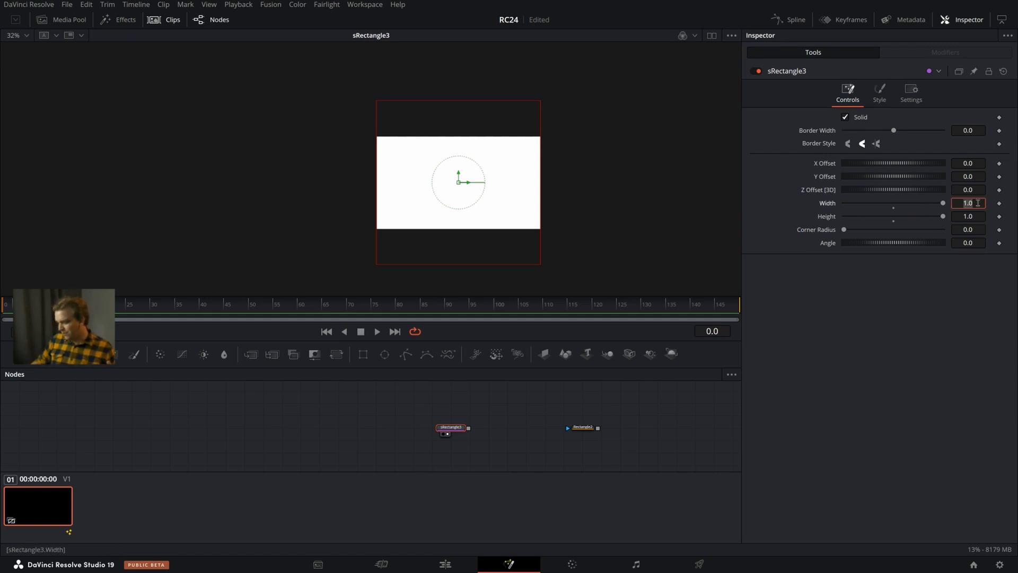
text(0.5)
key(Tab)
text(0.5)
key(Tab)
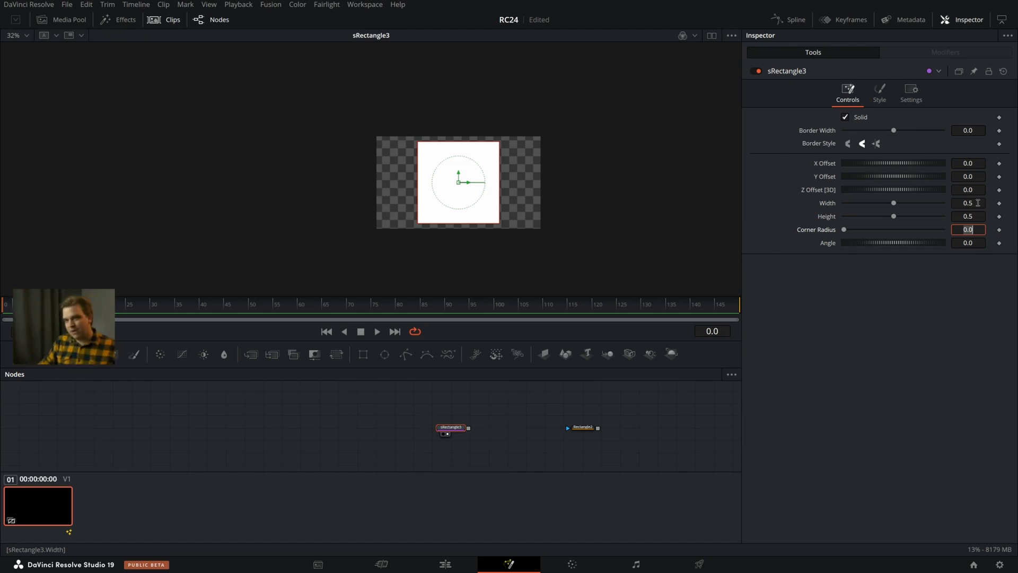
scroll(566, 245, up, 1)
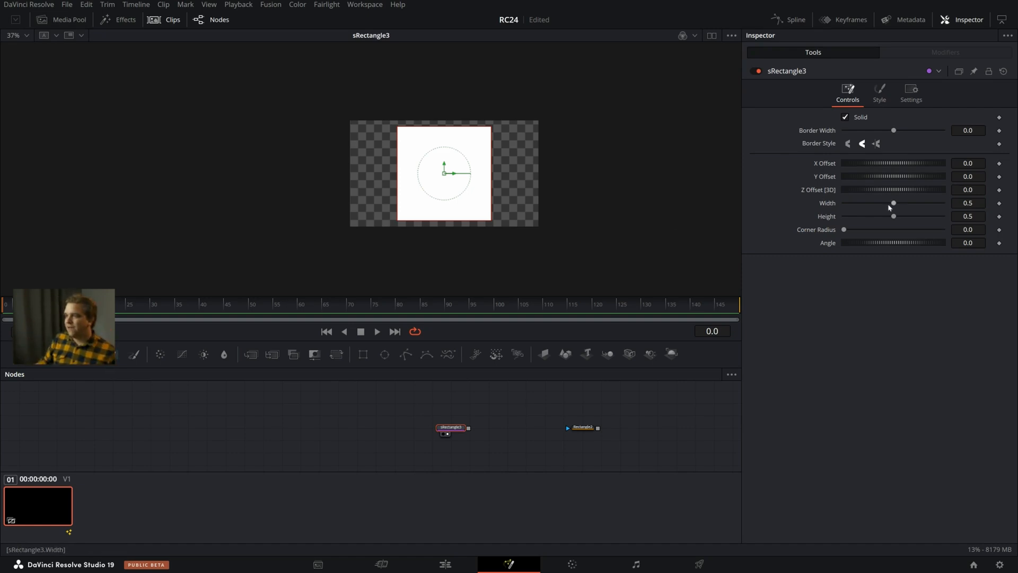
Increase the sRectangle's Width and Height to 1.0 each
drag(893, 203, 979, 203)
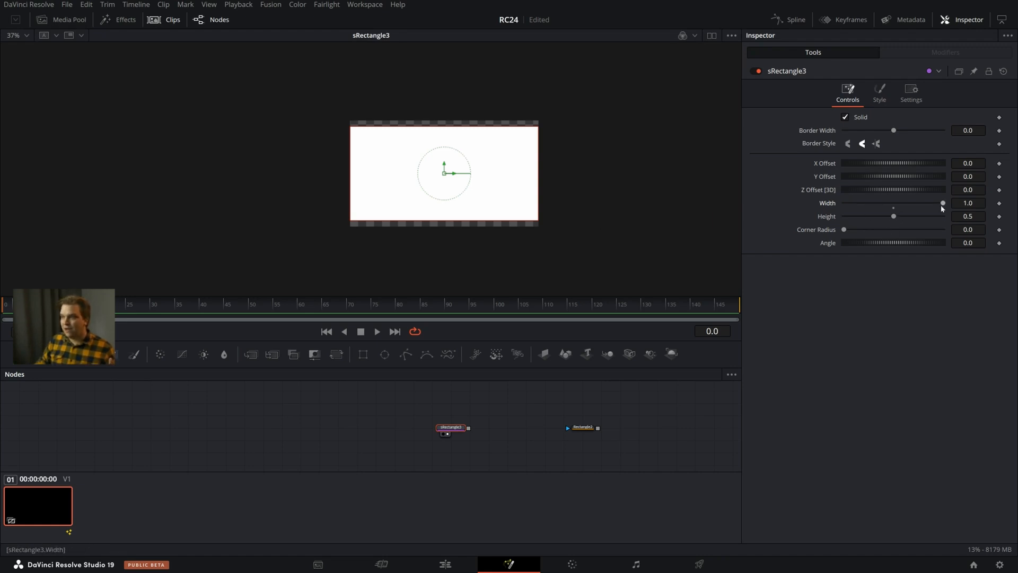
drag(942, 203, 992, 215)
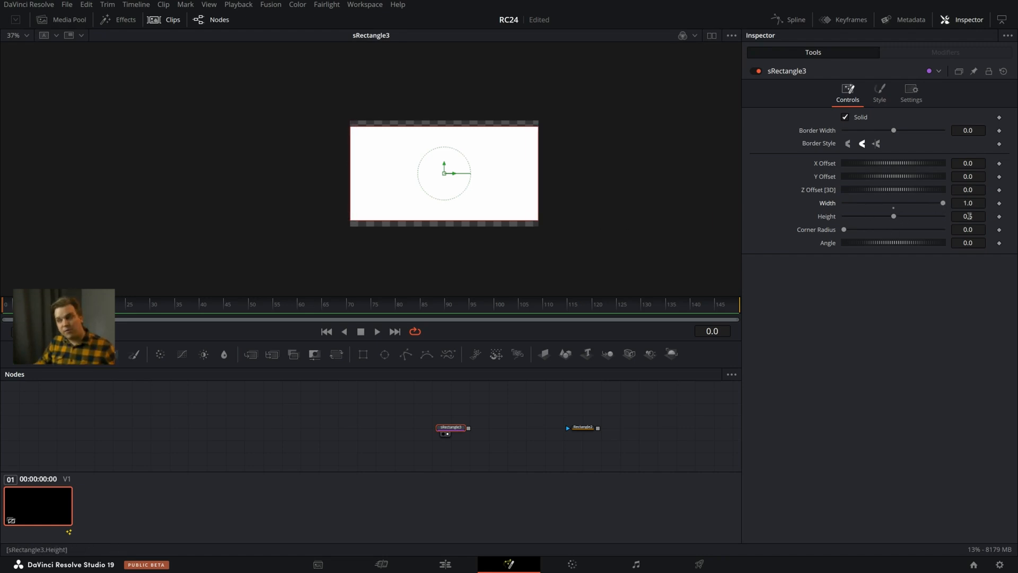
drag(895, 216, 959, 230)
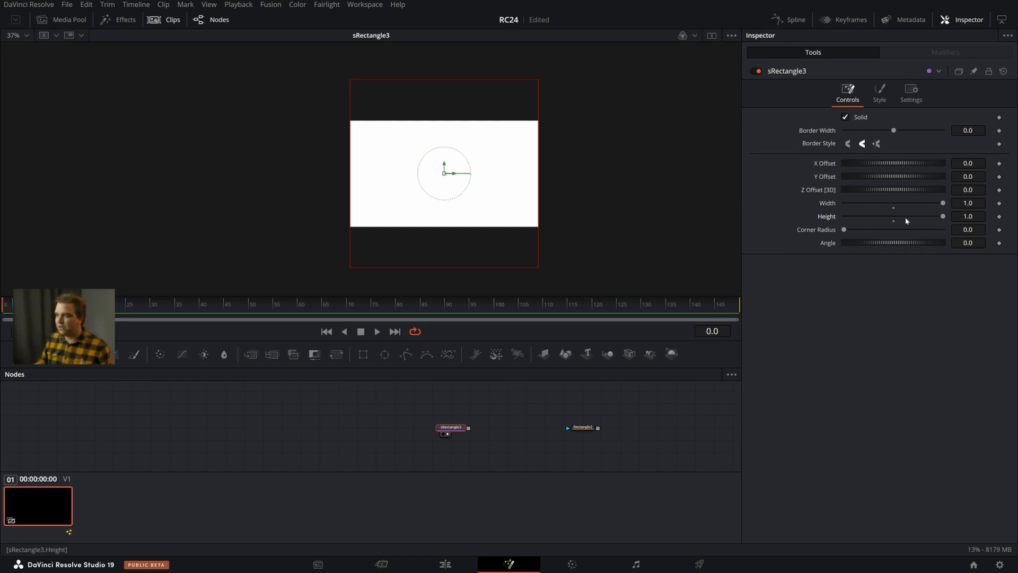
Move the sRectangle node farther away from Rectangle2 in the node graph and save the project
drag(463, 436, 331, 436)
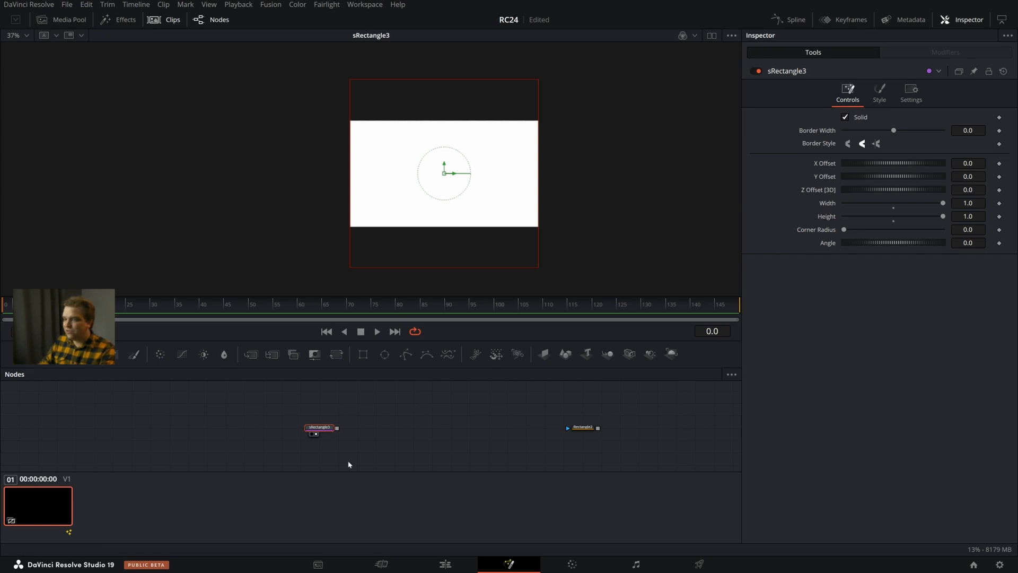
scroll(366, 455, up, 2)
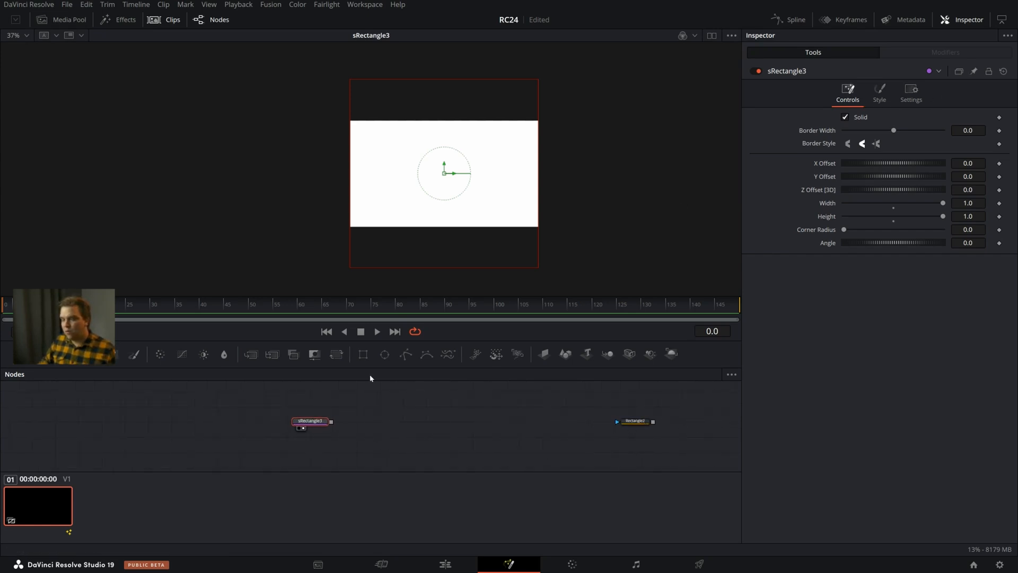
drag(310, 421, 287, 422)
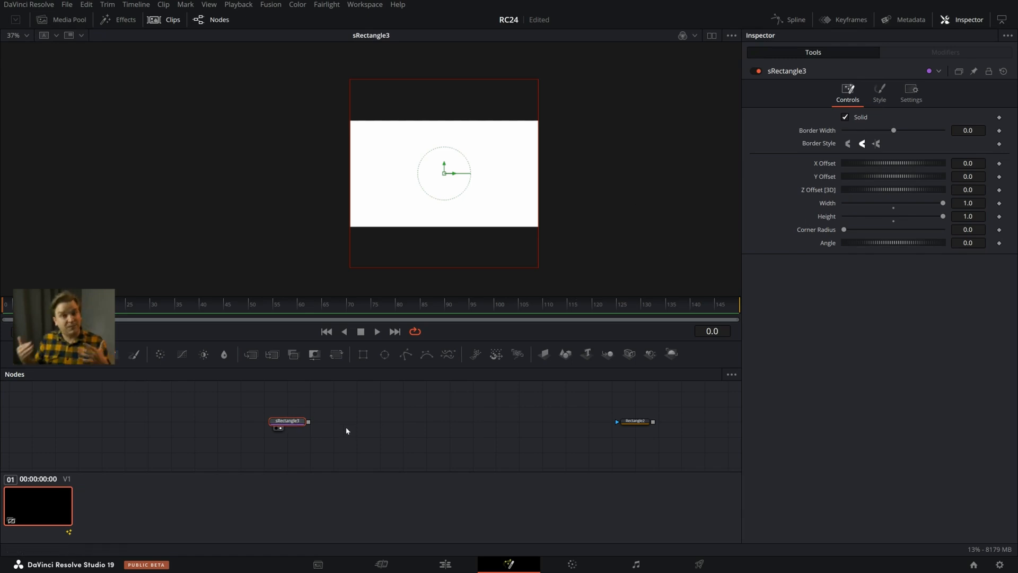
key(ctrl+s)
Add an sRender node connected after the sRectangle and show its output in the viewer
key(shift+space)
text(sre)
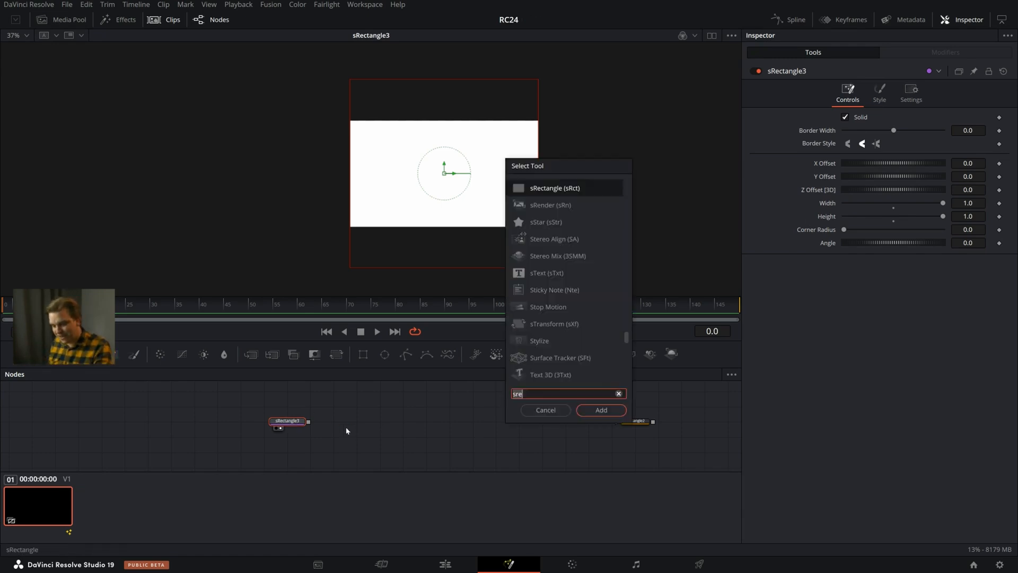
text(nd)
key(Return)
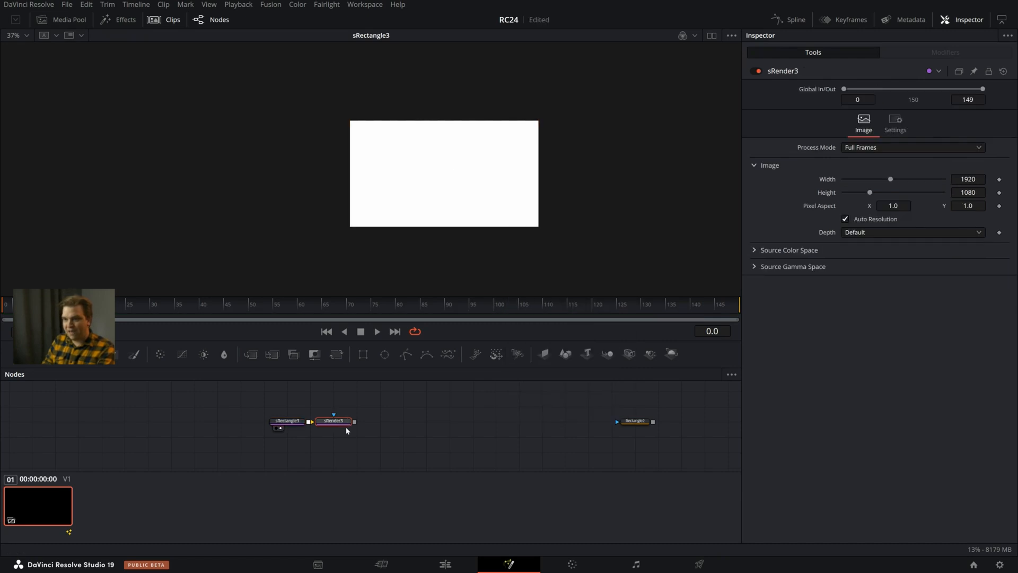
key(2)
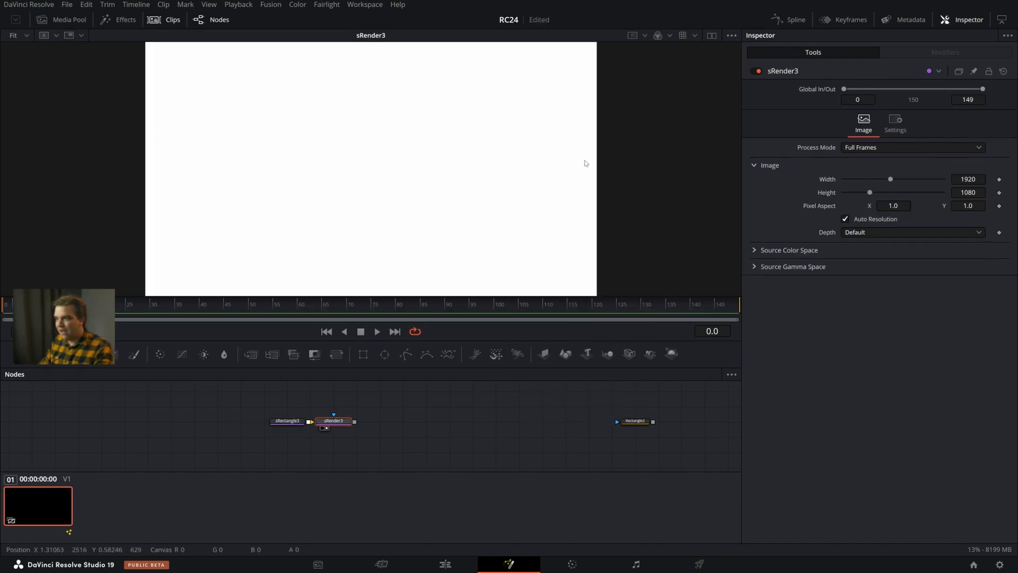
Turn off Auto Resolution for the sRender and set its Width to 1080 and Height to 1920
scroll(562, 162, down, 3)
drag(457, 175, 546, 185)
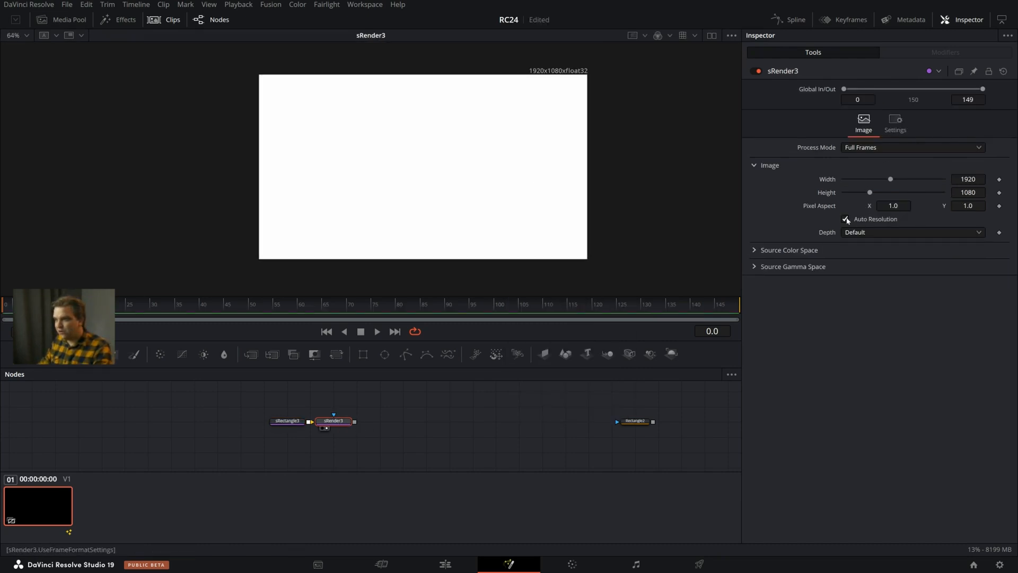
click(846, 219)
click(965, 178)
text(1080)
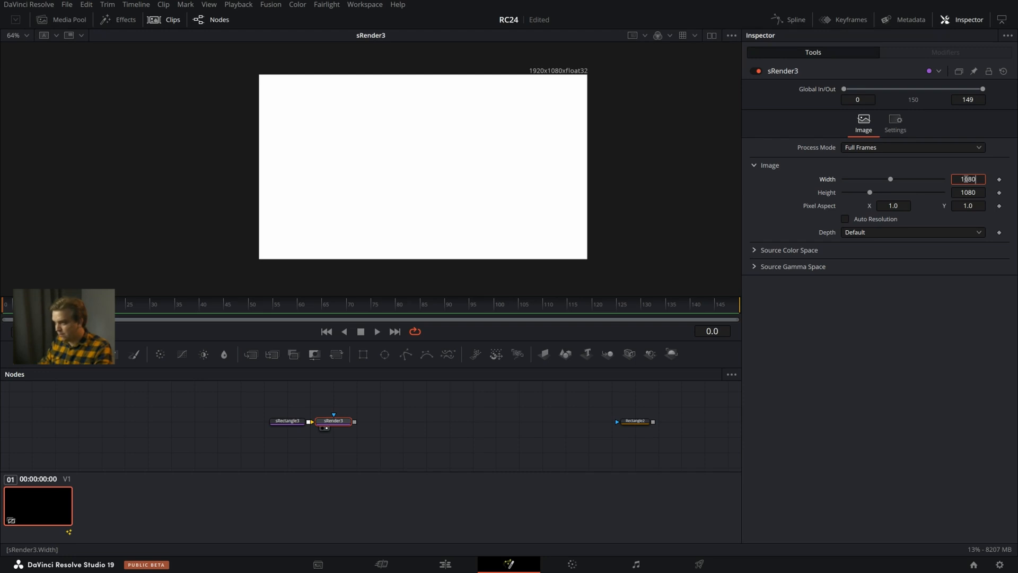
key(Tab)
text(1920)
key(Tab)
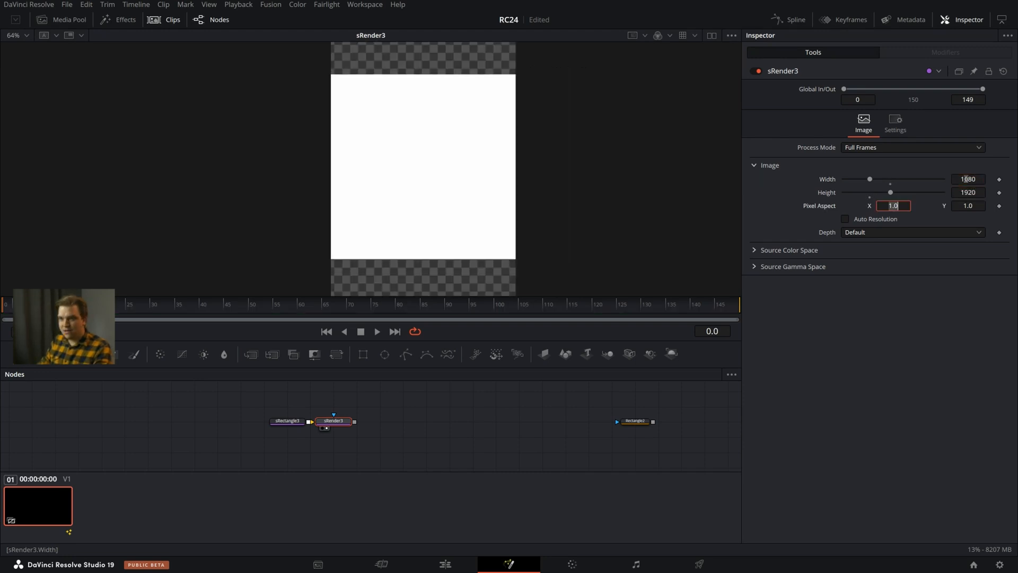
scroll(401, 219, down, 3)
Examine the sRectangle's Width and Height controls and its Style settings, and save the project
click(281, 421)
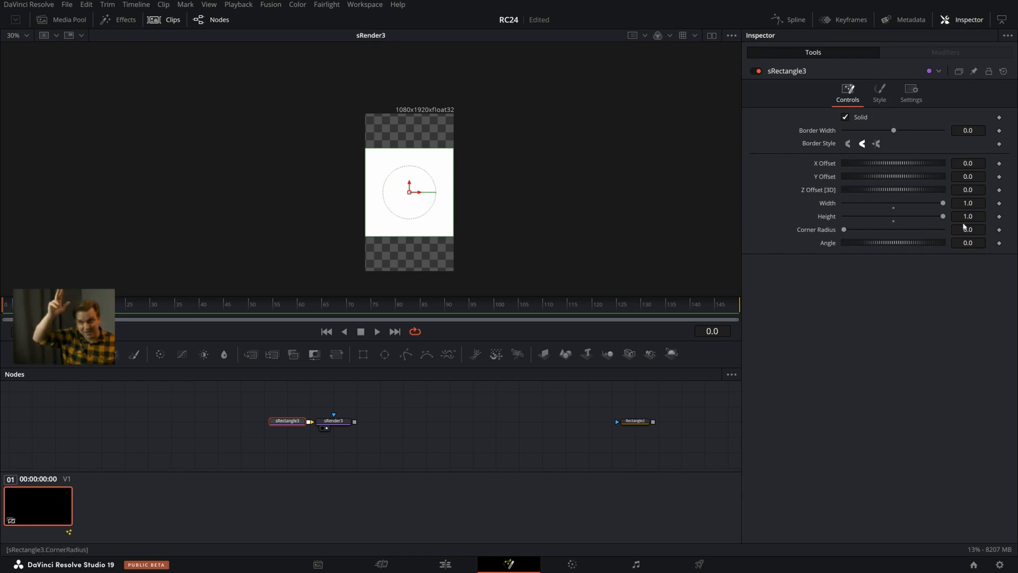
drag(943, 216, 944, 218)
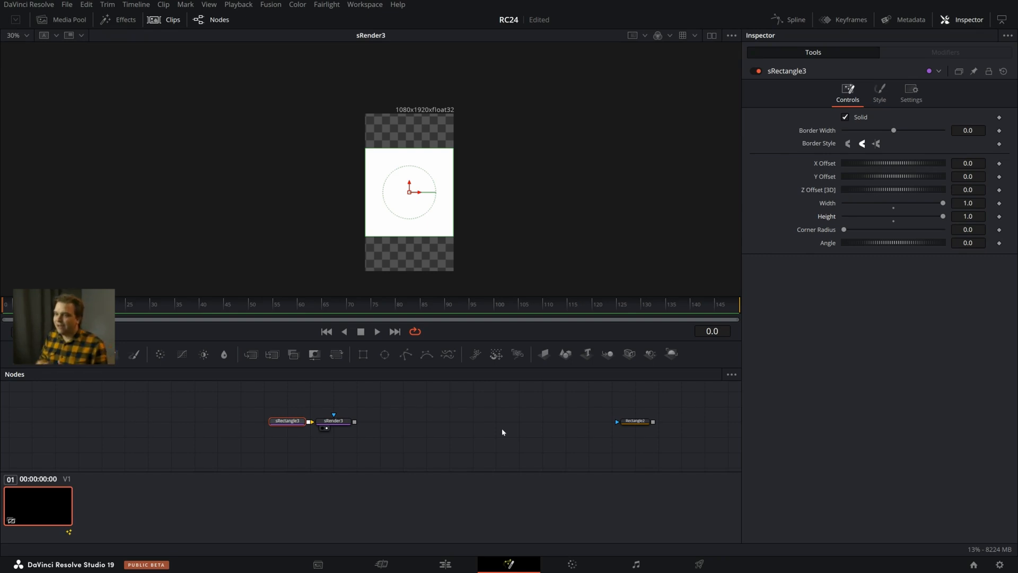
key(ctrl+s)
scroll(491, 425, up, 1)
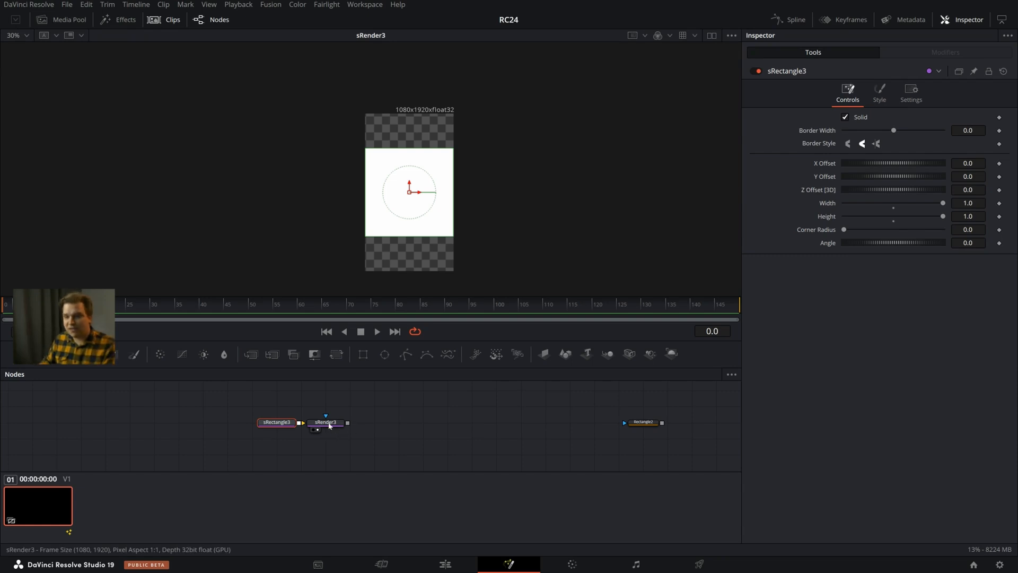
click(879, 91)
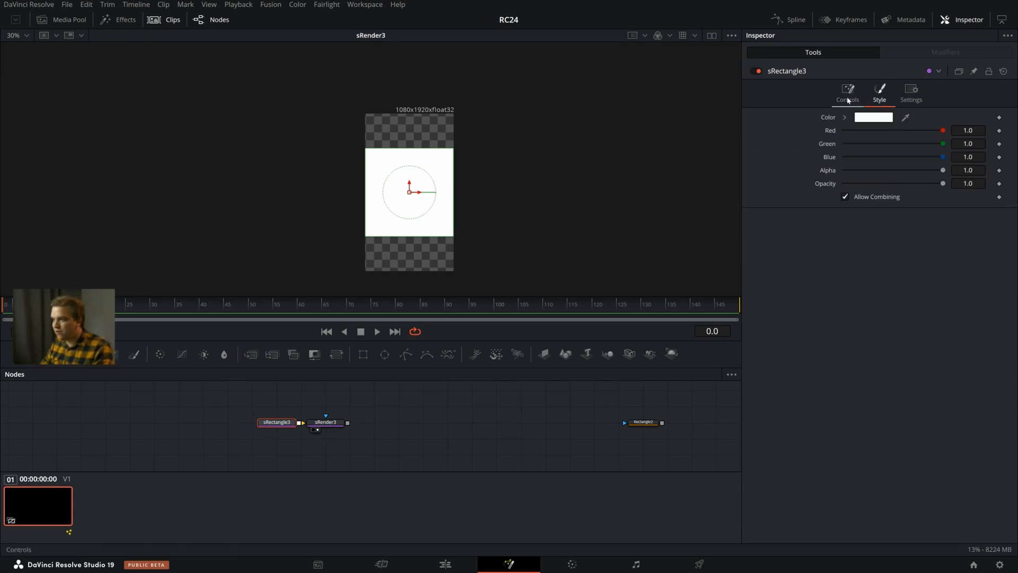
Turn Auto Resolution back on for the sRender and move the node away from the sRectangle, keeping its output in the viewer
click(325, 422)
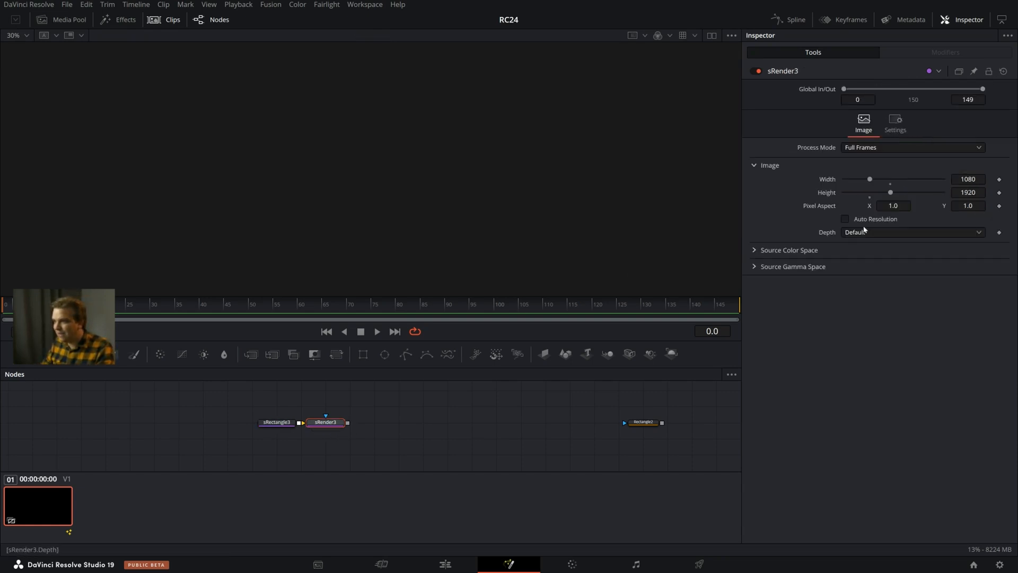
click(844, 218)
drag(317, 423, 383, 432)
key(2)
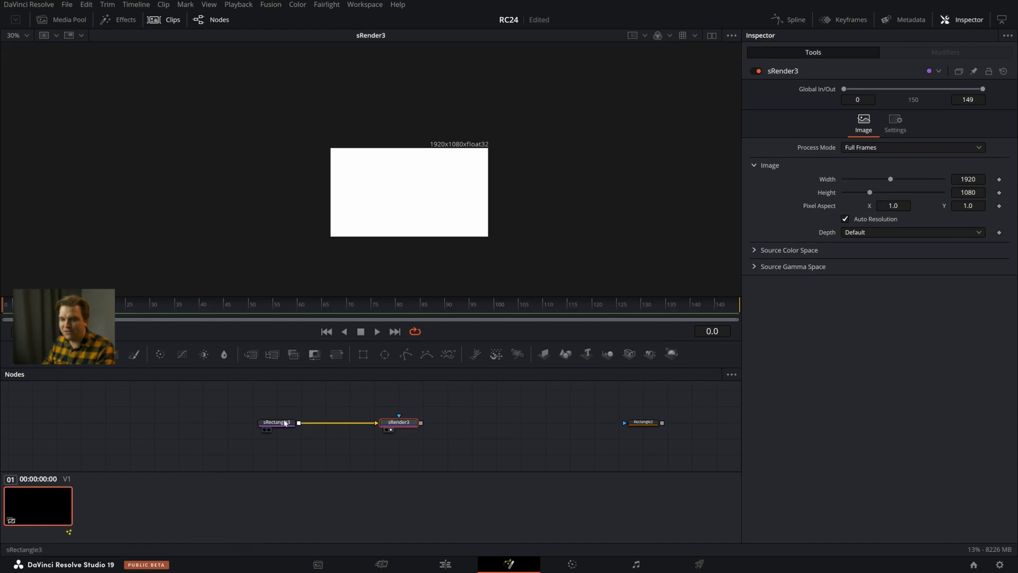
Move the sRectangle node farther from the sRender, view it, and shrink the rectangle to about 0.22 wide and 0.12 high
drag(277, 423, 204, 424)
key(2)
scroll(429, 204, down, 1)
scroll(446, 189, down, 3)
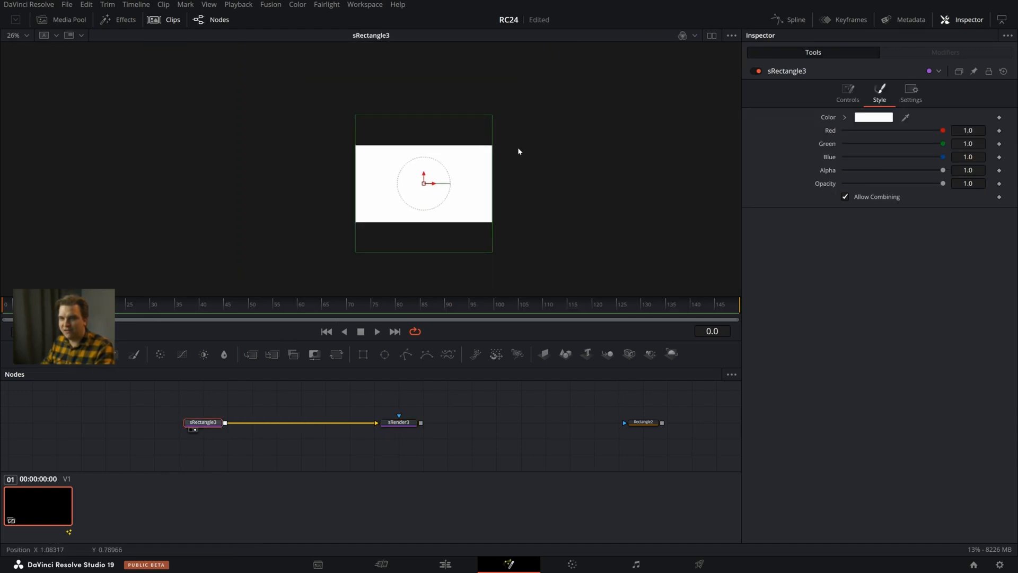
drag(492, 116, 440, 178)
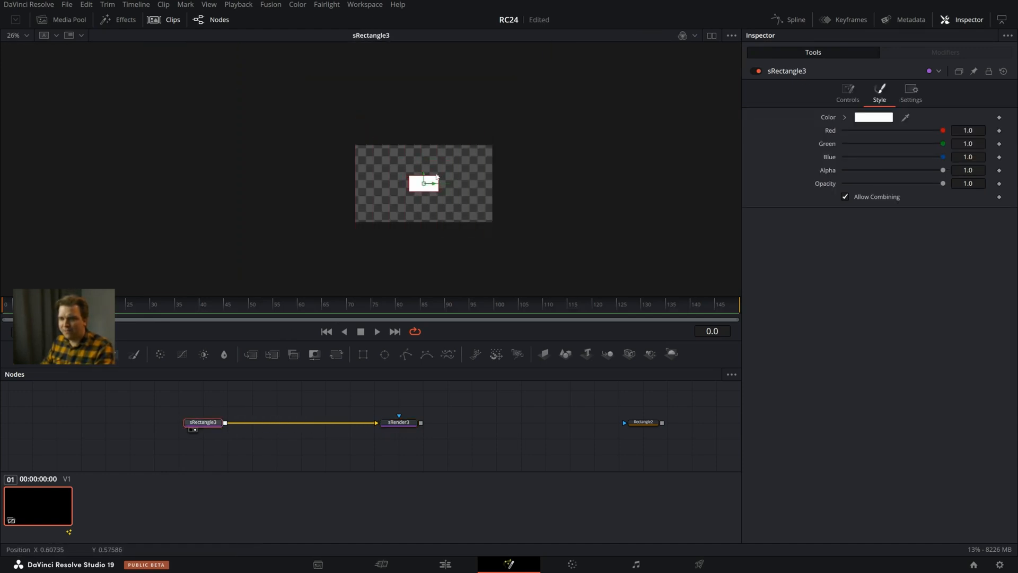
scroll(493, 169, up, 5)
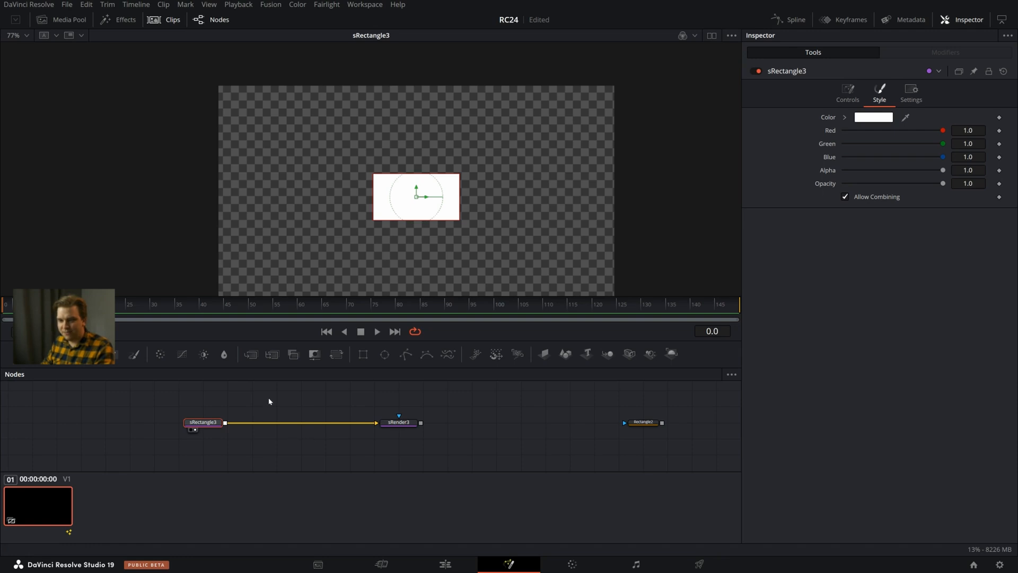
Add an sEllipse merged with the sRectangle, and line up the sMerge before the sRender with the ellipse node above it
key(shift+space)
text(ell)
key(Return)
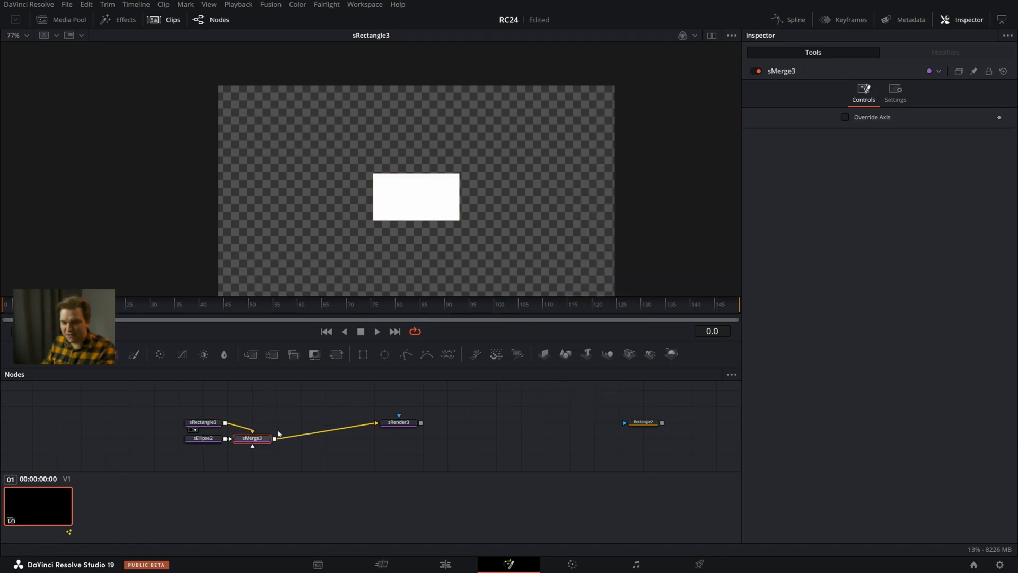
drag(249, 439, 273, 423)
drag(211, 436, 284, 404)
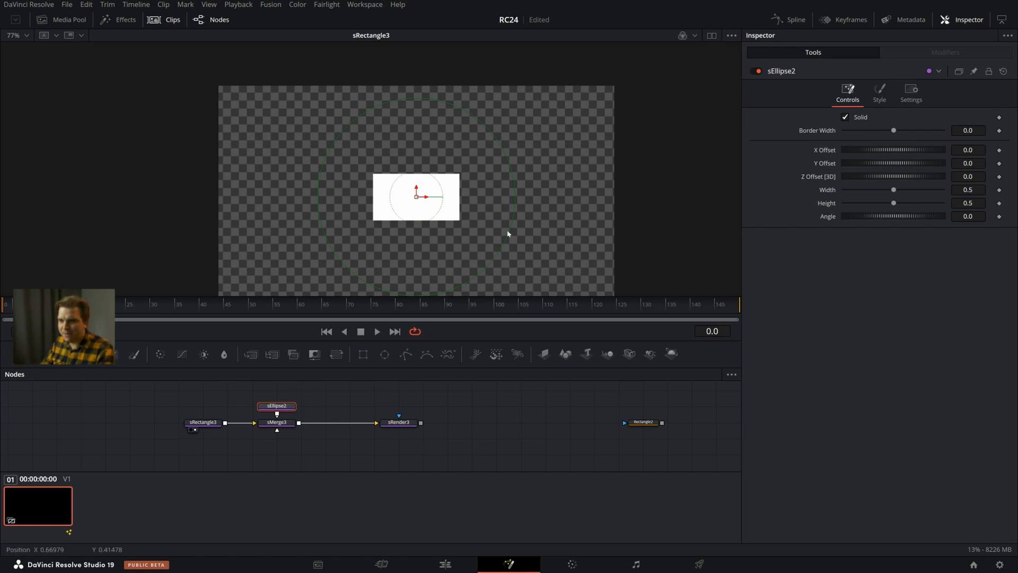
Shrink the ellipse to about 0.06, place it just above the rectangle, and colour it green with Red and Blue at 0.0
drag(497, 256, 416, 155)
click(879, 93)
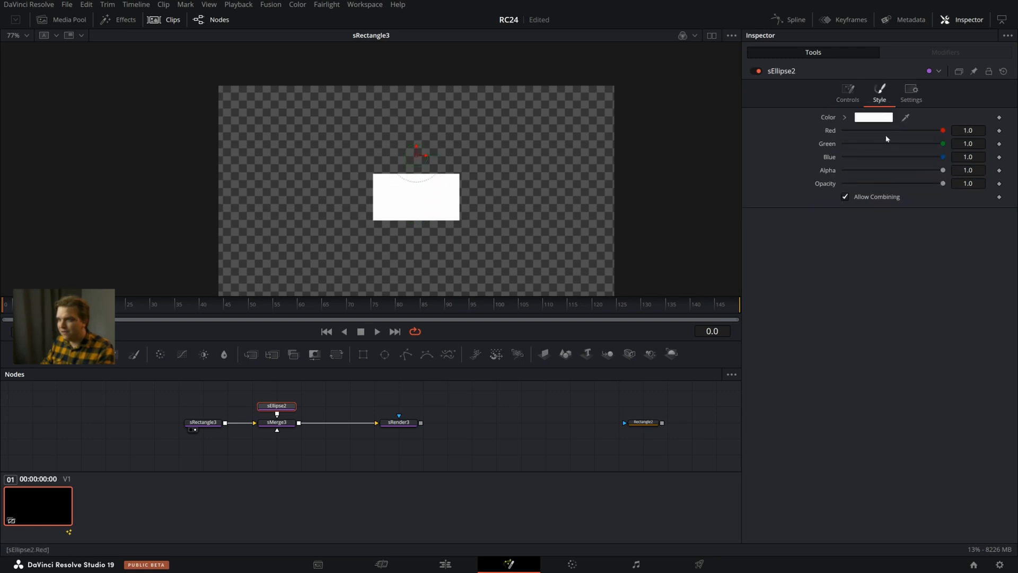
drag(942, 130, 840, 130)
drag(943, 157, 661, 173)
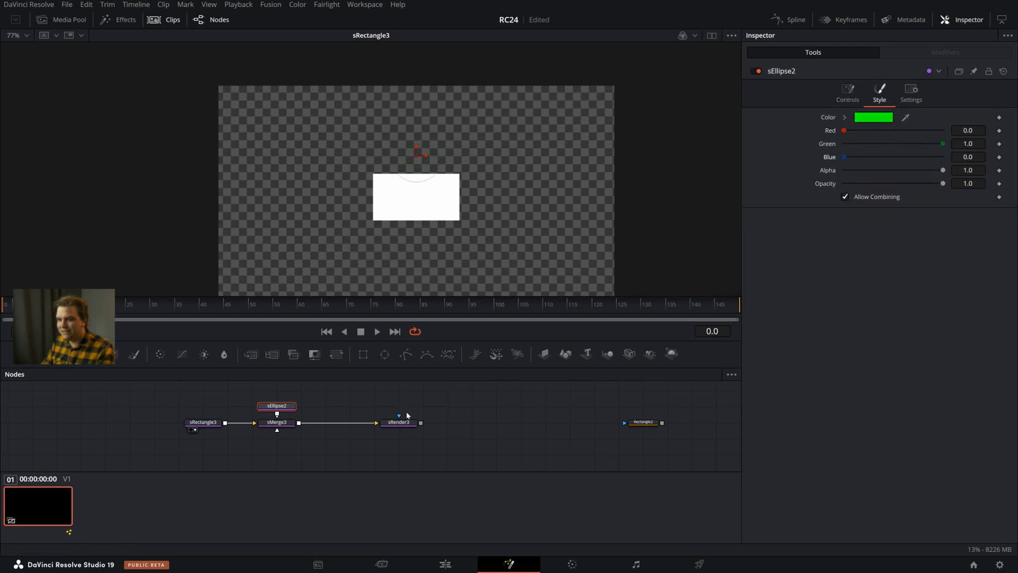
Show the sRender's output in the viewer and examine the sRectangle's size controls
click(400, 422)
key(2)
scroll(459, 215, down, 3)
scroll(460, 214, up, 1)
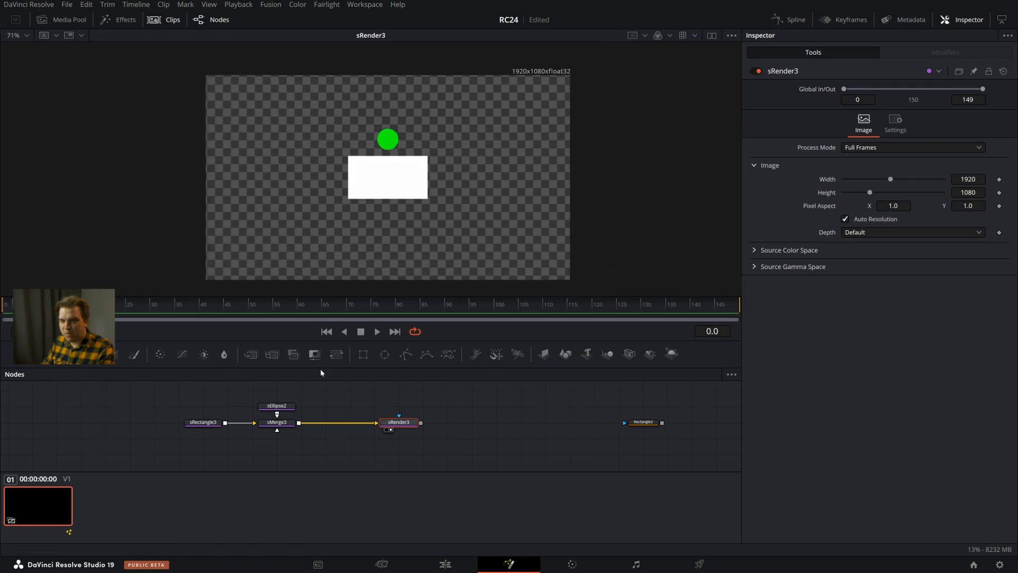
click(204, 424)
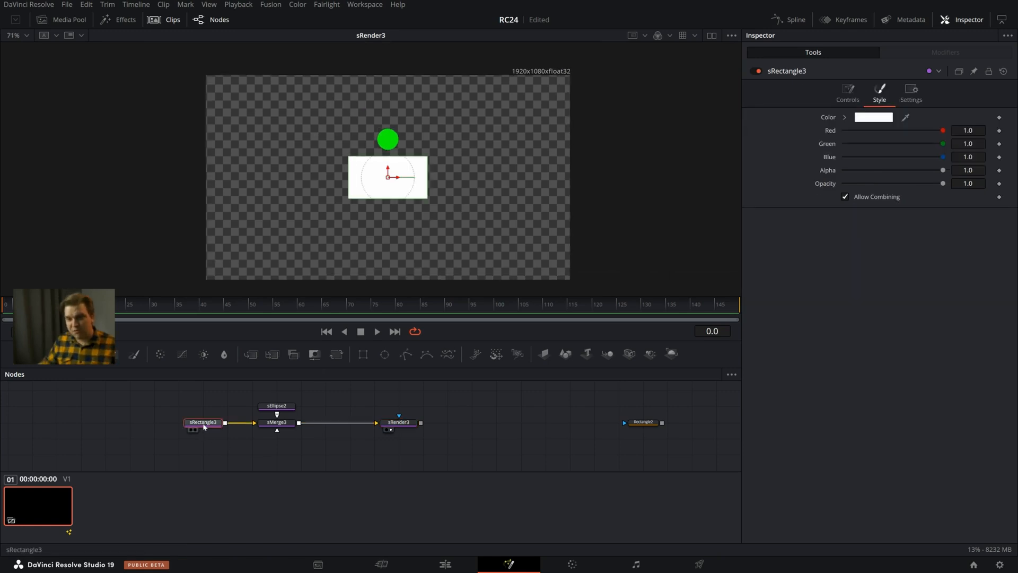
click(846, 95)
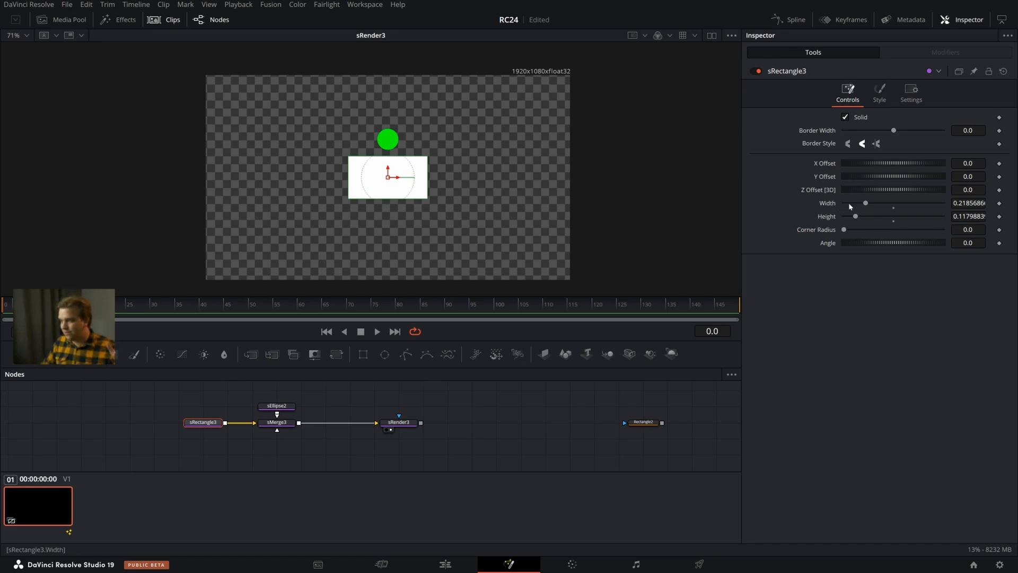
Add the expression sRectangle3.Width/2 to the sEllipse's X Offset
click(279, 409)
click(847, 92)
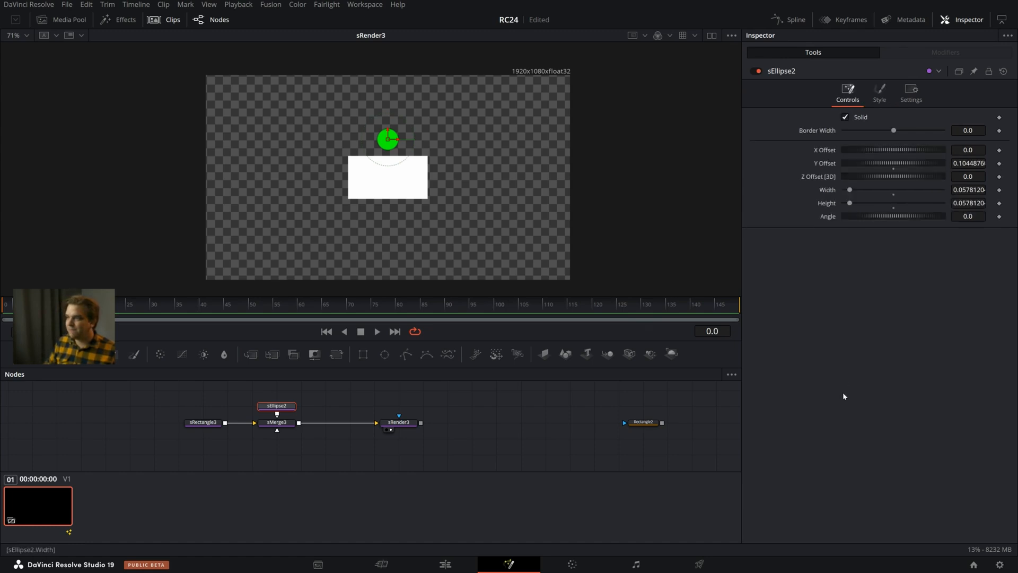
right_click(825, 152)
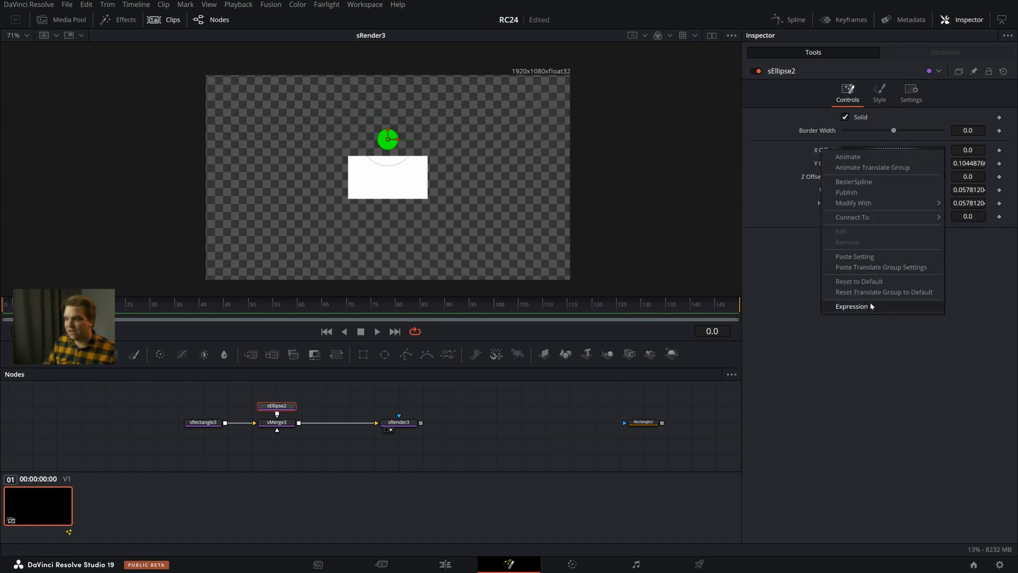
click(871, 306)
click(871, 163)
text(0.0)
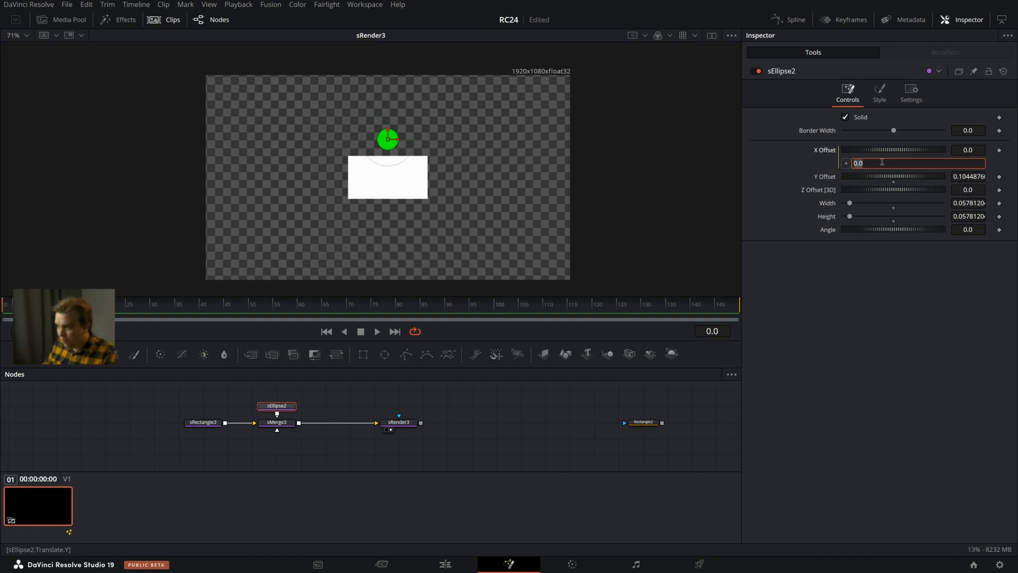
text(sRec)
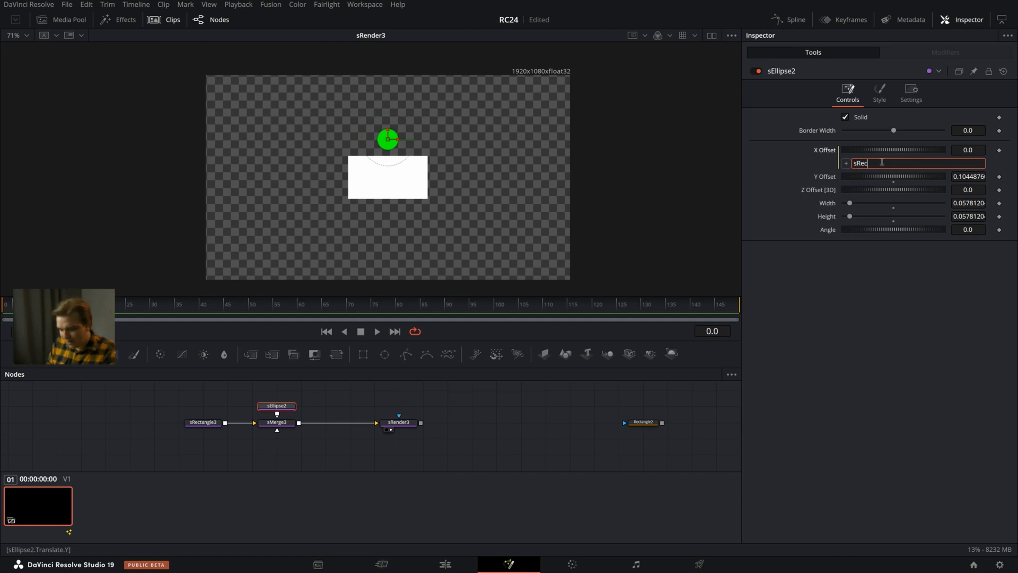
text(tangle3.)
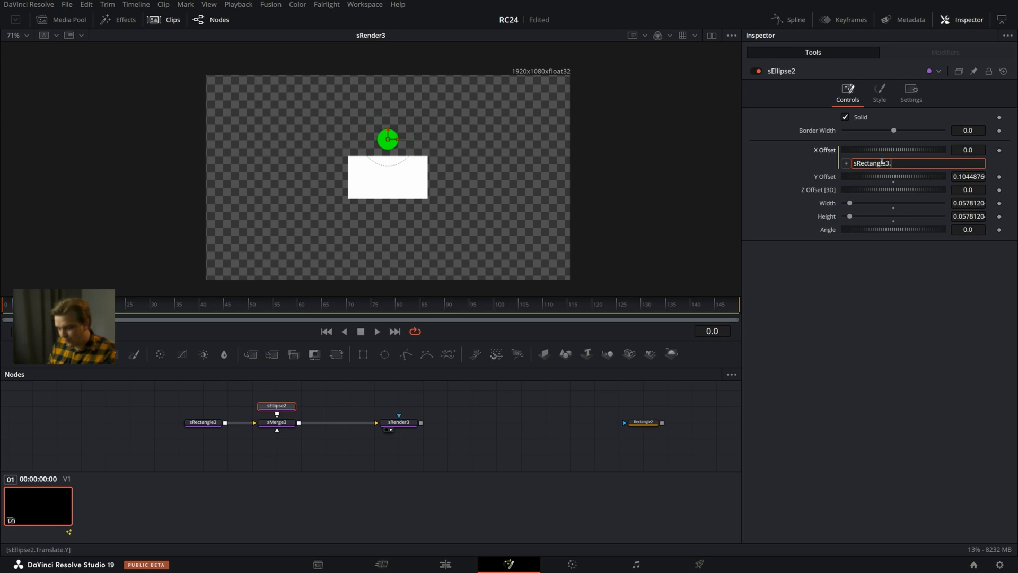
text(Widt)
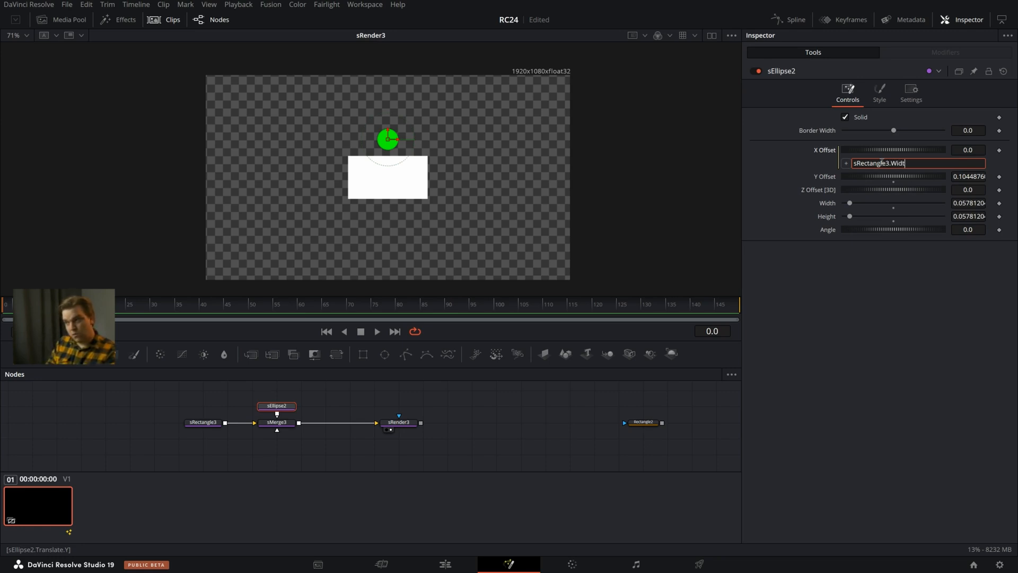
text(h)
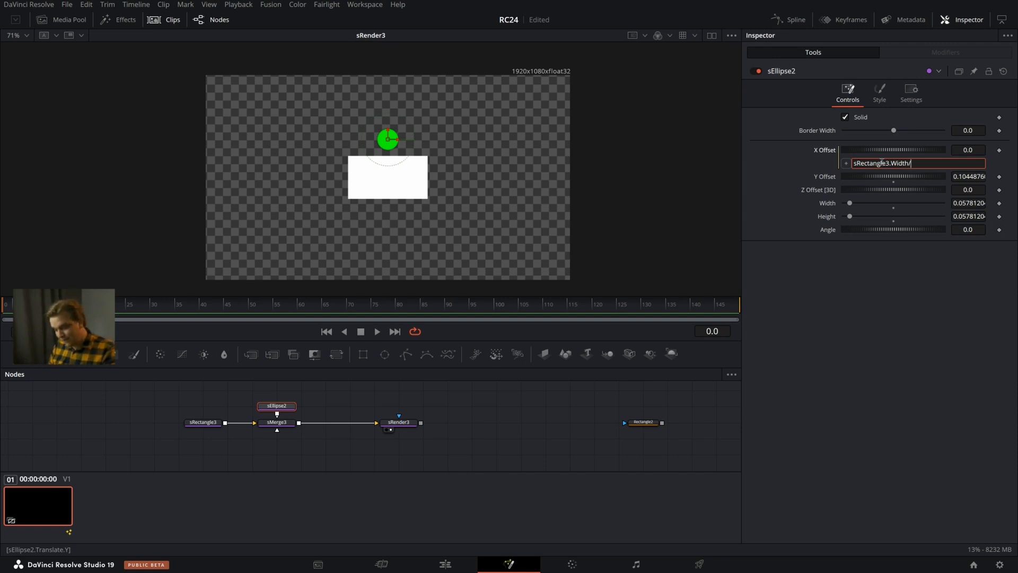
text(/2)
key(Return)
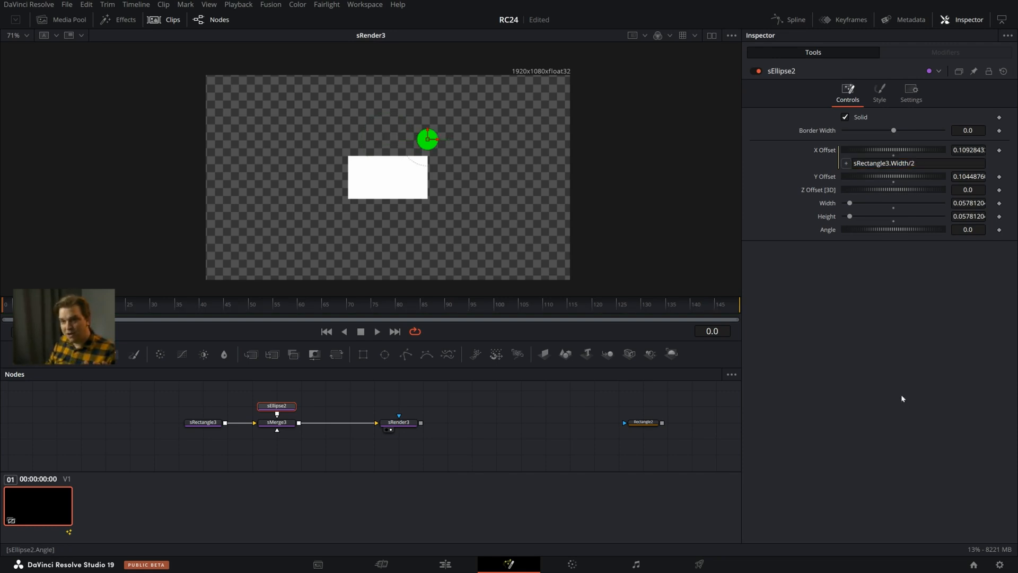
Widen the sRectangle to test the link, and change the sEllipse's X Offset expression to sRectangle3.Width/-2
click(208, 422)
drag(968, 203, 995, 203)
click(277, 406)
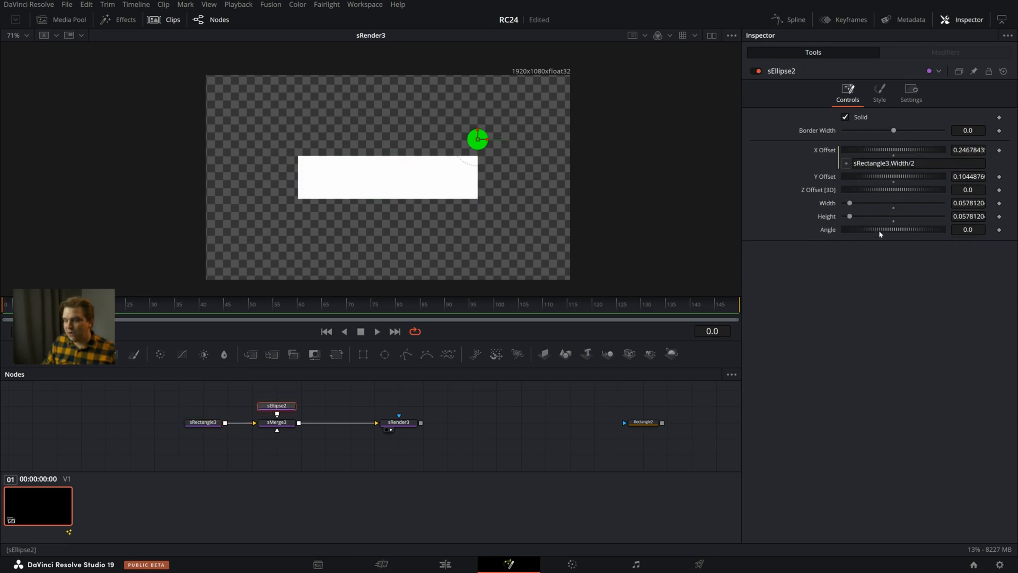
click(910, 164)
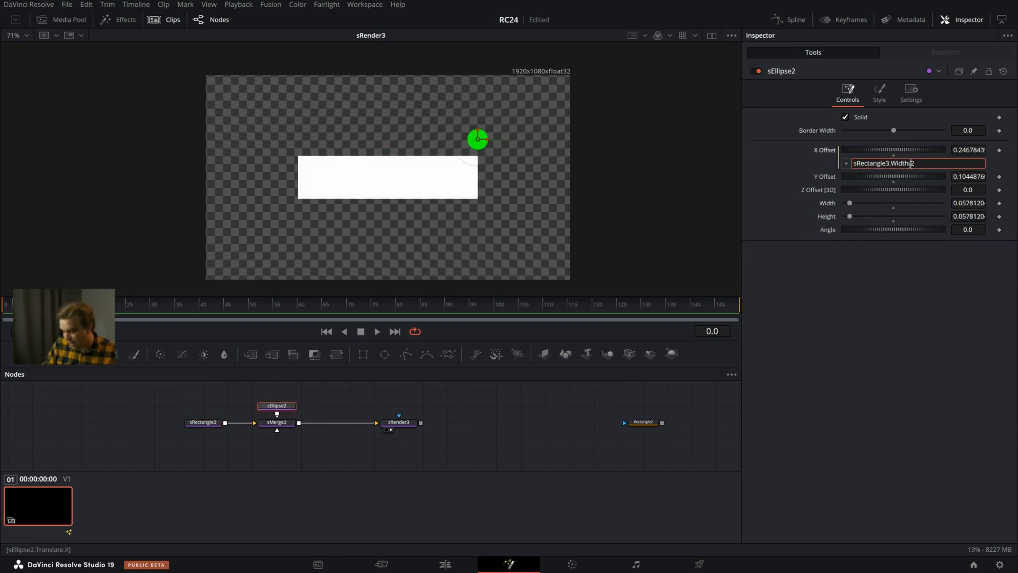
text(-)
key(Tab)
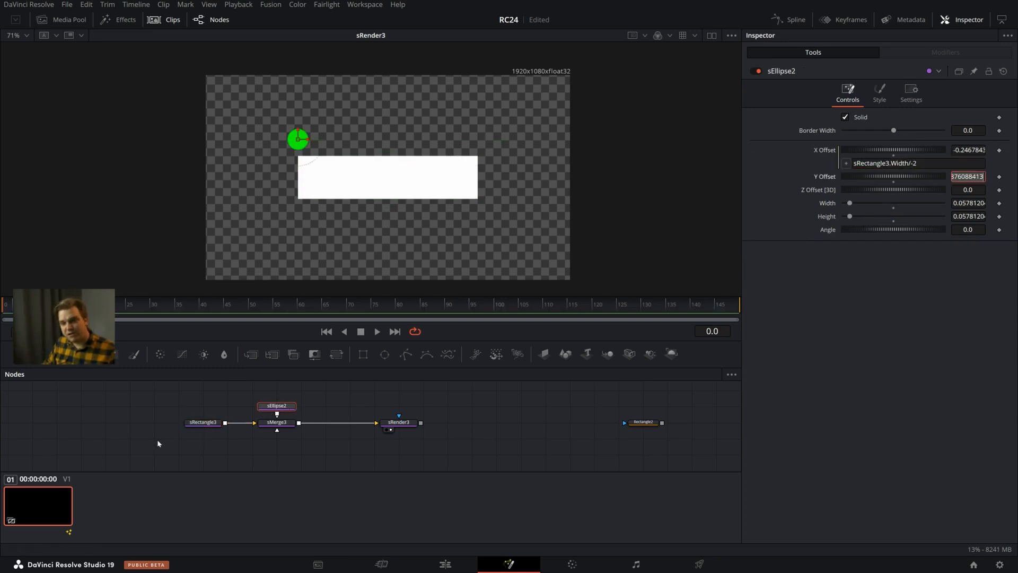
Adjust the sRectangle's Width to try out the negative offset link, ending at 0.435, and save the project
click(203, 423)
mouse_move(968, 205)
mouse_down()
mouse_move(914, 205)
mouse_move(999, 205)
mouse_move(937, 205)
mouse_move(997, 205)
mouse_move(965, 201)
mouse_up()
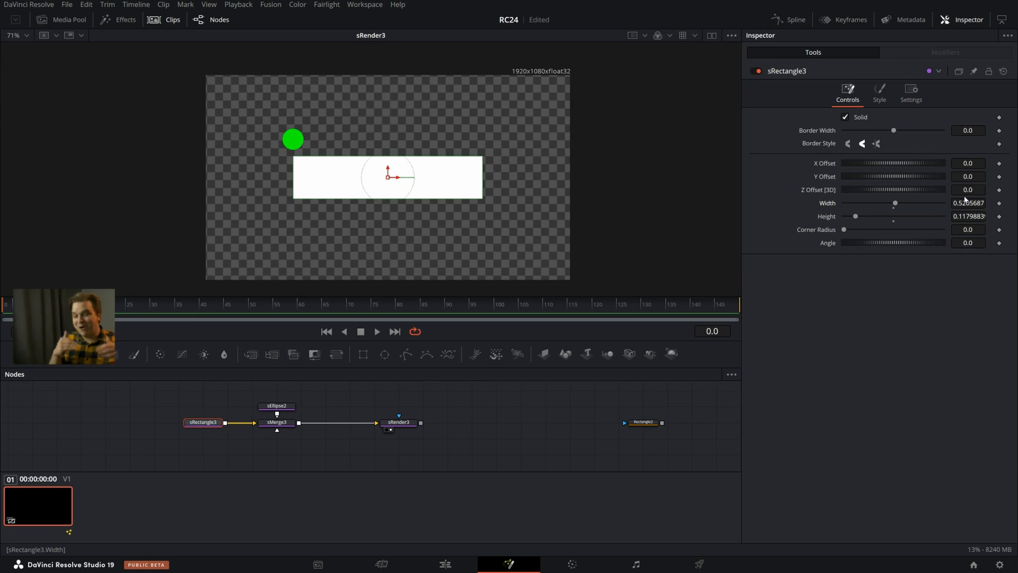
key(ctrl+s)
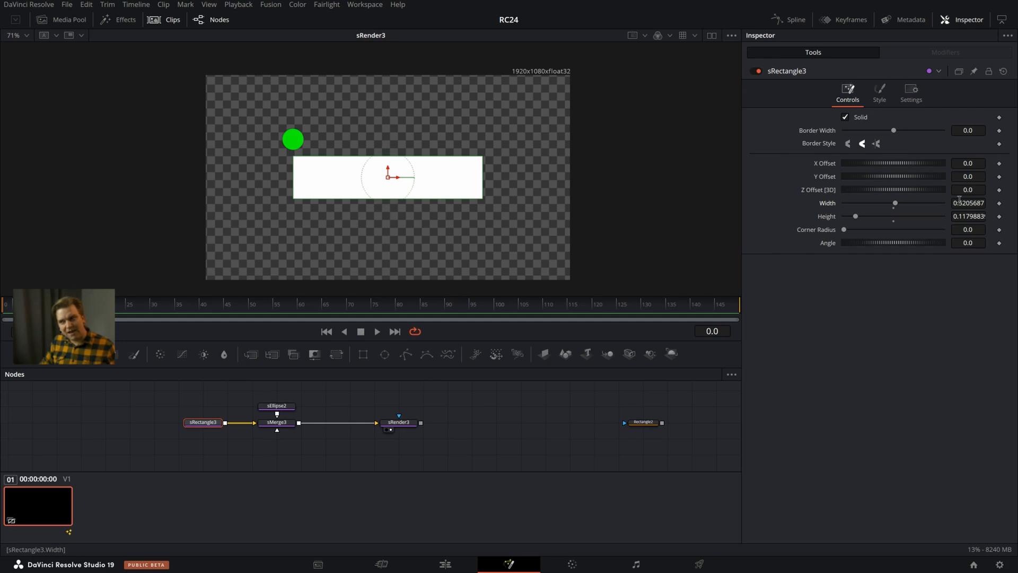
mouse_move(970, 202)
mouse_down()
mouse_move(810, 202)
mouse_move(969, 202)
mouse_up()
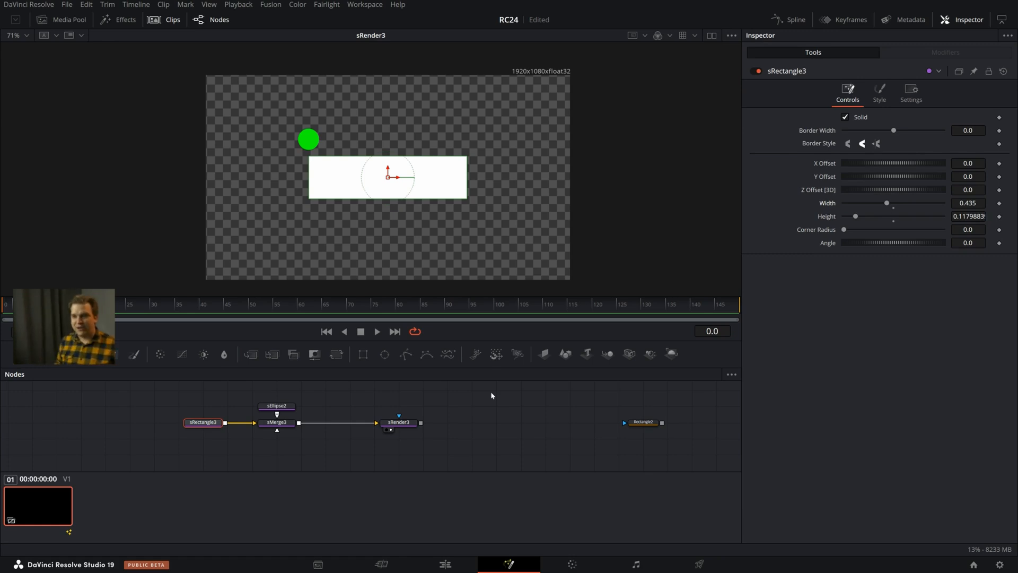
key(ctrl+s)
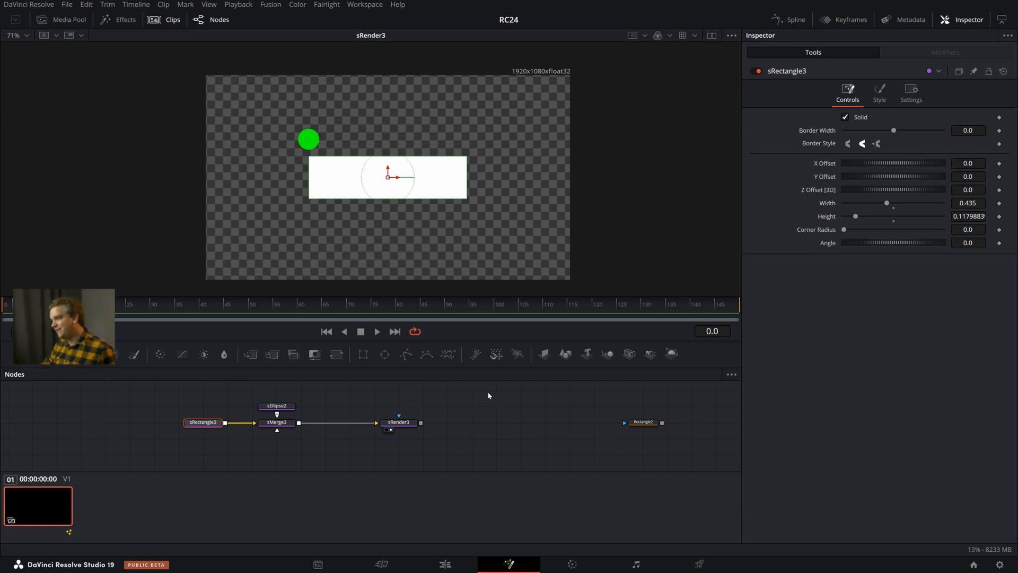
scroll(477, 408, down, 2)
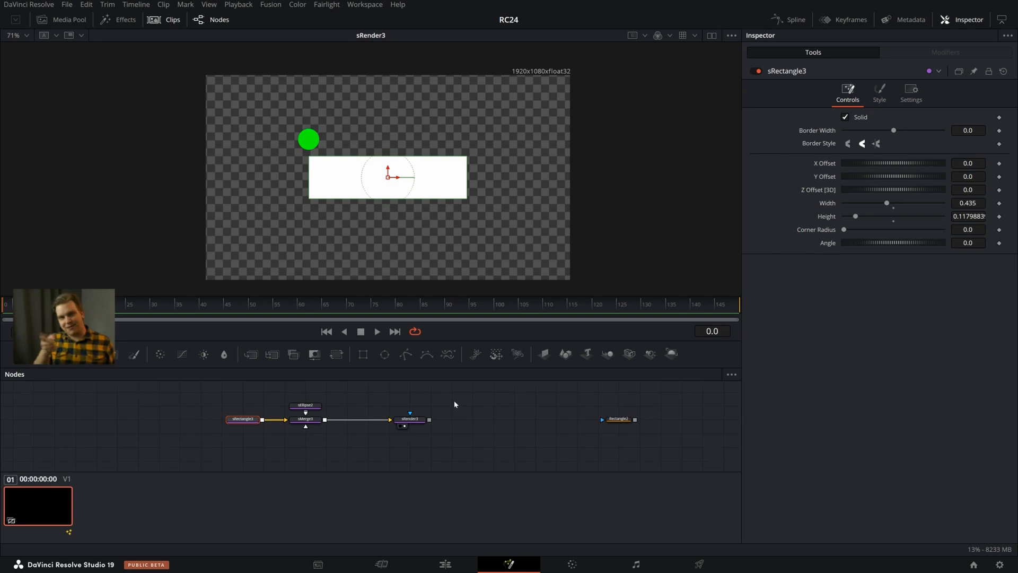
Delete the example chain of sRectangle3, its sEllipse and sMerge nodes, and sRender3
click(482, 430)
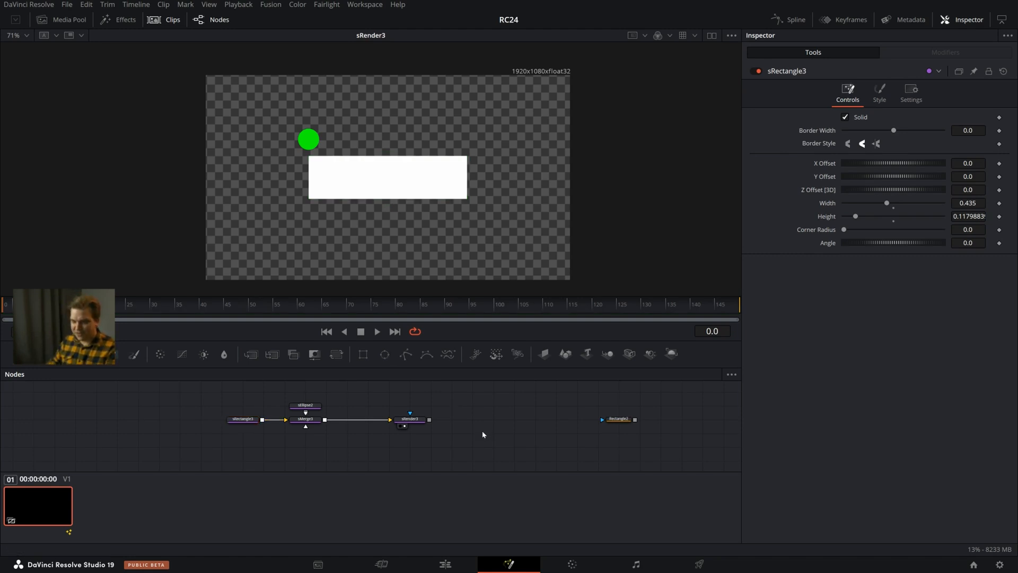
scroll(482, 430, down, 2)
drag(270, 396, 524, 462)
key(Delete)
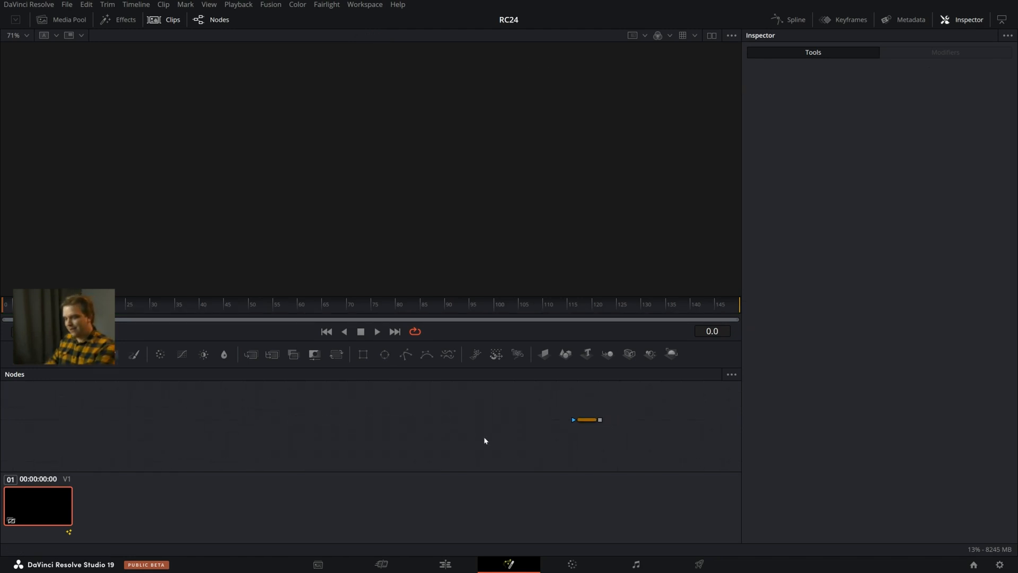
Delete the remaining demo node groups, keeping only the overview of individual shape nodes
scroll(424, 429, down, 1)
drag(362, 411, 430, 479)
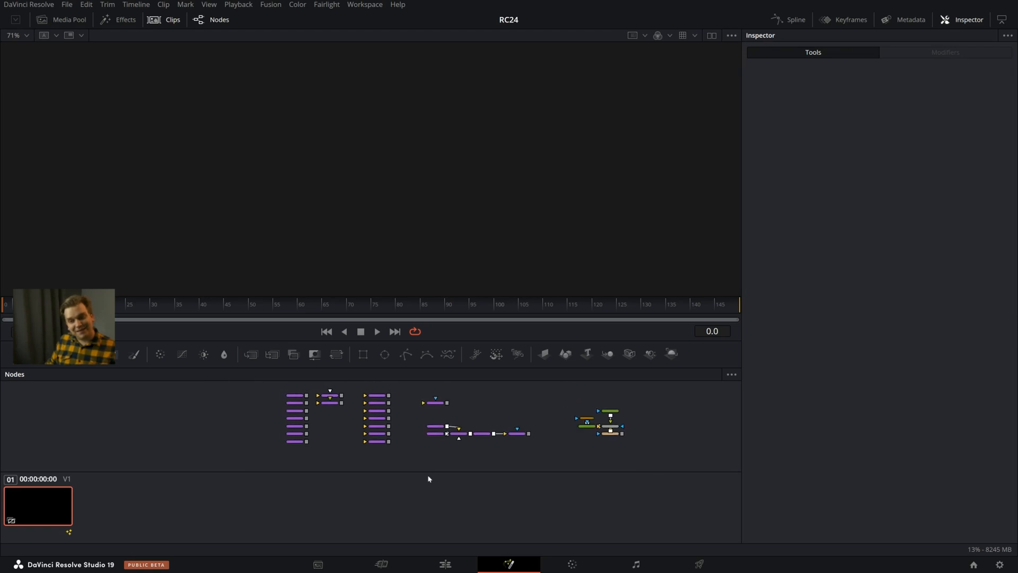
drag(548, 394, 667, 440)
key(Delete)
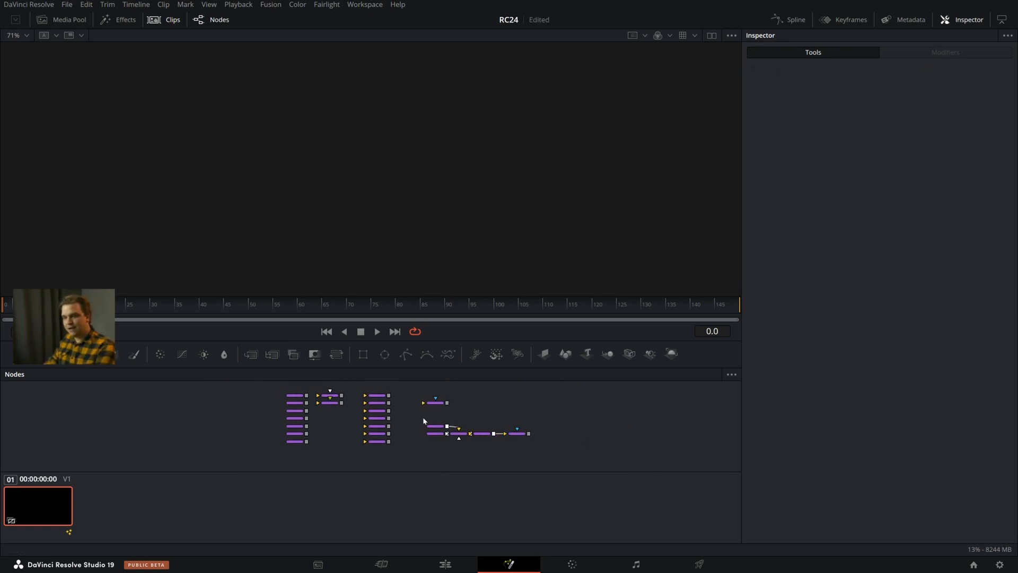
drag(421, 414, 605, 450)
key(Delete)
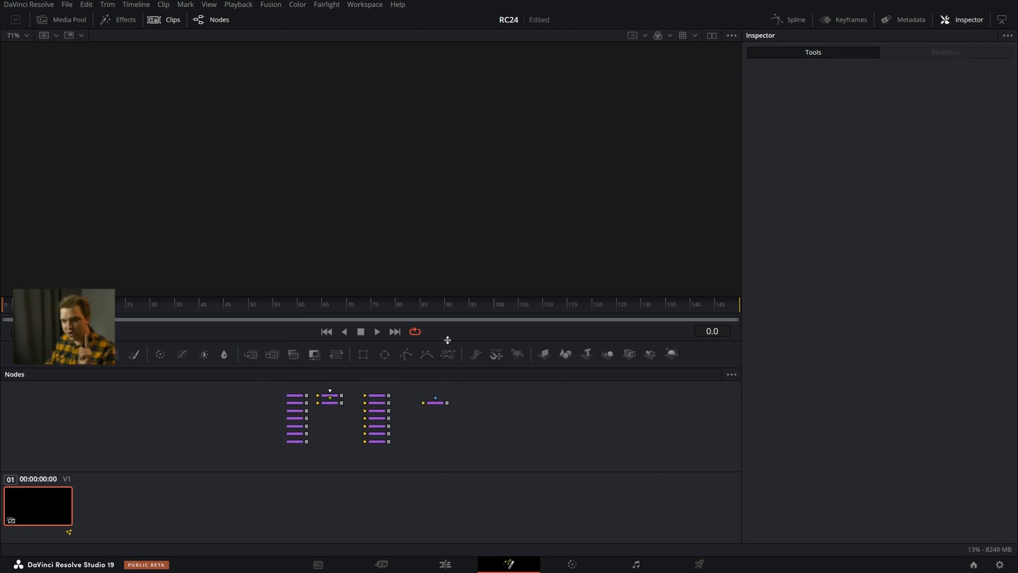
Enlarge the node area, show sStar1 in the viewer, and set its Points to 5 and Depth to 0.556
drag(447, 340, 541, 417)
scroll(541, 417, up, 1)
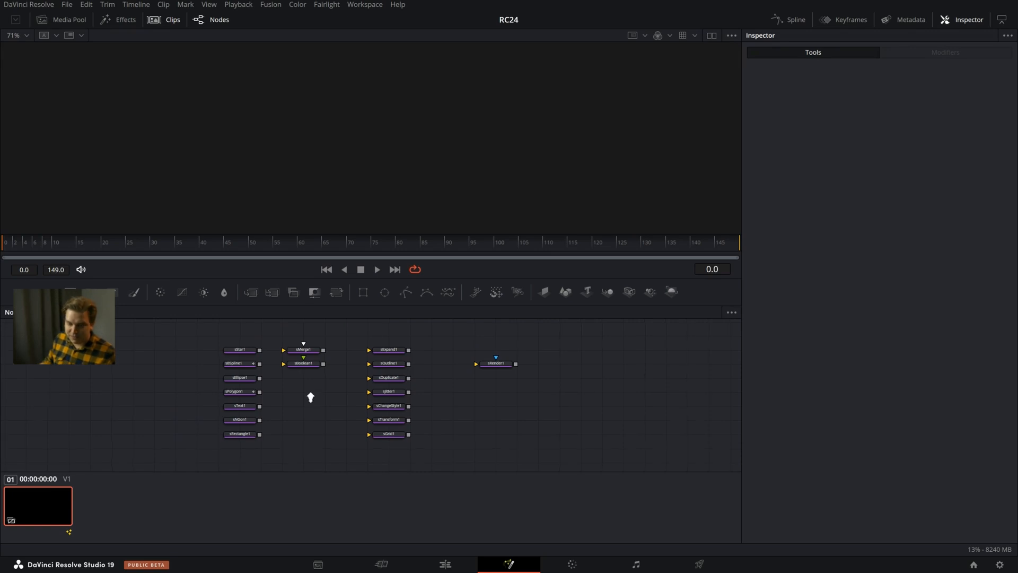
scroll(311, 396, up, 1)
drag(290, 401, 303, 413)
scroll(305, 412, up, 1)
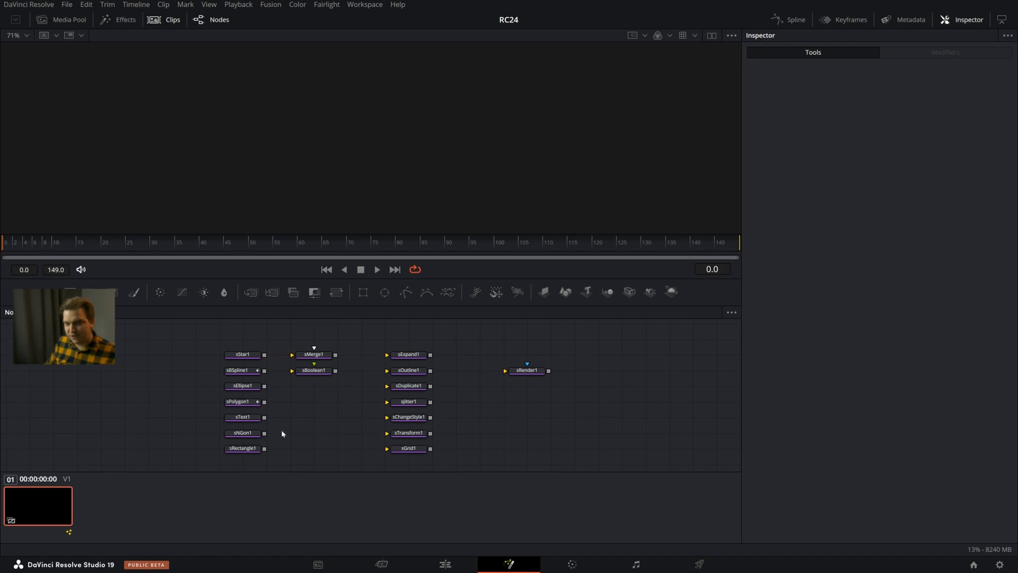
click(239, 355)
key(1)
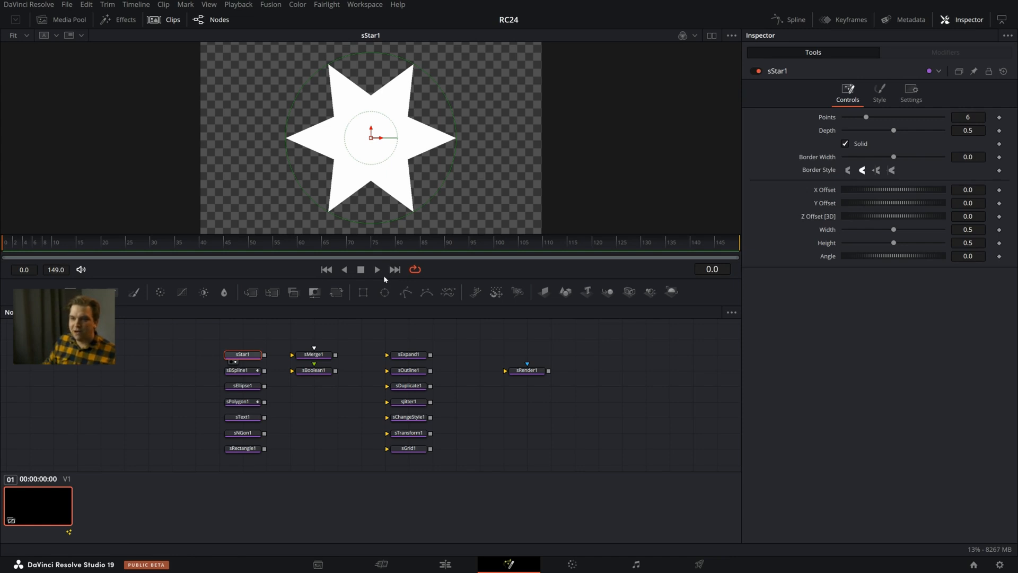
drag(385, 279, 385, 303)
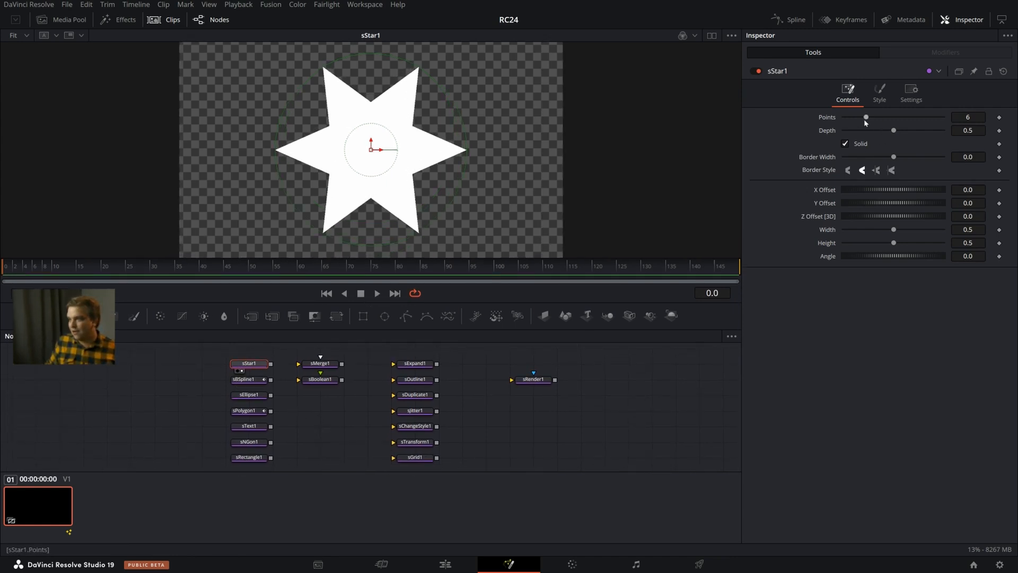
drag(866, 117, 898, 131)
Move sNGon1 beside sStar1, show it in the viewer, and try out different Sides values
drag(250, 443, 203, 363)
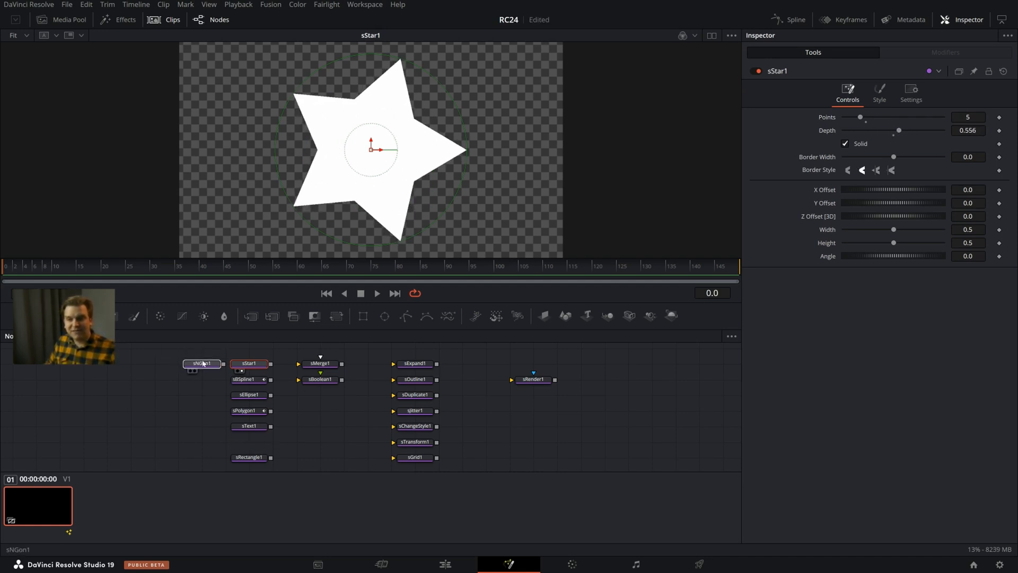
click(200, 369)
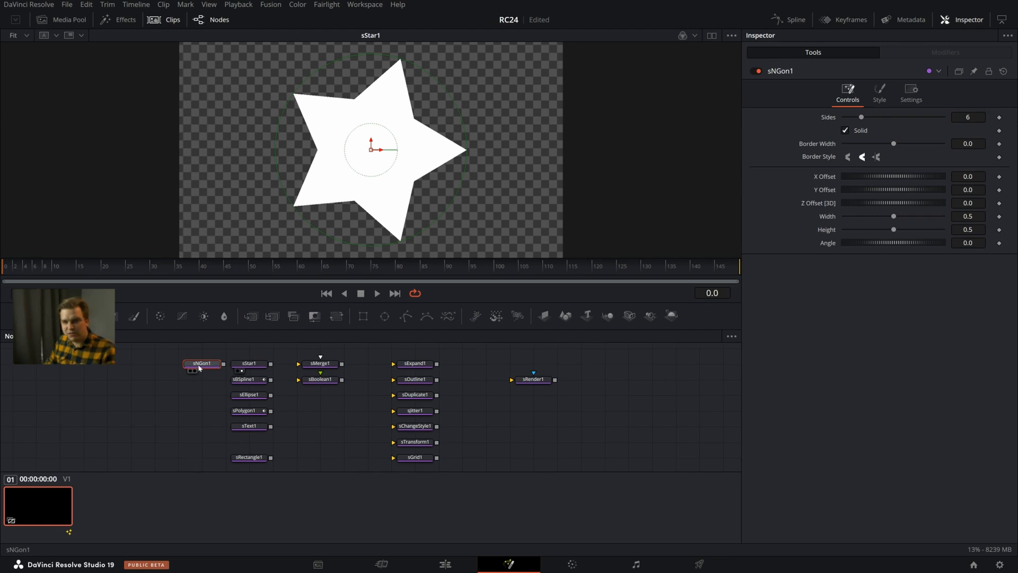
key(1)
drag(861, 117, 886, 150)
Show sStar1 with its Depth at 0.433 and compare it with sNGon1 in the viewer
click(252, 365)
key(1)
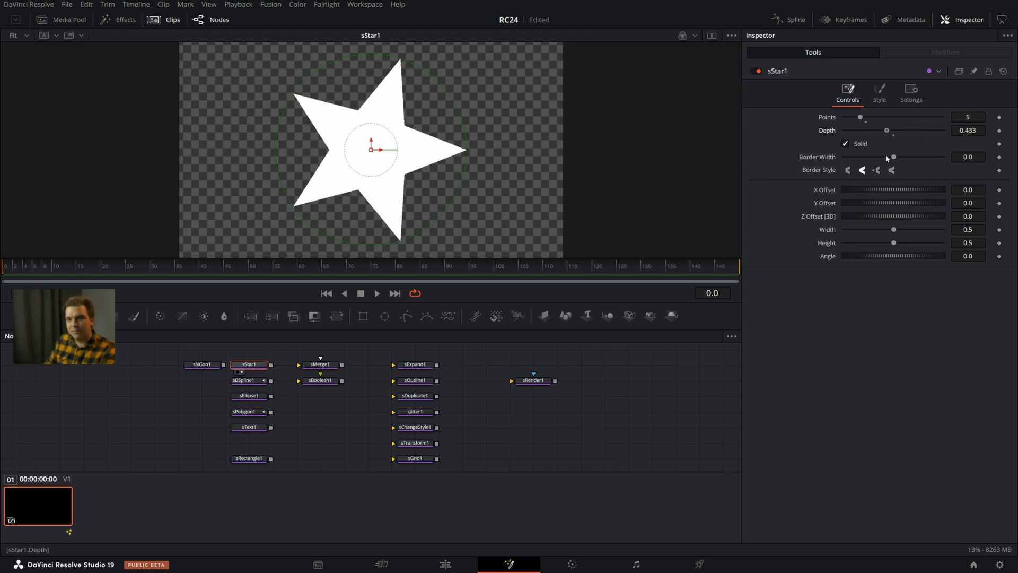
click(207, 365)
key(1)
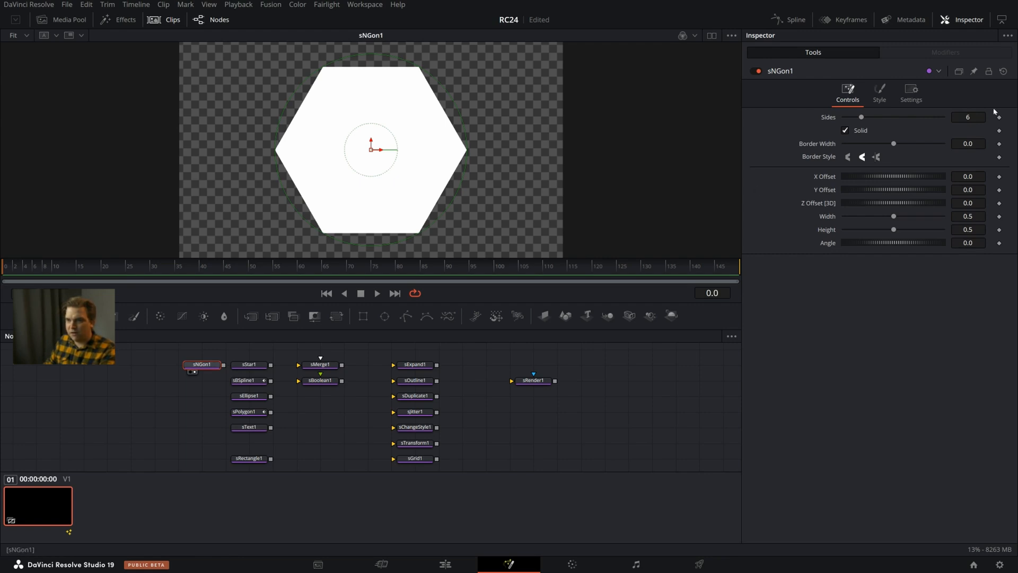
Set sNGon1's Sides to 3 and switch the viewer between sStar1 and sNGon1 to compare them
drag(868, 117, 895, 133)
click(248, 365)
key(1)
click(197, 366)
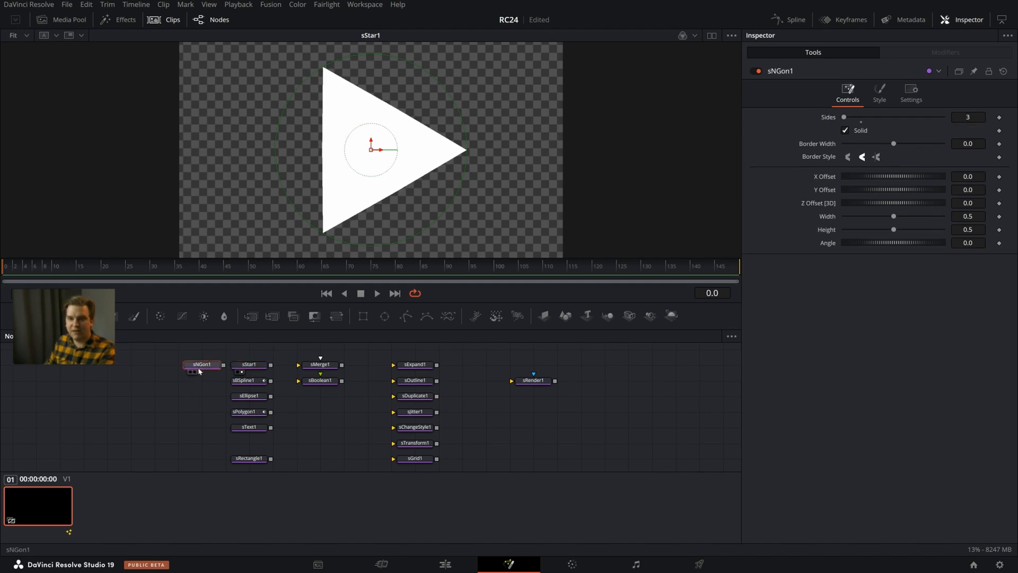
key(1)
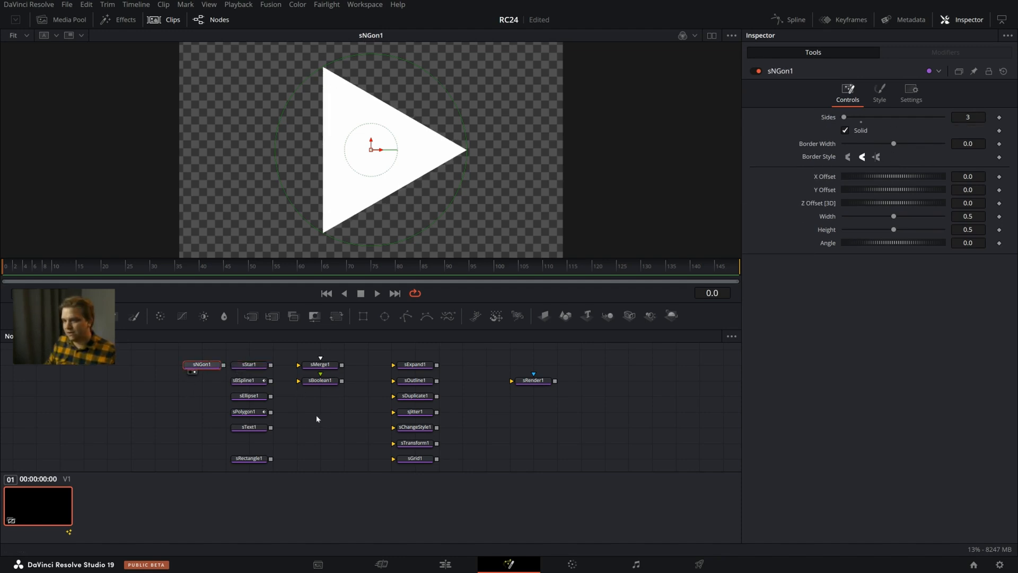
Show sBSpline1 in the viewer and draw a closed five-point rounded shape around the centre
click(245, 380)
key(1)
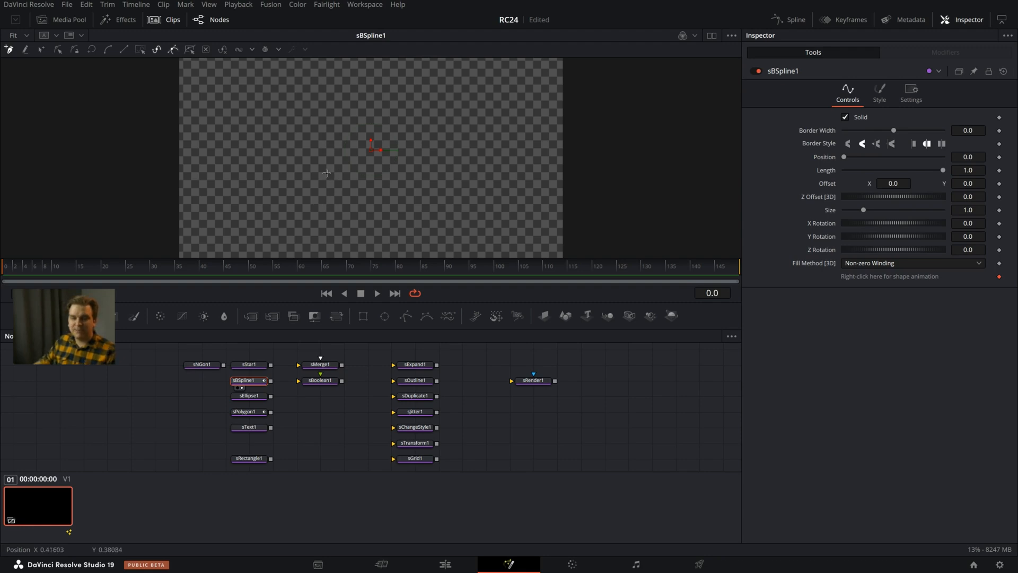
click(281, 191)
click(274, 123)
click(390, 103)
click(477, 195)
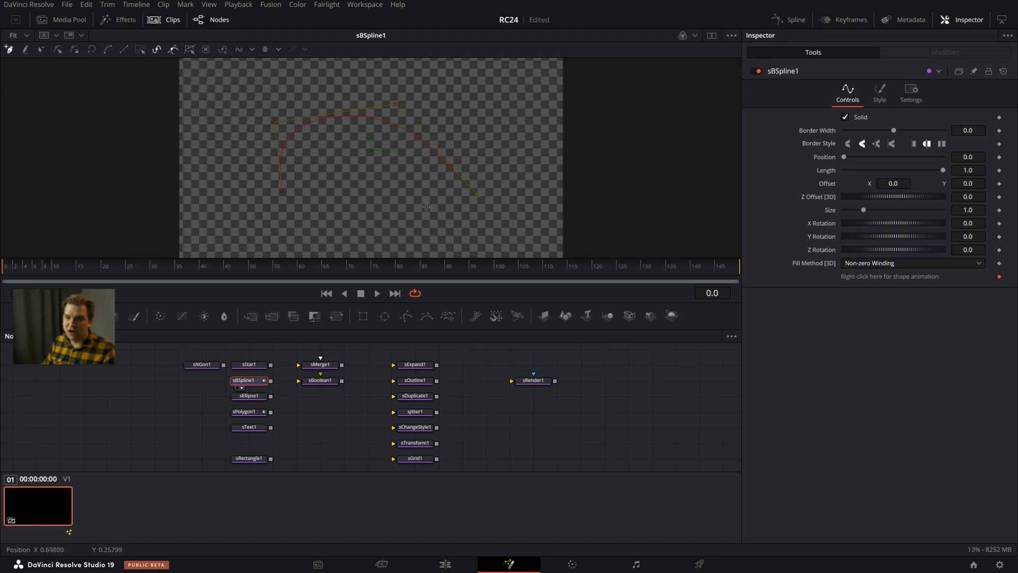
click(332, 212)
click(282, 191)
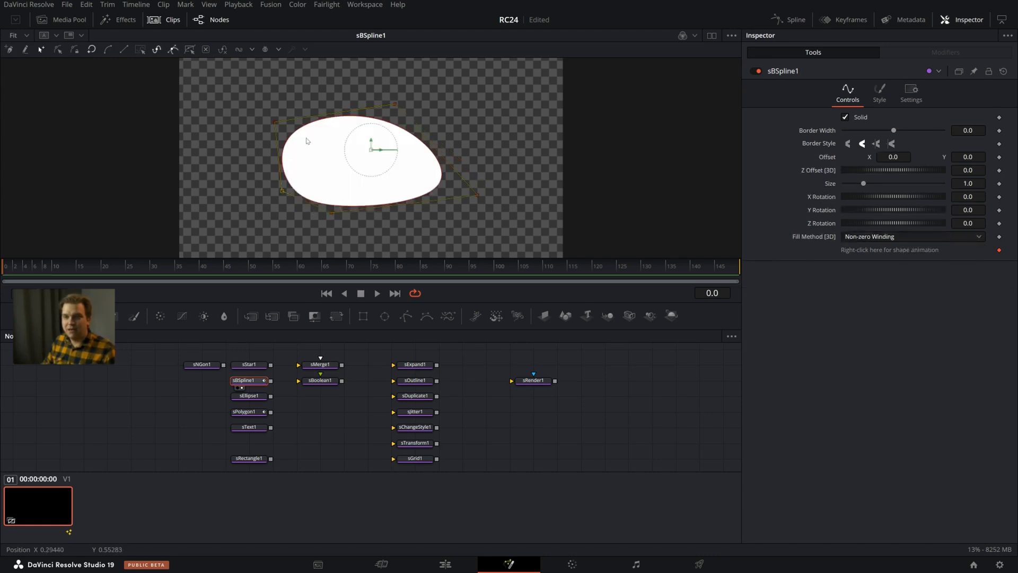
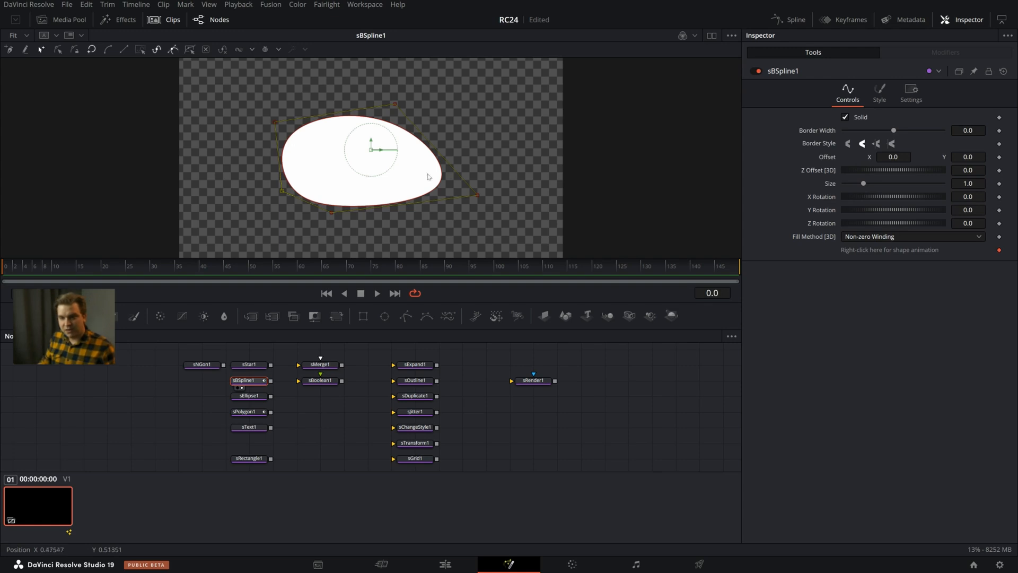
Place sBSpline1 and sPolygon1 side by side, draw a closed seven-point curved shape in sPolygon1, and pull its starting point outward
drag(244, 382, 203, 382)
click(244, 386)
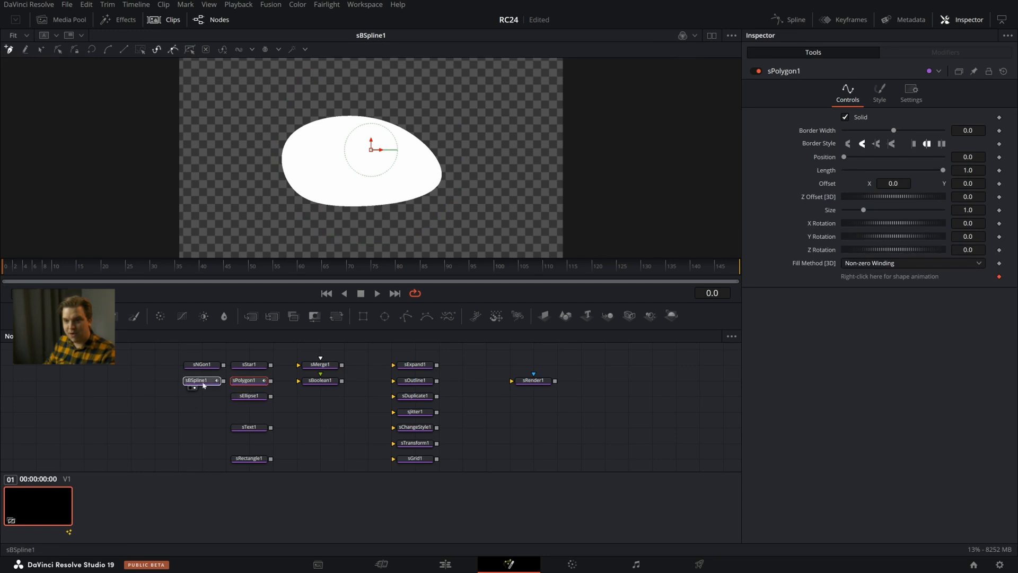
click(293, 137)
click(303, 215)
click(421, 212)
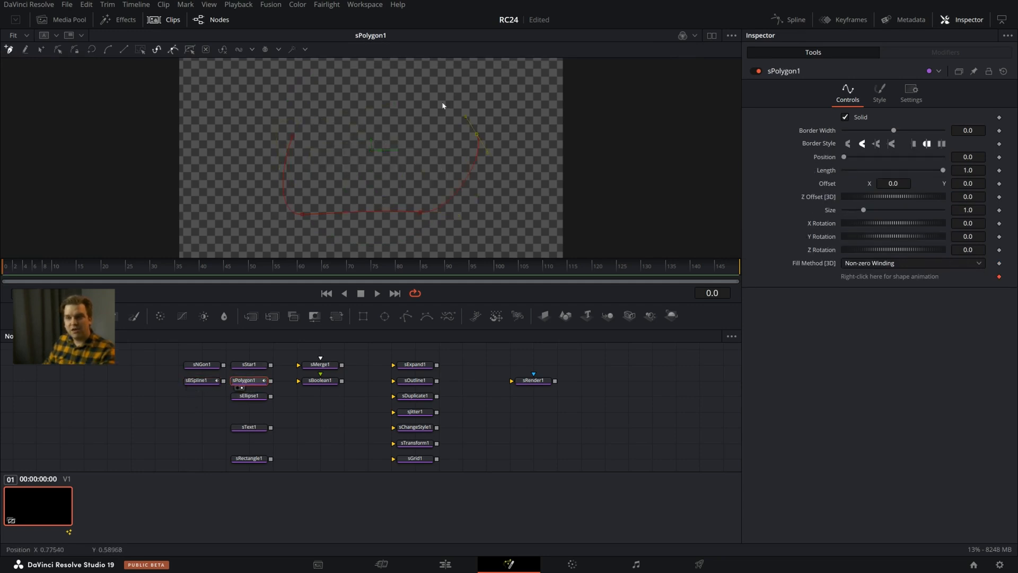
click(476, 135)
click(378, 91)
click(313, 114)
click(266, 99)
click(293, 136)
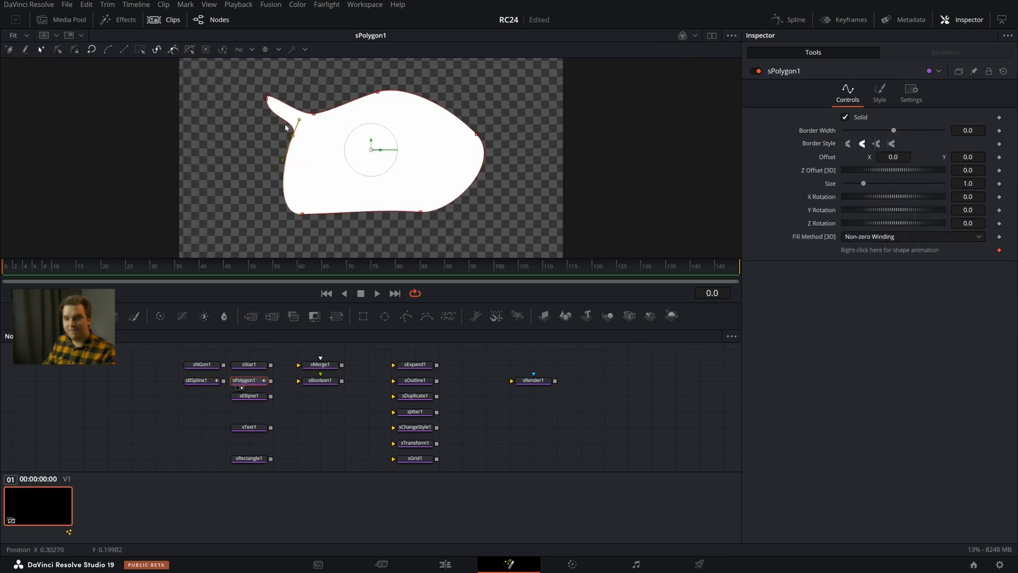
drag(294, 138, 268, 150)
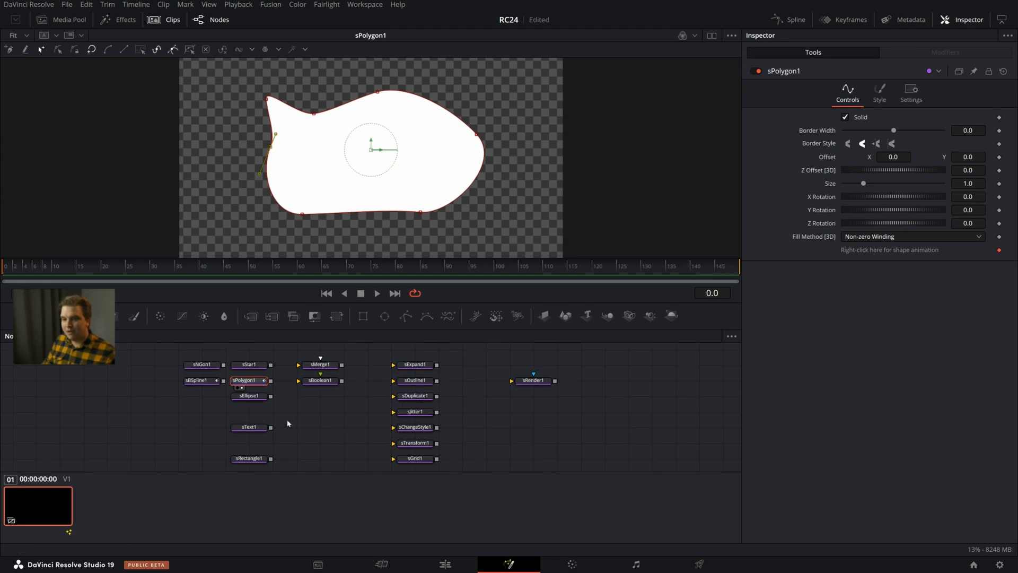
Show sEllipse1 in the viewer and stretch its Width to about 0.69
click(255, 400)
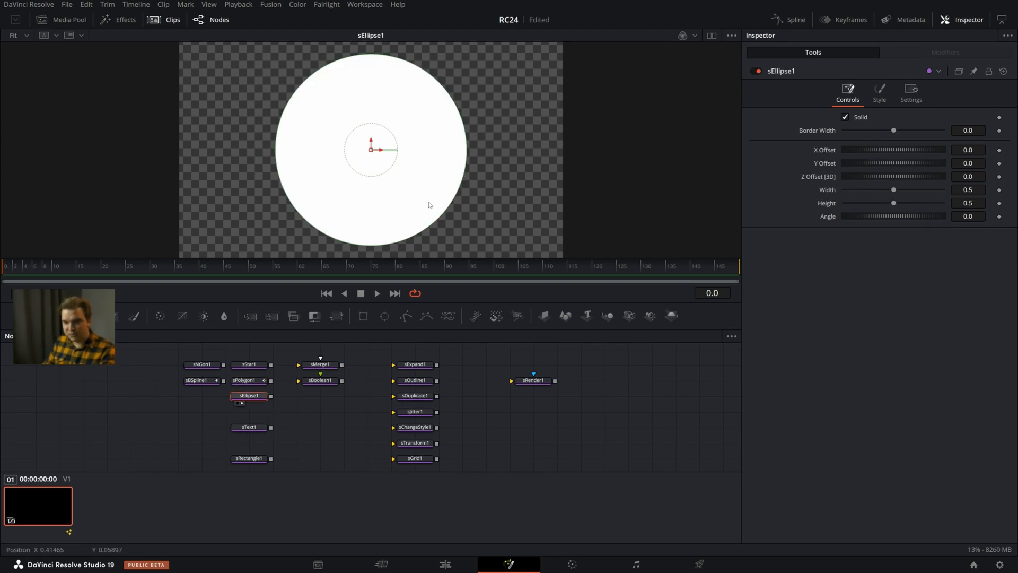
drag(466, 159, 504, 164)
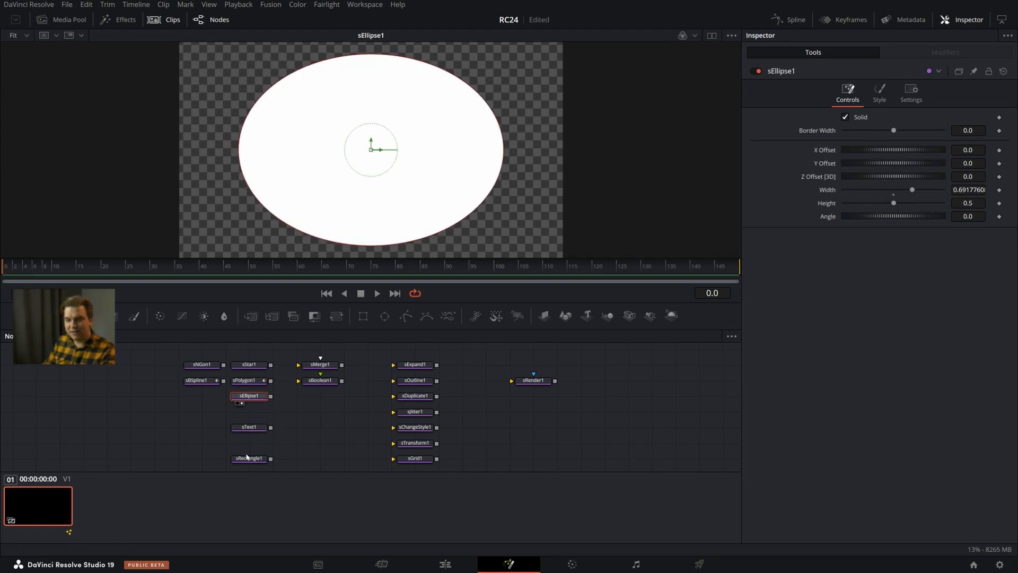
Move sRectangle1 beside sEllipse1, show it, and resize it to about 0.68 wide and 0.39 high
drag(249, 459, 203, 404)
click(194, 402)
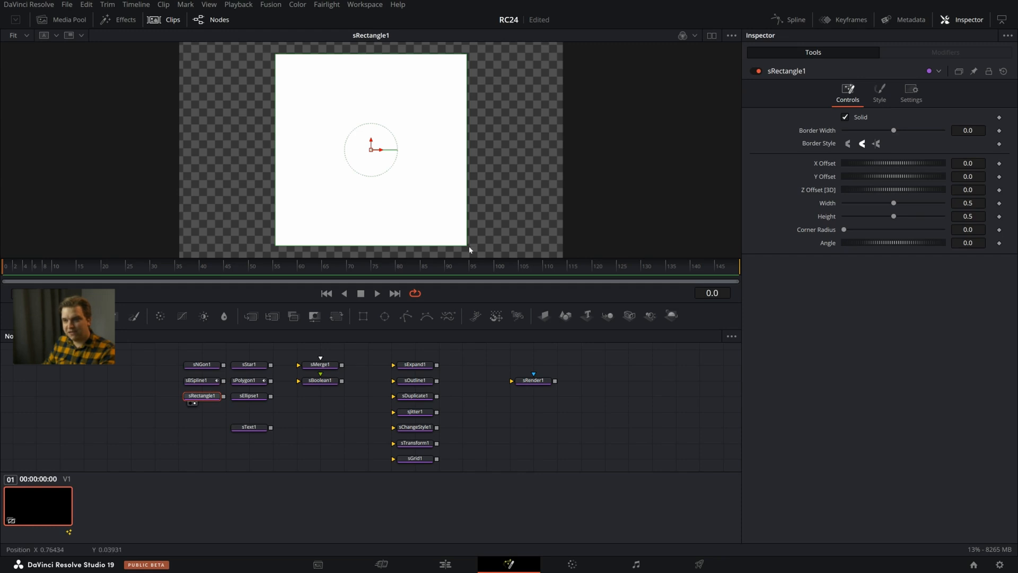
drag(467, 246, 500, 227)
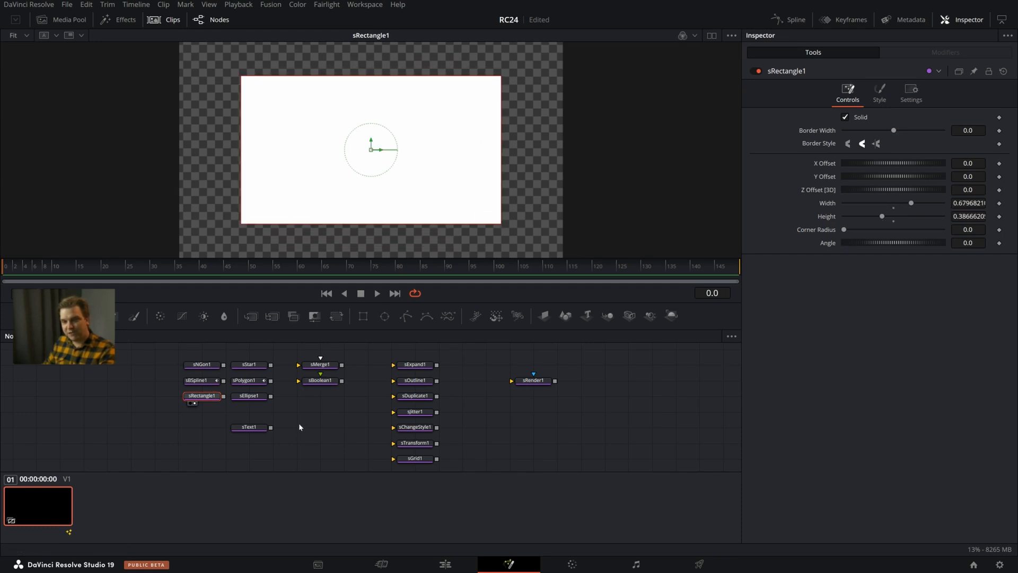
Show sText1 in the viewer and enter the text "neattttttt"
click(254, 429)
key(1)
click(766, 163)
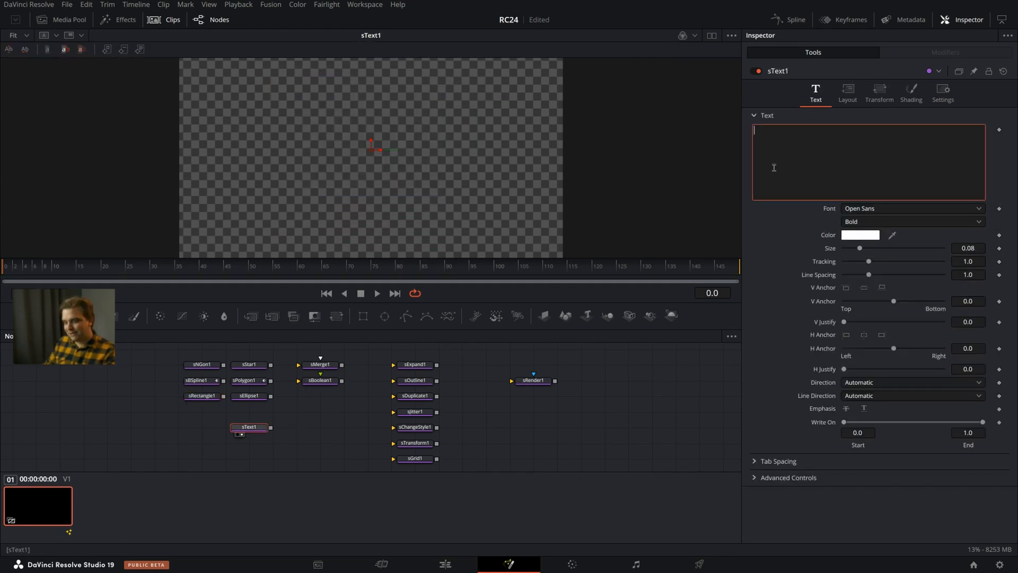
text(neattttttt)
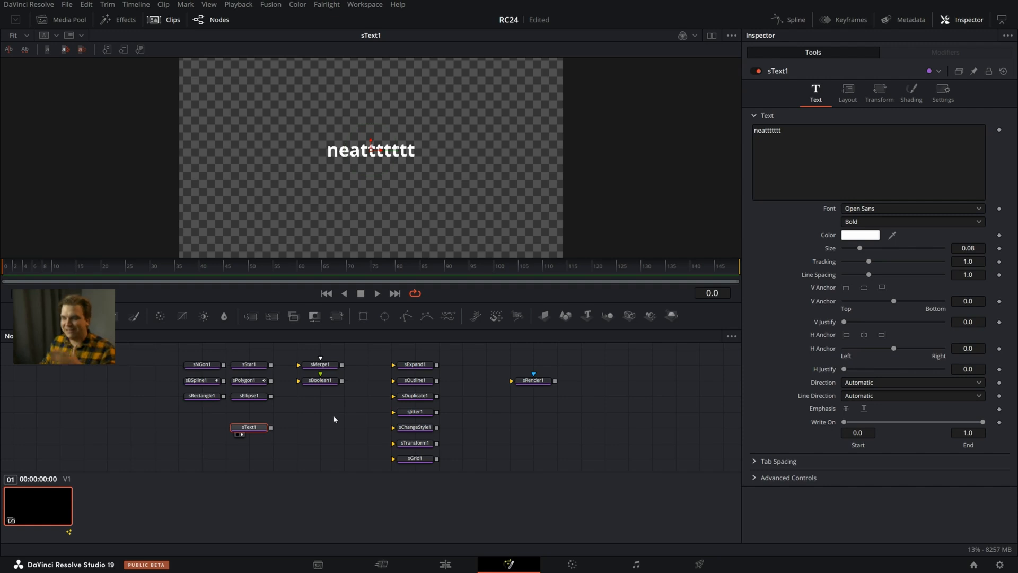
Show sEllipse1 in the viewer and turn it into an outline with Solid off and a Border Width of 0.0076
scroll(302, 420, up, 2)
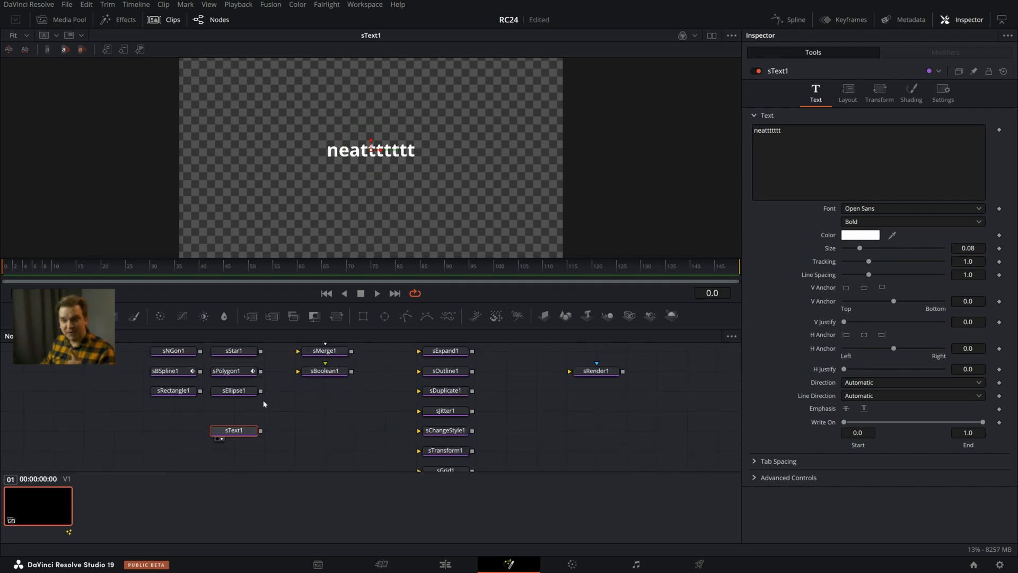
click(265, 414)
key(1)
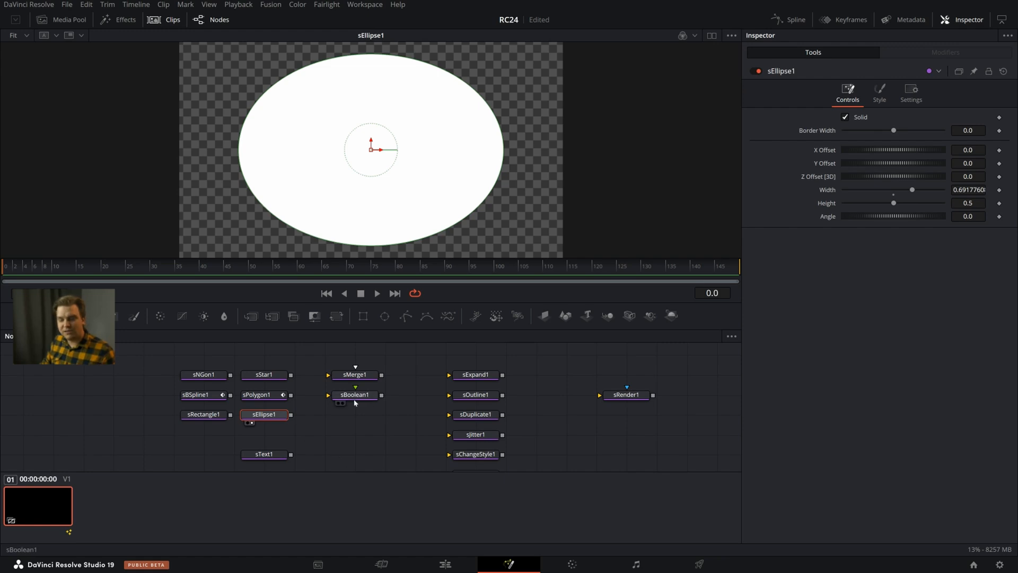
click(845, 117)
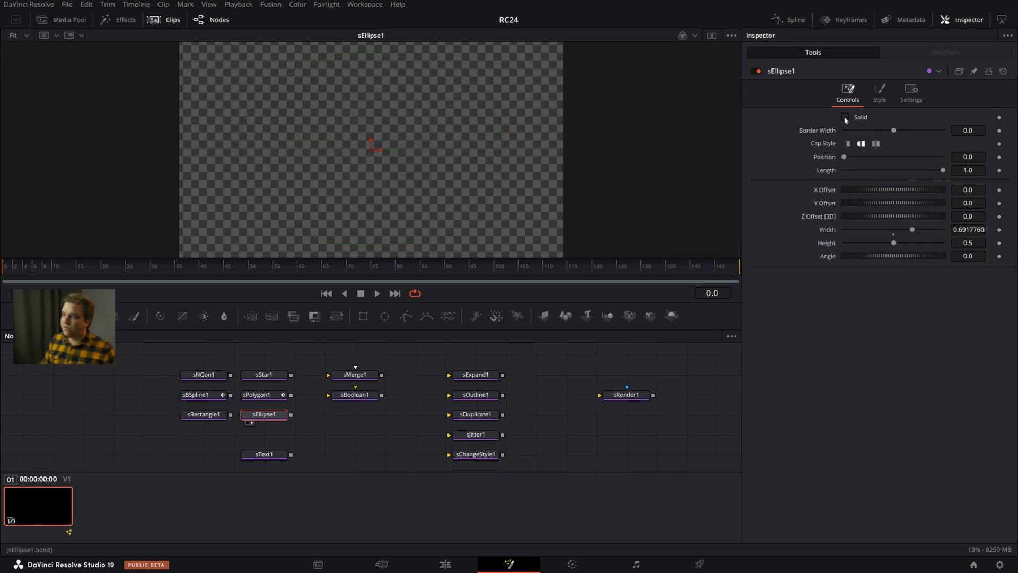
drag(894, 131, 895, 131)
click(844, 117)
click(845, 117)
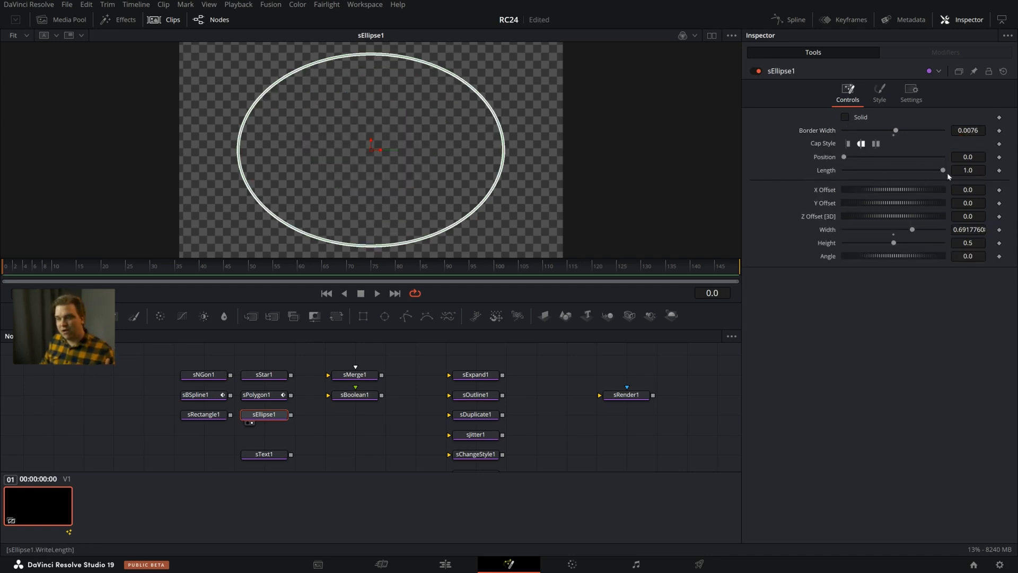
Shorten sEllipse1's outline to a Length of 0.722, and run its Position up to 3 and back to 0
drag(942, 171, 916, 205)
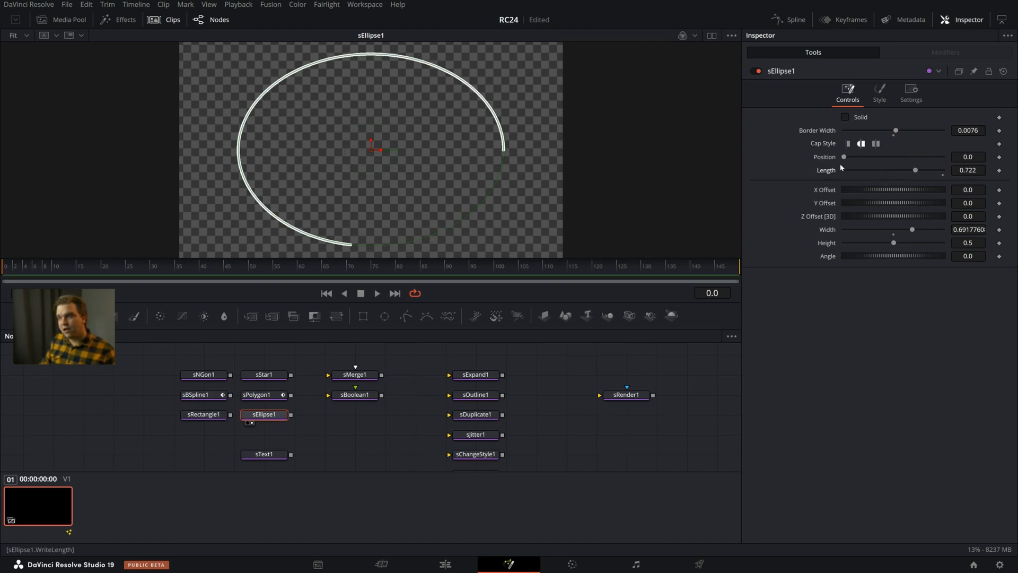
drag(844, 158, 957, 167)
click(973, 158)
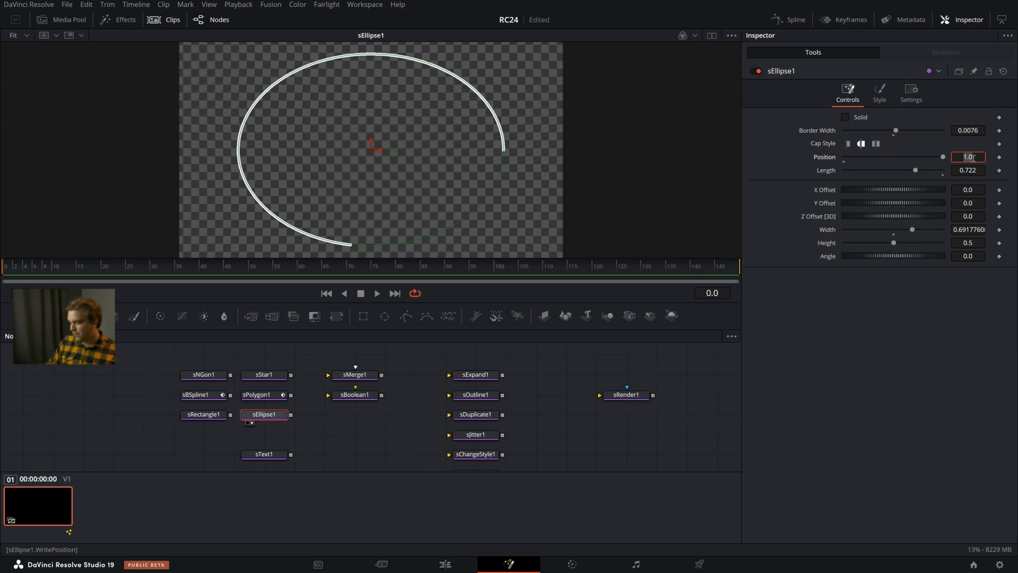
text(3)
key(Tab)
drag(918, 157, 831, 182)
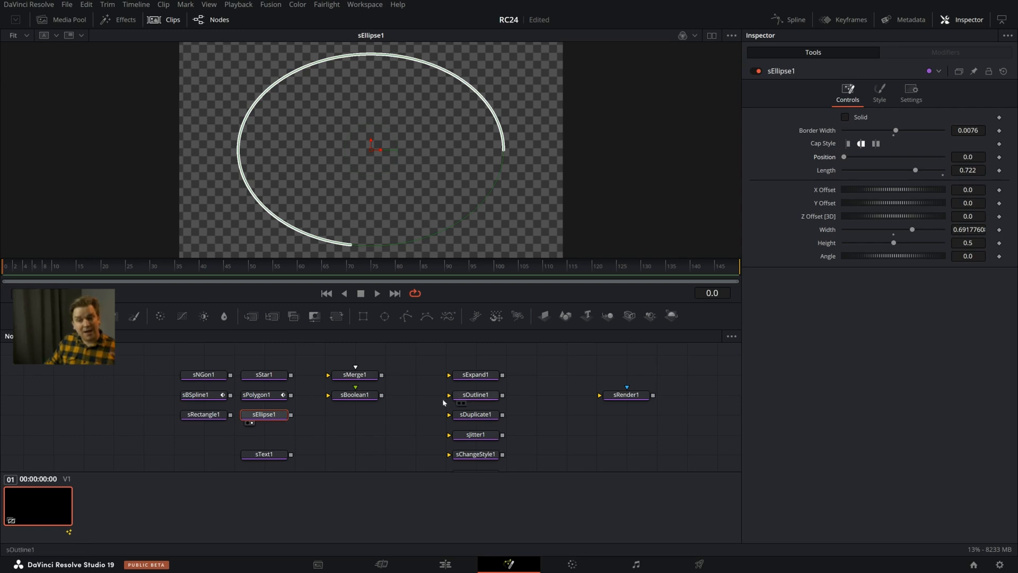
Show sText1 in the viewer and enlarge its Size to about 0.13
scroll(371, 418, down, 1)
click(260, 431)
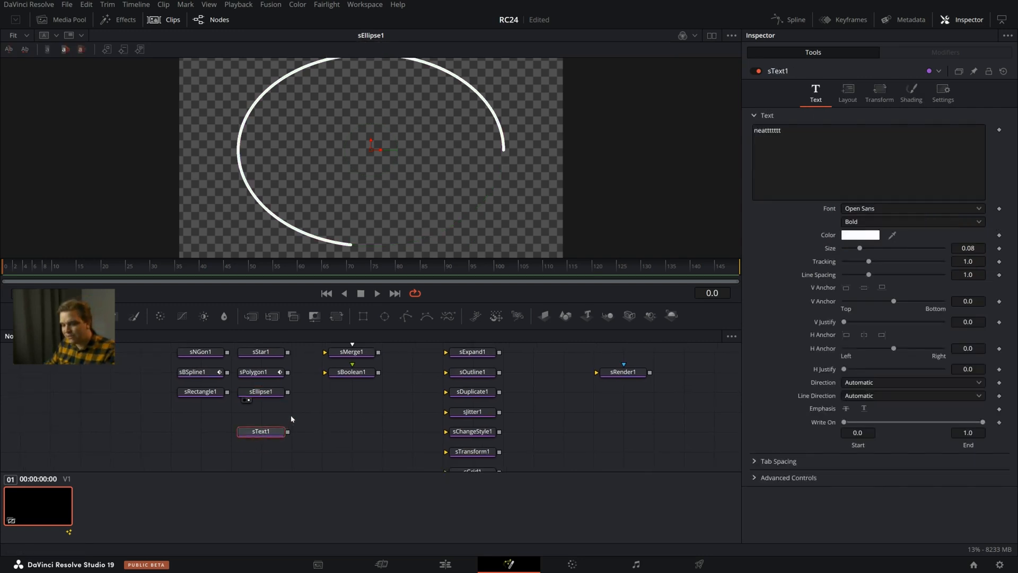
key(1)
drag(859, 248, 870, 247)
scroll(363, 428, down, 2)
drag(334, 424, 349, 414)
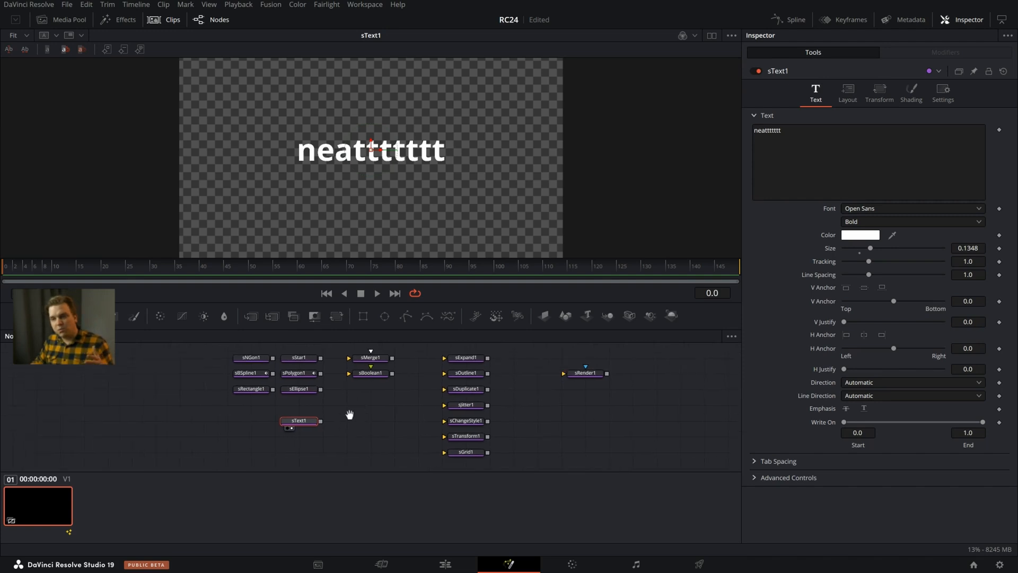
Pull sOutline1 out of the modifier column, connect sPolygon1 to it, and show the outlined polygon in the viewer
scroll(520, 425, down, 1)
drag(500, 378, 465, 442)
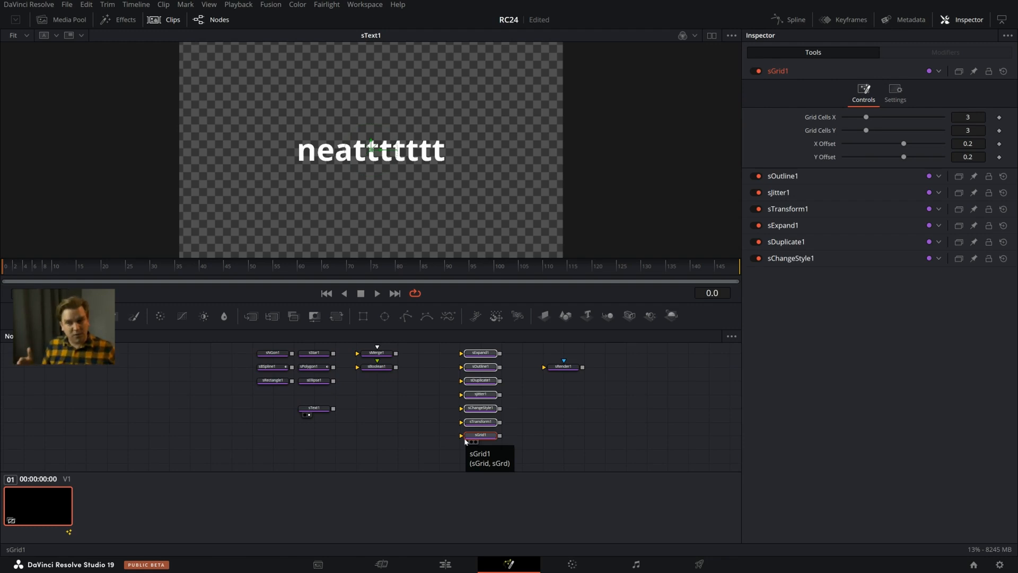
drag(468, 367, 386, 393)
click(313, 367)
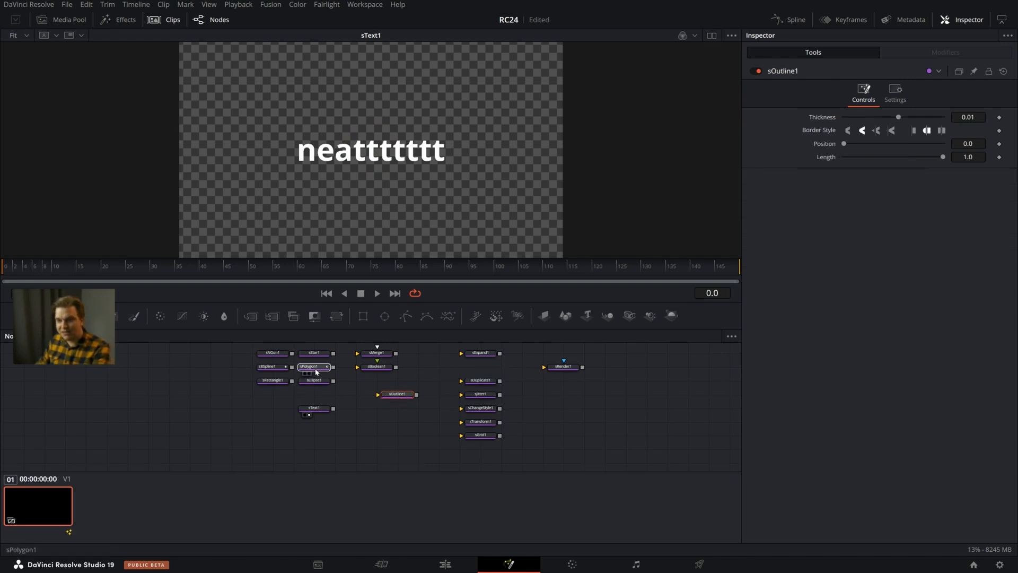
key(1)
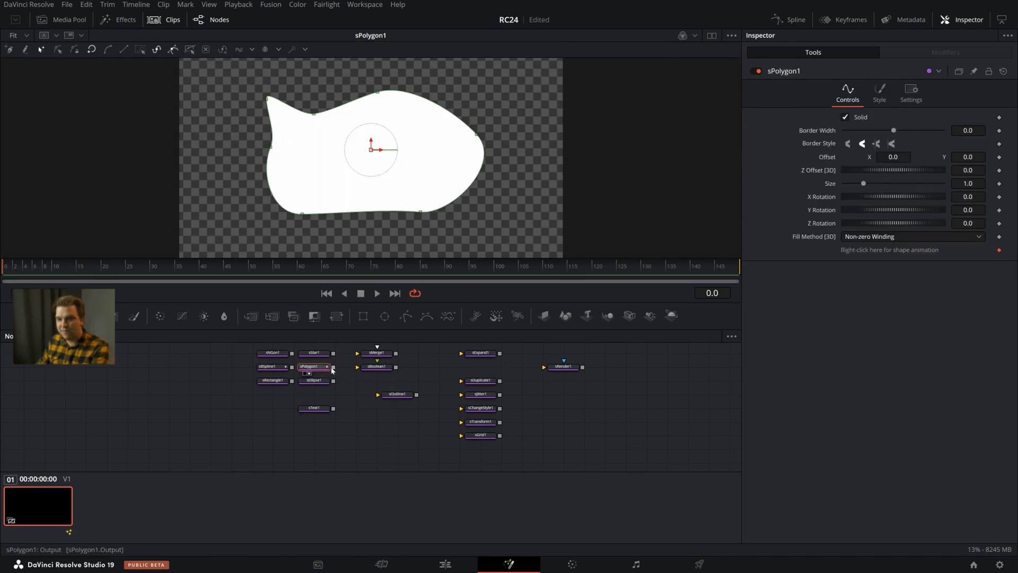
drag(333, 367, 392, 397)
click(392, 395)
key(1)
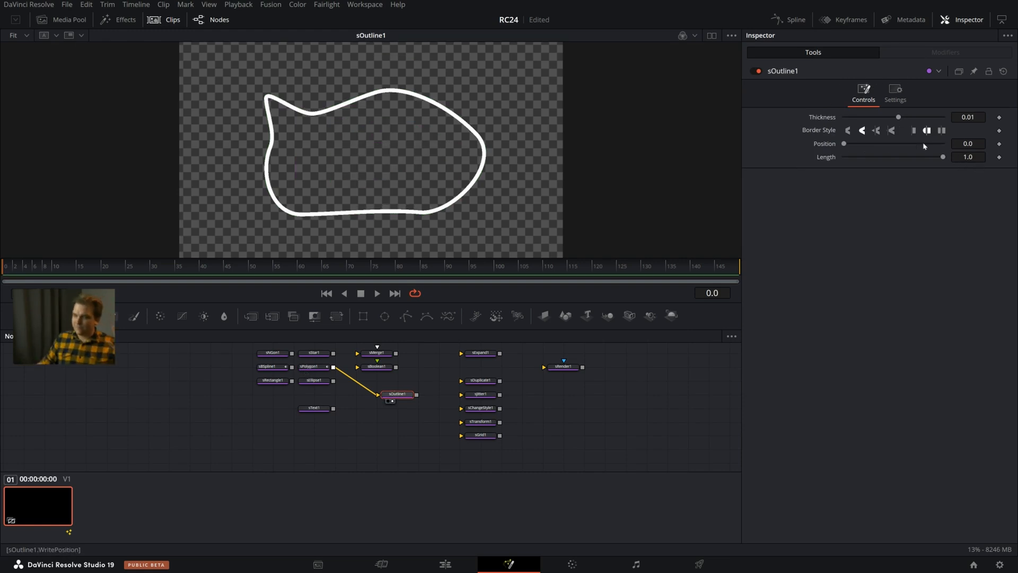
Feed sText1 into sOutline1 instead of the polygon and reduce the outline Thickness to 0.0022
mouse_move(378, 395)
mouse_down()
mouse_move(342, 408)
mouse_move(391, 397)
mouse_up()
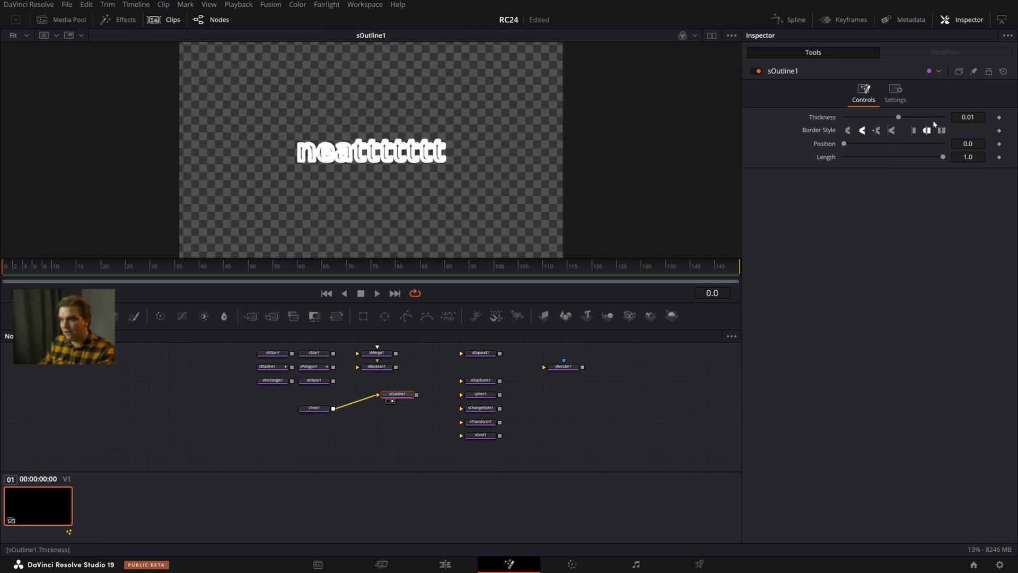
drag(973, 117, 955, 117)
scroll(344, 151, up, 4)
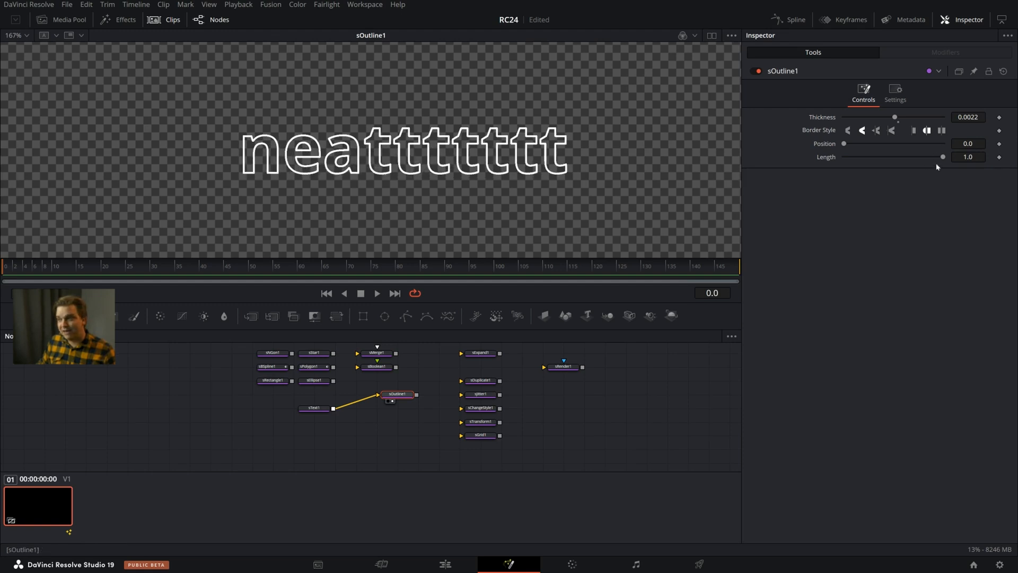
Shorten the text outline's Length to try write-on, switch to flat caps, and restore the Length to 1.0
mouse_move(943, 157)
mouse_down()
mouse_move(836, 159)
mouse_move(859, 169)
mouse_move(910, 158)
mouse_up()
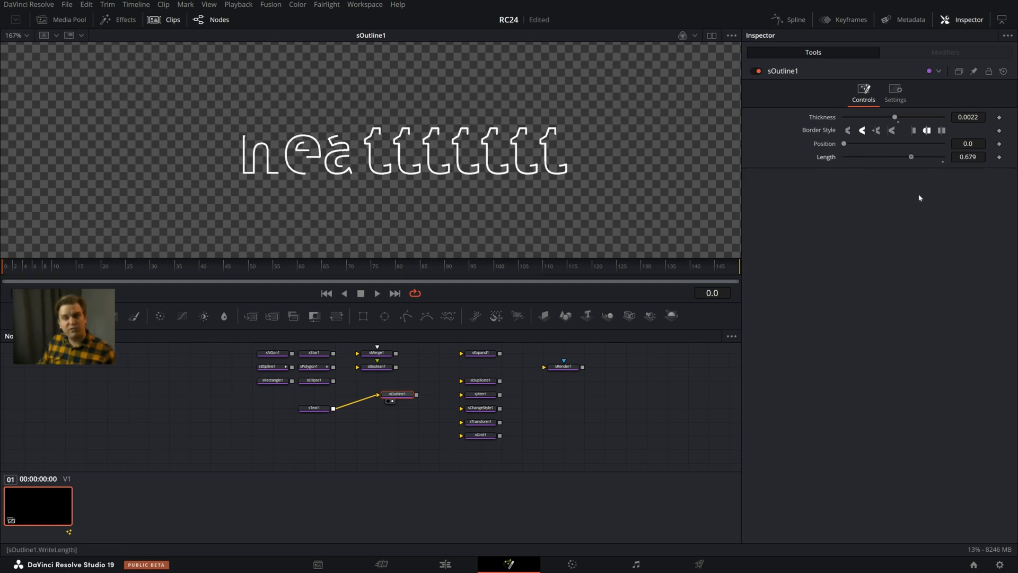
drag(918, 195, 963, 211)
click(913, 131)
mouse_move(939, 158)
mouse_down()
mouse_move(841, 170)
mouse_move(954, 225)
mouse_up()
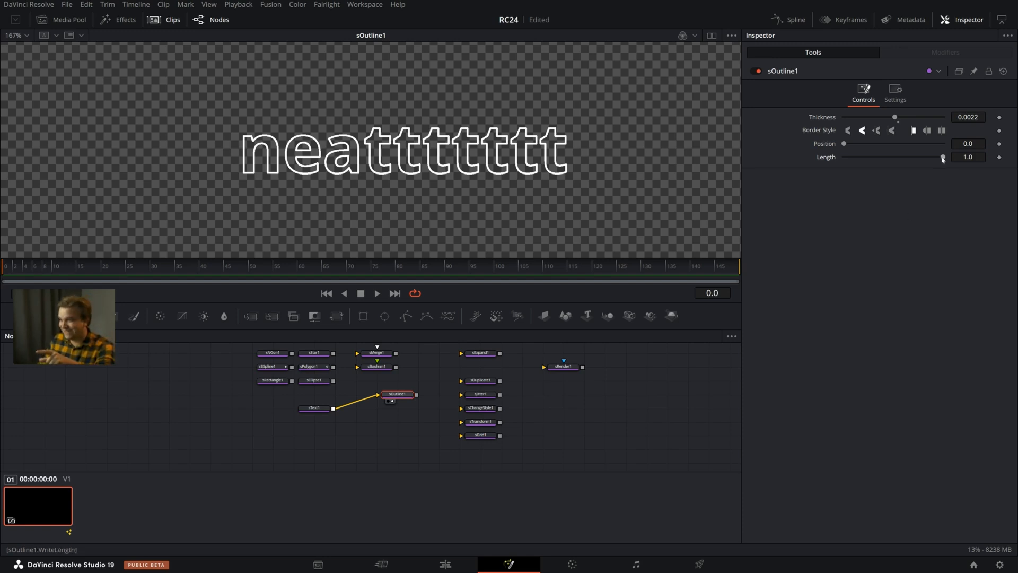
drag(942, 157, 993, 222)
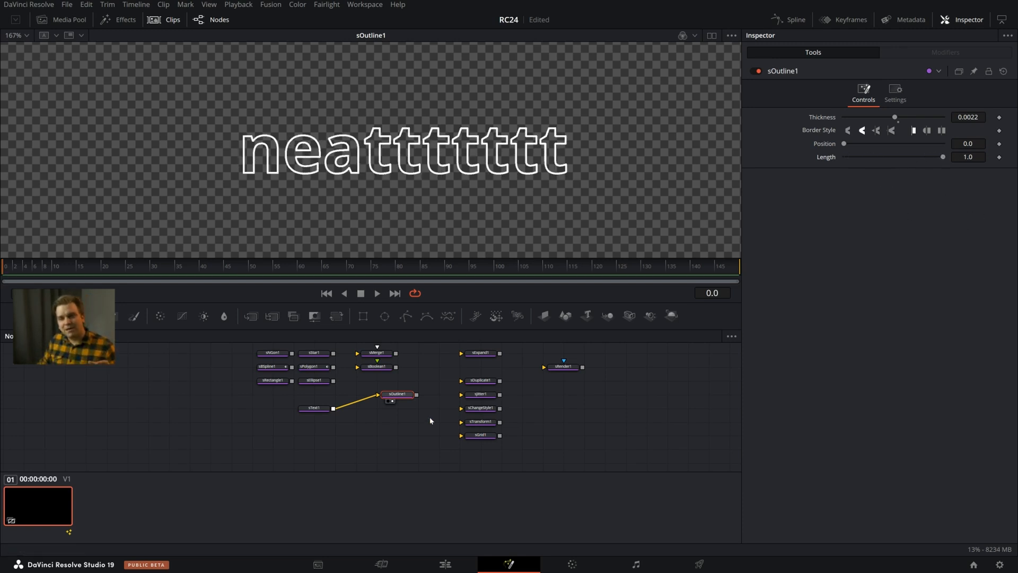
Align sOutline1 with sText1, then replace its text input with sPolygon1 and show the outlined polygon
drag(396, 399, 403, 408)
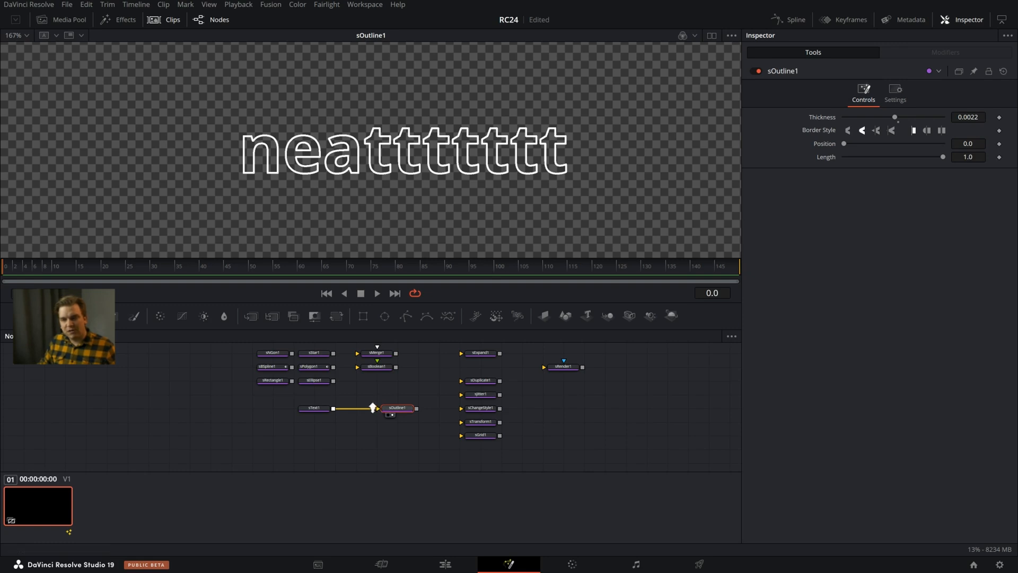
scroll(371, 410, up, 2)
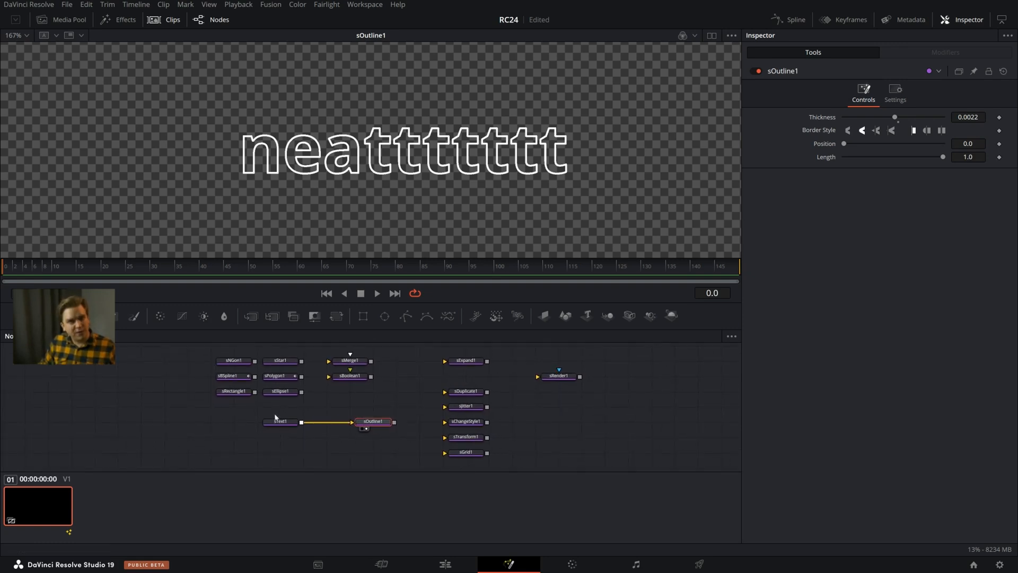
click(276, 377)
key(2)
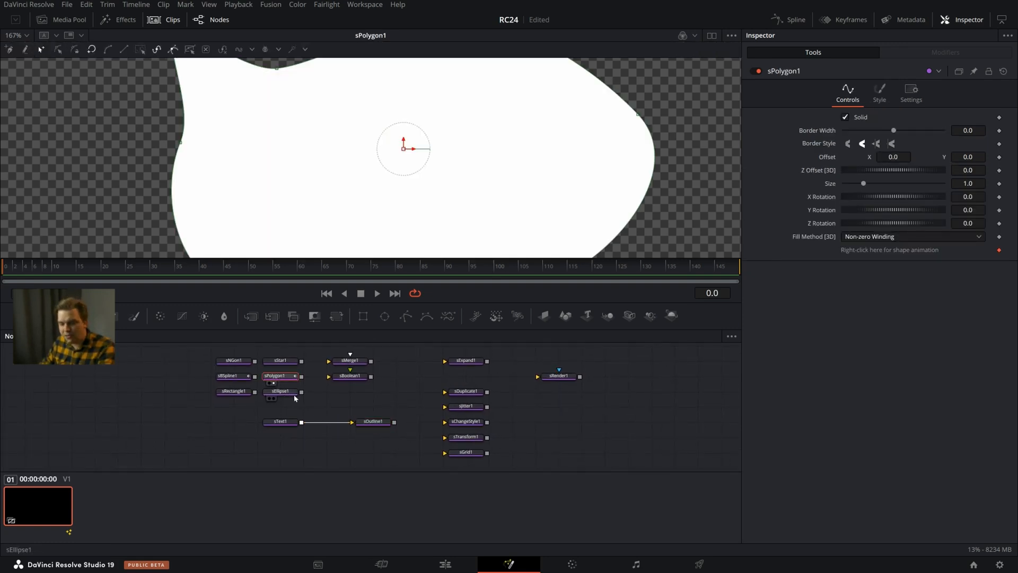
drag(301, 375, 352, 421)
click(371, 419)
key(2)
scroll(371, 419, down, 3)
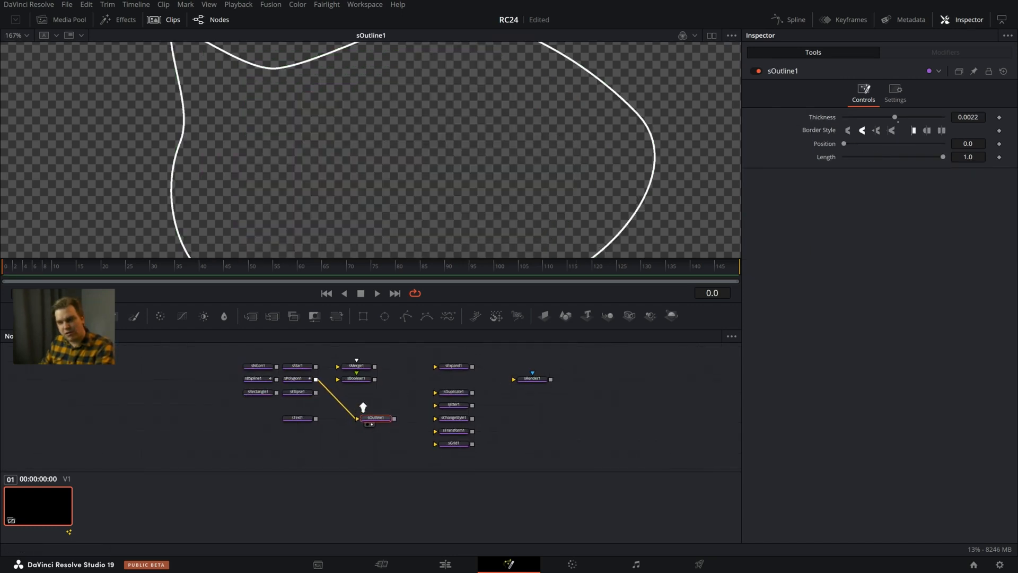
Return sOutline1 disconnected to the modifier column, then connect sEllipse1 to sExpand1 and show it in the viewer
drag(368, 424, 453, 383)
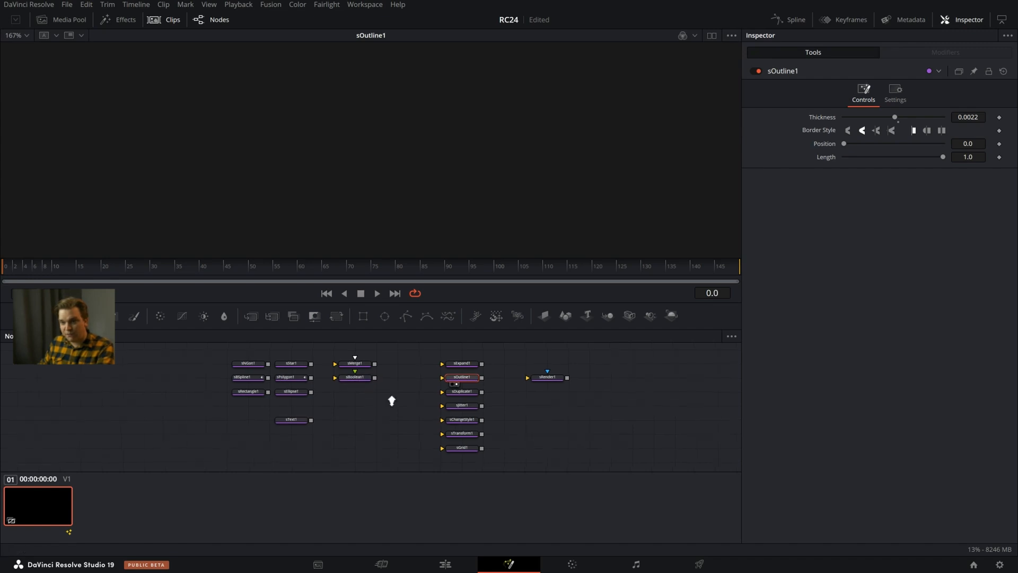
drag(390, 400, 322, 379)
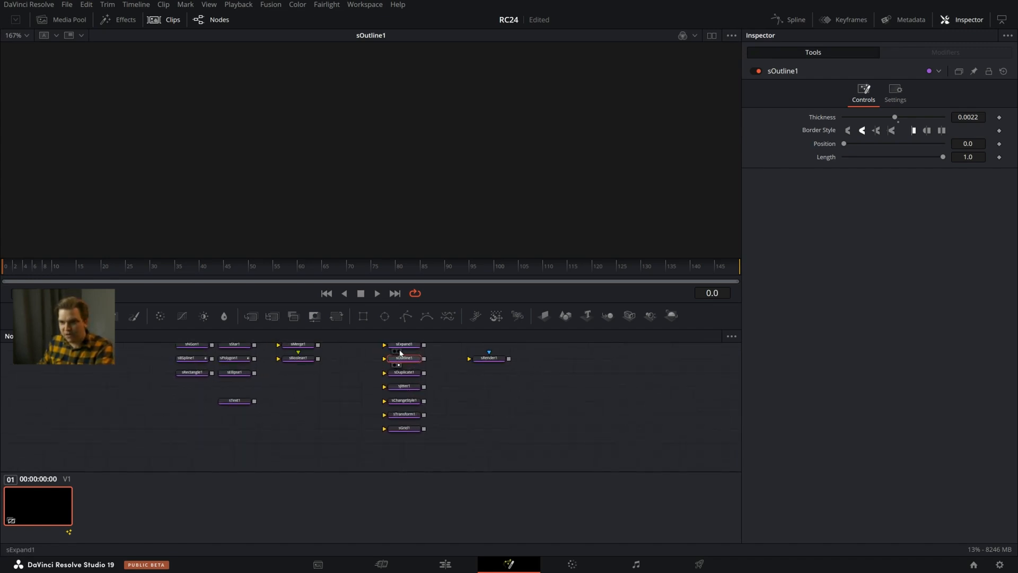
drag(404, 345, 318, 401)
drag(254, 373, 313, 404)
click(313, 406)
scroll(304, 392, up, 4)
scroll(348, 393, down, 3)
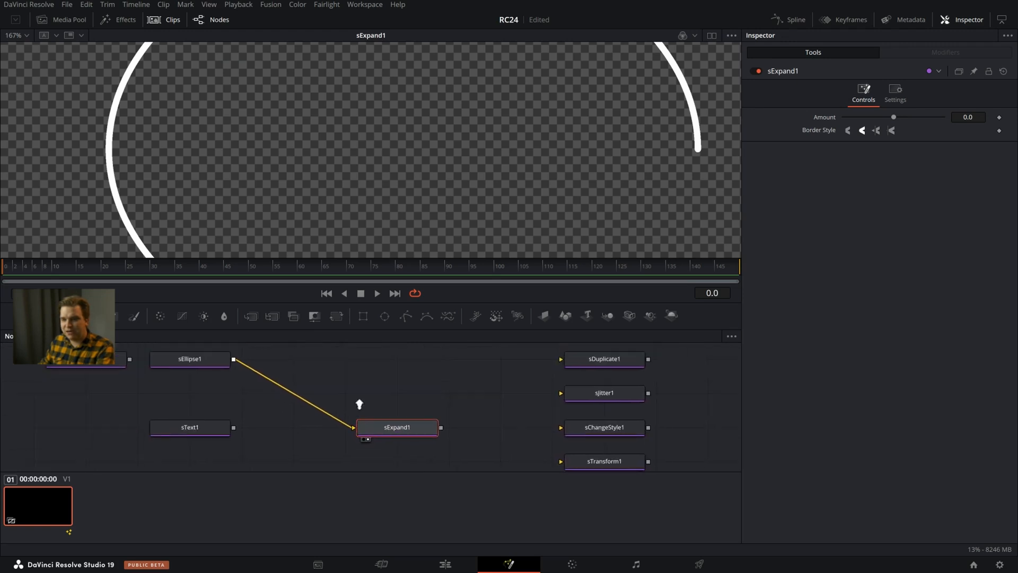
scroll(307, 216, down, 5)
Make sEllipse1 solid and shrink it with a negative Amount on sExpand1
click(250, 372)
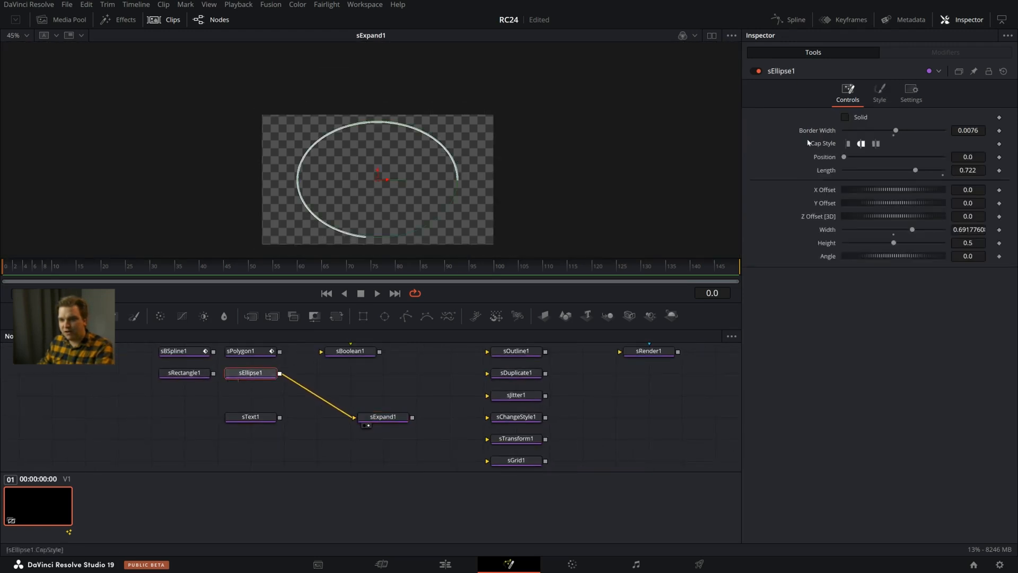
click(844, 116)
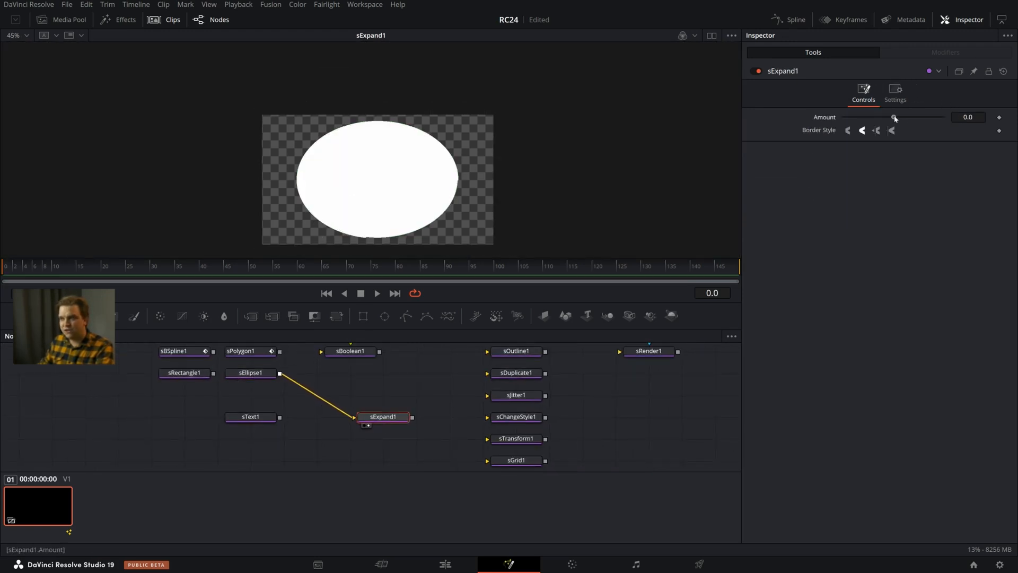
drag(893, 117, 844, 117)
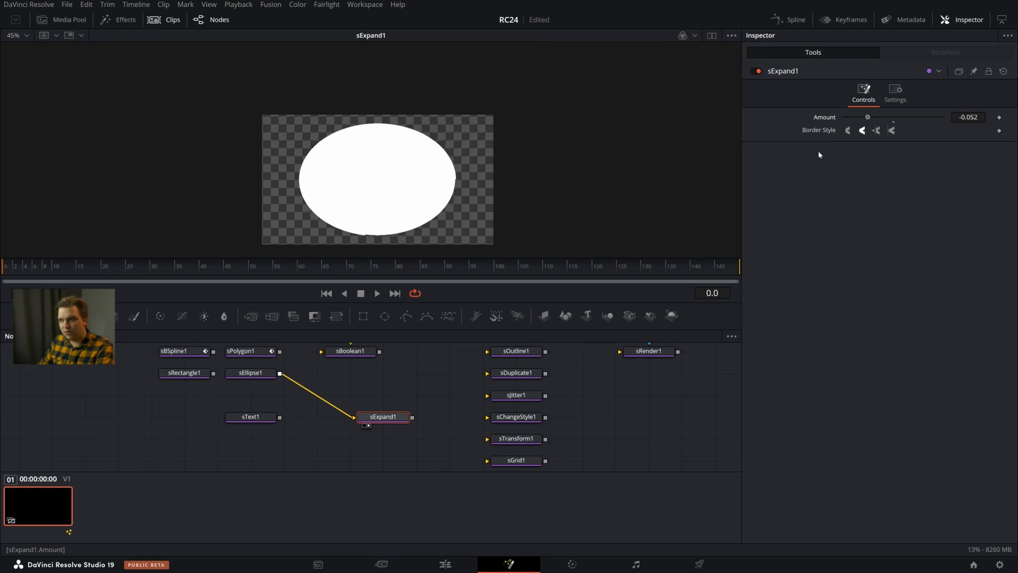
Enter -5 for sExpand1's Amount, try values up to -0.3308, and finish by lowering it to -6.4
click(968, 121)
key(BackSpace)
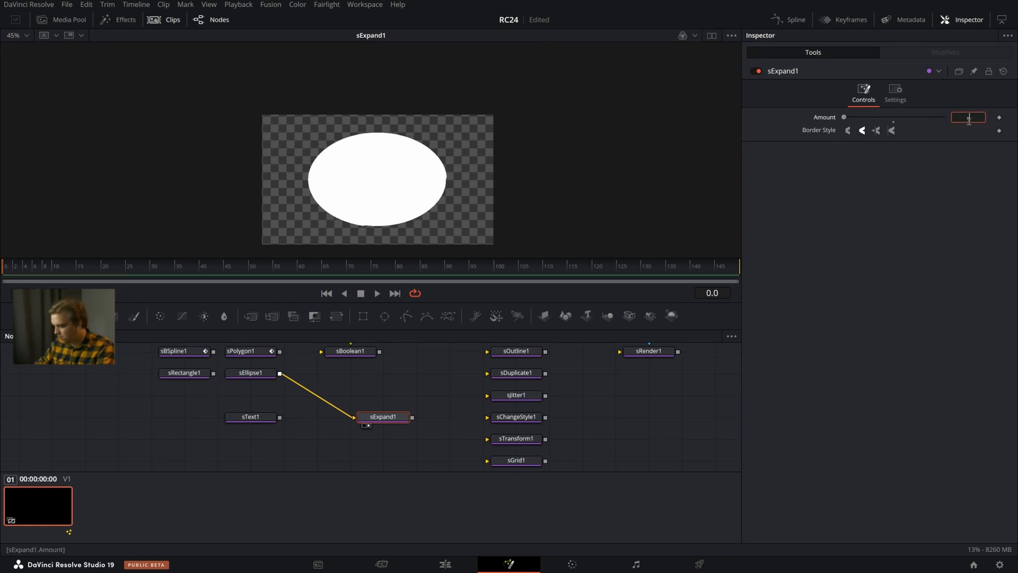
text(-5)
key(Return)
drag(844, 118, 894, 132)
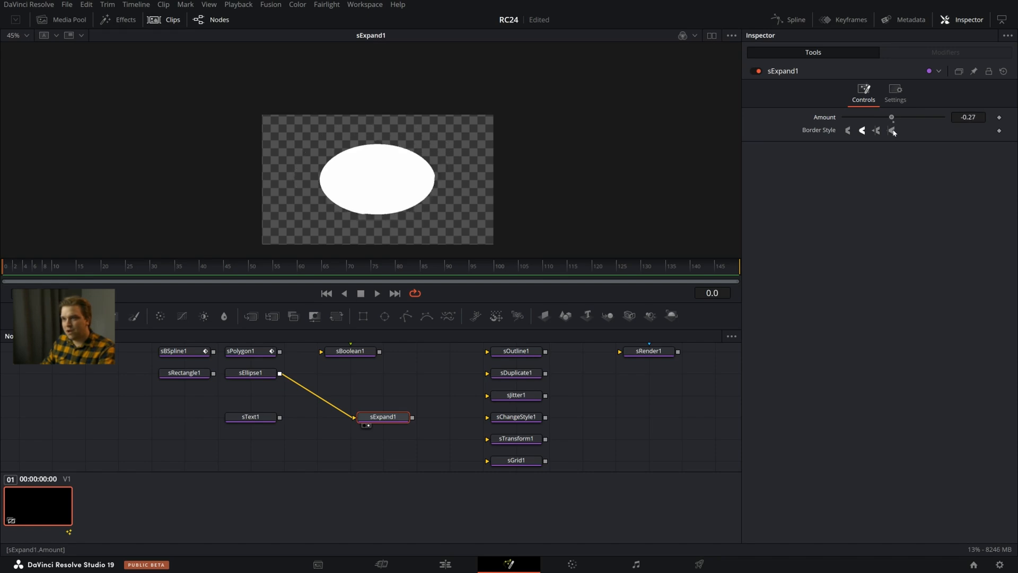
click(975, 120)
drag(968, 117, 963, 117)
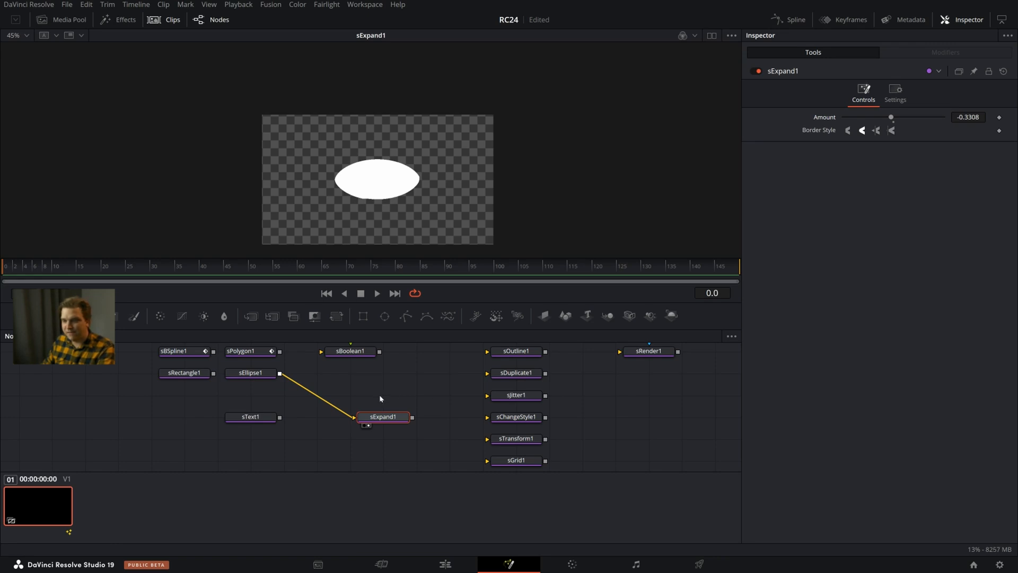
click(1003, 72)
drag(893, 117, 730, 195)
Set sExpand1 aside disconnected, and connect sEllipse1 to sDuplicate1 and show it in the viewer
scroll(419, 376, down, 2)
scroll(400, 403, up, 1)
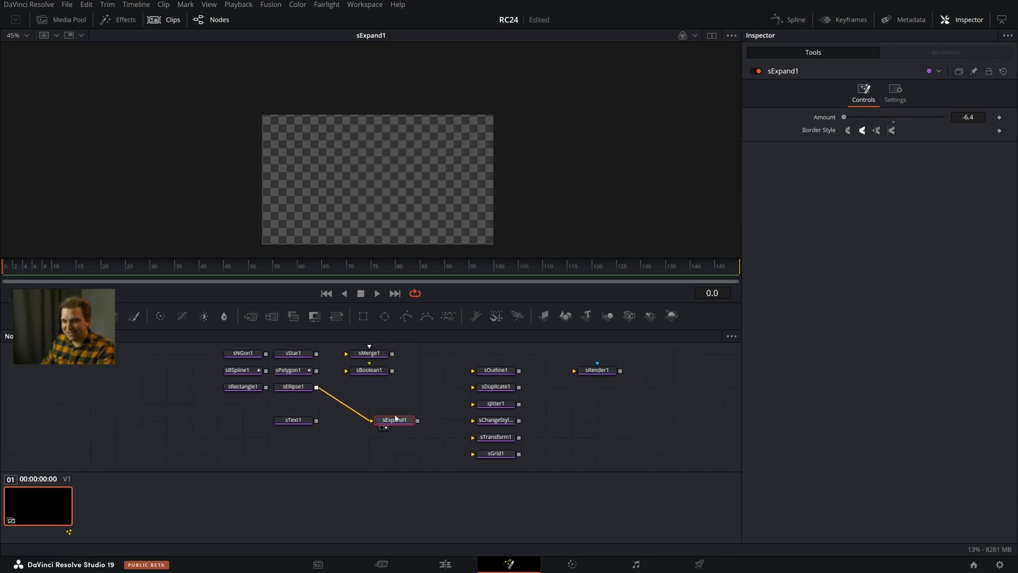
drag(397, 418, 445, 353)
drag(495, 386, 394, 419)
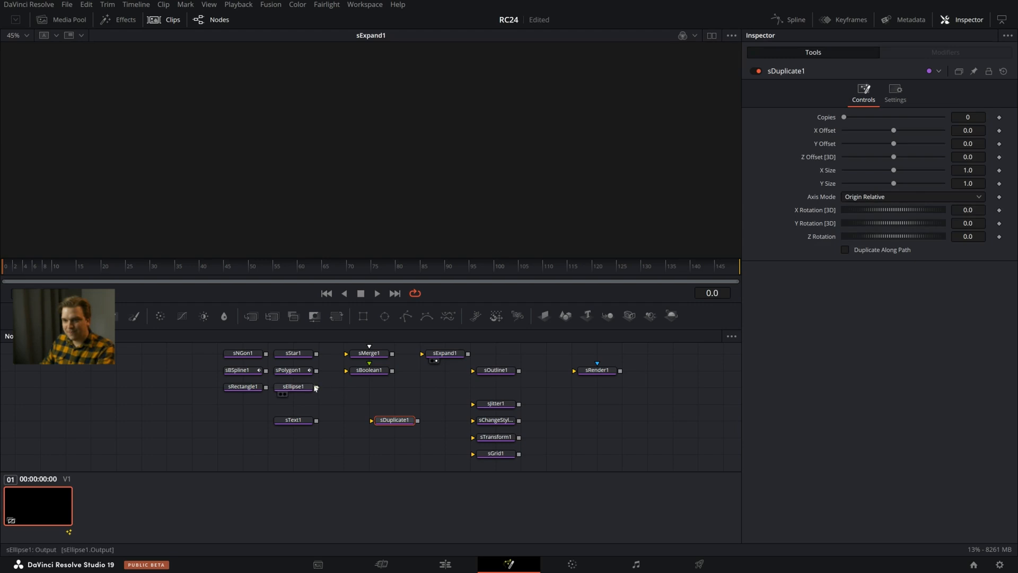
drag(316, 386, 382, 426)
click(382, 427)
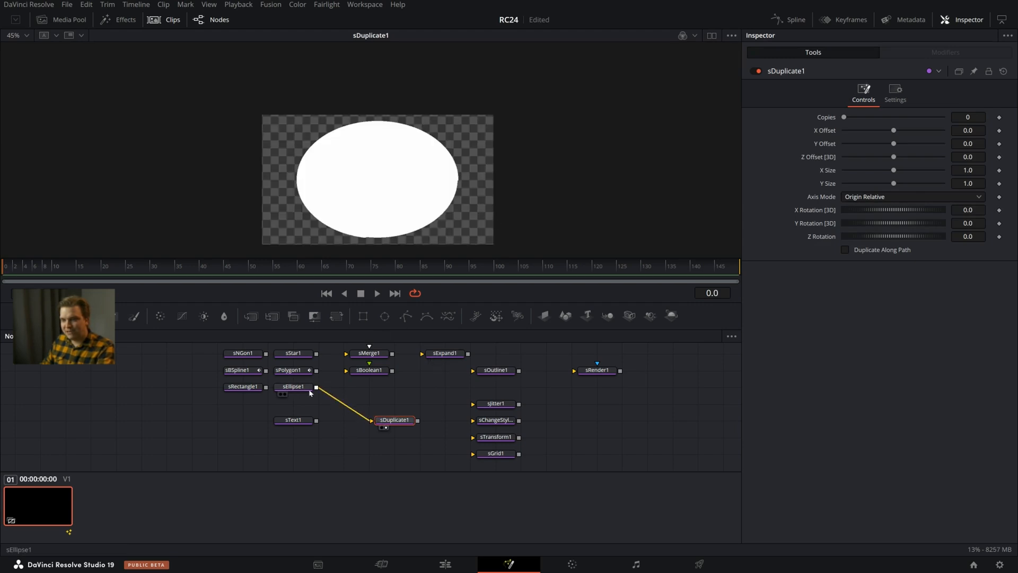
Insert sTransform1 before sDuplicate1 to shrink the ellipse, and make 5 copies with X Offset 0.17 and Y Offset -0.022
drag(485, 438, 342, 407)
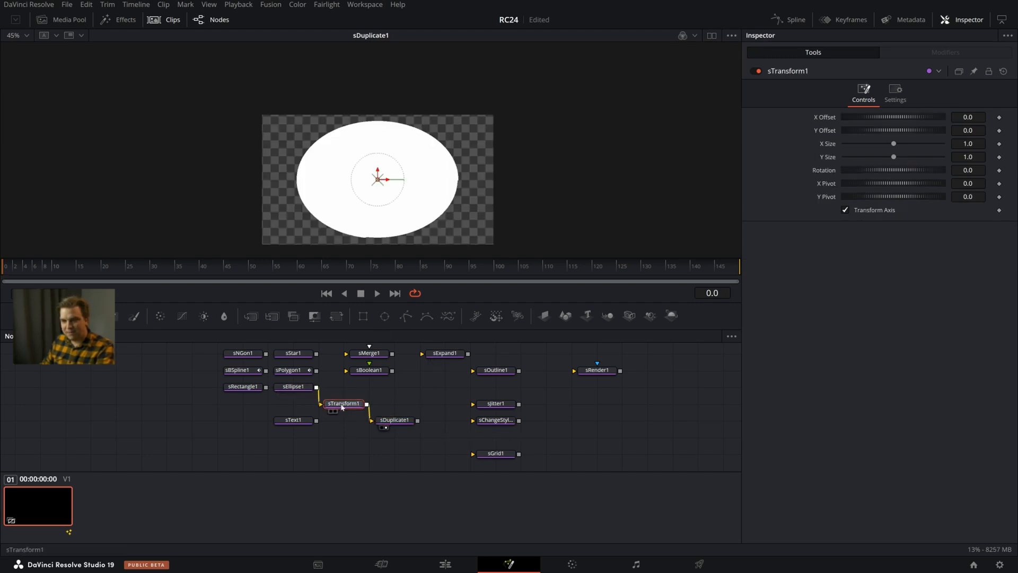
mouse_move(893, 143)
mouse_down()
mouse_move(858, 143)
mouse_move(864, 156)
mouse_move(855, 157)
mouse_move(901, 133)
mouse_up()
click(393, 421)
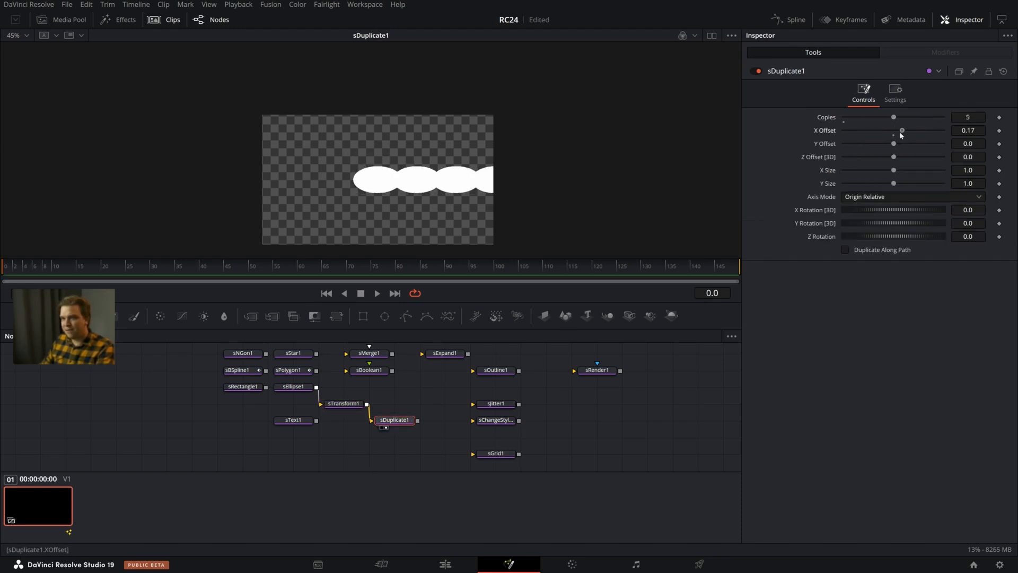
drag(962, 145, 958, 146)
Turn on Duplicate Along Path for sDuplicate1, draw a wavy path across the frame, and reshape its middle and end points
drag(364, 192, 308, 153)
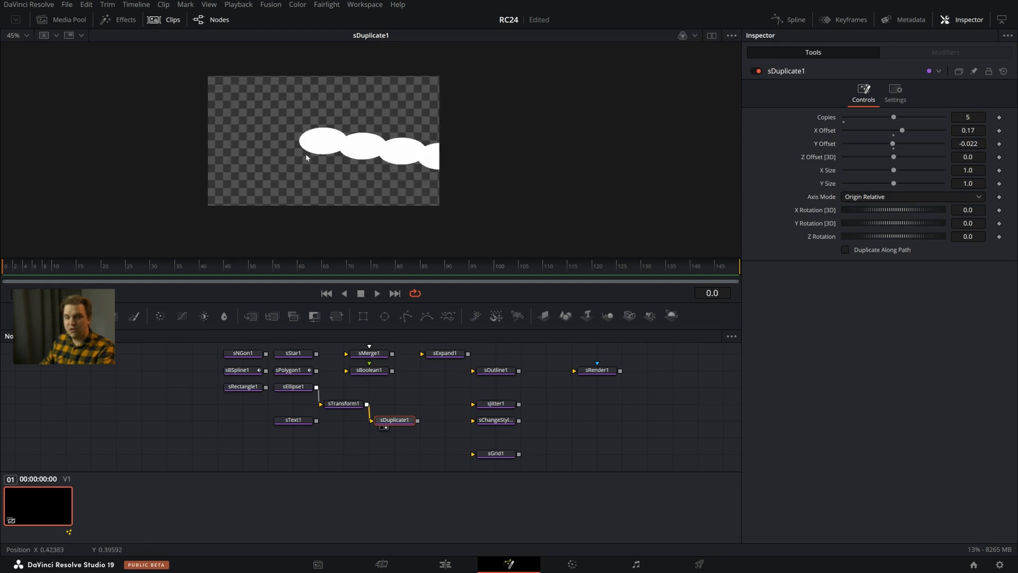
scroll(307, 154, up, 1)
click(845, 249)
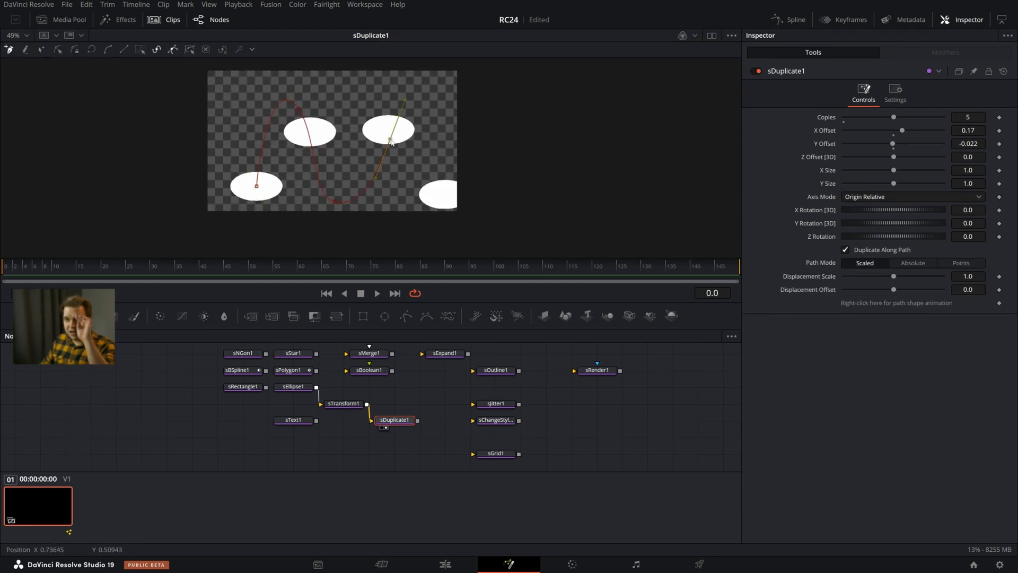
drag(390, 139, 406, 133)
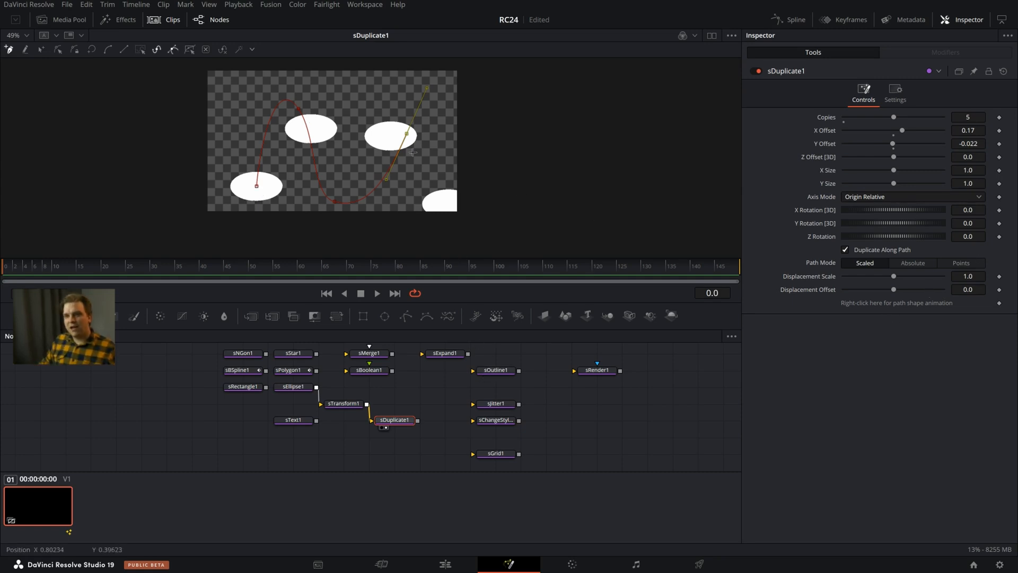
drag(300, 111, 306, 131)
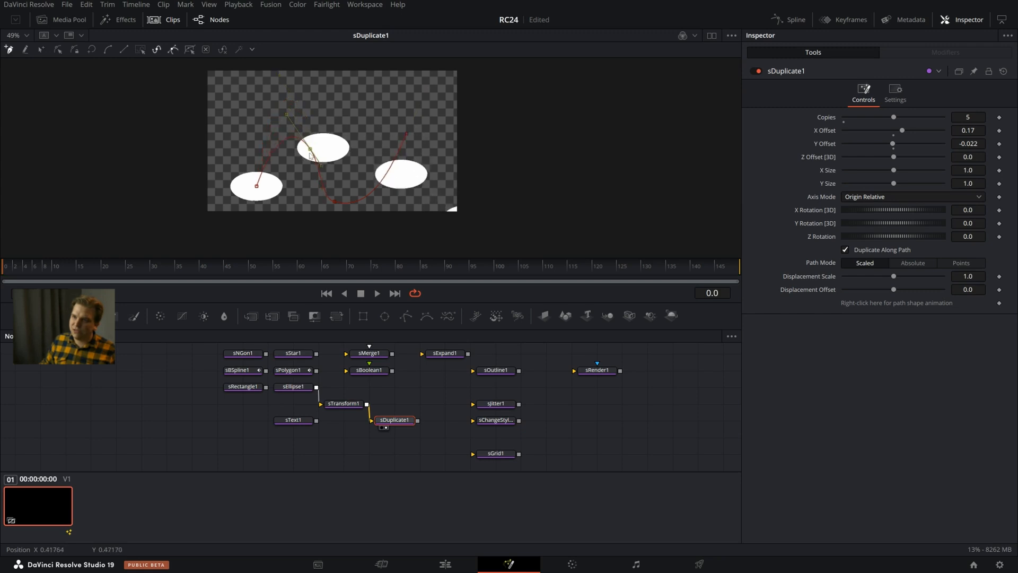
Reshape the sDuplicate1 path into a shorter, flatter wave by moving its end point and both middle points
drag(406, 135, 353, 167)
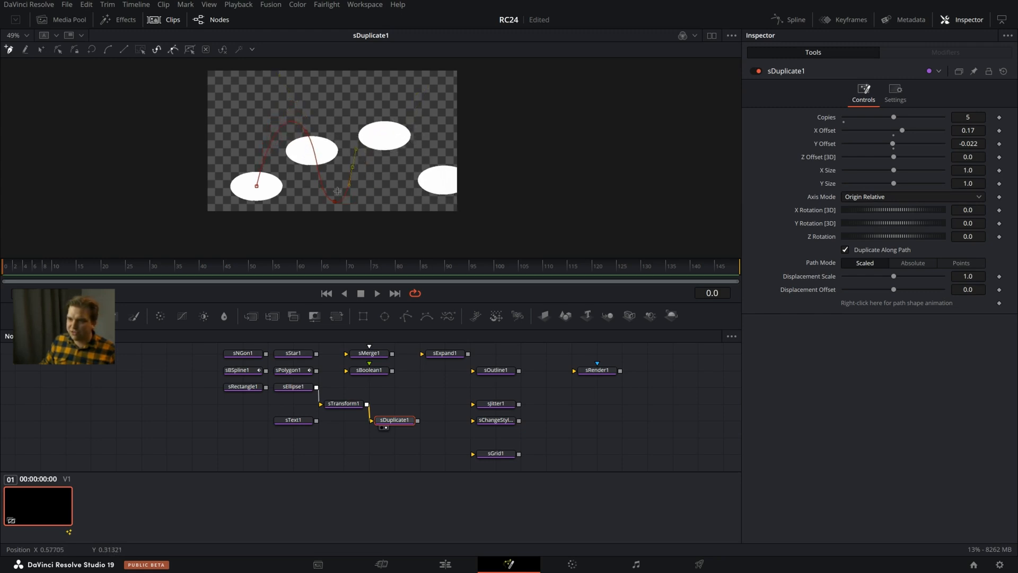
drag(334, 202, 317, 185)
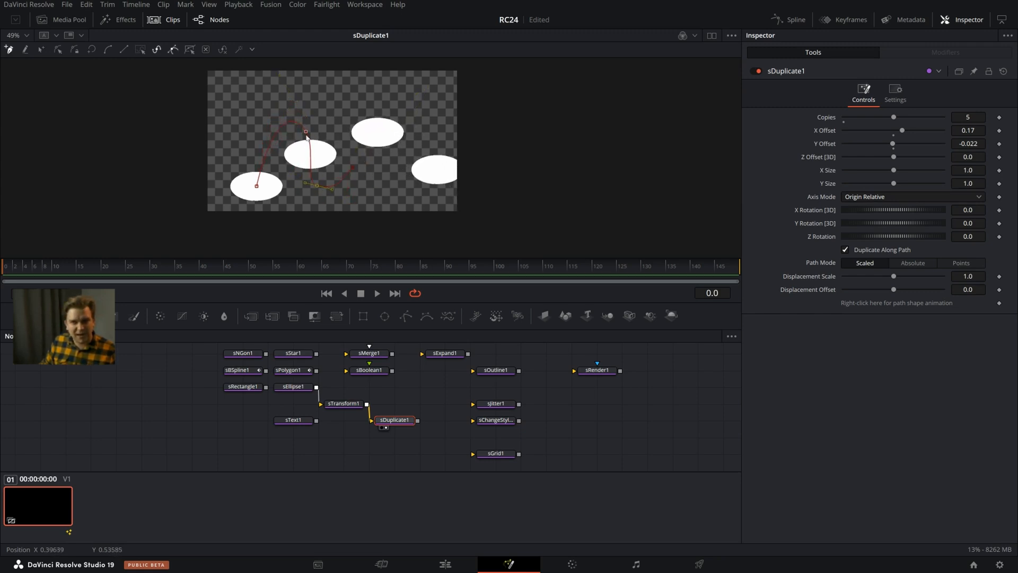
drag(306, 131, 290, 130)
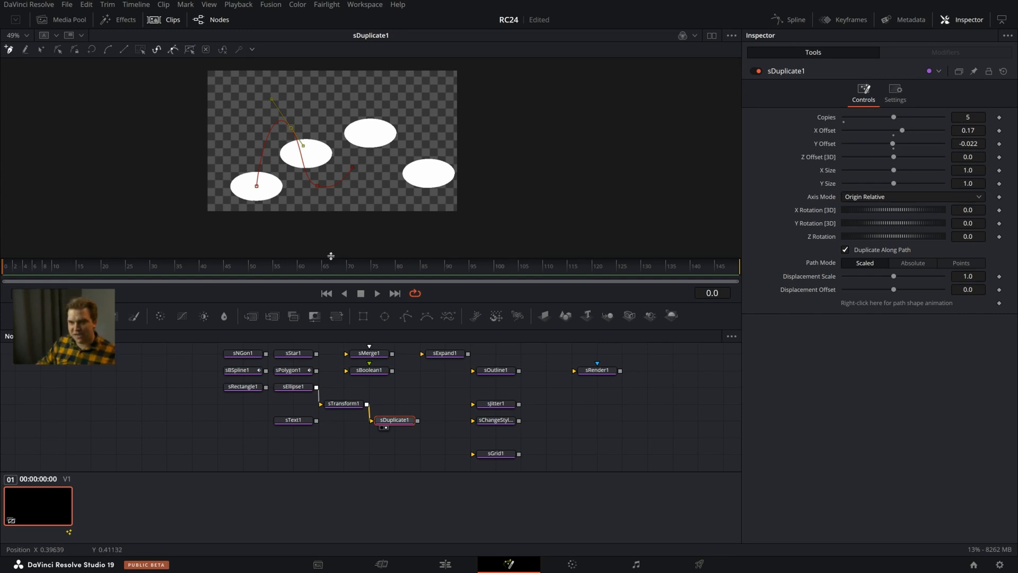
scroll(359, 199, up, 4)
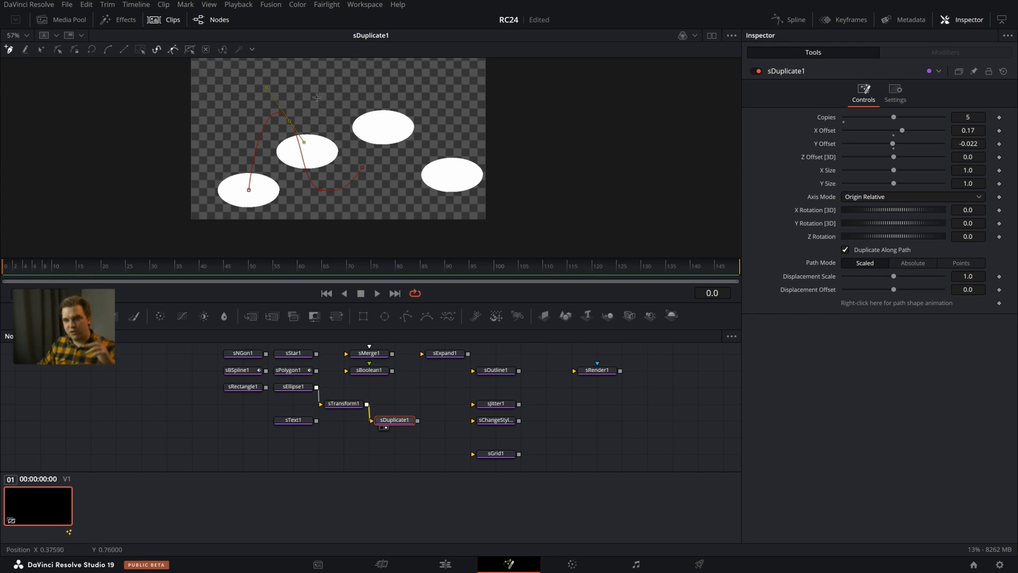
Delete the sTransform1 and sDuplicate1 nodes
drag(423, 401, 389, 451)
key(Delete)
key(Delete)
Feed sEllipse1 into sJitter1 and raise the maximum Shape X Offset to 0.016 and Shape Y Offset to 0.0112
drag(488, 413, 362, 413)
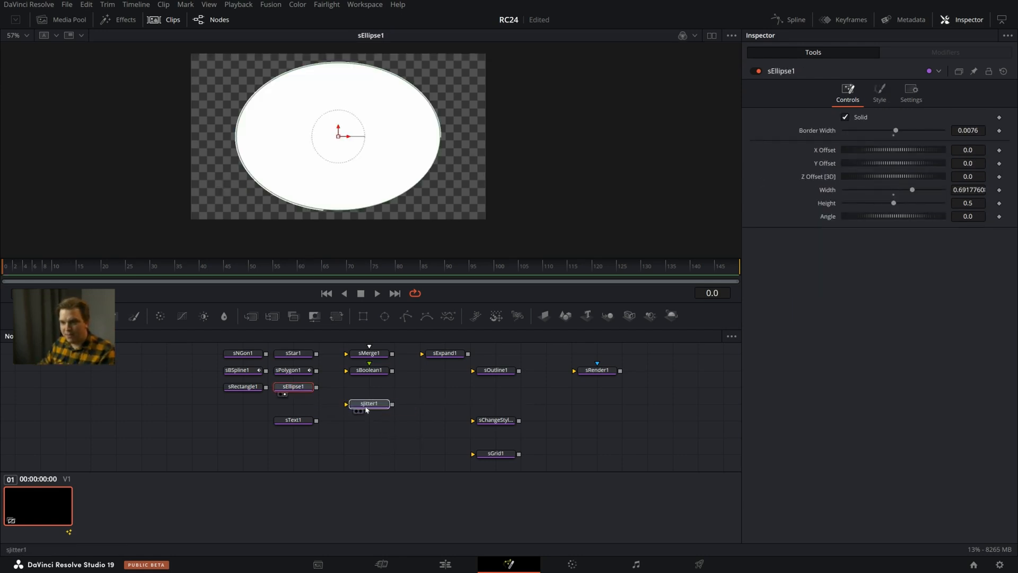
drag(316, 387, 346, 403)
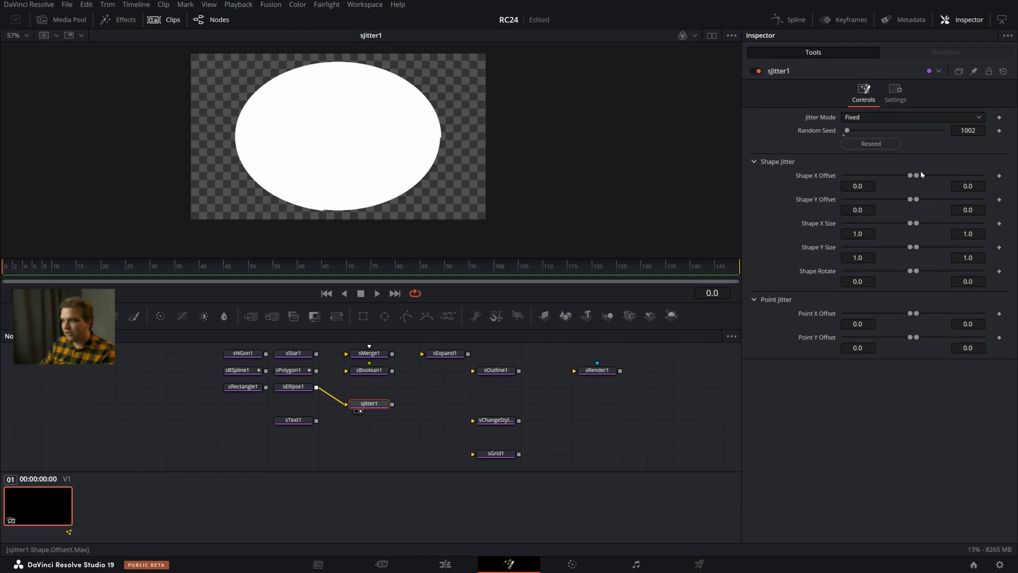
drag(917, 175, 923, 198)
Switch sJitter1 to Random jitter mode and play the composition briefly to preview it
click(884, 115)
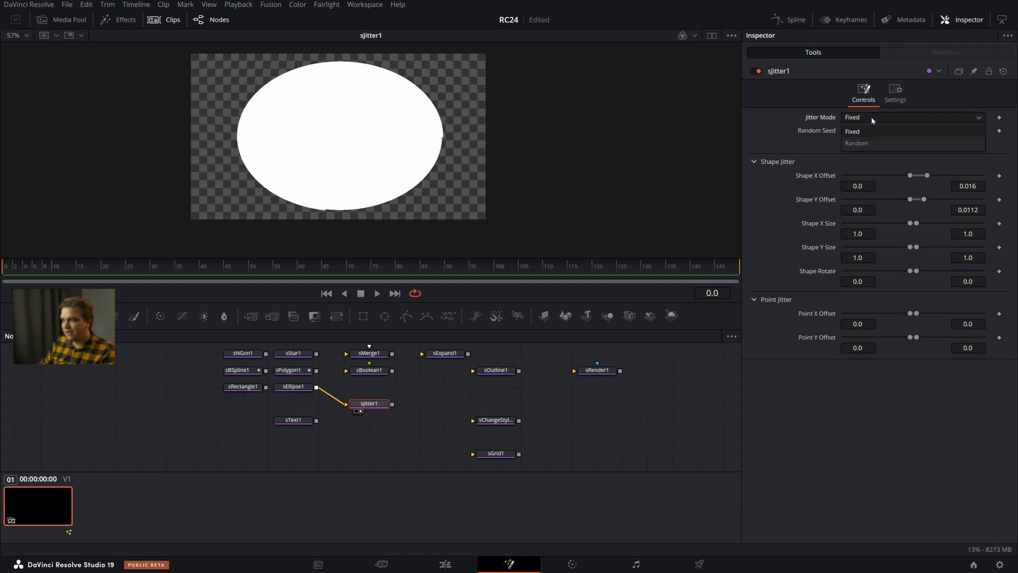
click(862, 143)
key(space)
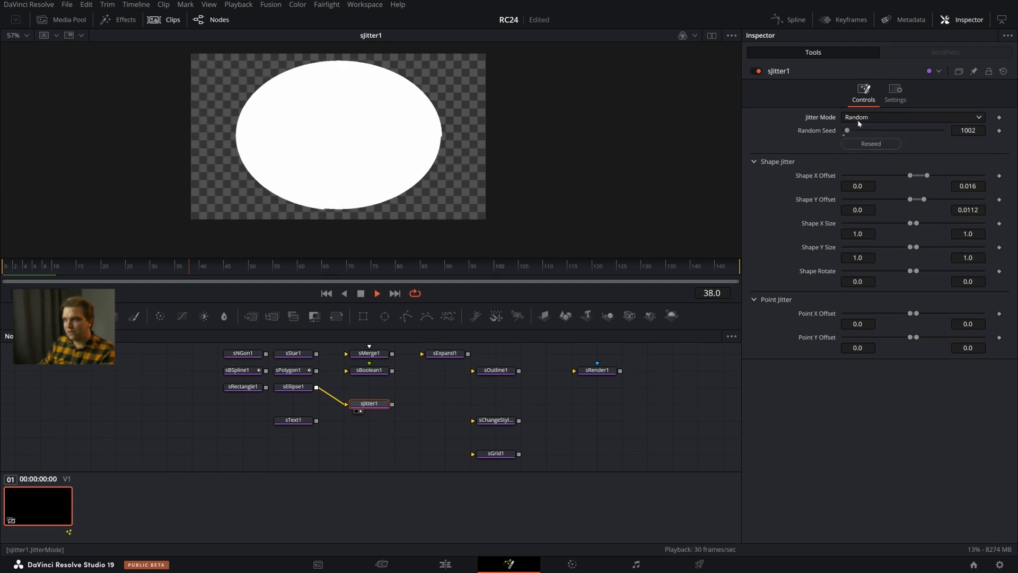
key(space)
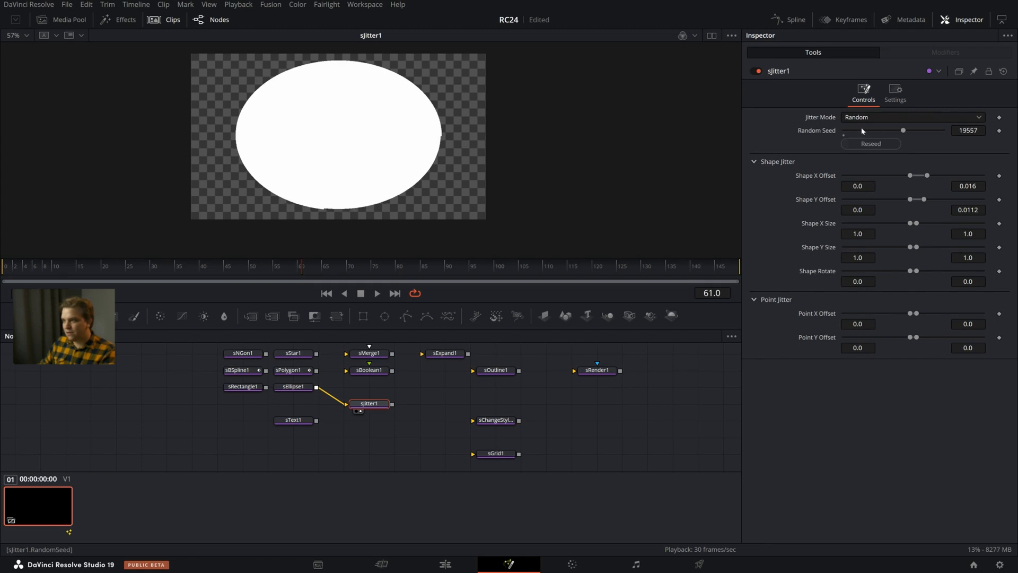
Reseed sJitter1 in Fixed mode and set Point X Offset to -0.1 through -0.0336 and the minimum Point Y Offset to -0.056
click(864, 144)
click(861, 144)
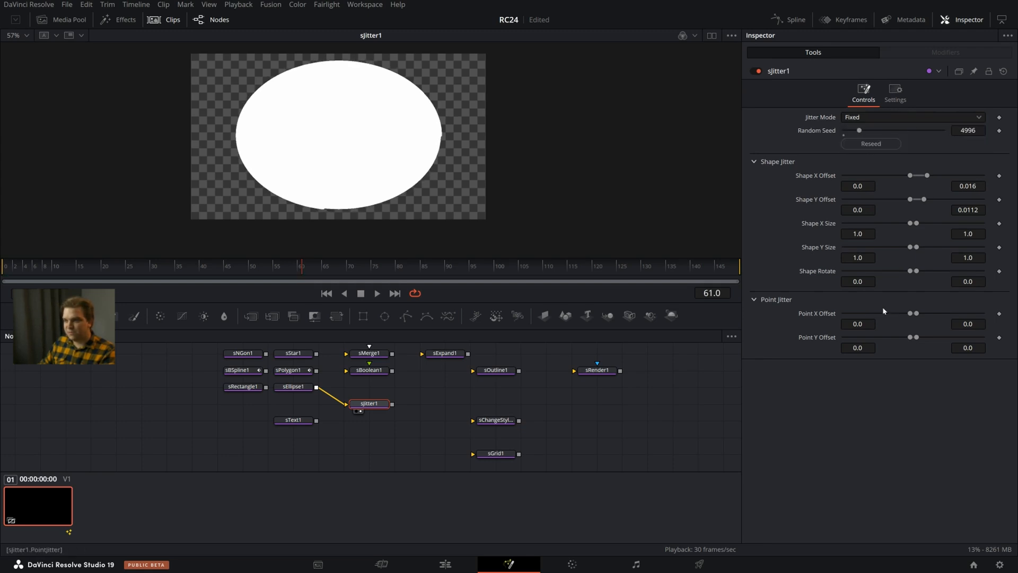
drag(907, 314, 872, 338)
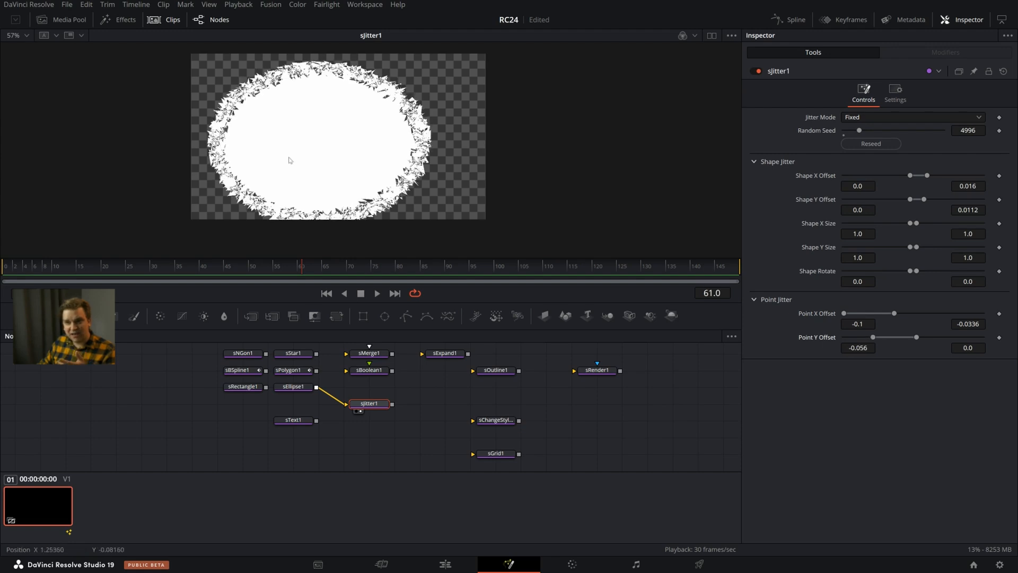
scroll(329, 146, up, 3)
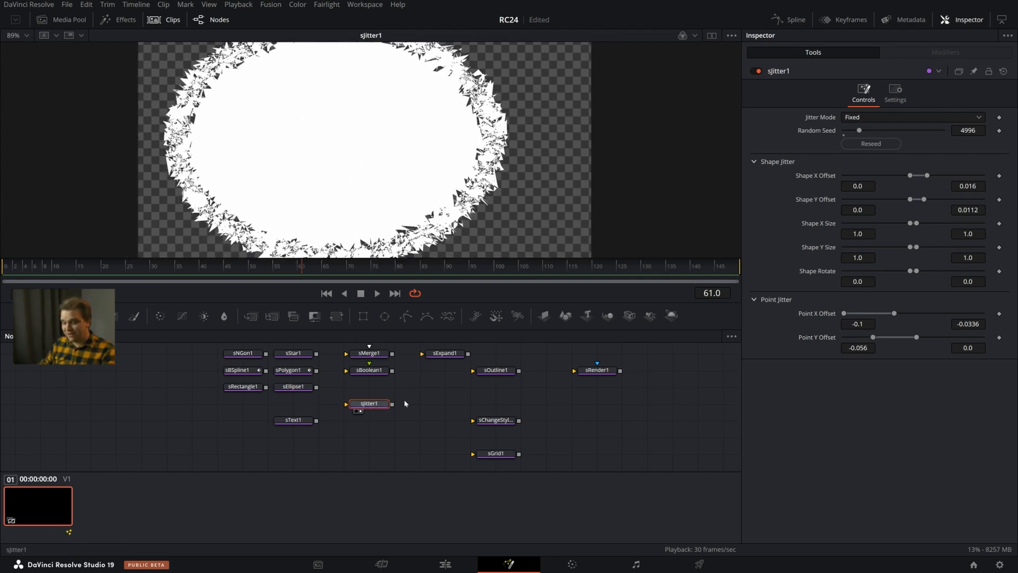
Feed sEllipse1 into sChangeStyle1 in place of sJitter1 and set the style's green value to 0.545
drag(371, 403, 389, 421)
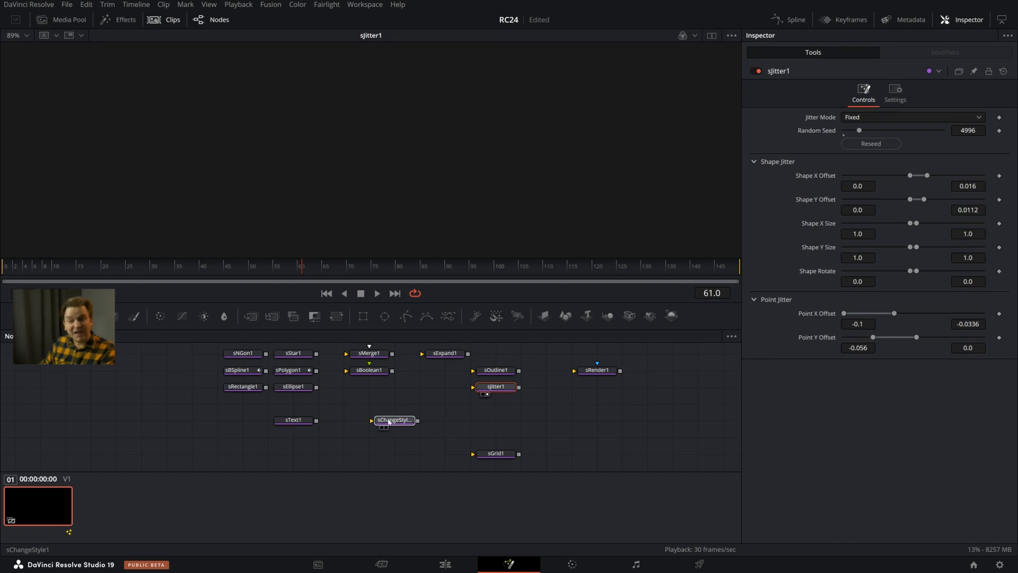
click(389, 422)
drag(316, 387, 381, 425)
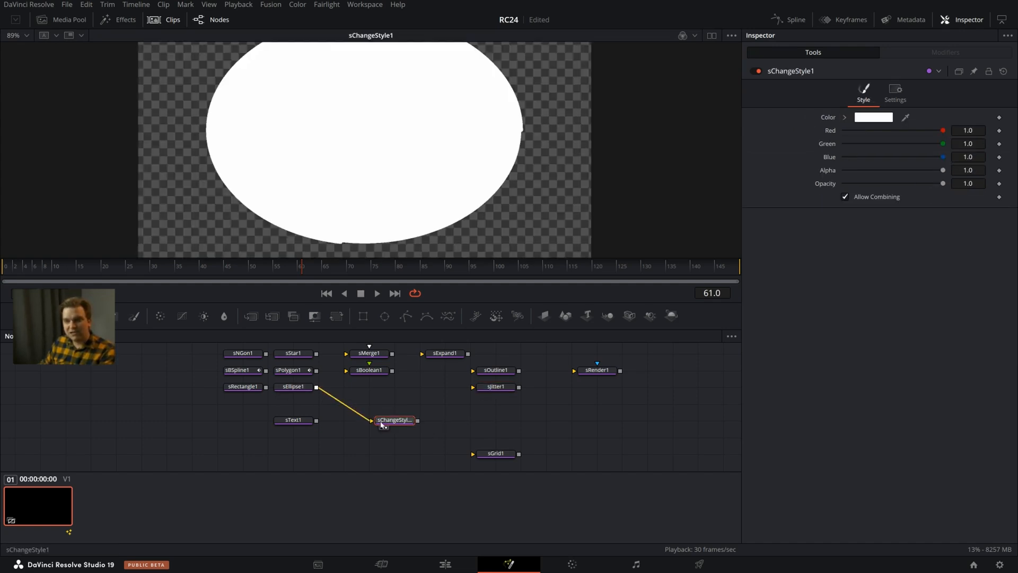
scroll(419, 236, down, 3)
drag(943, 144, 902, 179)
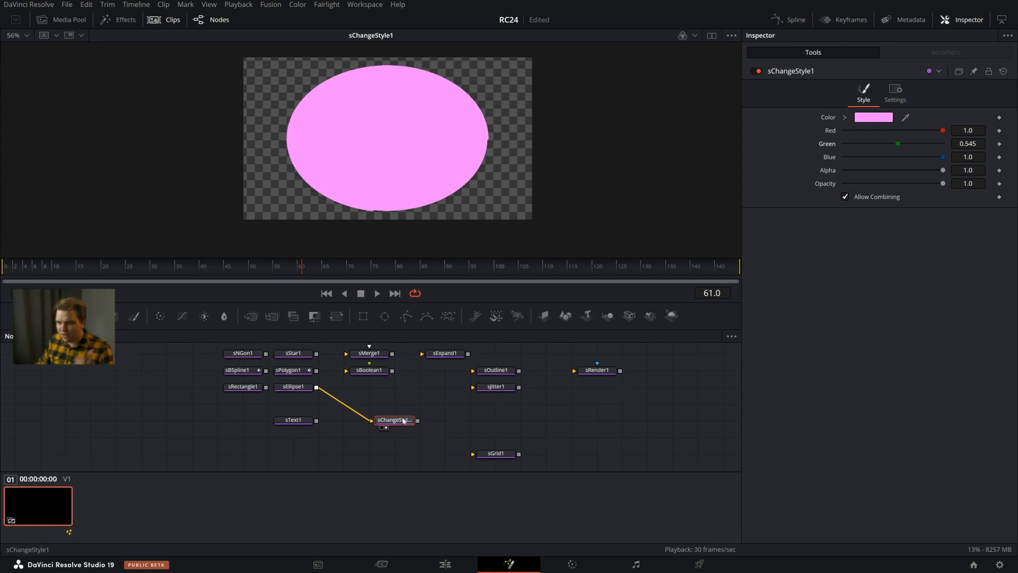
Swap sChangeStyle1 for sGrid1 in the work area and add an sTransform node after sEllipse1
mouse_move(395, 420)
mouse_down()
mouse_move(470, 437)
mouse_move(357, 404)
mouse_move(407, 405)
mouse_up()
click(300, 389)
key(shift+space)
text(str)
key(Return)
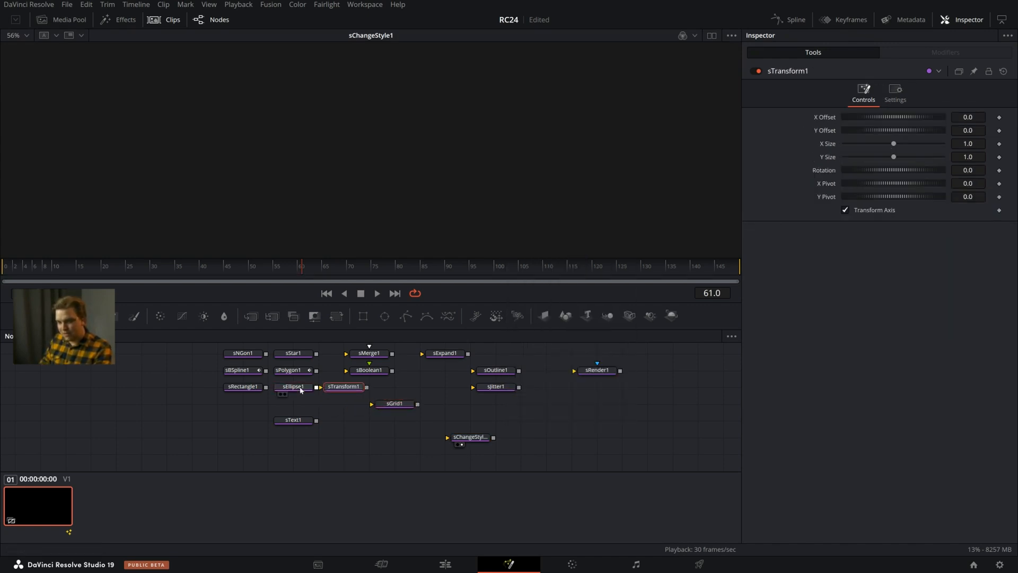
Set the X Size and Y Size of sTransform1 to 0.1
click(968, 143)
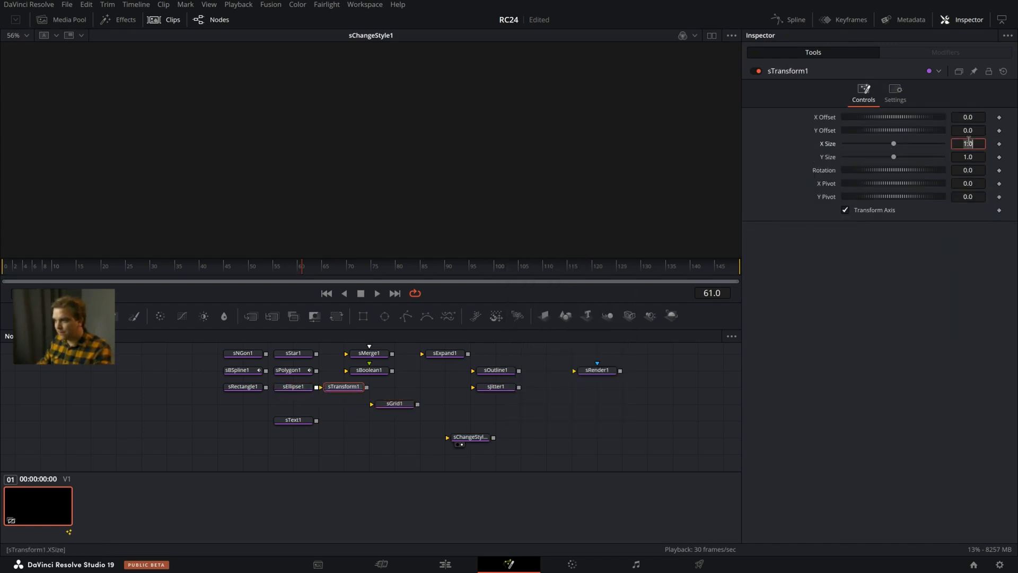
key(Tab)
text(.1)
key(Tab)
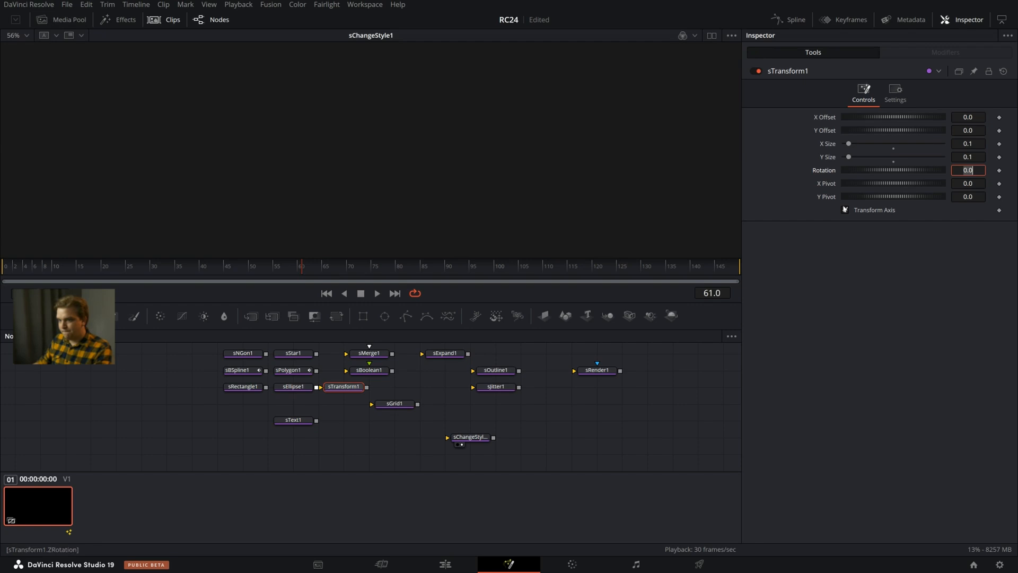
Preview sTransform1 in the viewer and connect its output to sGrid1
click(358, 389)
key(2)
drag(366, 387, 383, 416)
View sGrid1 and set Grid Cells Y to 9, X Offset to 0.14 and Y Offset to 0.08
click(389, 405)
key(2)
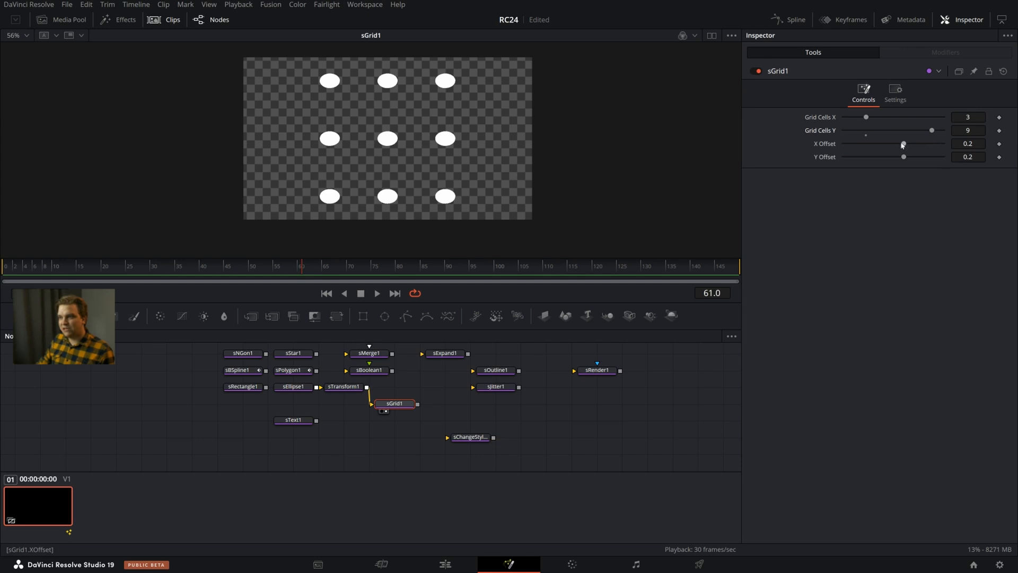
mouse_move(903, 145)
mouse_down()
mouse_move(893, 145)
mouse_move(897, 158)
mouse_up()
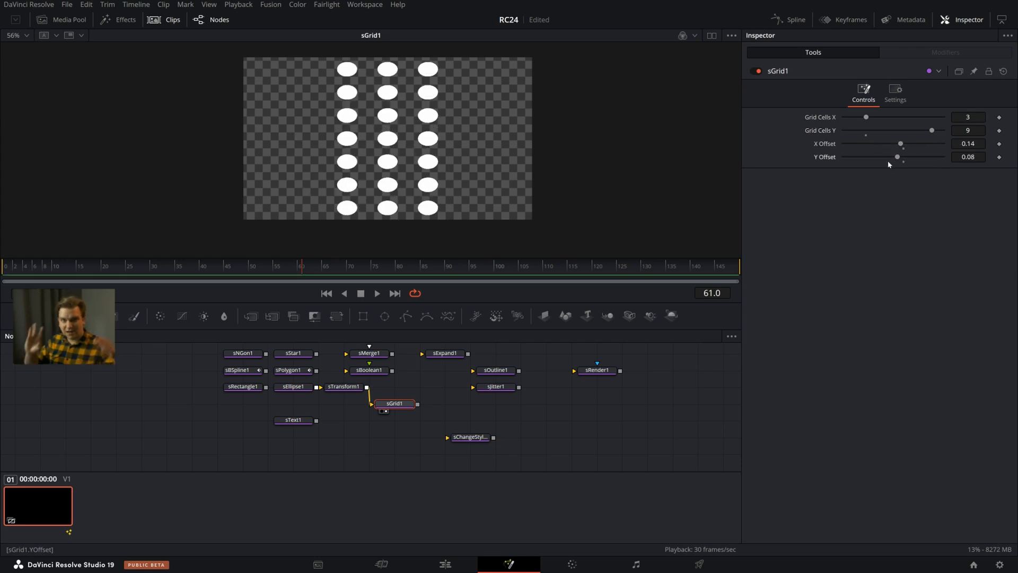
Detach sTransform1 and sGrid1 from sEllipse1 and gather them with the other modifier nodes near sRender1
scroll(519, 425, down, 2)
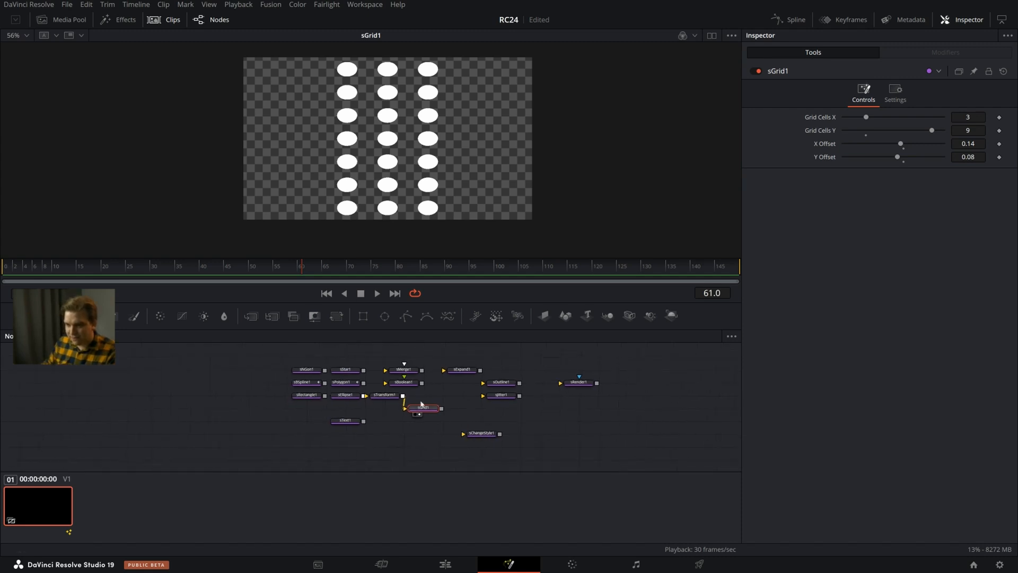
drag(384, 397, 498, 415)
drag(454, 359, 497, 433)
click(593, 447)
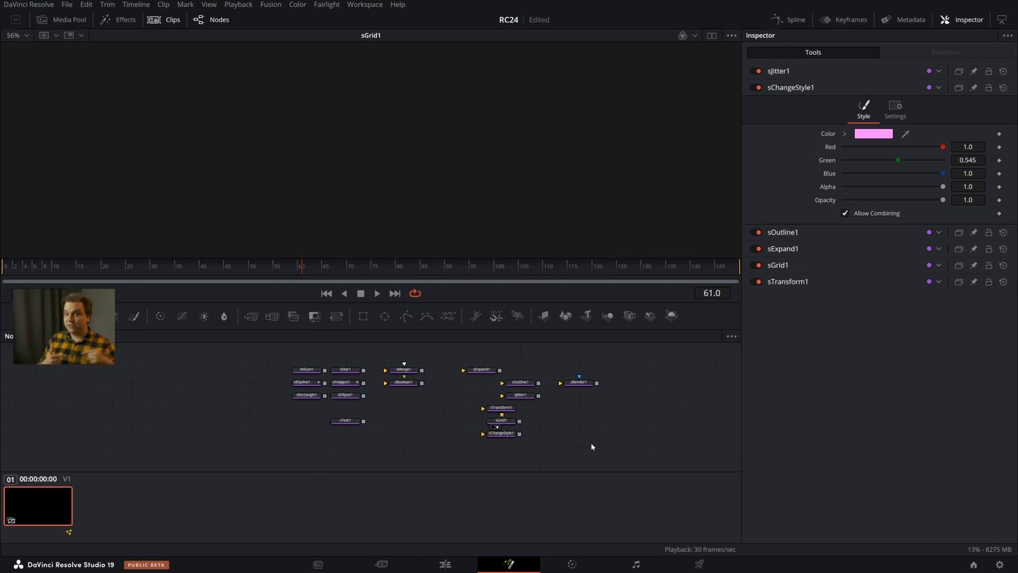
Move sMerge1 to an open area below sBoolean1, view it, and connect sEllipse1 to it
scroll(418, 463, up, 2)
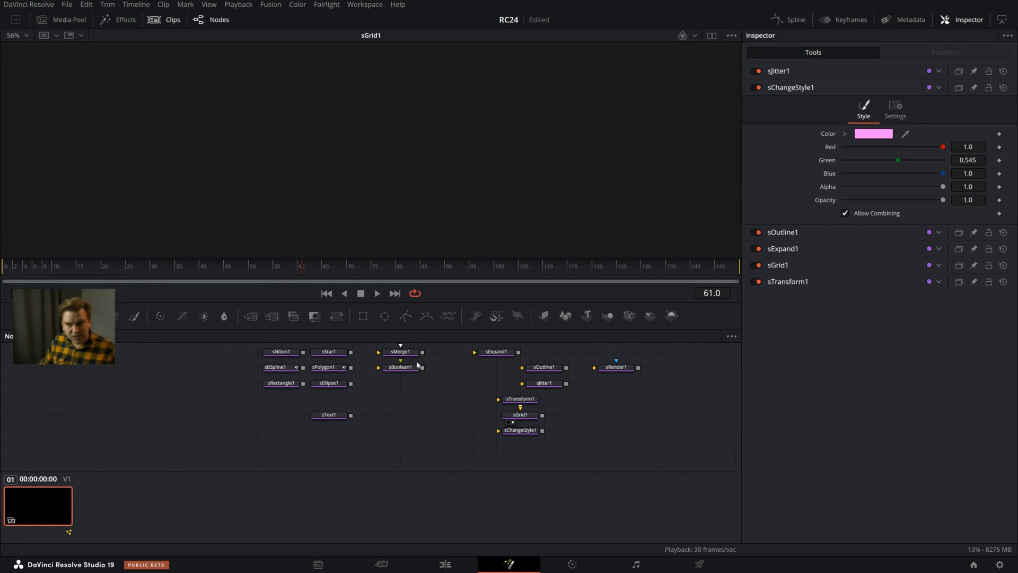
drag(401, 352, 425, 430)
key(1)
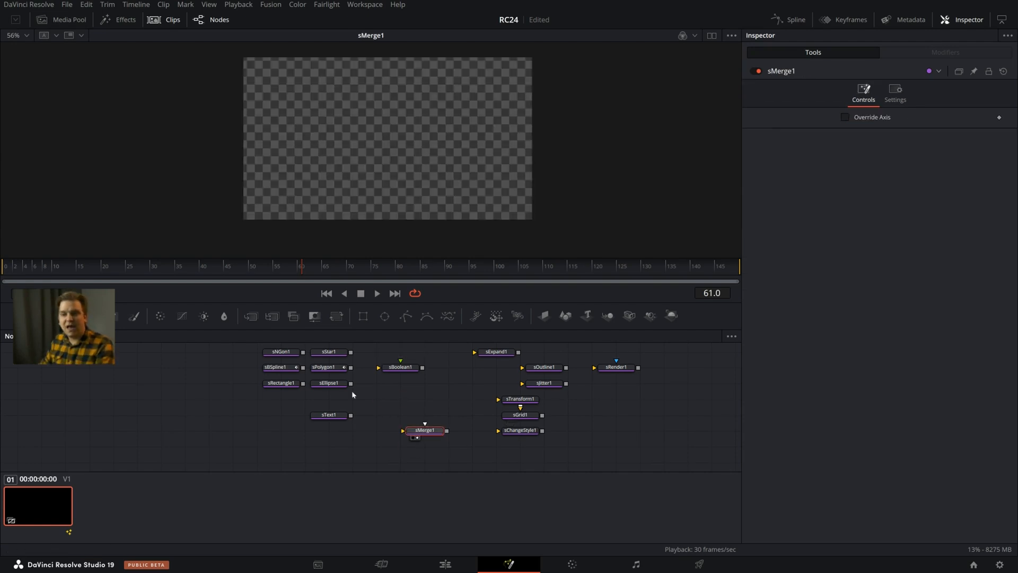
drag(346, 394, 405, 447)
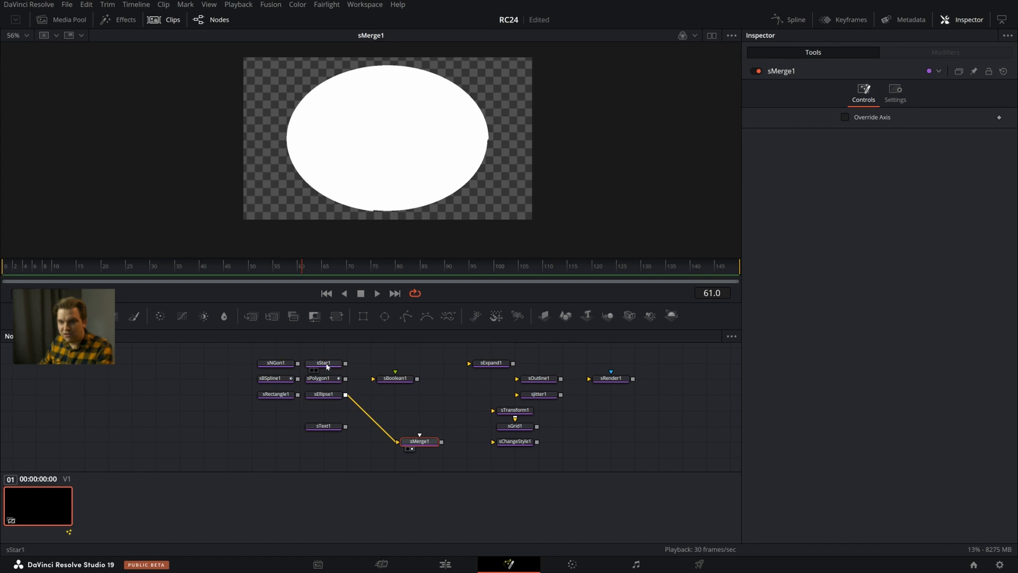
Place sStar1 above sMerge1, view it, and set the star to 8 points
drag(327, 366, 423, 413)
key(1)
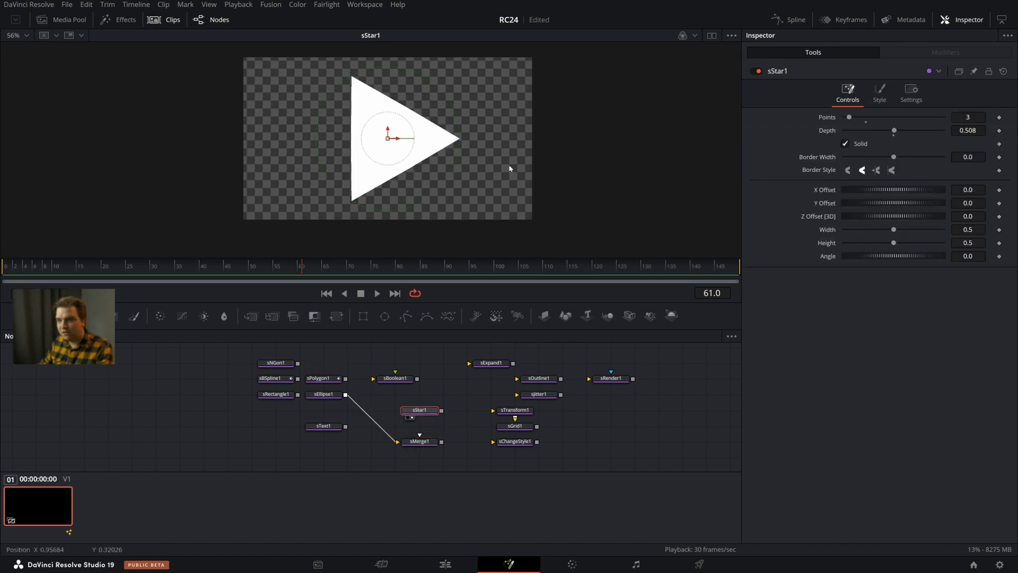
drag(849, 117, 876, 117)
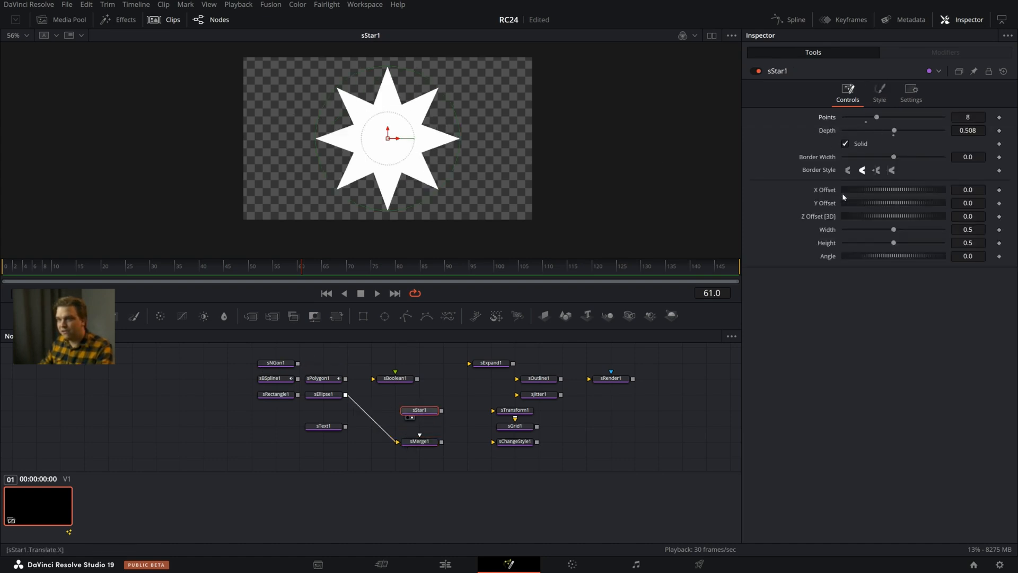
Set the star's width and height to 0.1
click(977, 229)
text(0.1)
key(Tab)
text(0.1)
key(Tab)
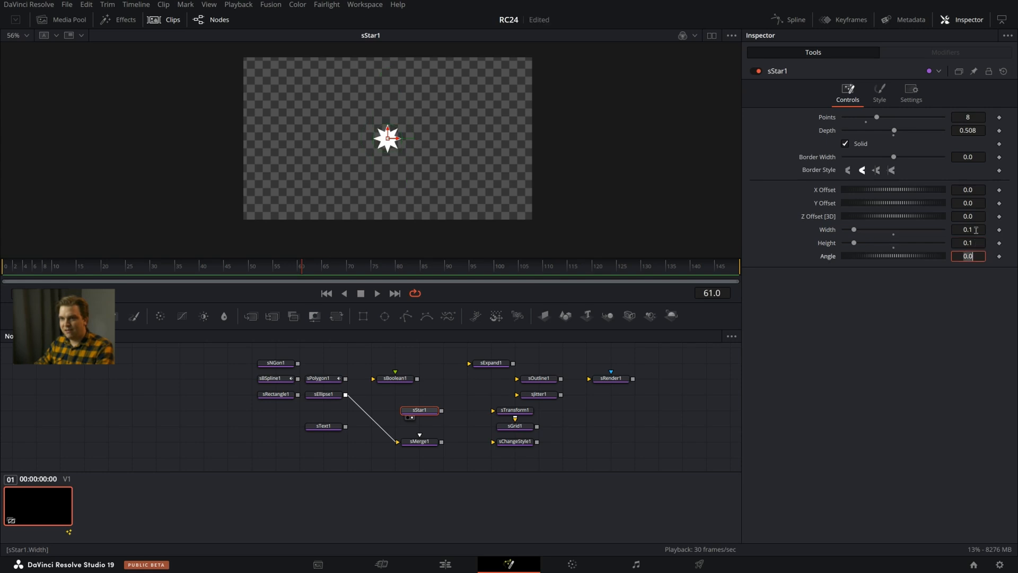
Set the star's width and height to 0.2
click(976, 229)
text(.2)
key(Tab)
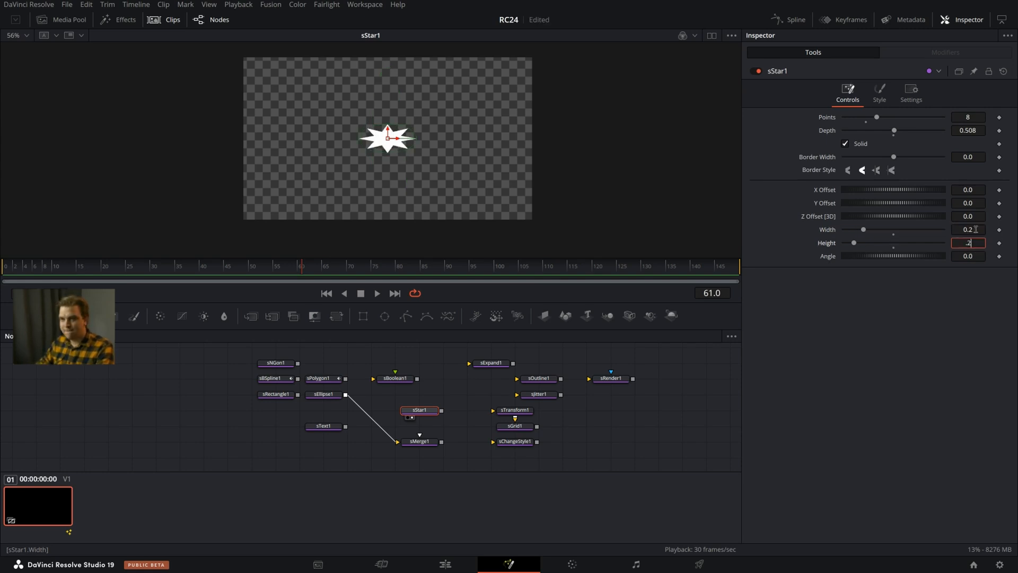
text(.2)
key(Tab)
Connect sStar1 to sMerge1, view the merge, and move the star to about 0.246 X Offset and 0.171 Y Offset
drag(441, 411, 424, 444)
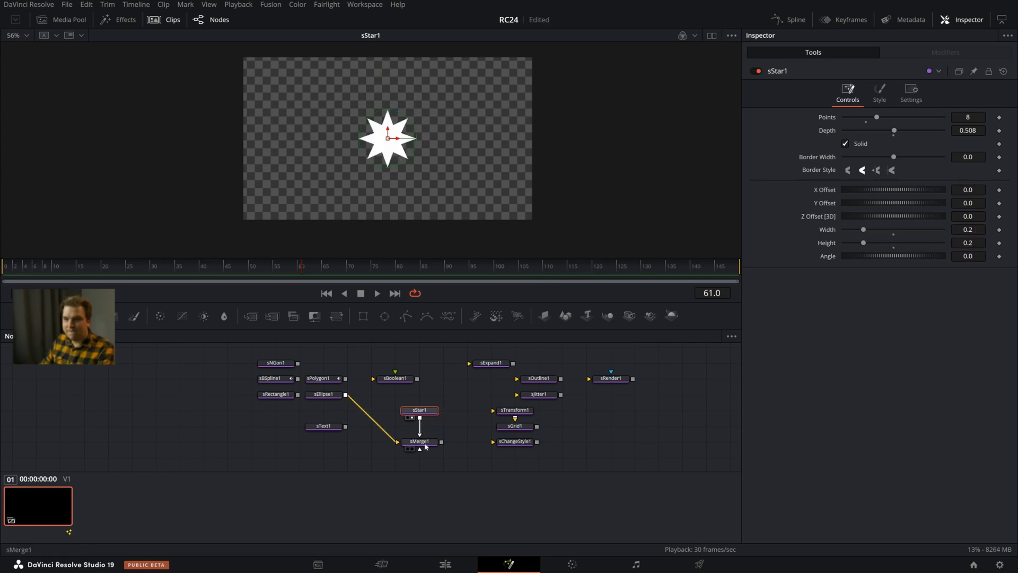
click(426, 442)
key(2)
click(420, 410)
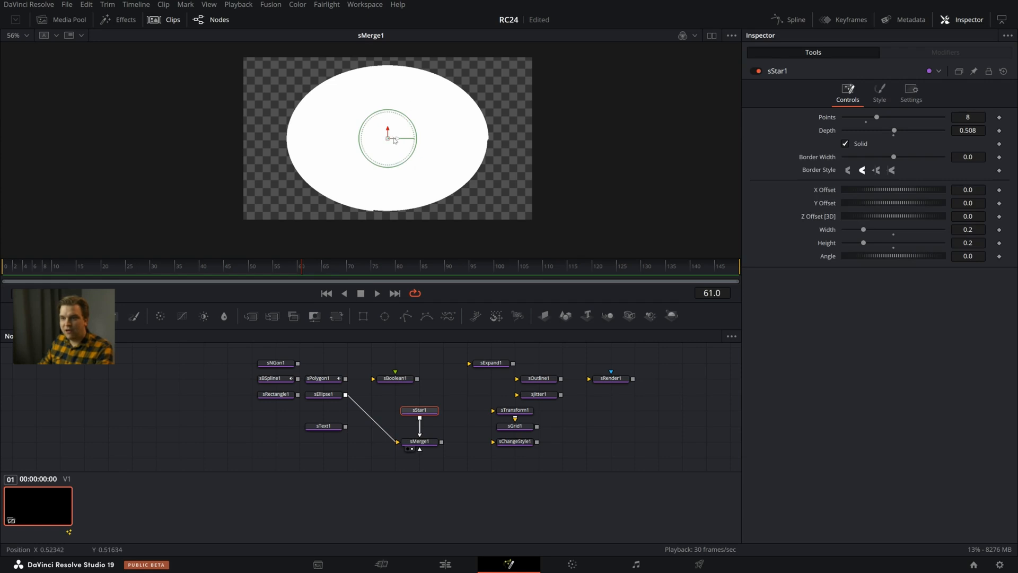
drag(390, 137, 459, 90)
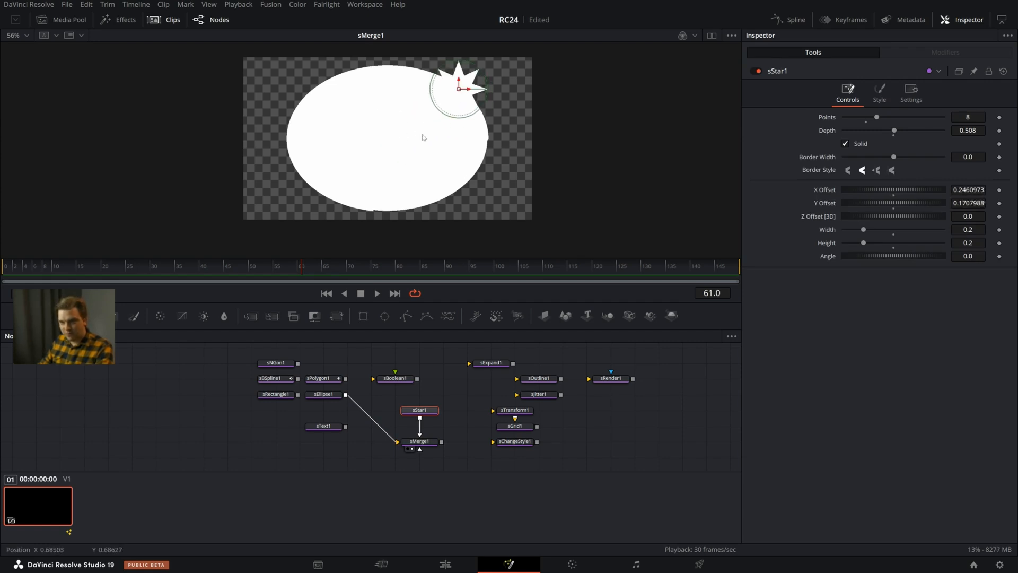
Flatten the merged ellipse vertically and move the star to about 0.239 X Offset and 0.129 Y Offset
click(384, 86)
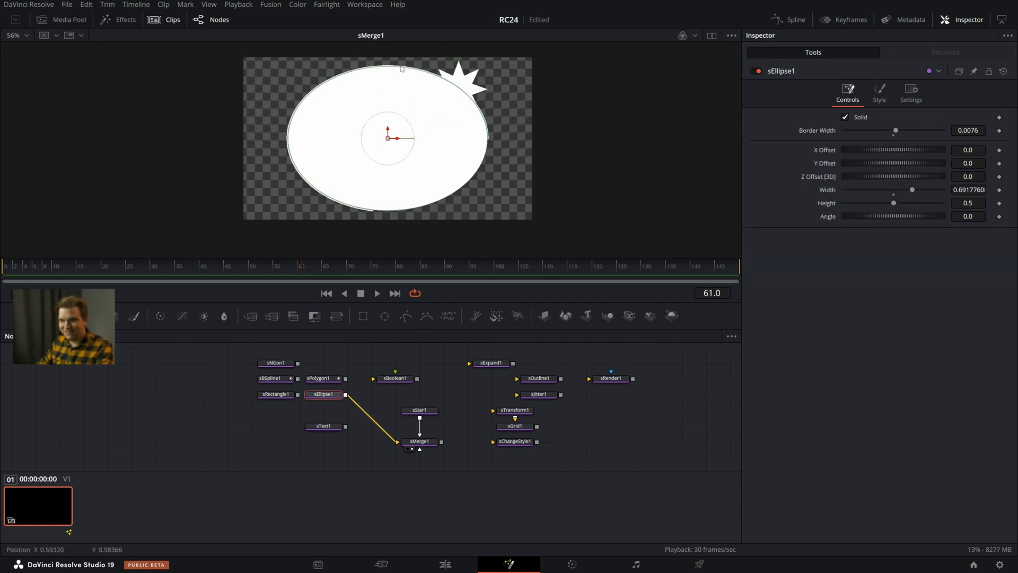
click(461, 82)
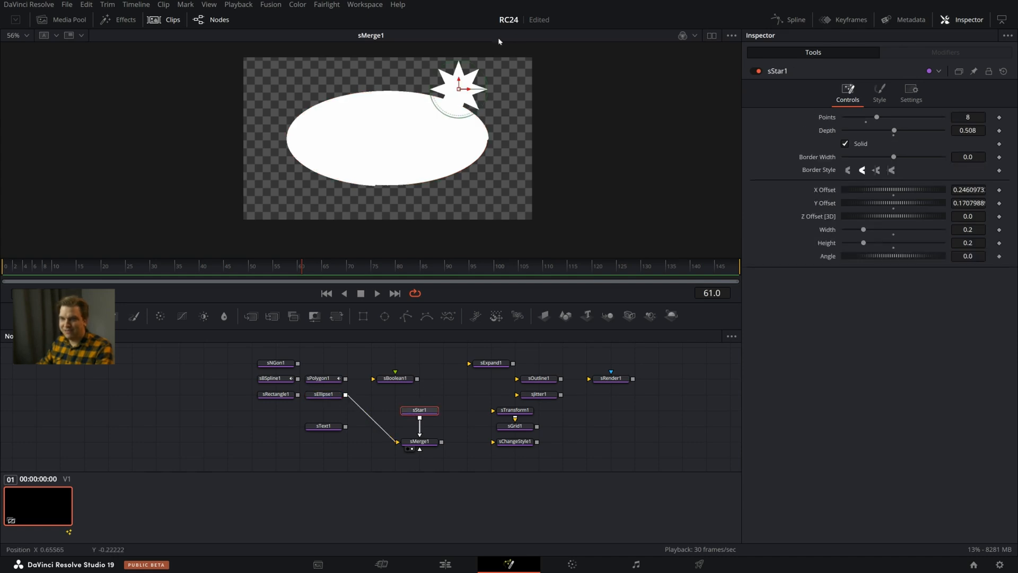
drag(459, 92, 457, 104)
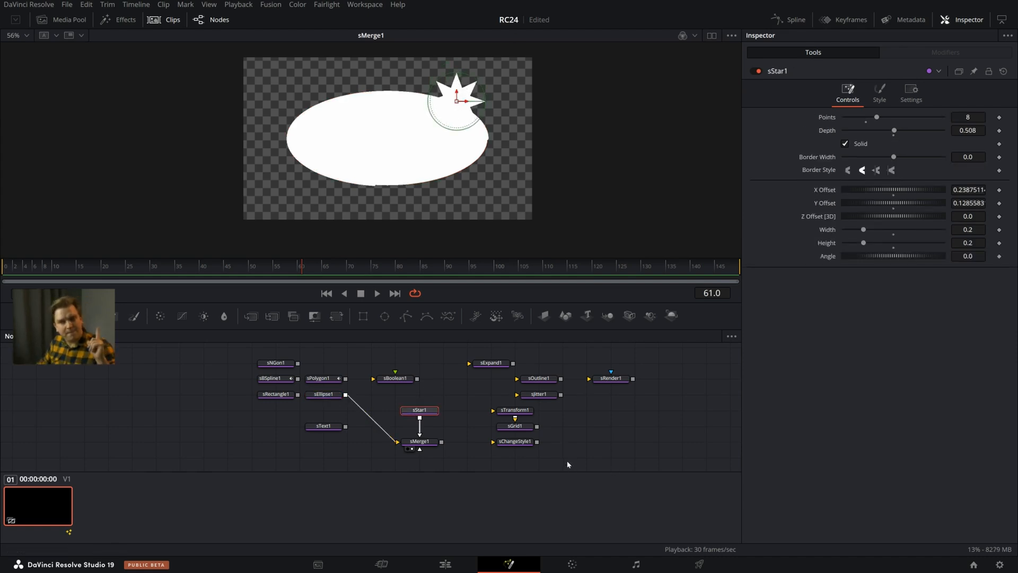
Move the sTransform1, sGrid1 and sChangeStyle1 nodes aside, then connect sOutline1 after sMerge1 and view it
drag(566, 464, 628, 410)
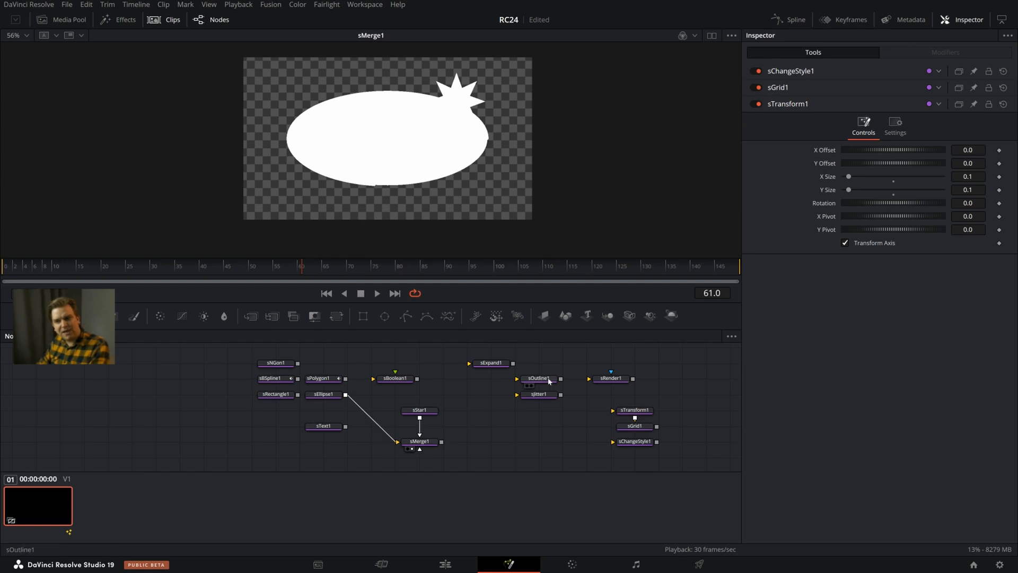
drag(539, 378, 489, 445)
key(1)
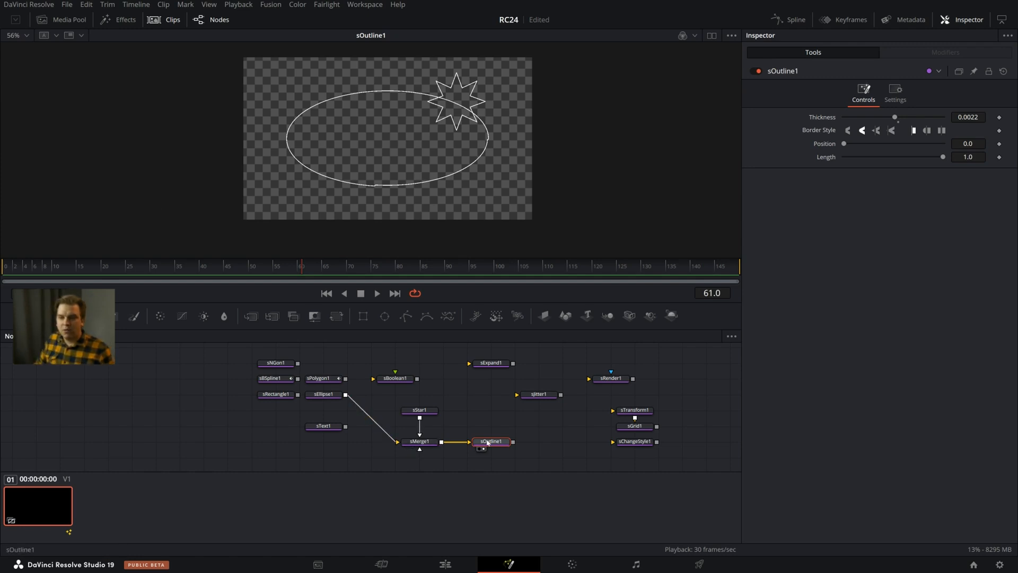
drag(484, 447, 508, 447)
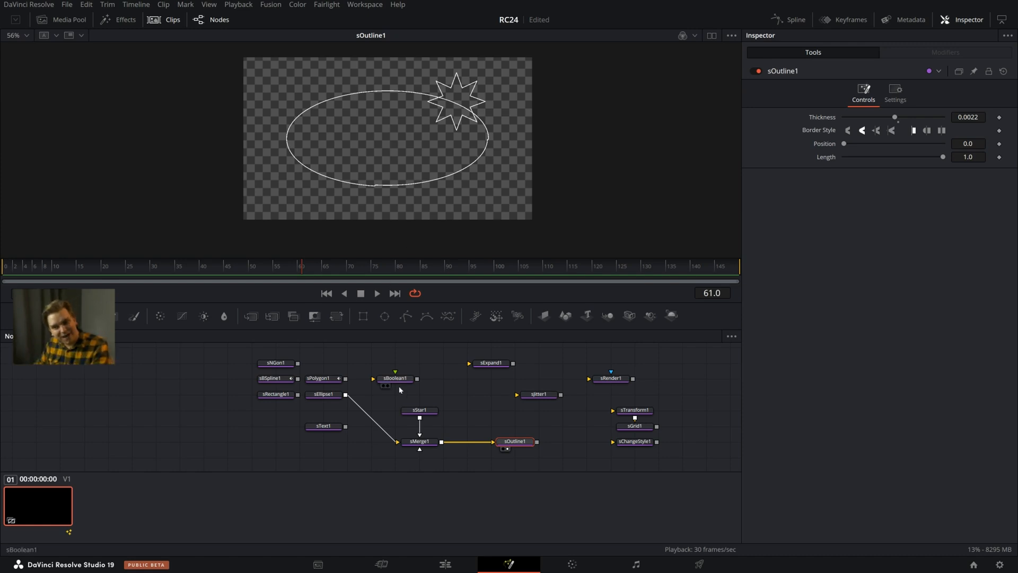
Place sBoolean1 below sMerge1, connect sEllipse1 and sStar1 to its inputs, and view it
drag(415, 397, 413, 444)
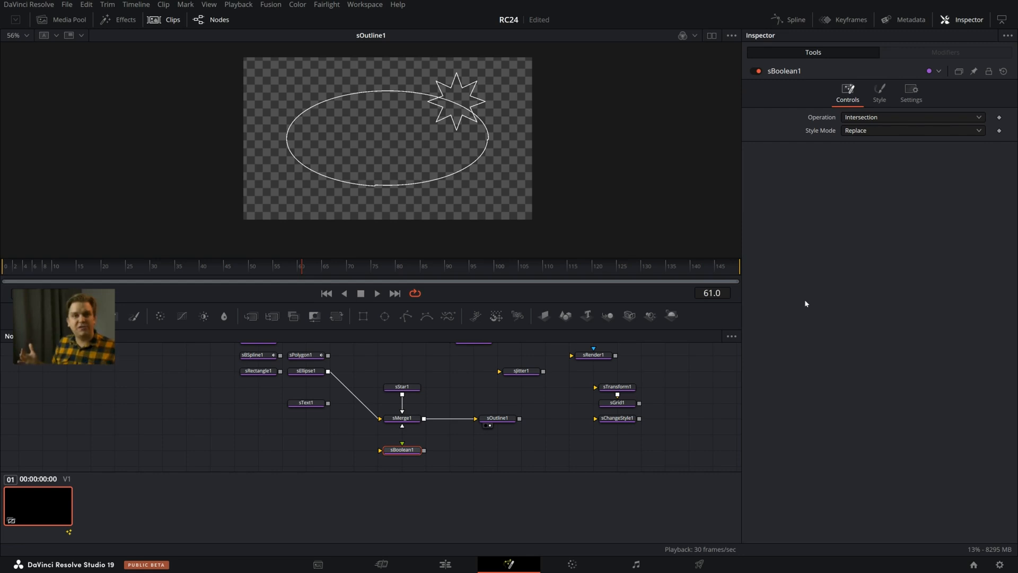
drag(352, 380, 371, 453)
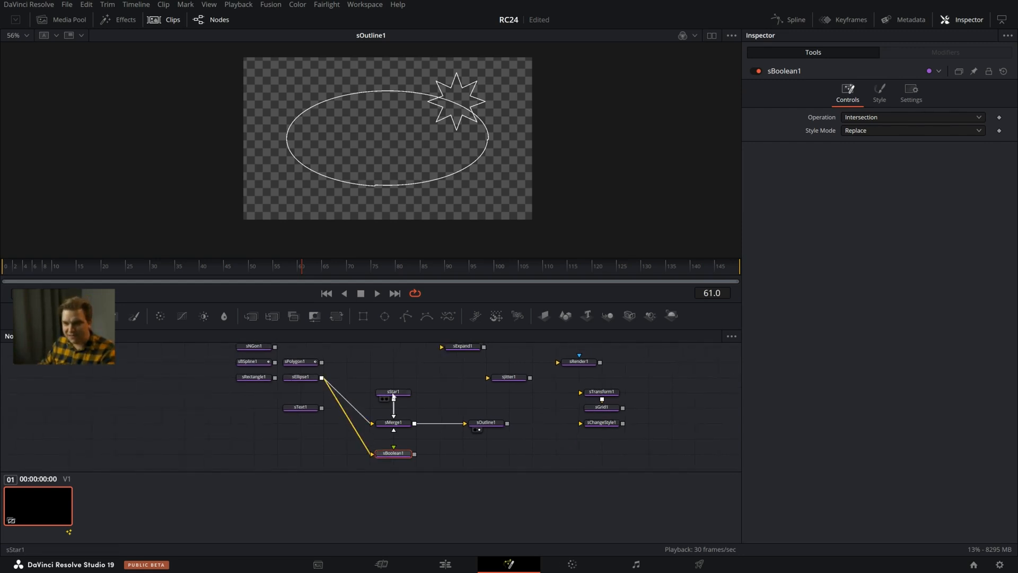
drag(393, 397, 395, 452)
key(1)
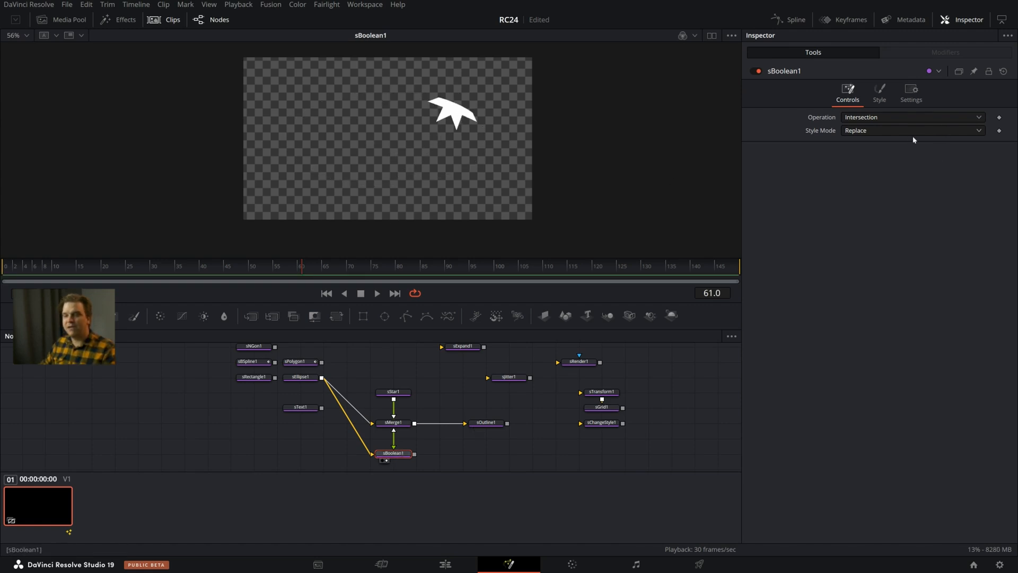
Try the Union, Subtract and Xor operations on sBoolean1 and leave the operation set to Union
click(853, 117)
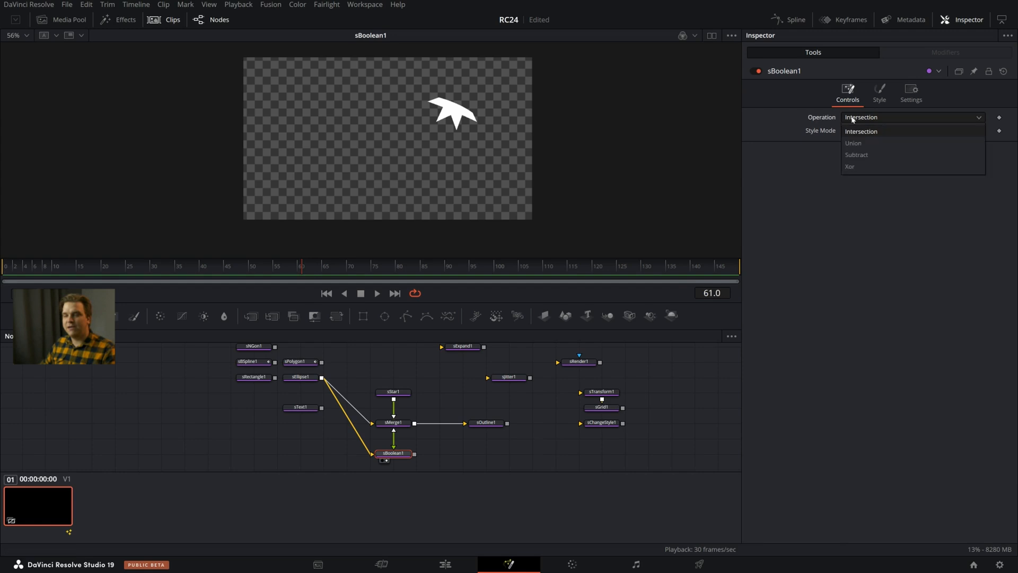
click(862, 144)
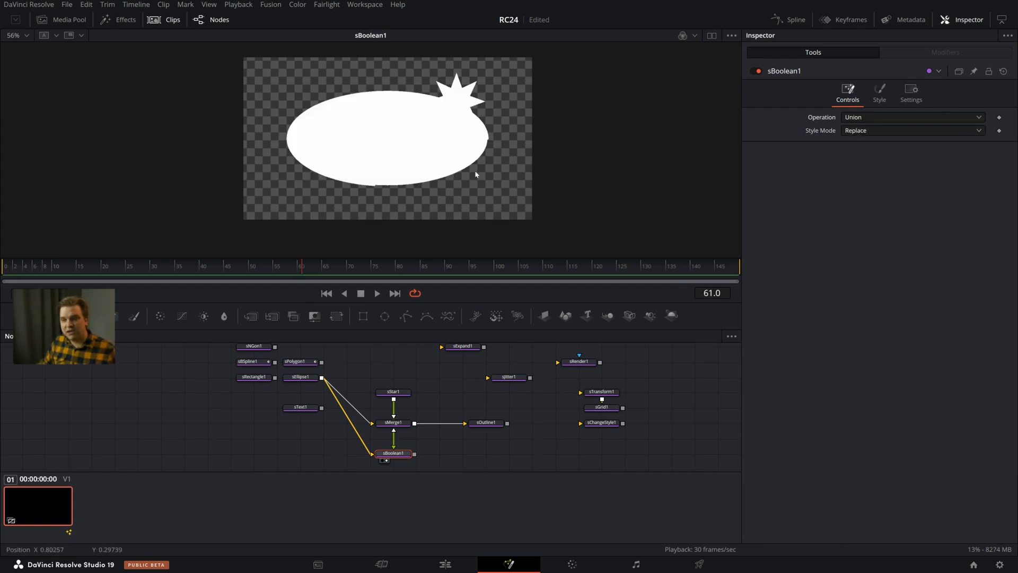
click(858, 117)
click(862, 154)
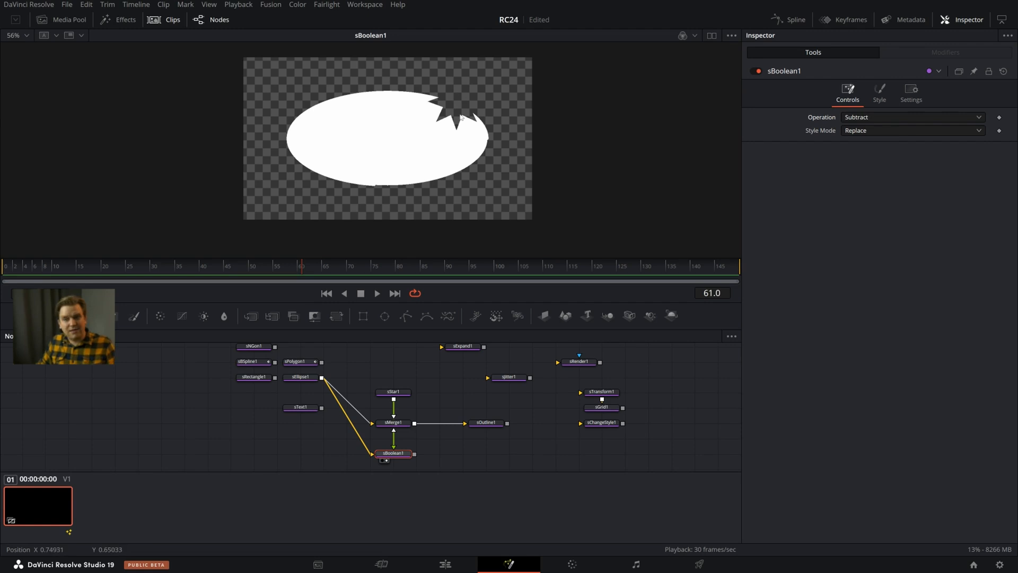
click(864, 118)
click(862, 166)
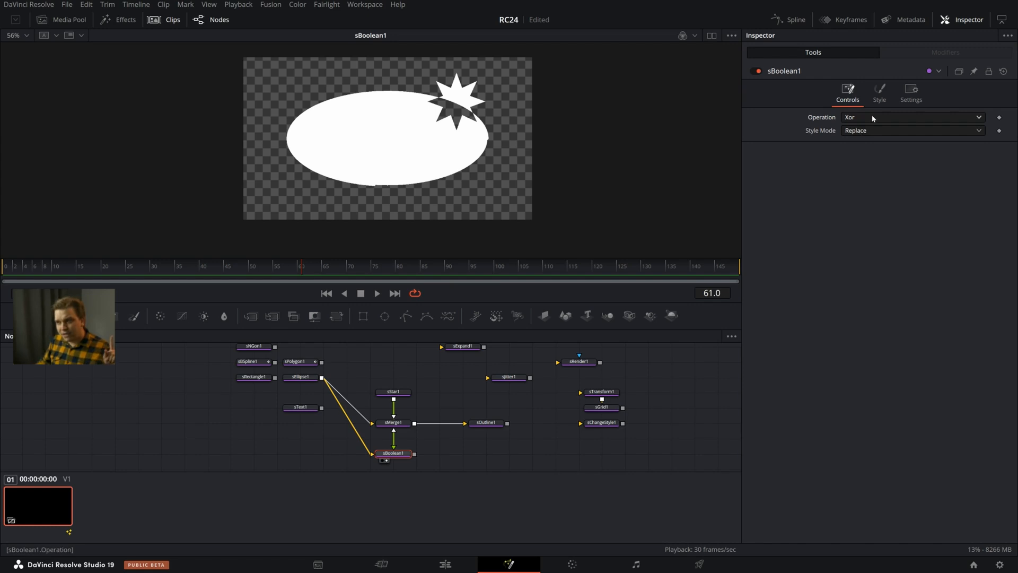
click(864, 117)
click(863, 143)
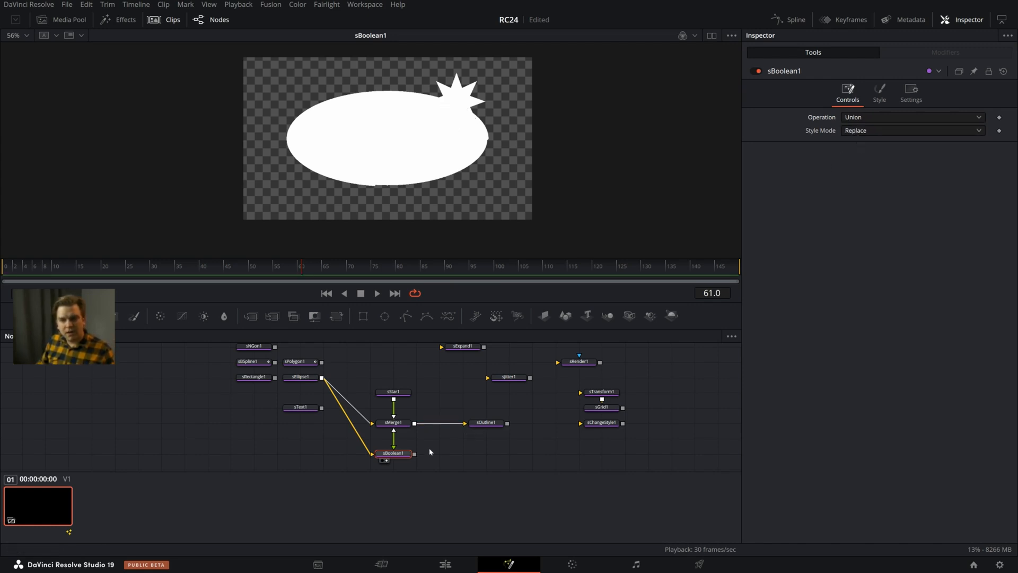
Feed sBoolean1 into sOutline1 in place of sMerge1 and view the outlined result
drag(414, 454, 481, 425)
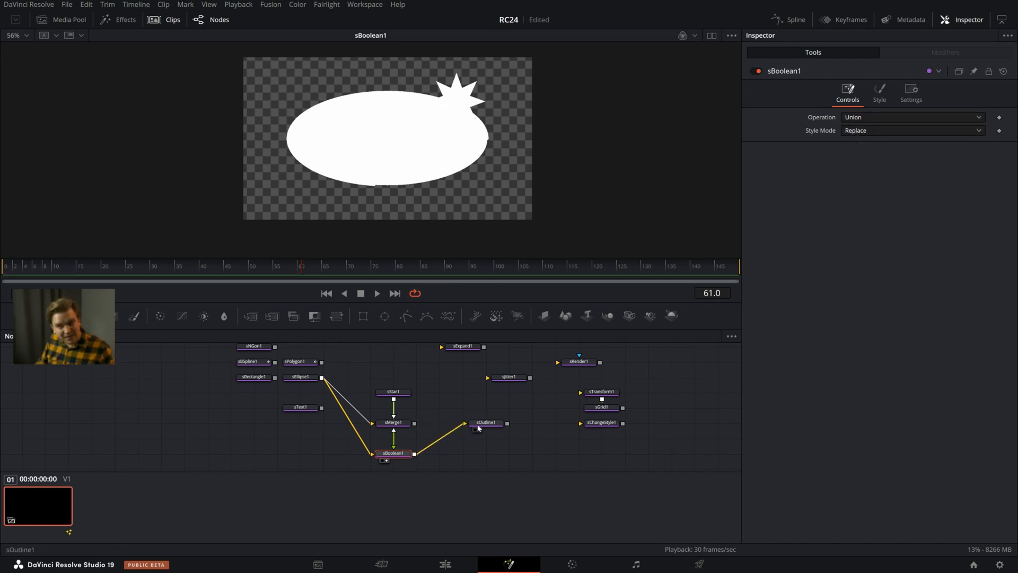
click(482, 425)
key(1)
scroll(429, 197, up, 2)
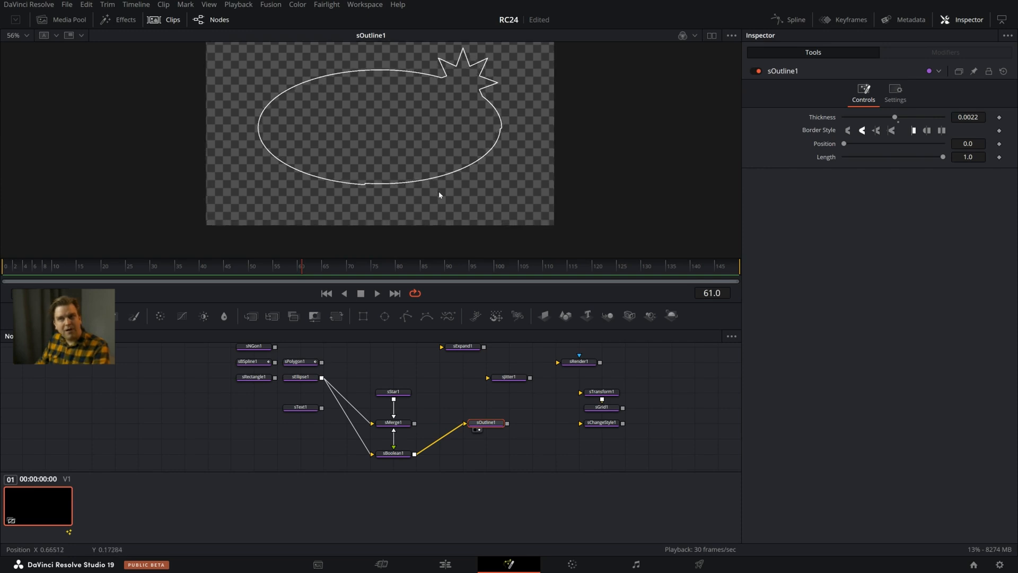
drag(436, 224, 426, 229)
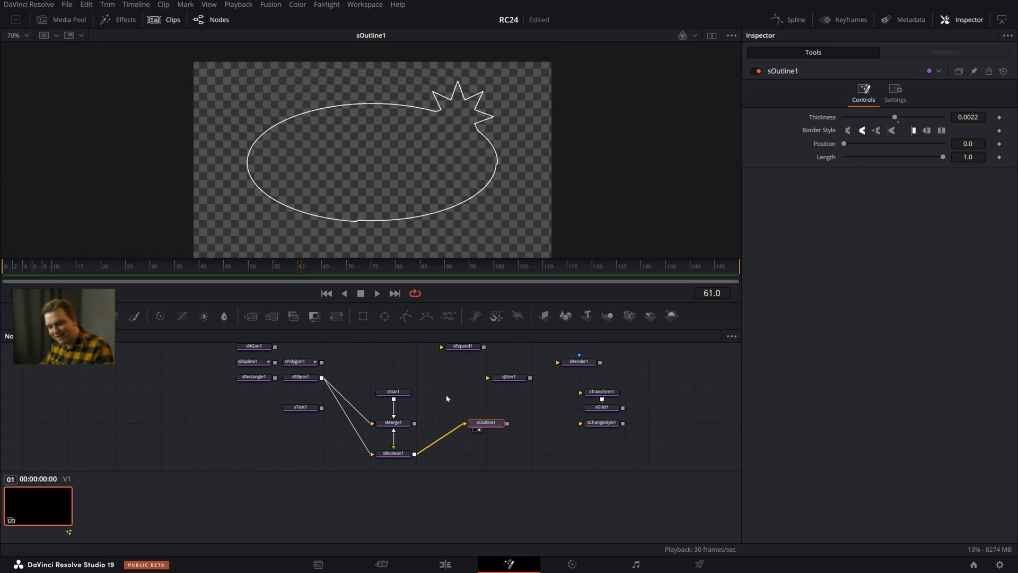
Move sRender1 farther away from the other nodes and align sOutline1 in a row with sBoolean1
scroll(460, 411, down, 1)
mouse_move(485, 422)
mouse_down()
mouse_move(463, 436)
mouse_move(508, 437)
mouse_move(484, 437)
mouse_up()
click(406, 451)
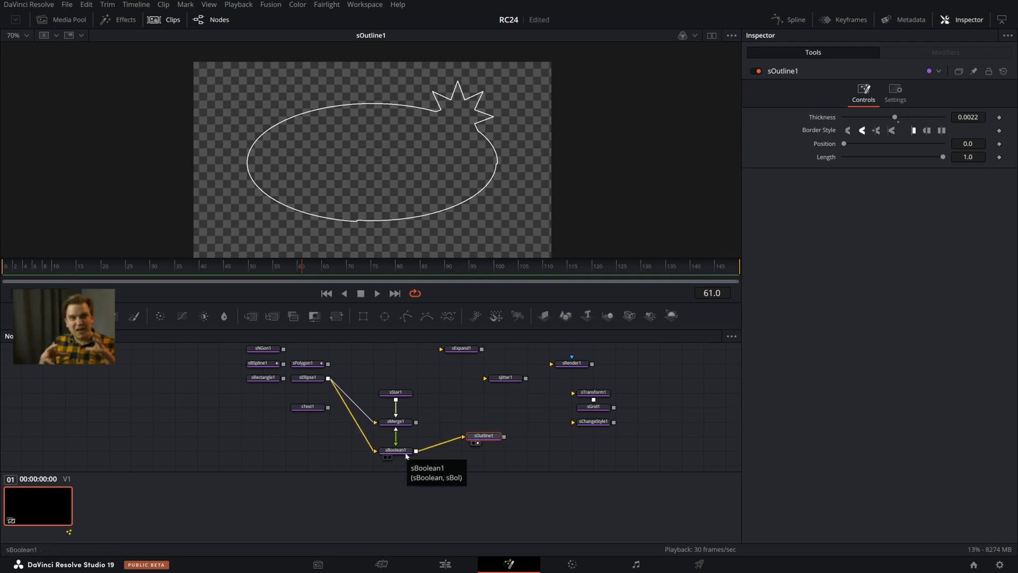
scroll(439, 397, down, 3)
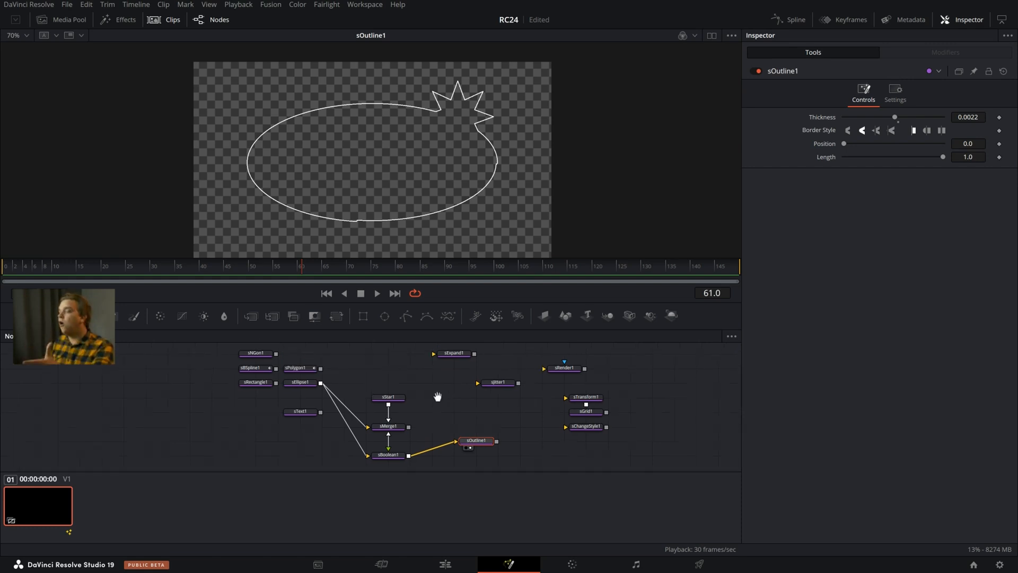
scroll(454, 414, up, 3)
drag(524, 377, 624, 378)
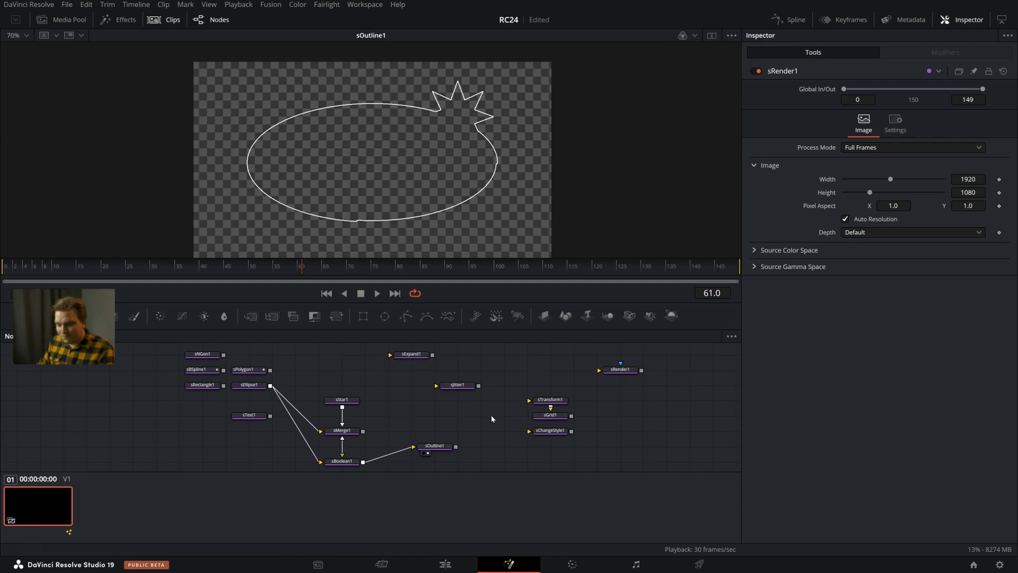
click(438, 449)
drag(437, 450, 384, 432)
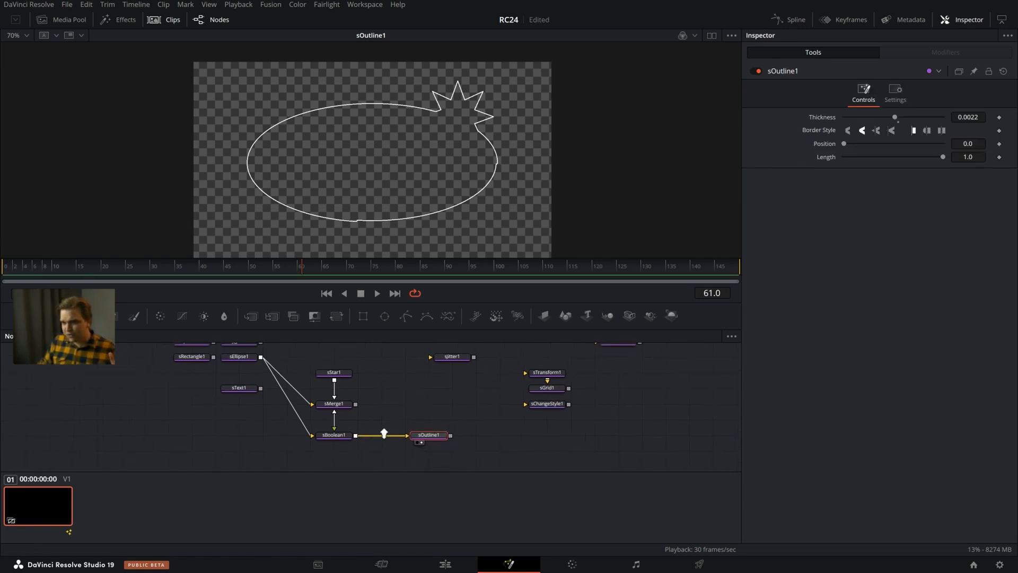
View sBoolean1 and set its Style Mode to Keep
scroll(384, 432, up, 1)
click(334, 439)
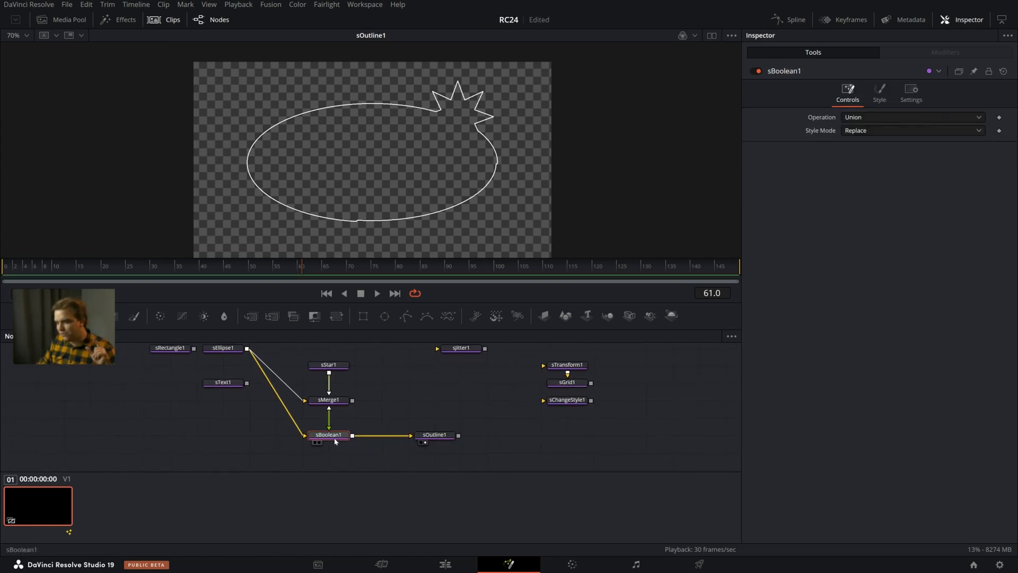
scroll(432, 408, up, 1)
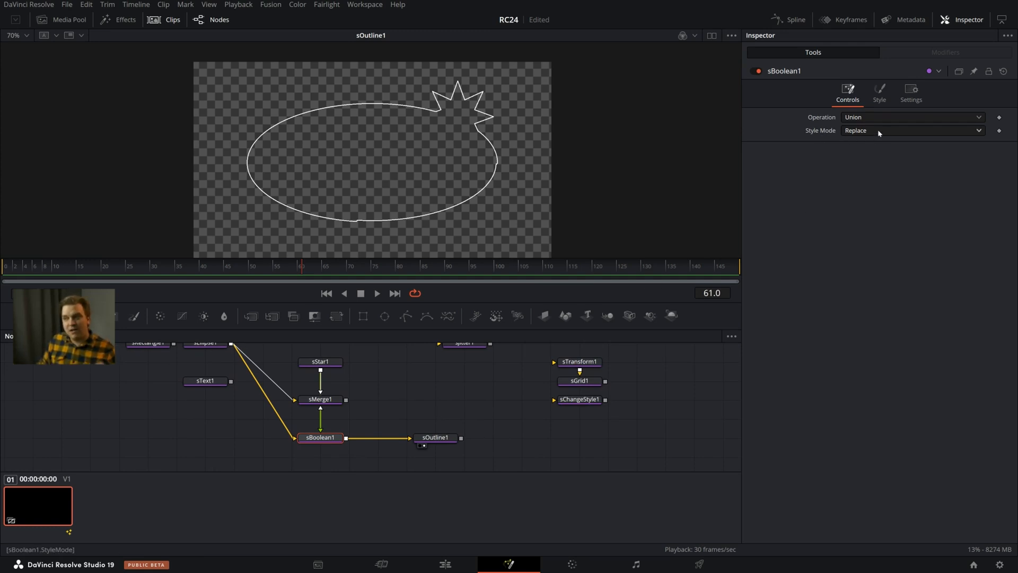
key(1)
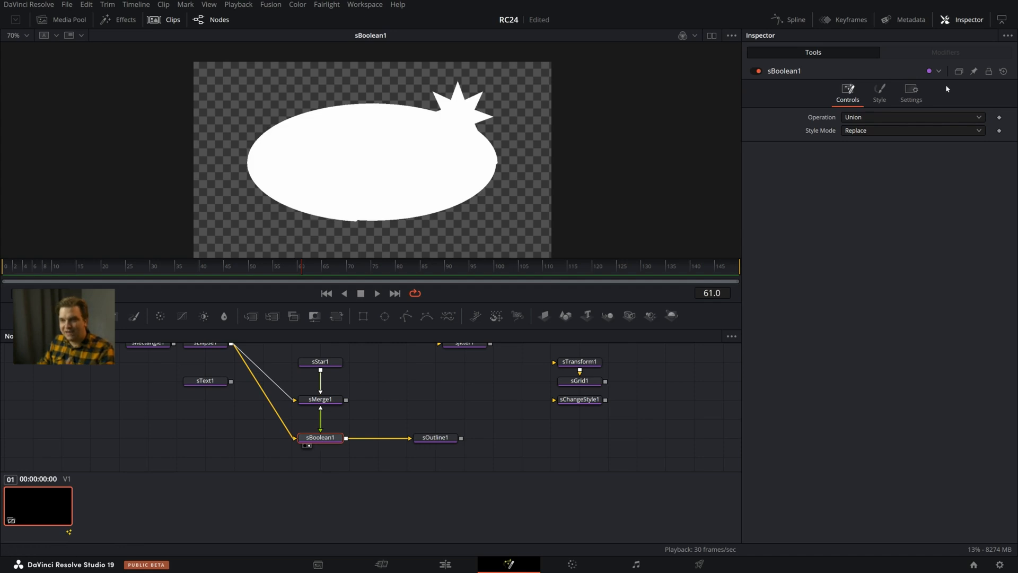
click(859, 133)
click(857, 156)
Color the ellipse pink by lowering its Green value to 0.417
scroll(273, 412, up, 2)
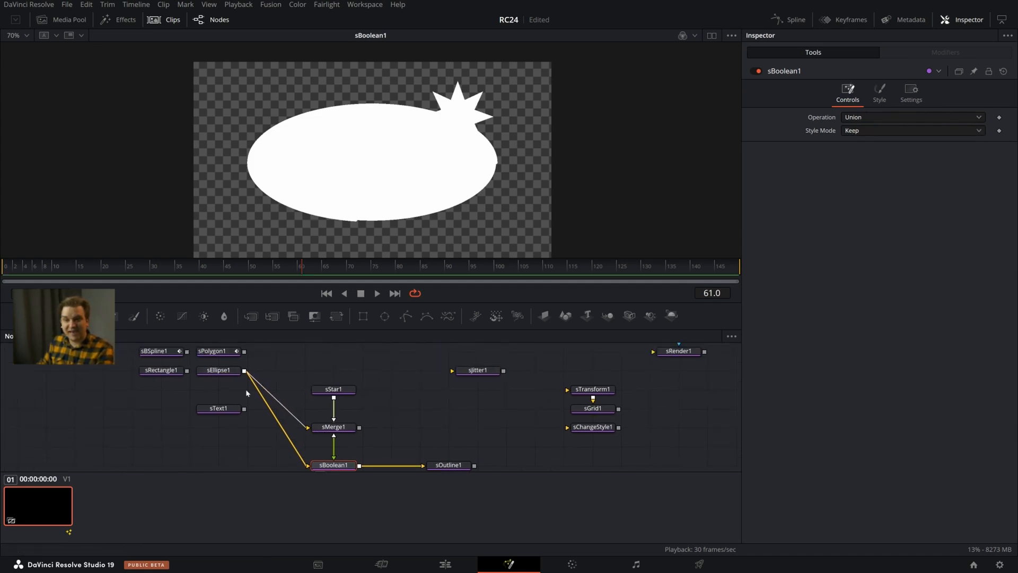
click(220, 370)
click(880, 93)
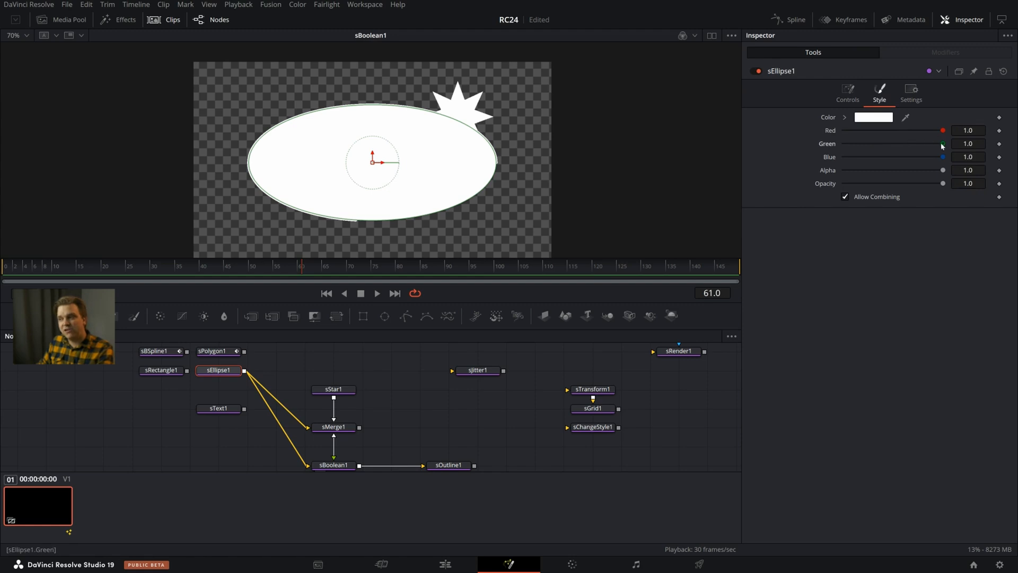
drag(942, 144, 885, 144)
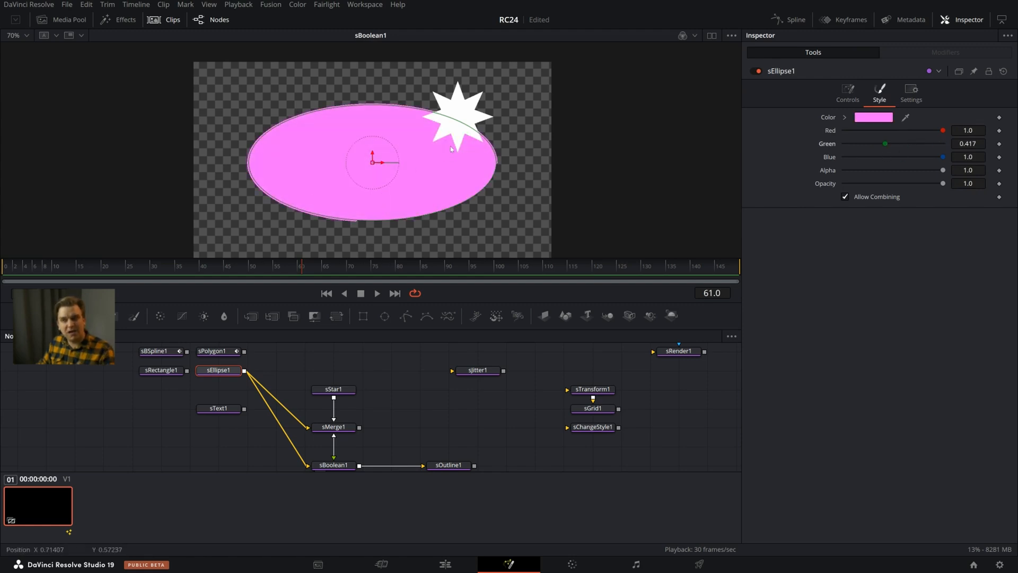
Check the sBoolean1 settings and view sOutline1 with the shapes' individual styles
click(333, 465)
scroll(350, 456, down, 1)
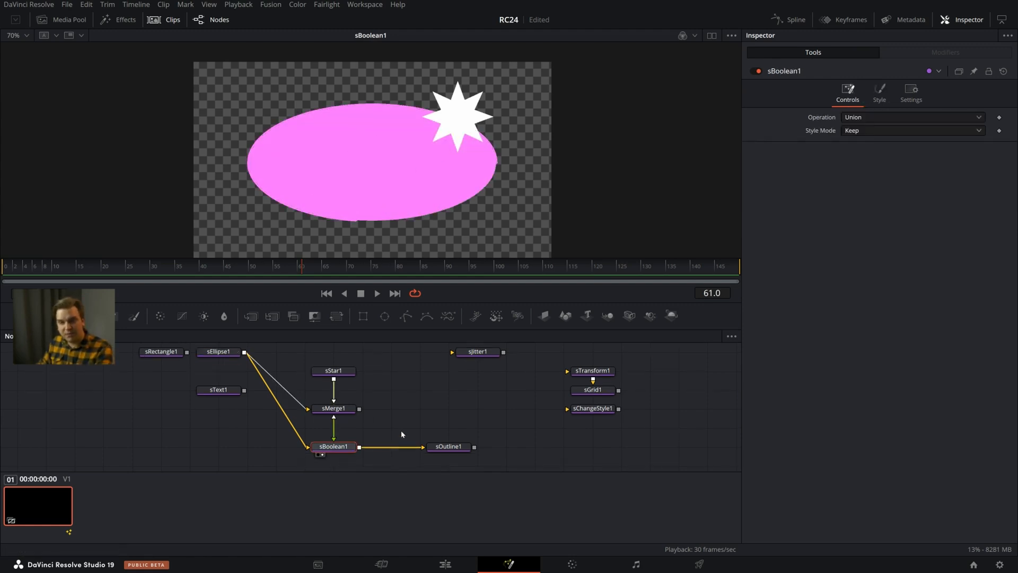
click(448, 446)
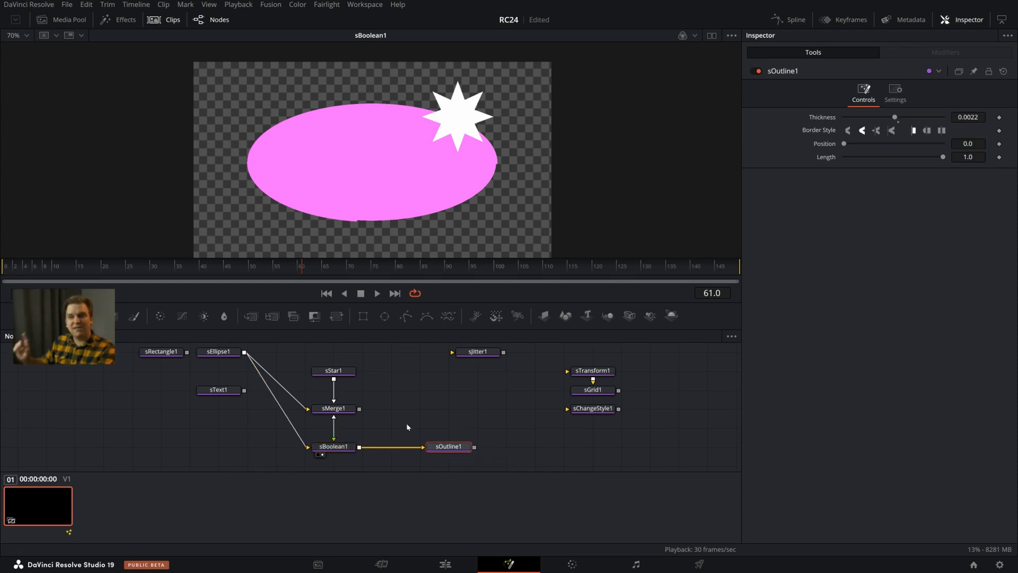
key(1)
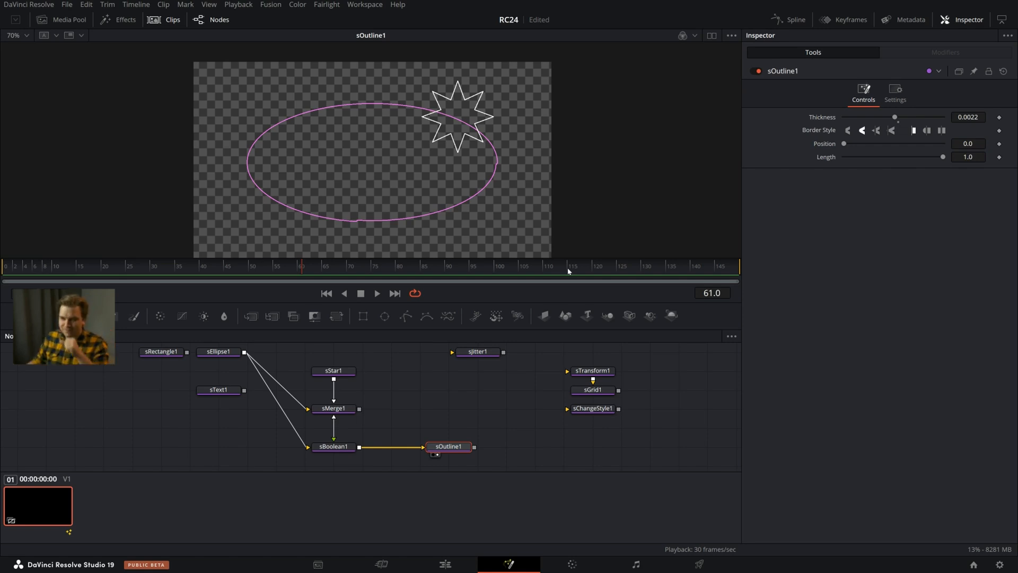
Set the Style Mode of sBoolean1 back to Replace
click(320, 448)
click(868, 132)
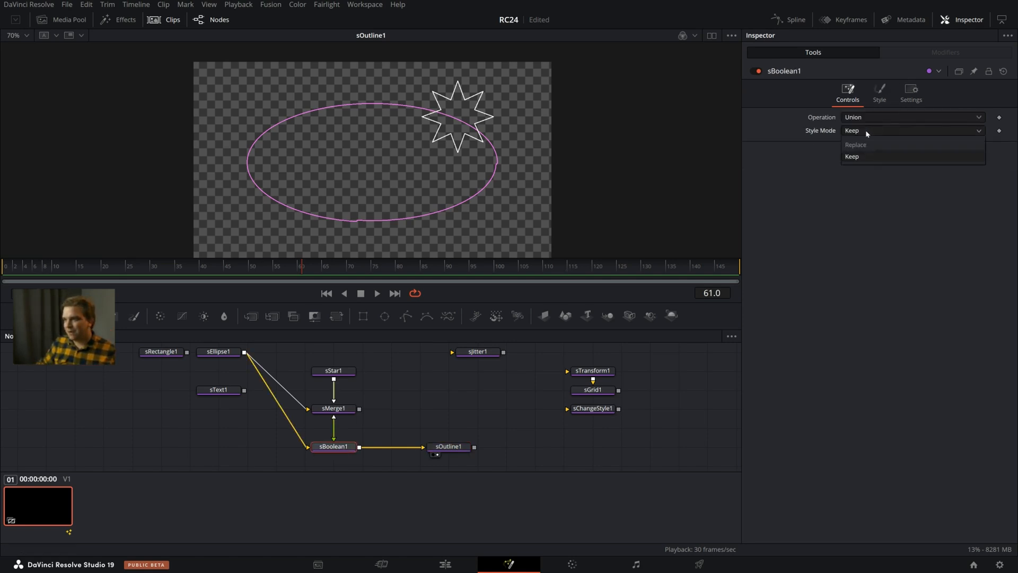
click(856, 145)
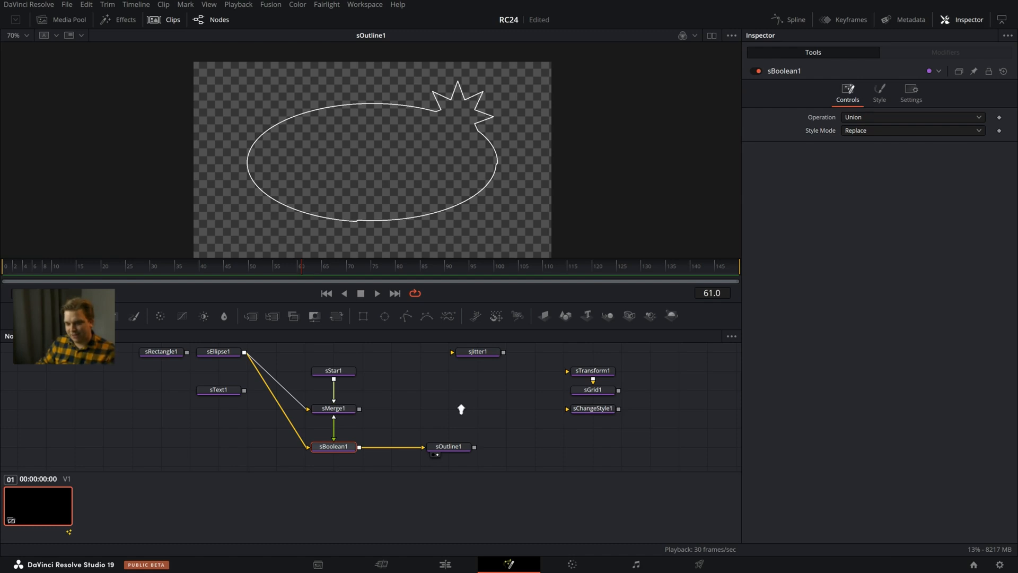
Move sRender1 down toward the row of connected nodes and view it
drag(461, 409, 423, 407)
scroll(434, 409, up, 1)
click(433, 408)
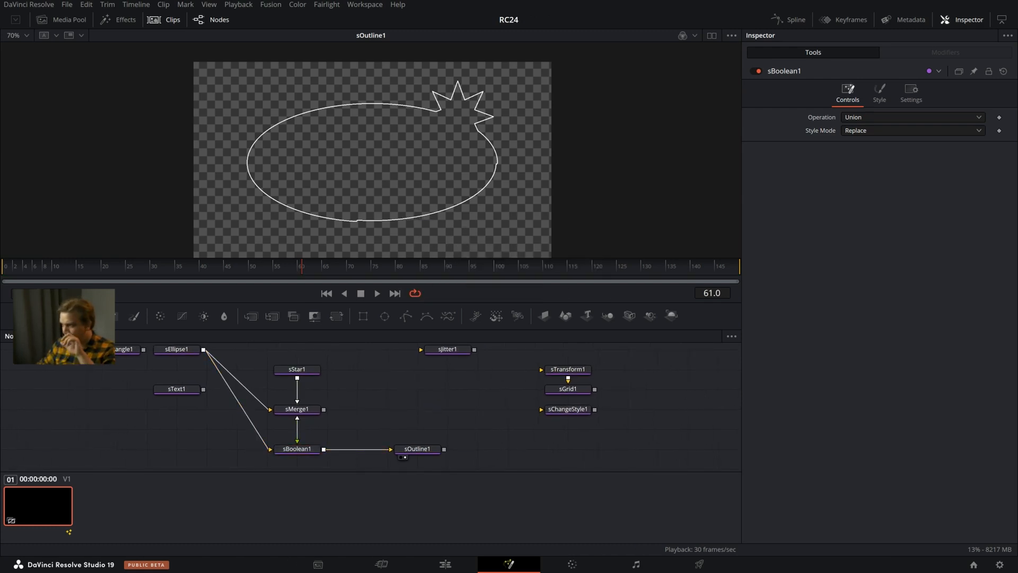
drag(432, 395, 308, 411)
scroll(288, 405, down, 1)
drag(483, 364, 483, 444)
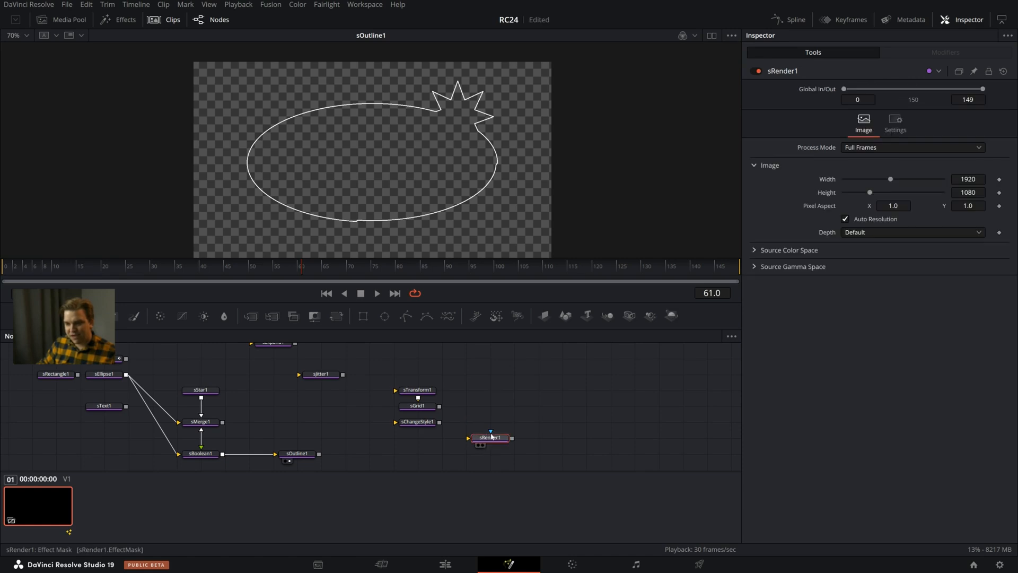
key(1)
Move the sTransform1, sGrid1 and sChangeStyle1 group up beside sExpand1 and sJitter1
mouse_move(391, 370)
mouse_down()
mouse_move(424, 432)
mouse_move(391, 382)
mouse_up()
scroll(427, 406, down, 3)
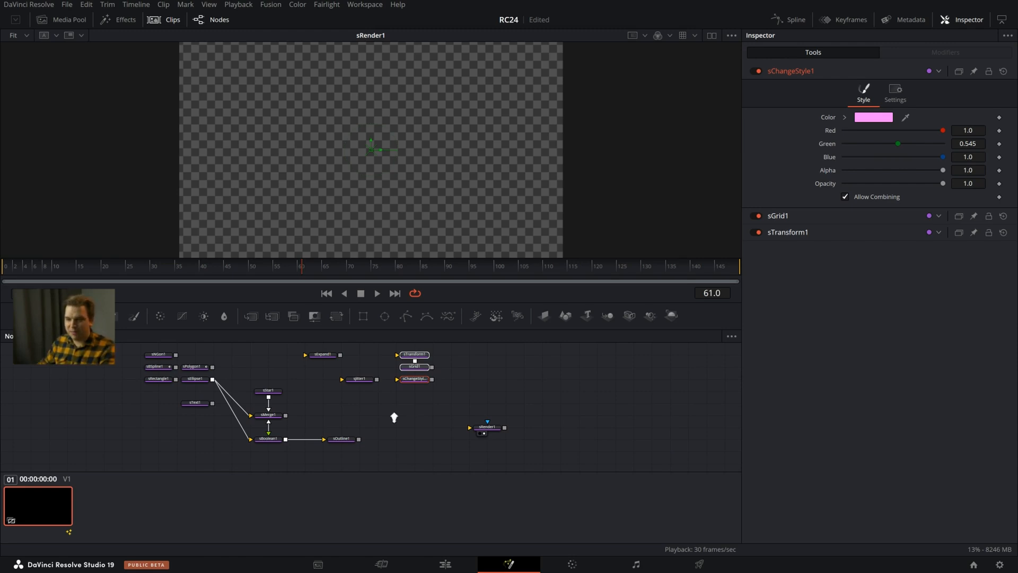
scroll(394, 417, down, 1)
drag(370, 412, 345, 409)
scroll(361, 408, up, 1)
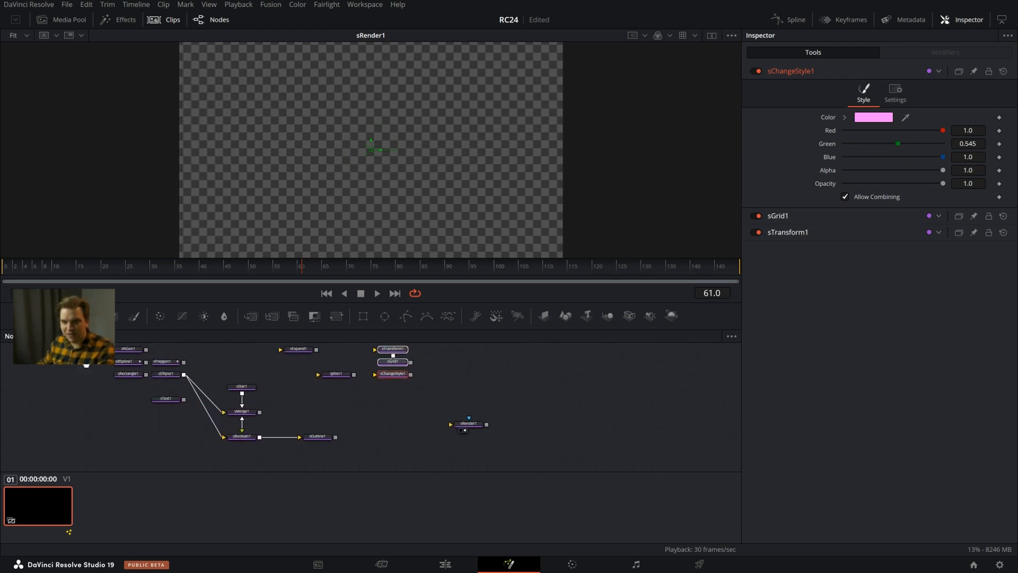
drag(101, 350, 187, 381)
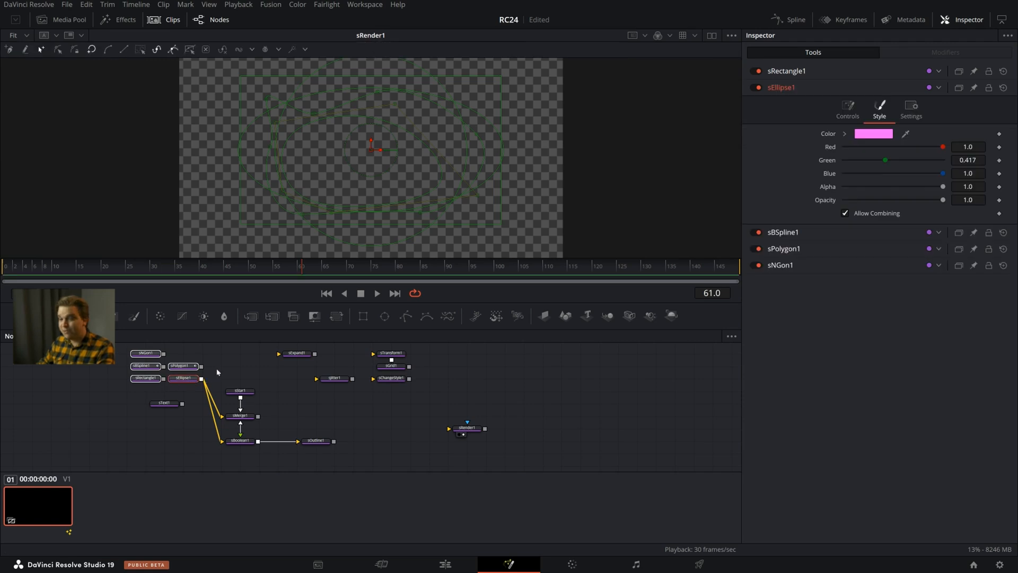
click(217, 371)
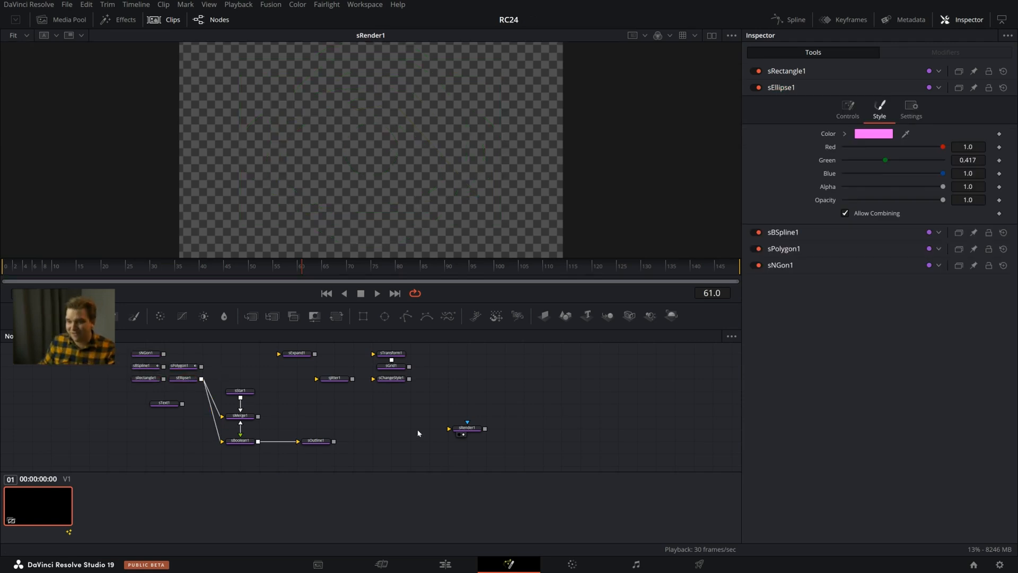
Load Composition 3 for the clip
scroll(401, 418, up, 1)
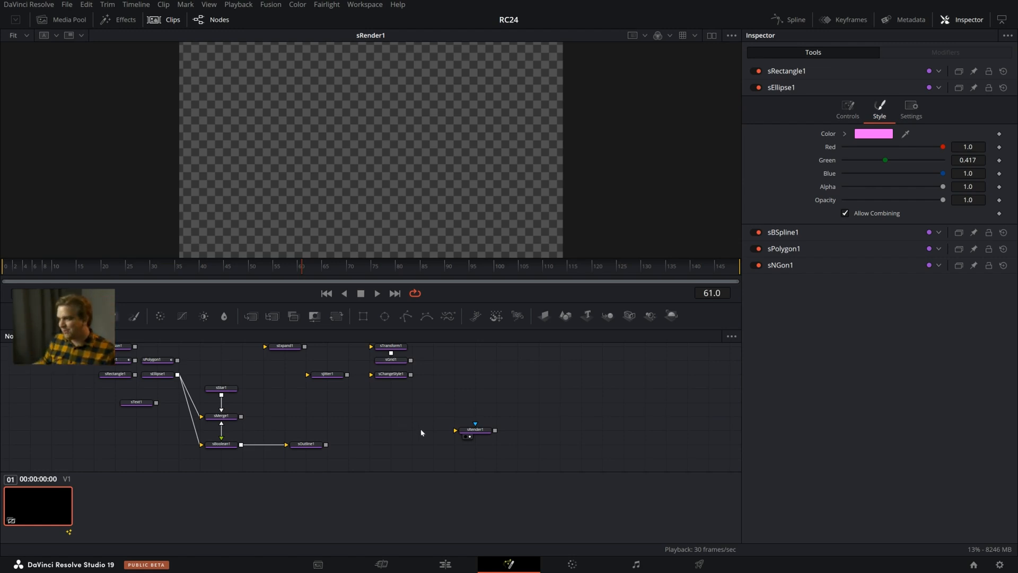
drag(397, 421, 393, 390)
scroll(393, 390, down, 1)
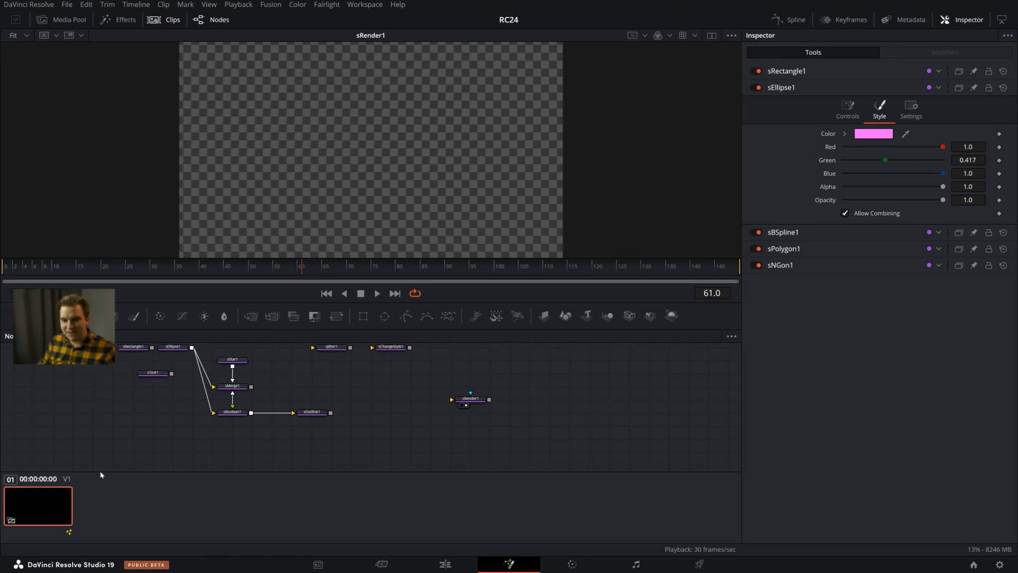
right_click(63, 492)
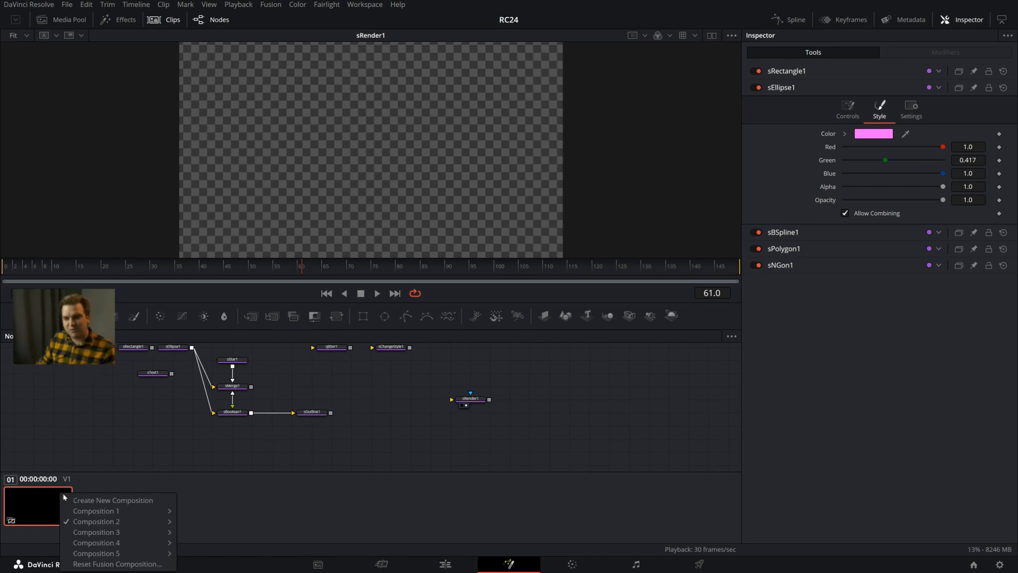
mouse_move(140, 537)
click(197, 531)
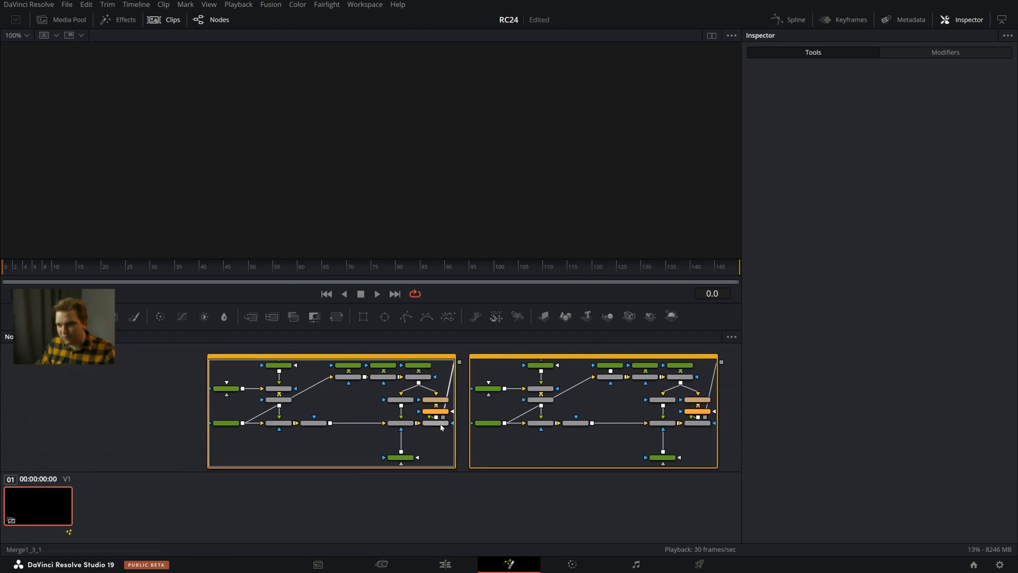
View Merge1_3_1 in the first node group, go to frame 77 and play the ResolveCon title animation
click(435, 422)
key(1)
click(380, 266)
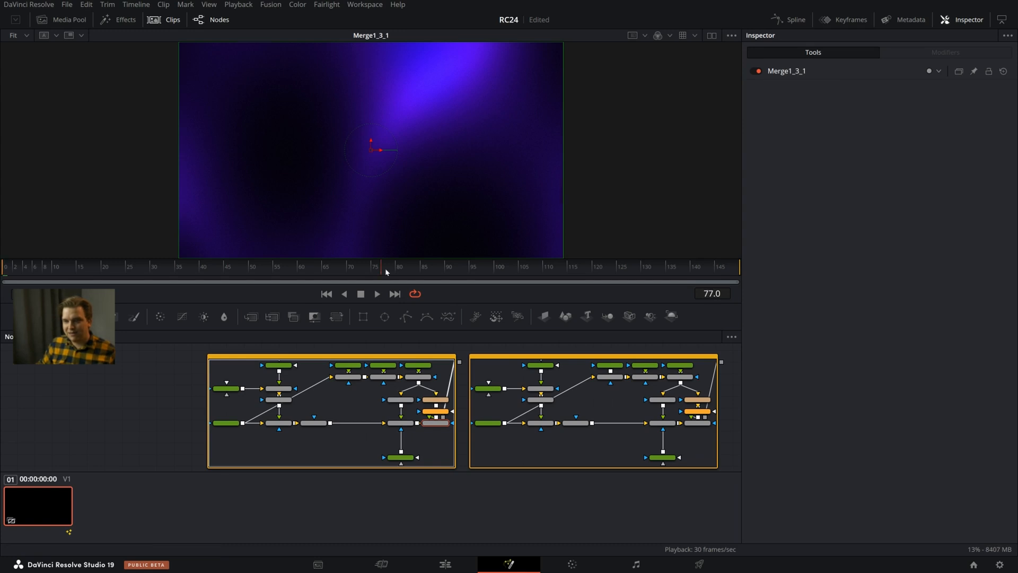
drag(158, 416, 148, 416)
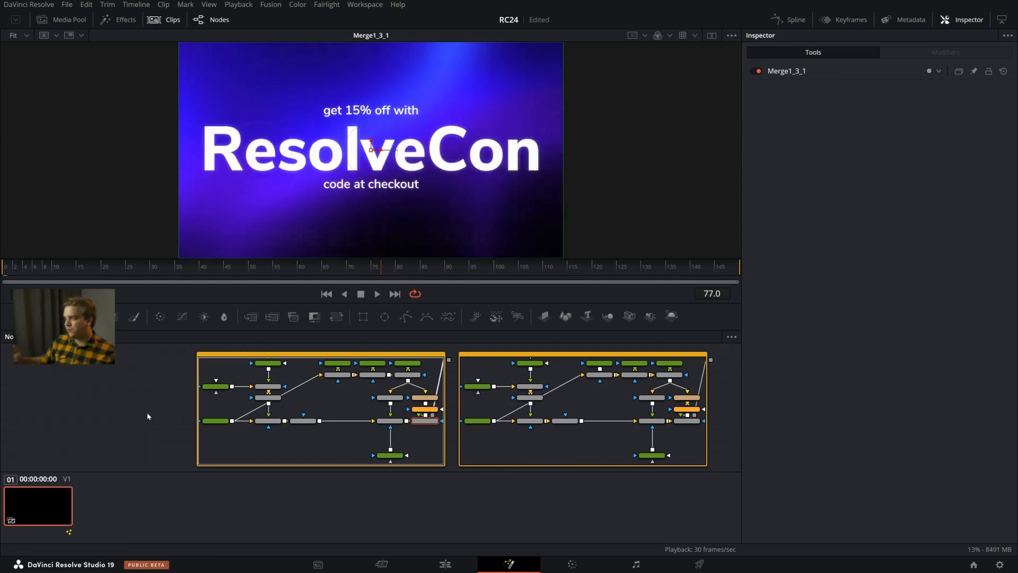
key(space)
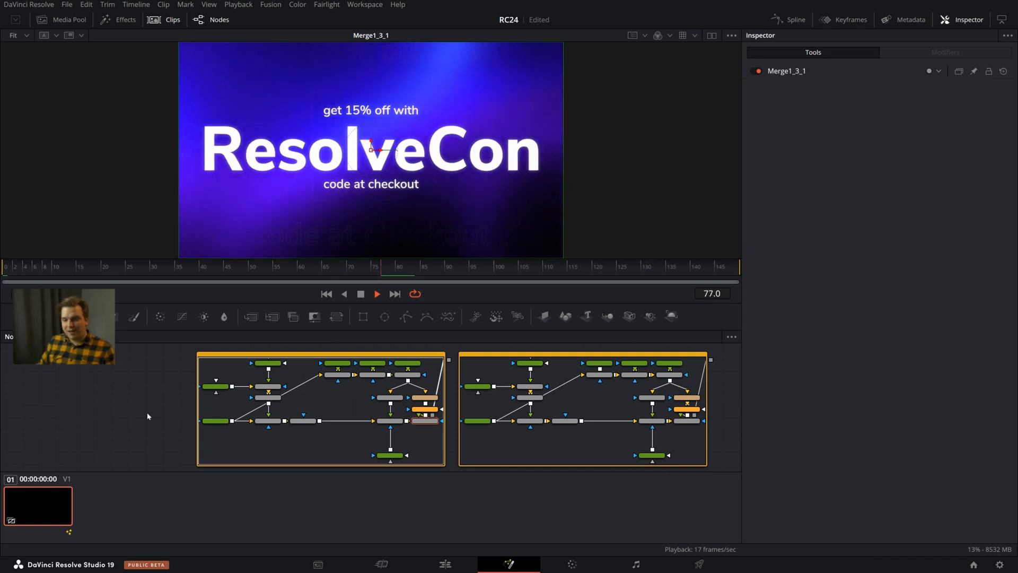
click(561, 449)
key(space)
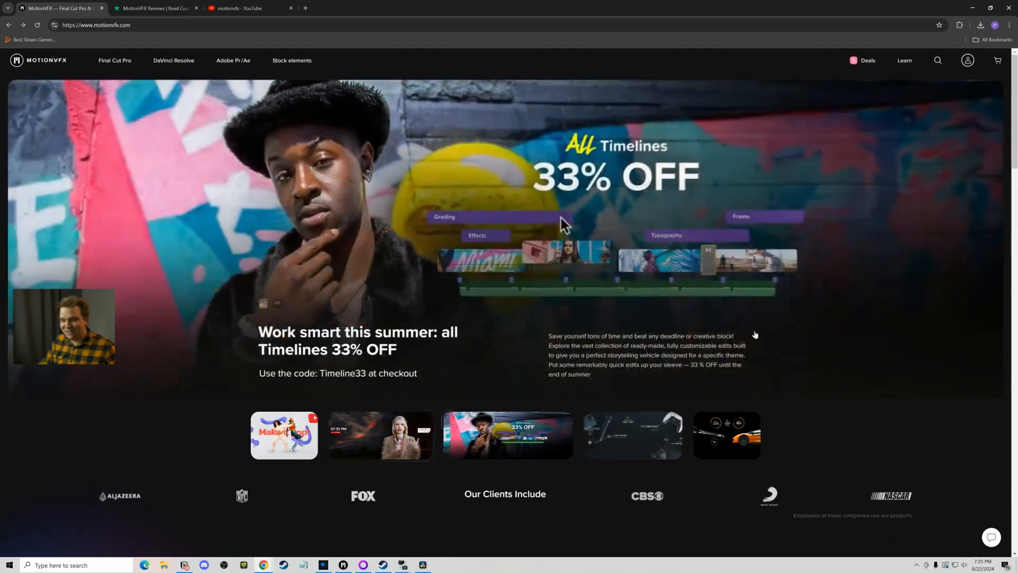
Switch back to DaVinci Resolve, view Group1 and check its product-users title animation from partway through the timeline
click(422, 565)
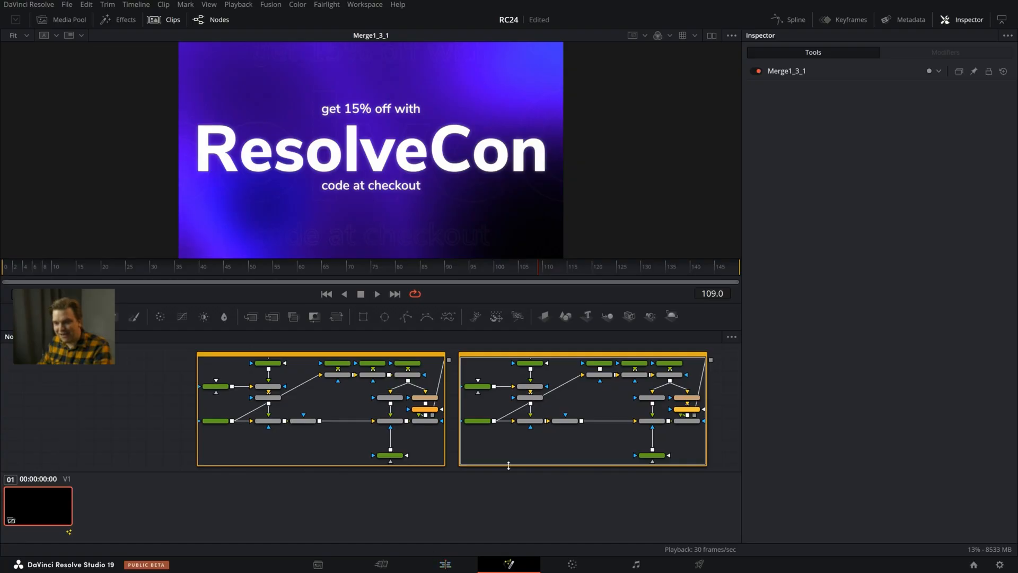
click(590, 358)
key(1)
click(412, 273)
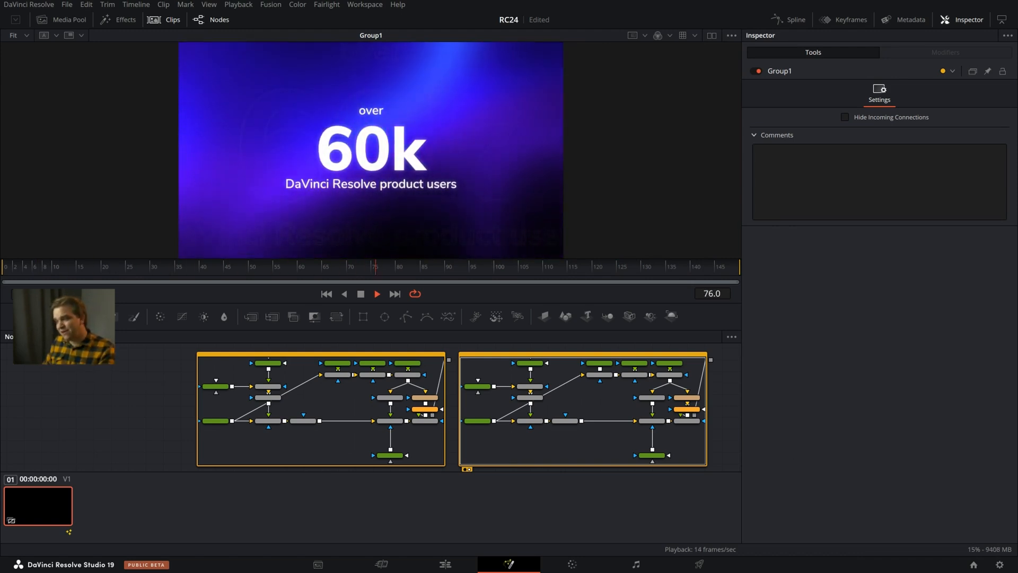
drag(461, 447, 441, 445)
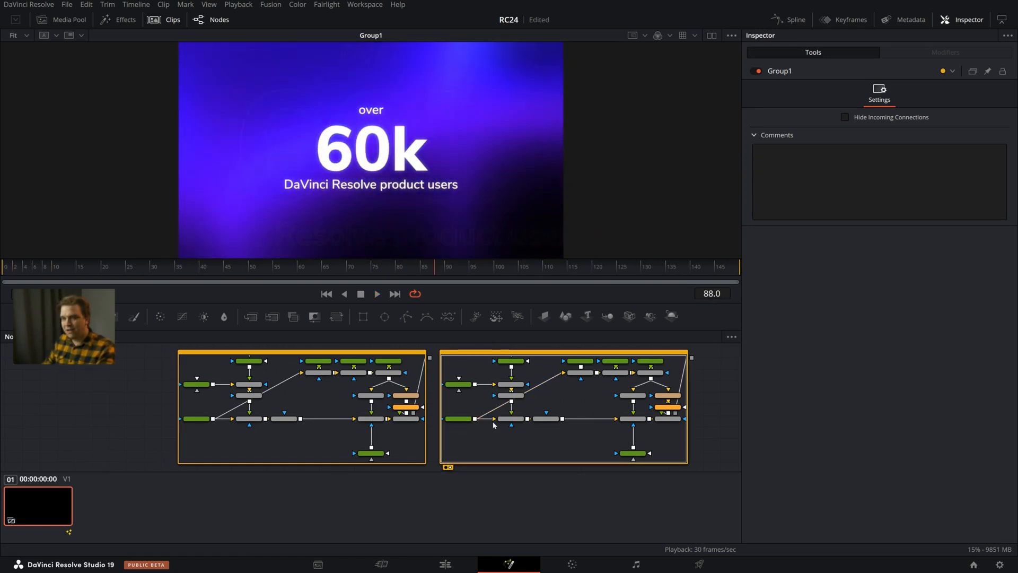
Switch to the browser, open MotionVFX's DaVinci Resolve store page and look through its product listings
key(alt+Tab)
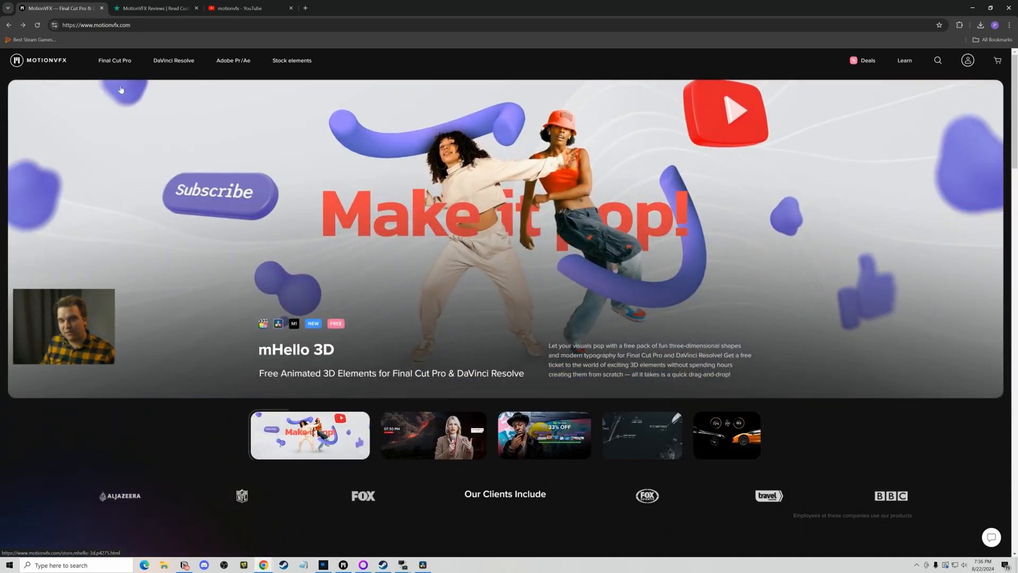
click(172, 62)
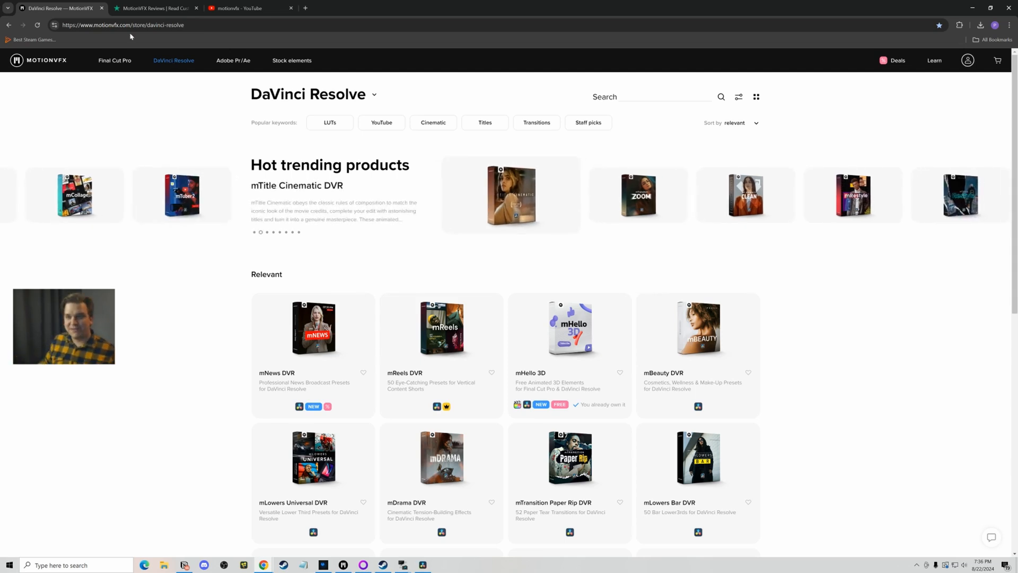
scroll(841, 306, down, 2)
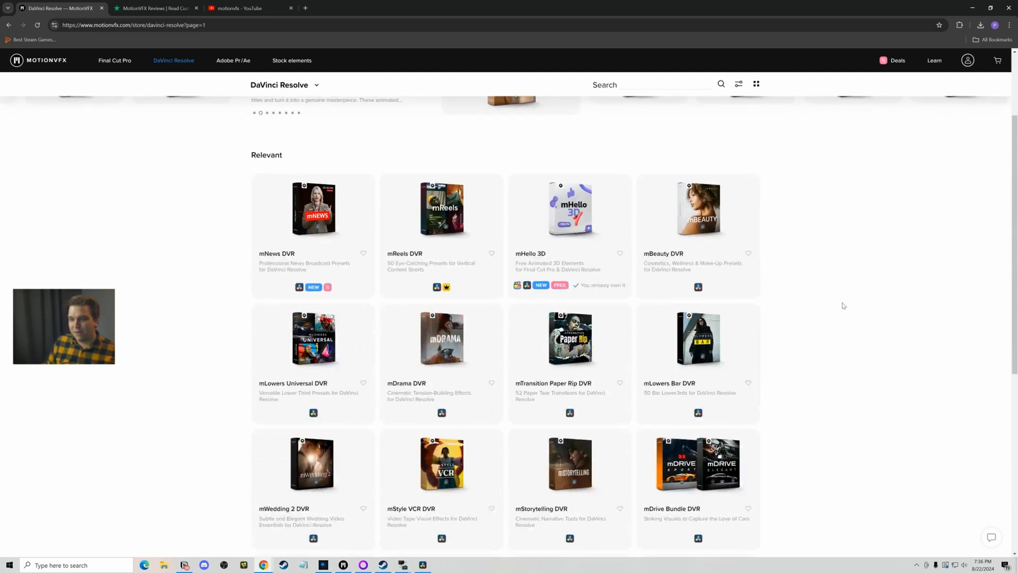
mouse_move(572, 216)
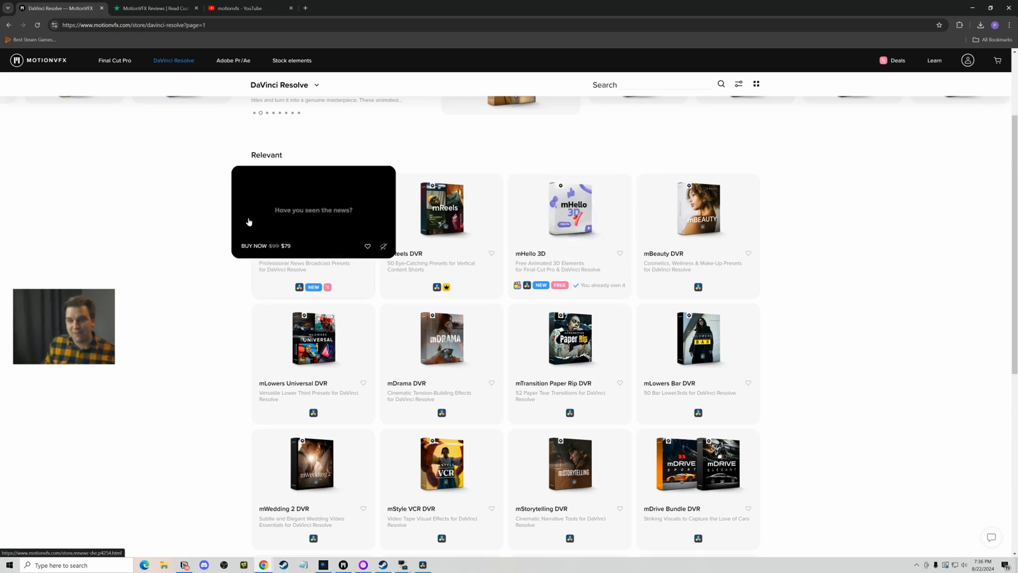
scroll(841, 258, down, 8)
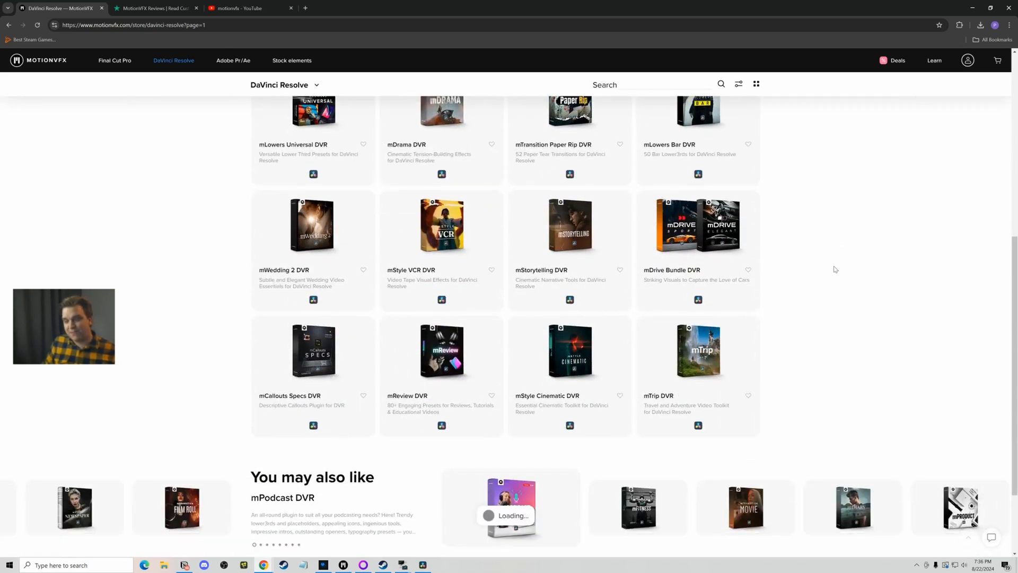
scroll(843, 297, down, 6)
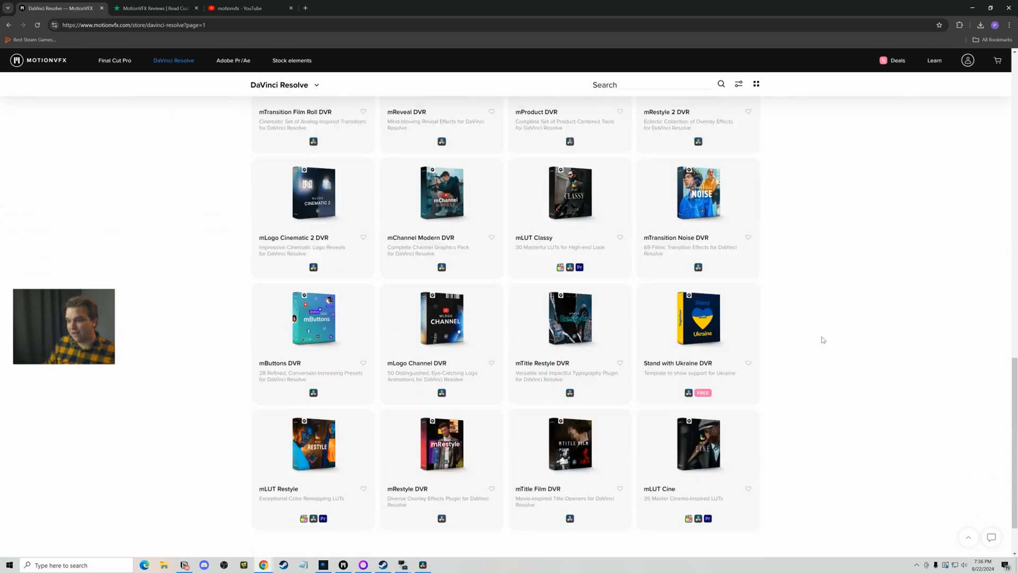
scroll(844, 351, up, 1)
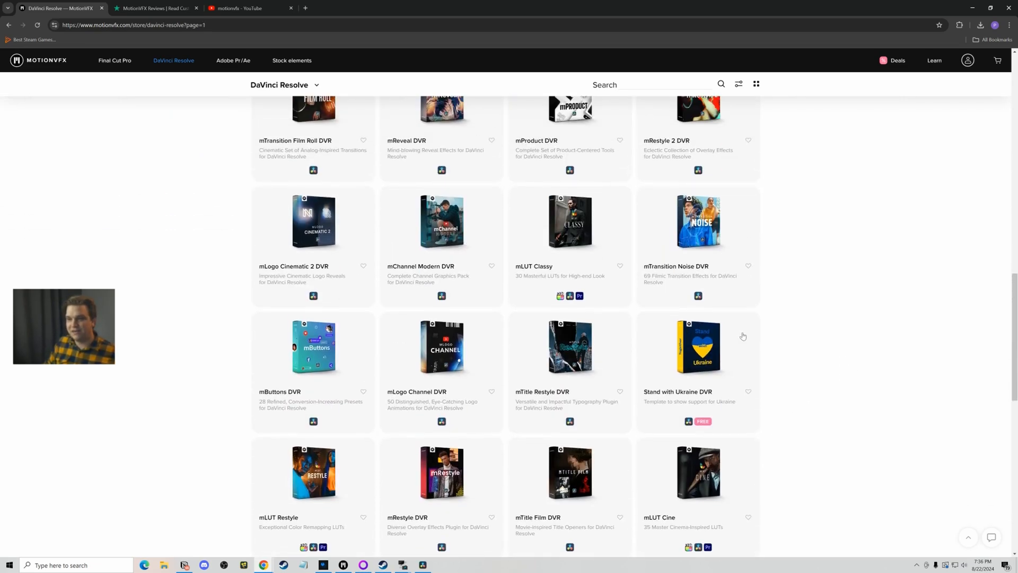
scroll(870, 312, up, 10)
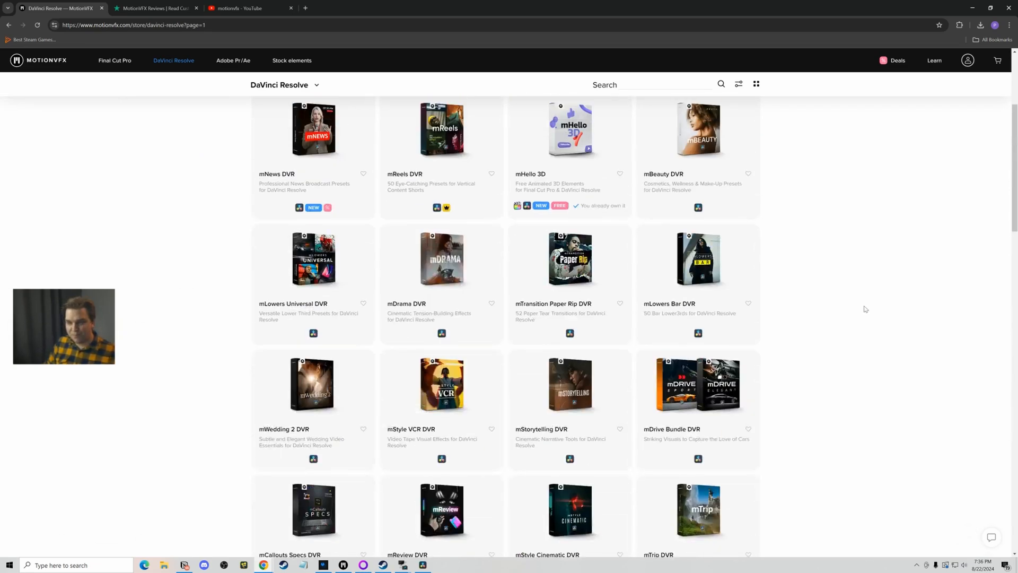
scroll(865, 309, up, 4)
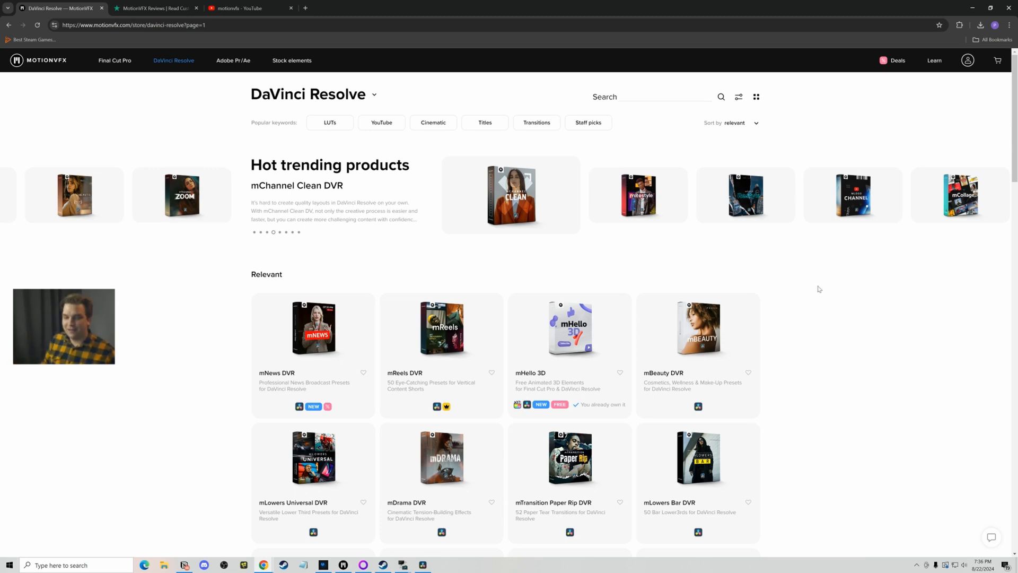
Search the DaVinci Resolve products for "free" and look over the results
click(638, 98)
text(free)
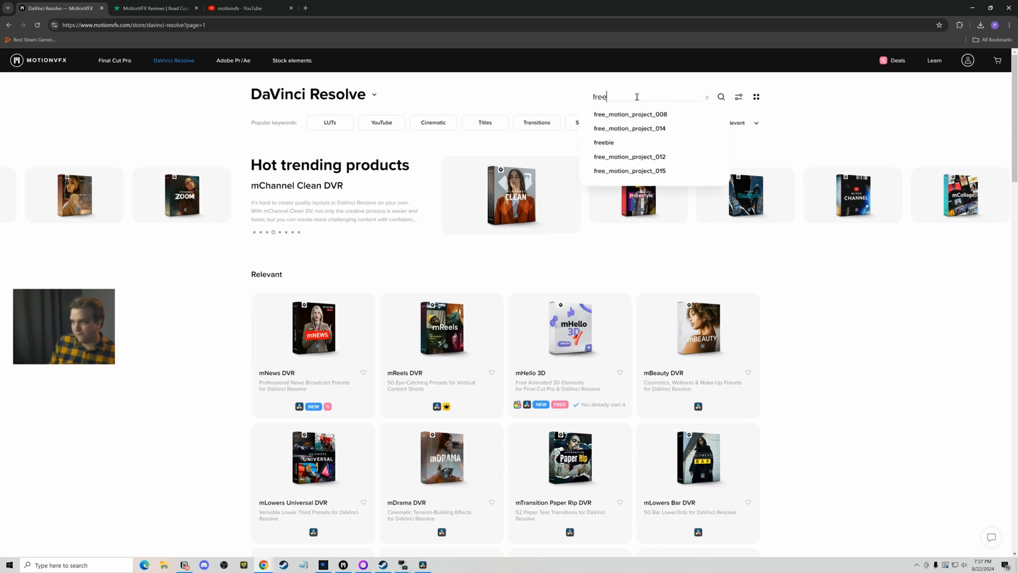
key(Return)
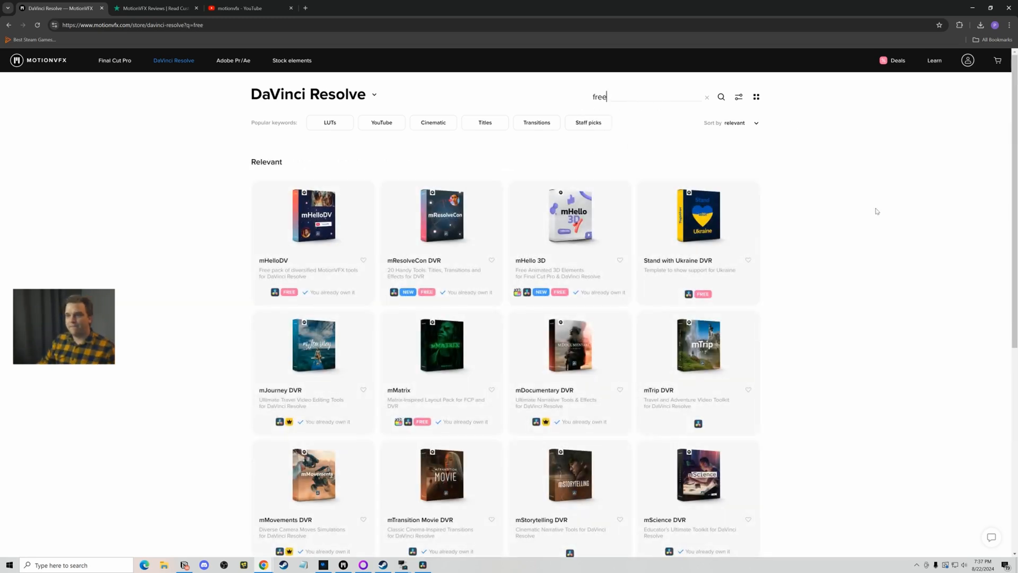
scroll(869, 187, down, 1)
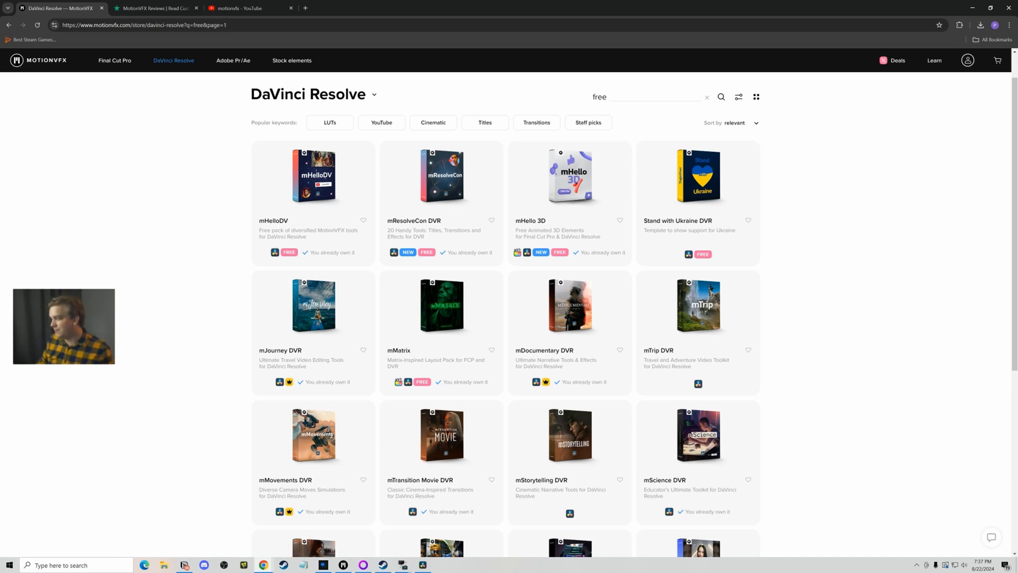
Bring up the MotionVFX product manager window, look over the owned products and return to the browser
key(alt+Tab)
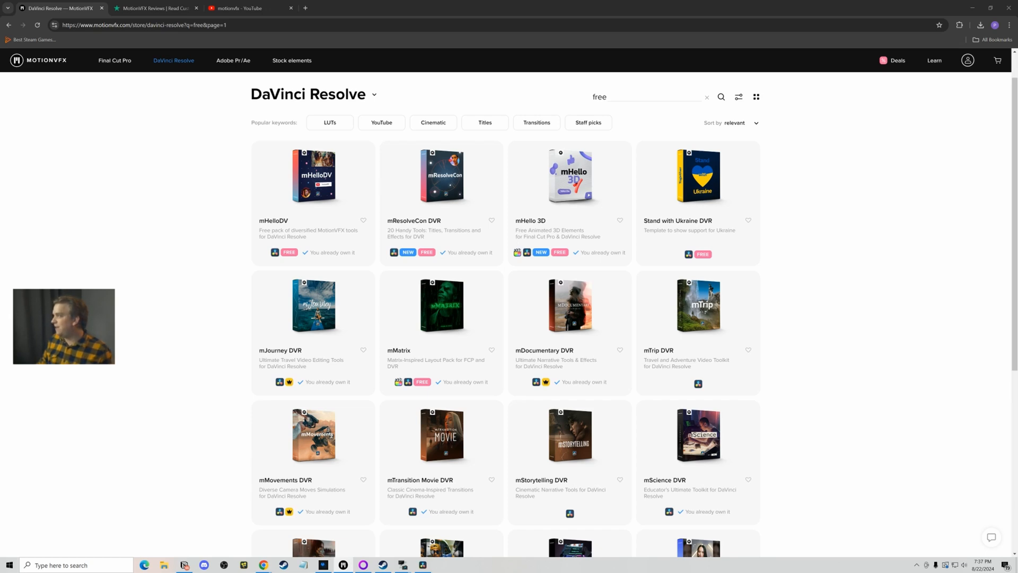
drag(1017, 191, 278, 73)
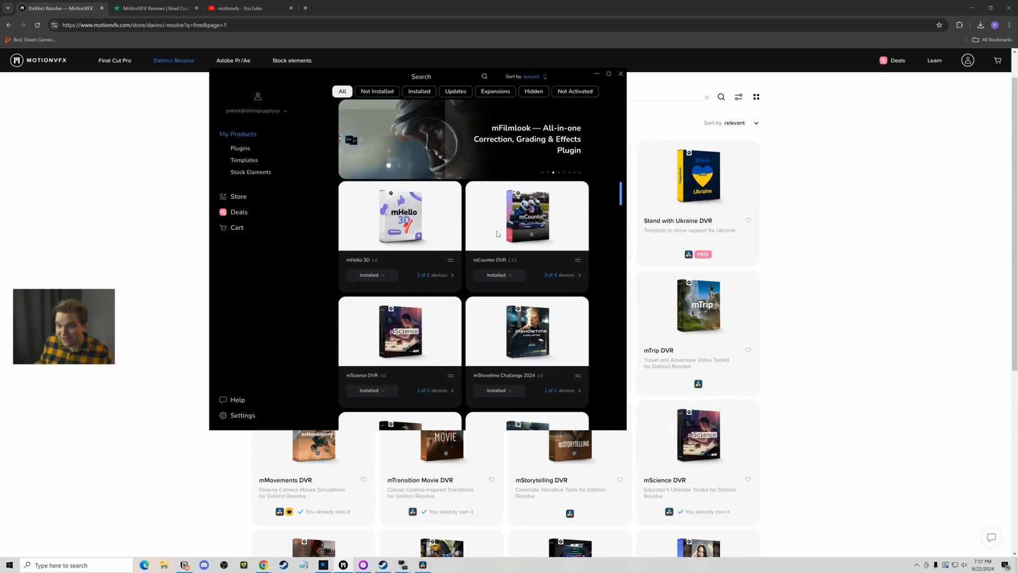
scroll(539, 259, down, 1)
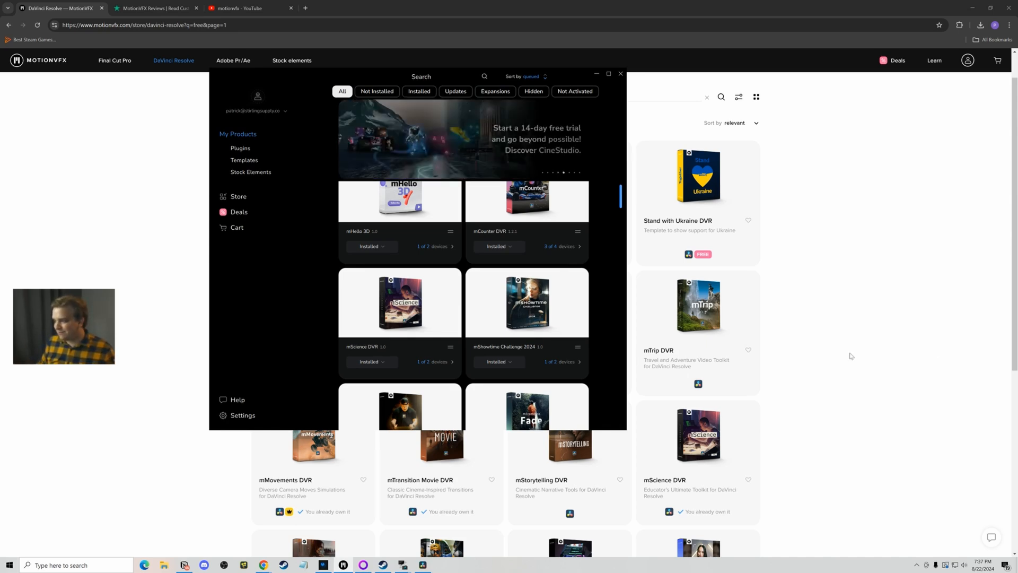
click(824, 337)
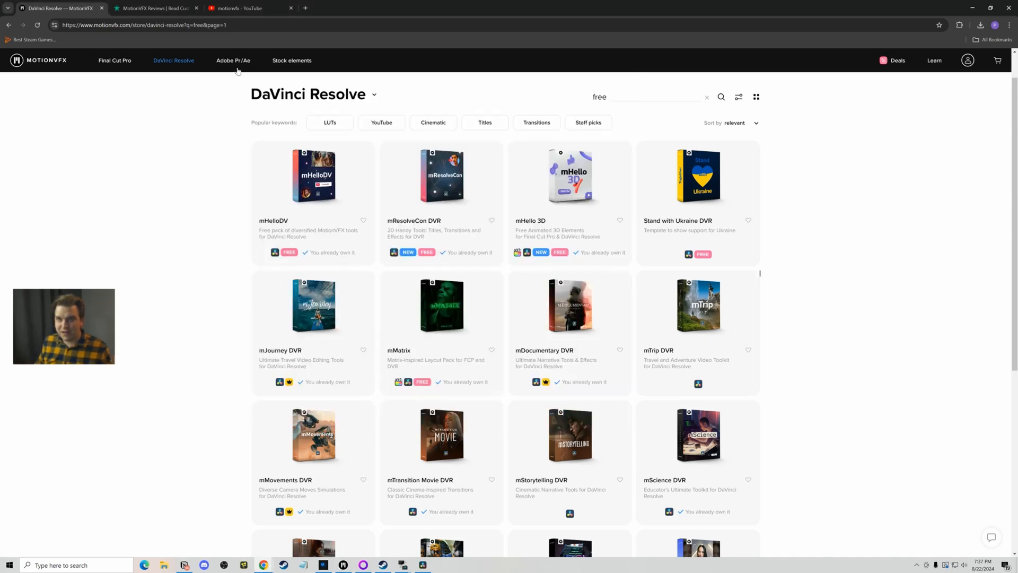
Look through the videos on the motionvfx YouTube channel and open the MotionVFX reviews on Trustpilot
click(233, 11)
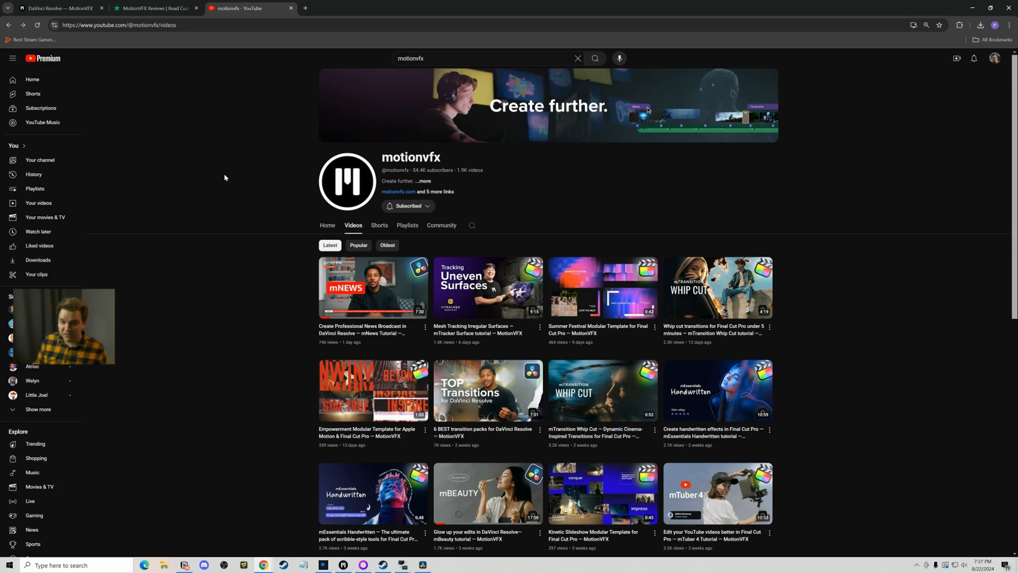
scroll(264, 210, down, 1)
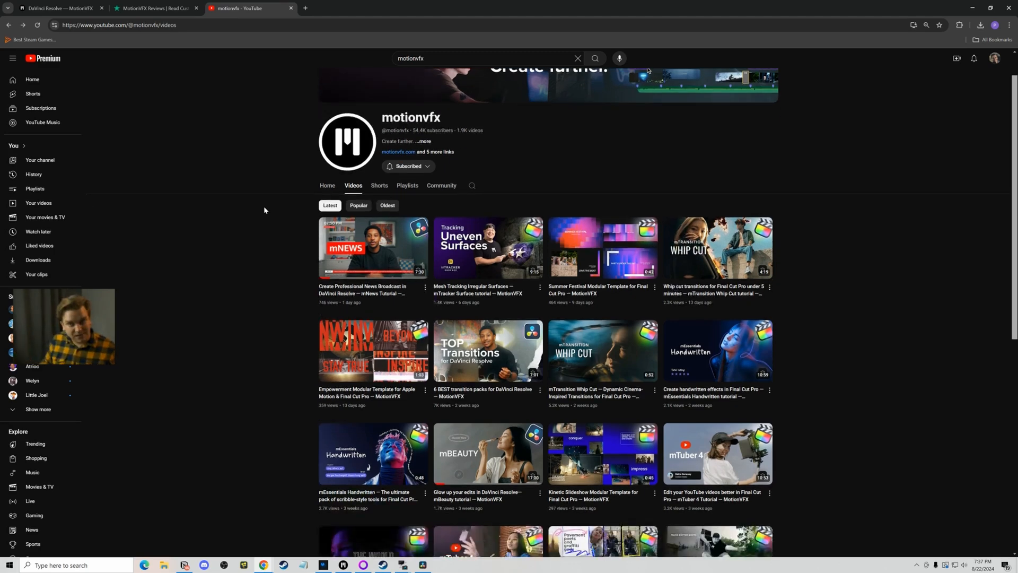
scroll(264, 210, down, 2)
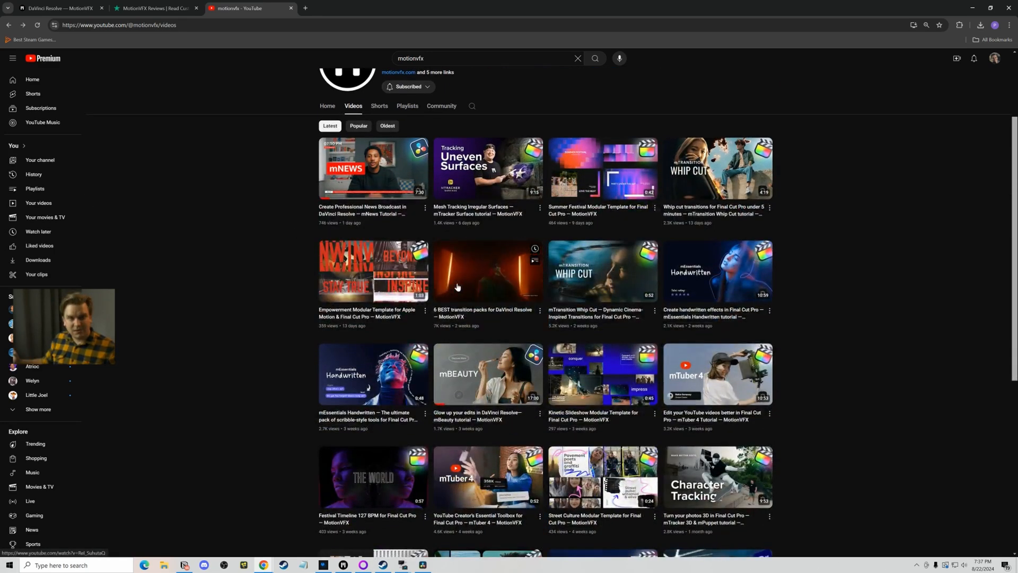
scroll(246, 331, up, 2)
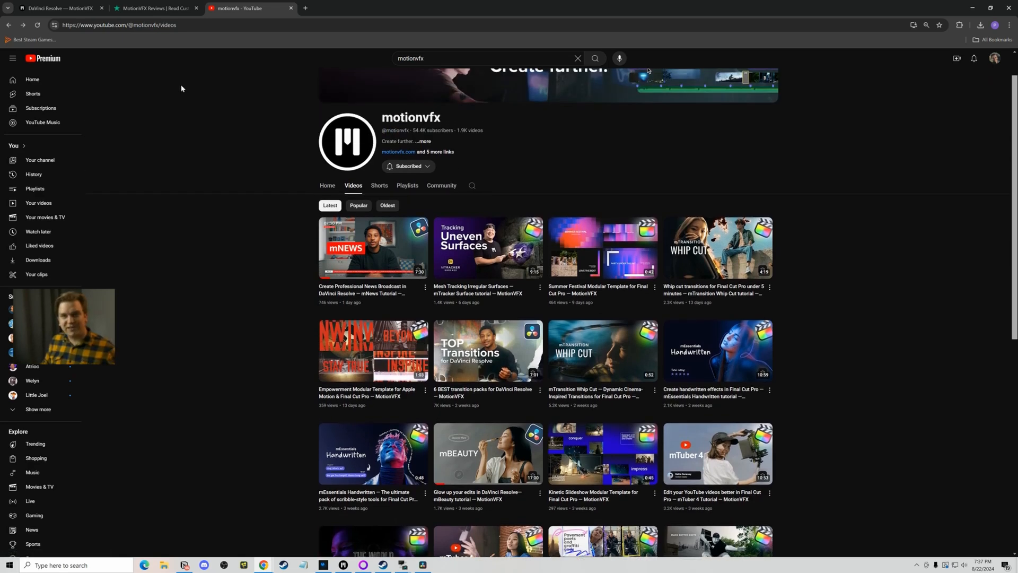
click(146, 9)
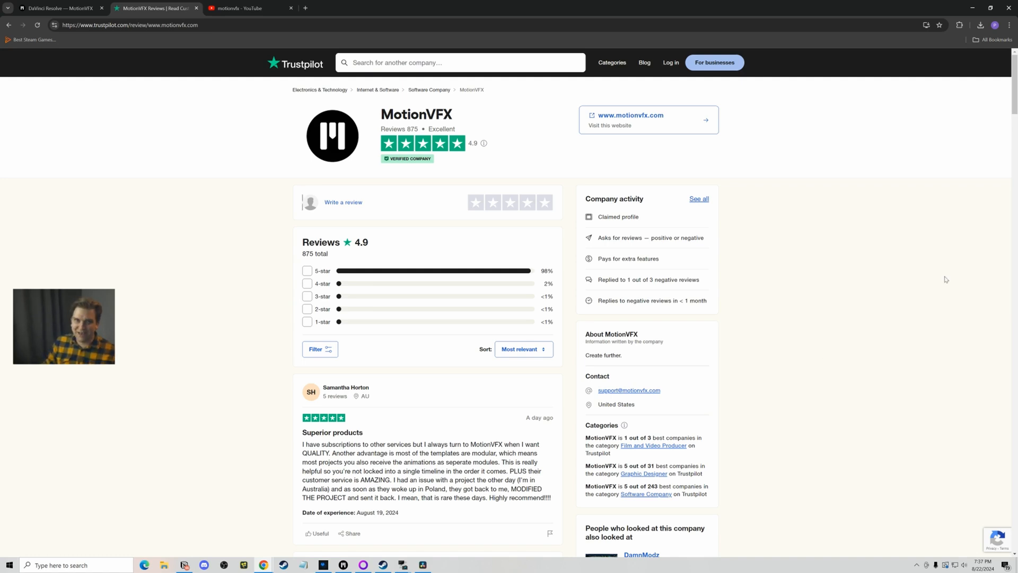
Switch back to DaVinci Resolve and load another of the clip's existing compositions
click(972, 7)
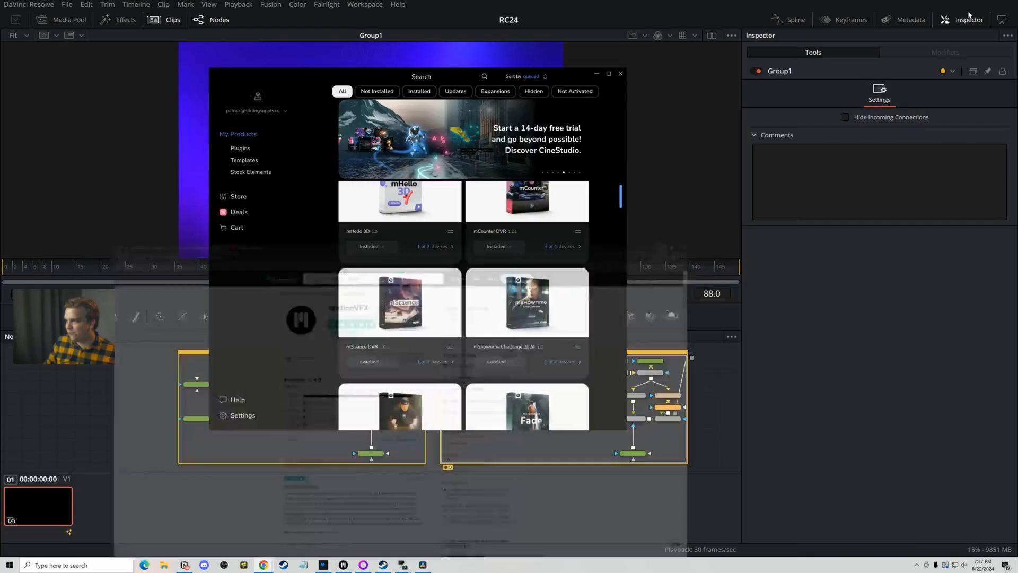
click(77, 434)
scroll(73, 422, down, 1)
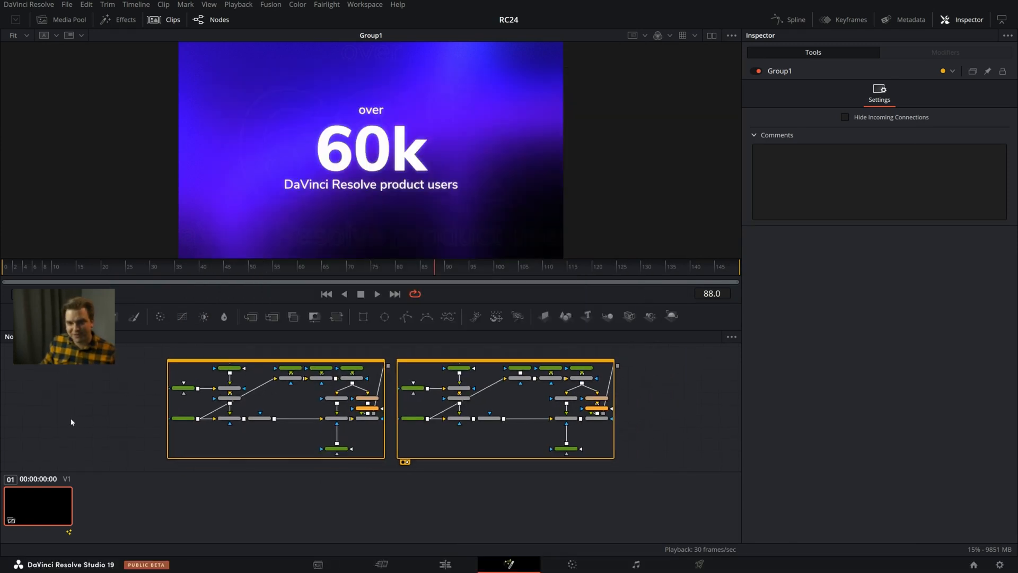
right_click(41, 513)
mouse_move(75, 487)
click(178, 487)
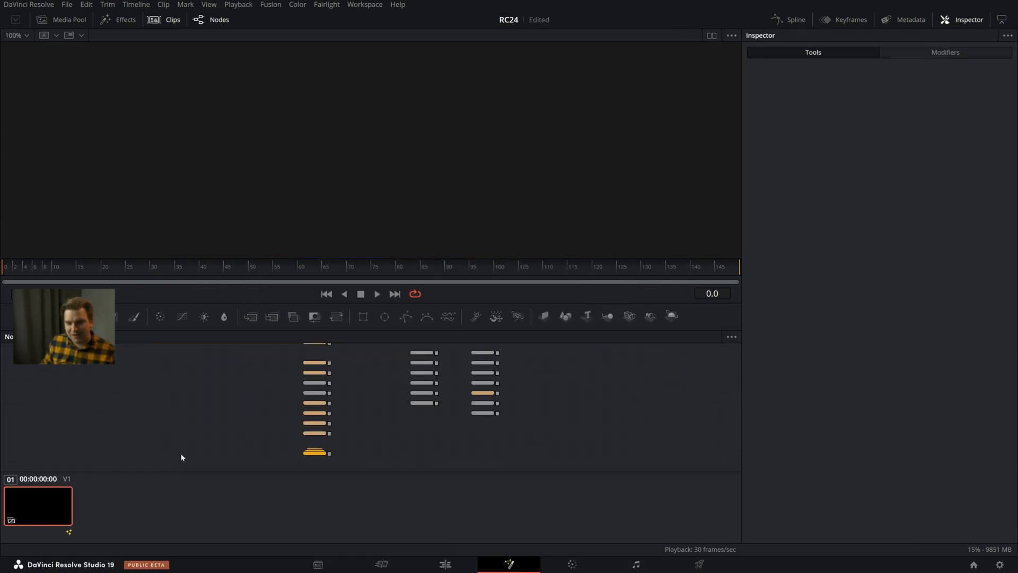
Preview the mReal_Estate_Infographic_02 node and the mScience_Pentagon_Graph node in the viewer with playback running
scroll(212, 408, up, 1)
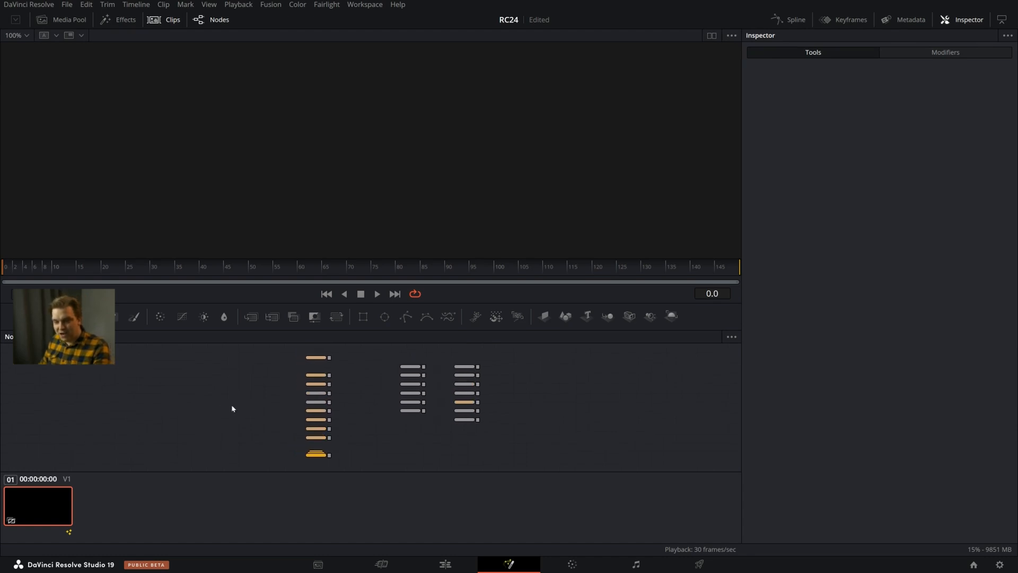
click(315, 357)
key(1)
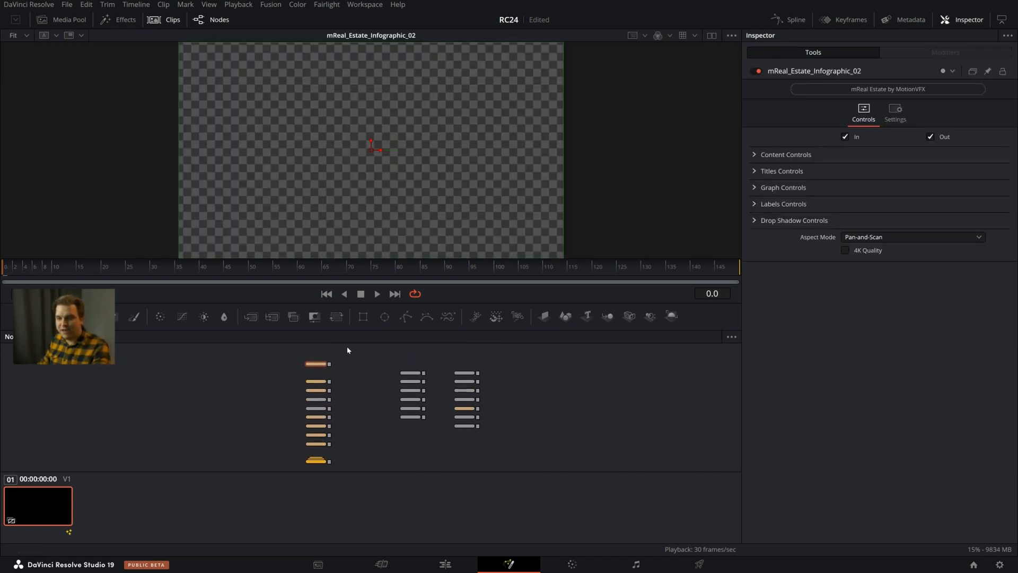
key(space)
scroll(373, 390, up, 2)
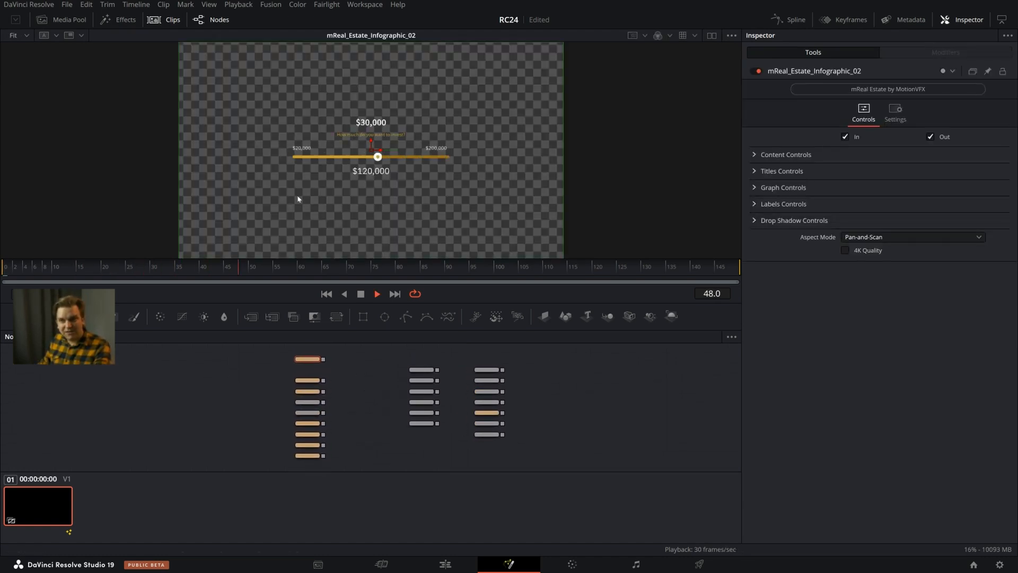
click(310, 380)
key(1)
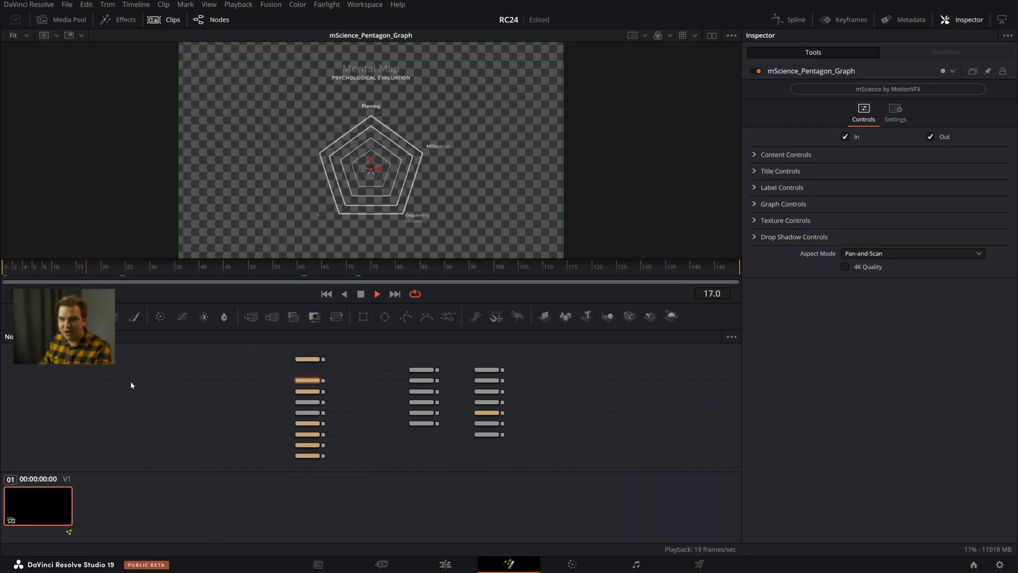
Show the mNews_Circular_Chart node in the viewer and look over its Segment 2 and Segment 3 controls
click(308, 391)
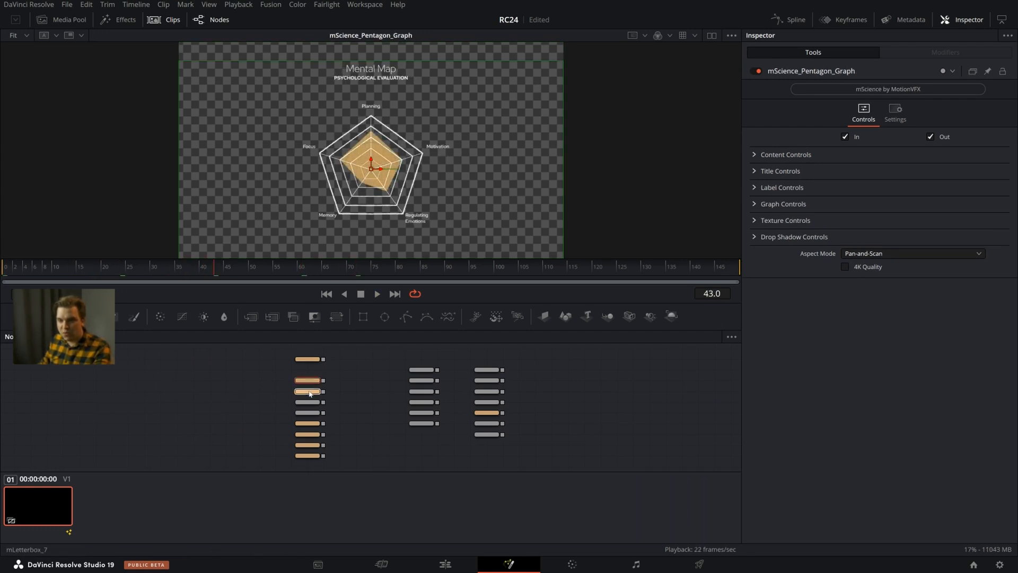
key(1)
scroll(357, 400, up, 2)
drag(362, 399, 353, 398)
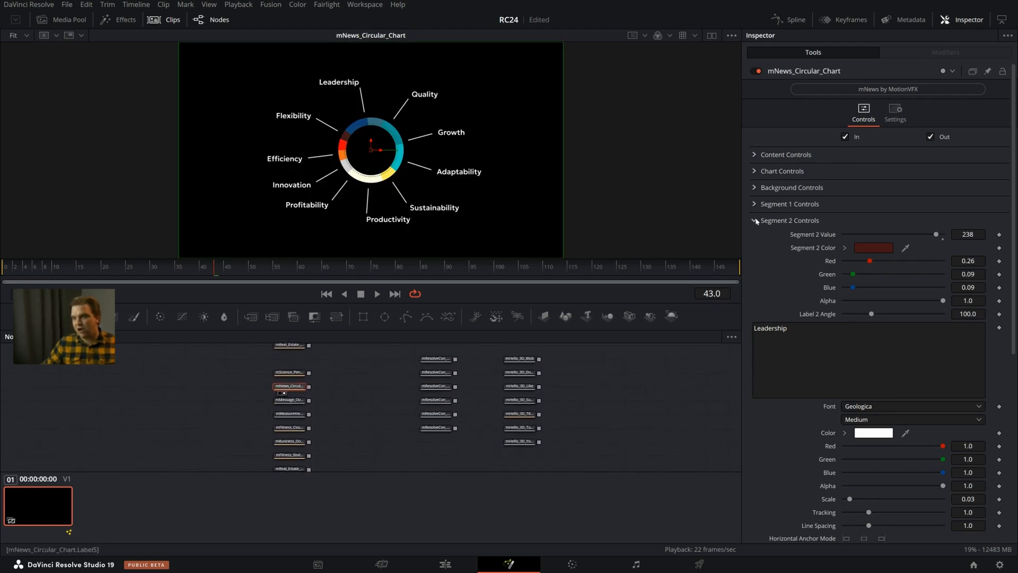
click(785, 220)
click(792, 239)
scroll(885, 212, down, 3)
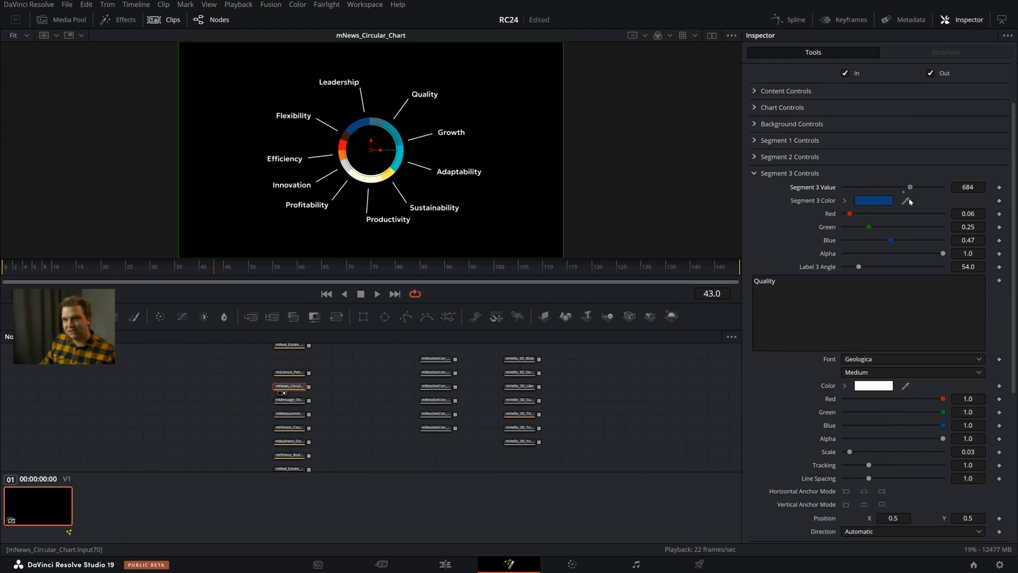
View the mResolveCon_Intro node, and play back the mResolveCon_List title in the viewer
click(436, 363)
key(1)
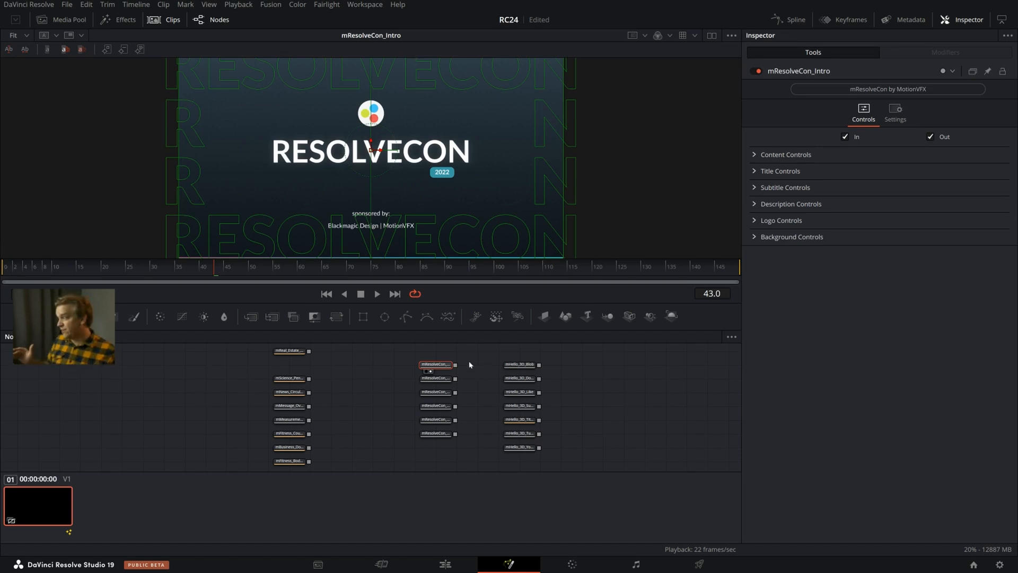
click(435, 378)
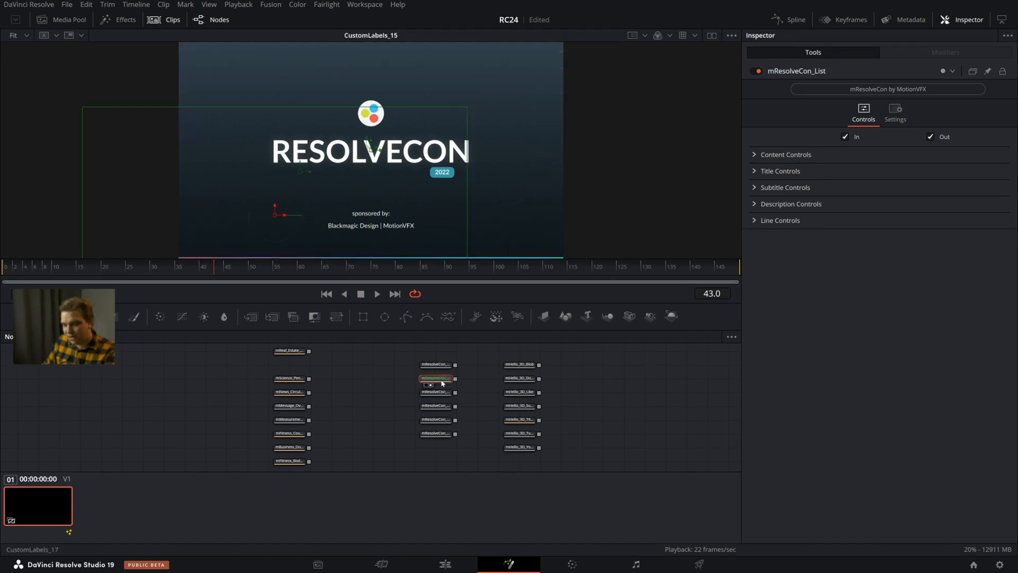
key(space)
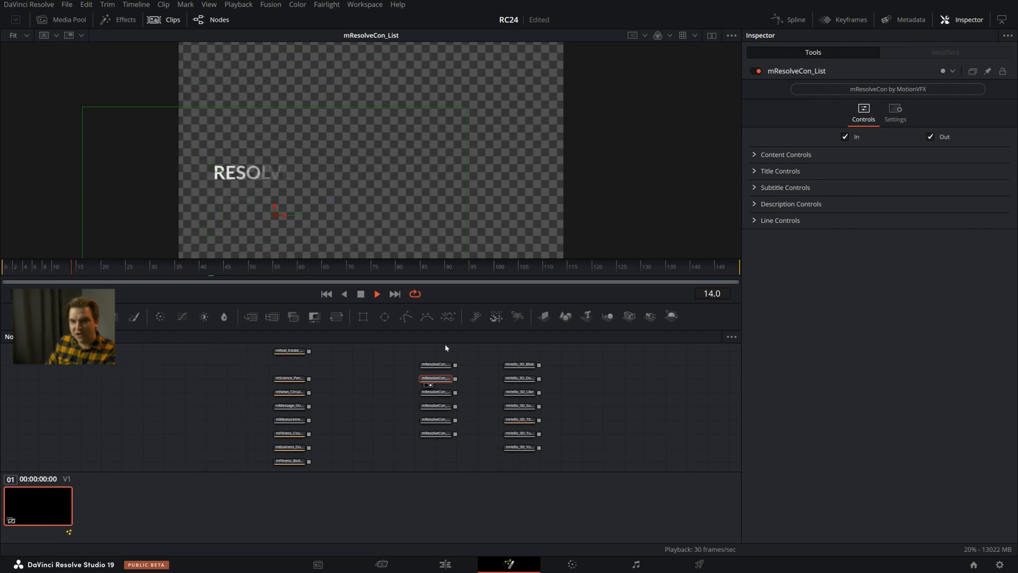
Preview the mHello_3D_Dollop and mHello_3D_YouTube animations in the viewer
click(519, 379)
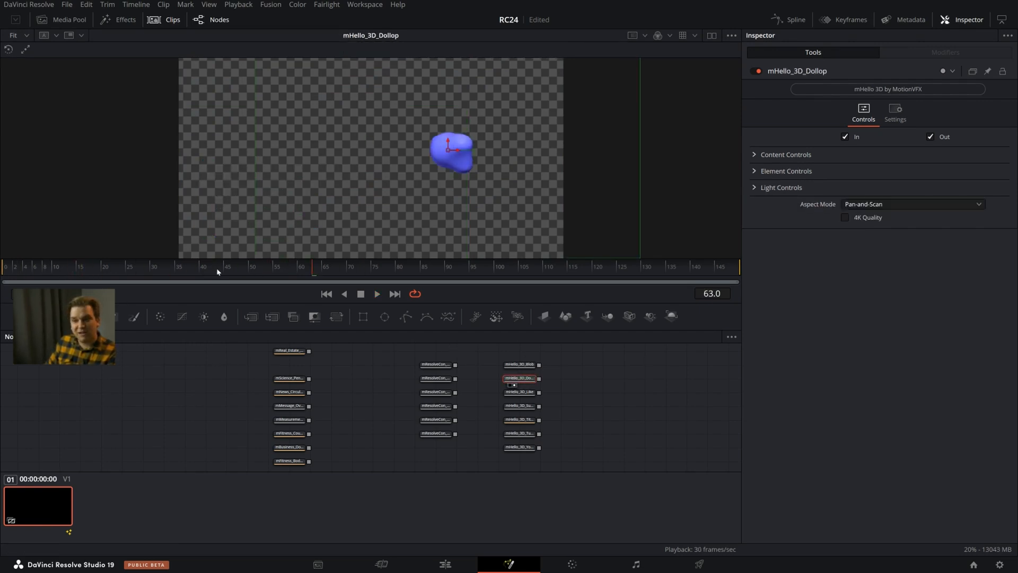
click(519, 446)
key(space)
key(space)
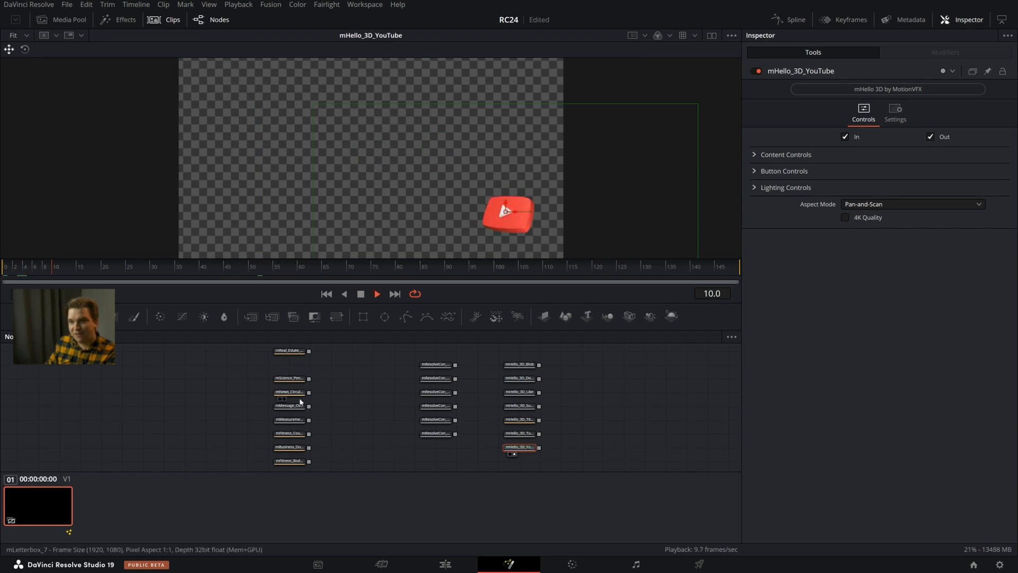
Preview the mMeasurements_Corner and mMessage_Overlay_09 nodes in the viewer during playback
click(292, 421)
key(2)
scroll(347, 425, down, 1)
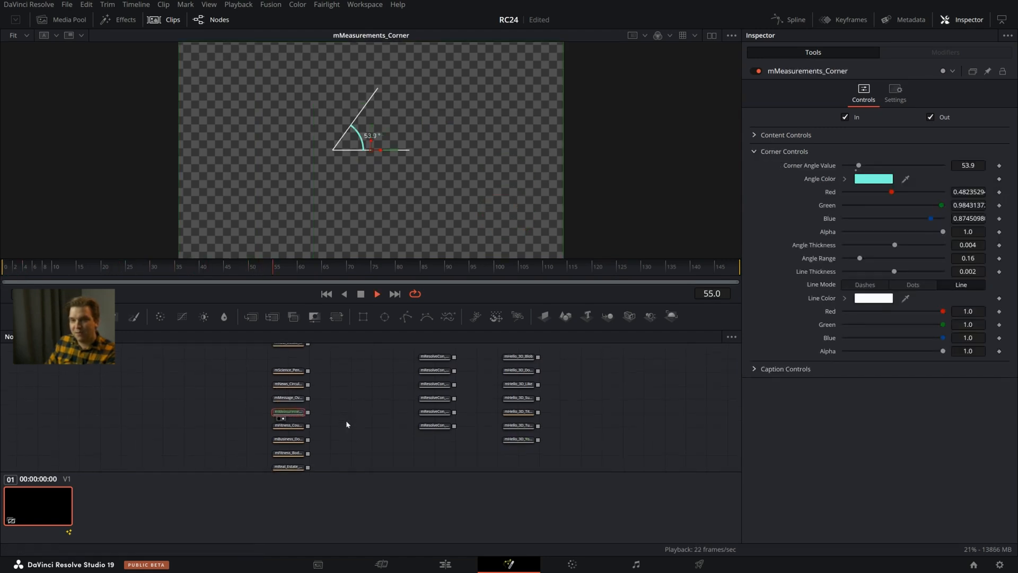
click(290, 402)
key(2)
Play the mFitness_Counter_02 timer from near the start of the timeline and view the mFitness_Body_Mass_Index node
click(292, 425)
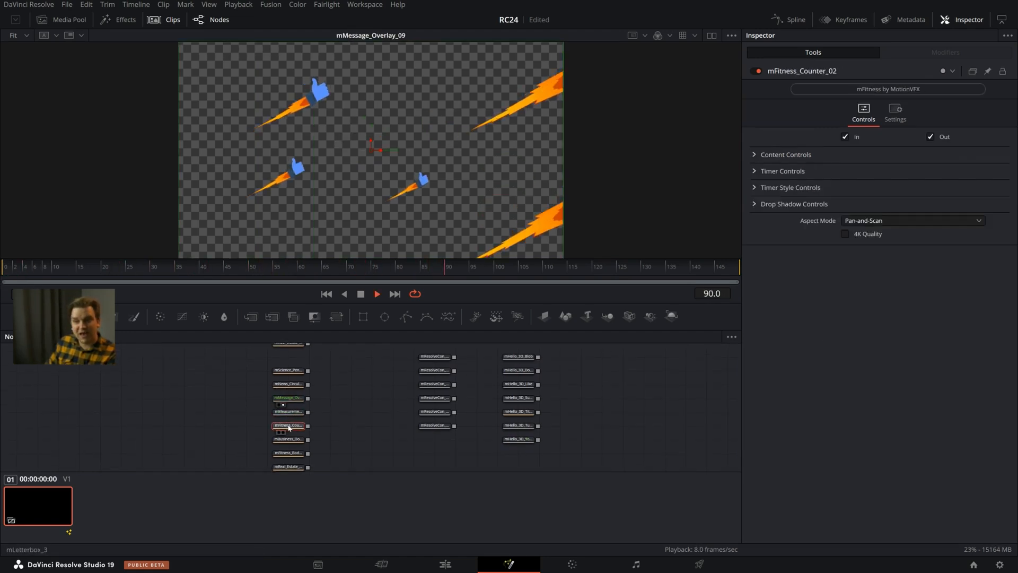
key(2)
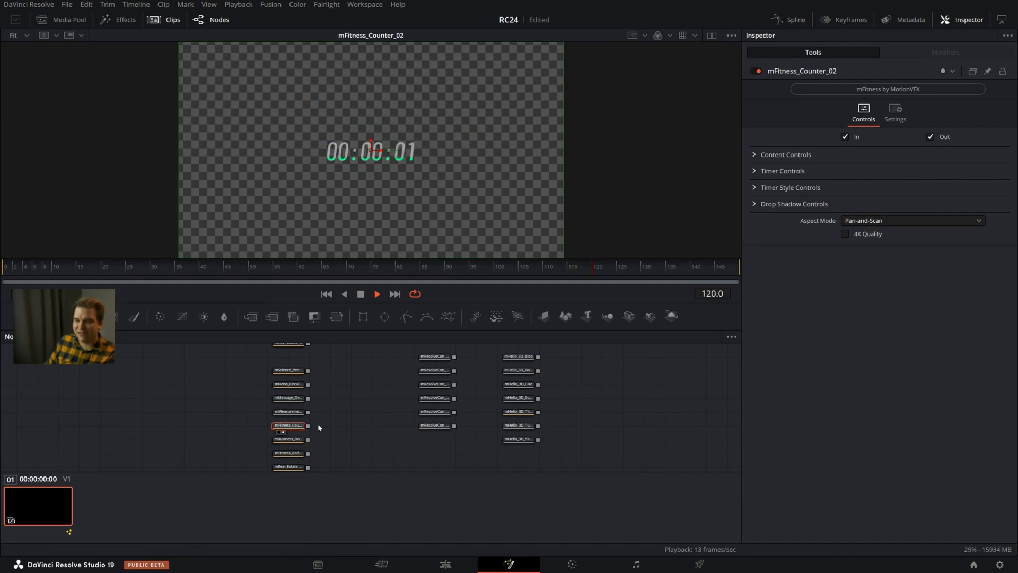
click(14, 271)
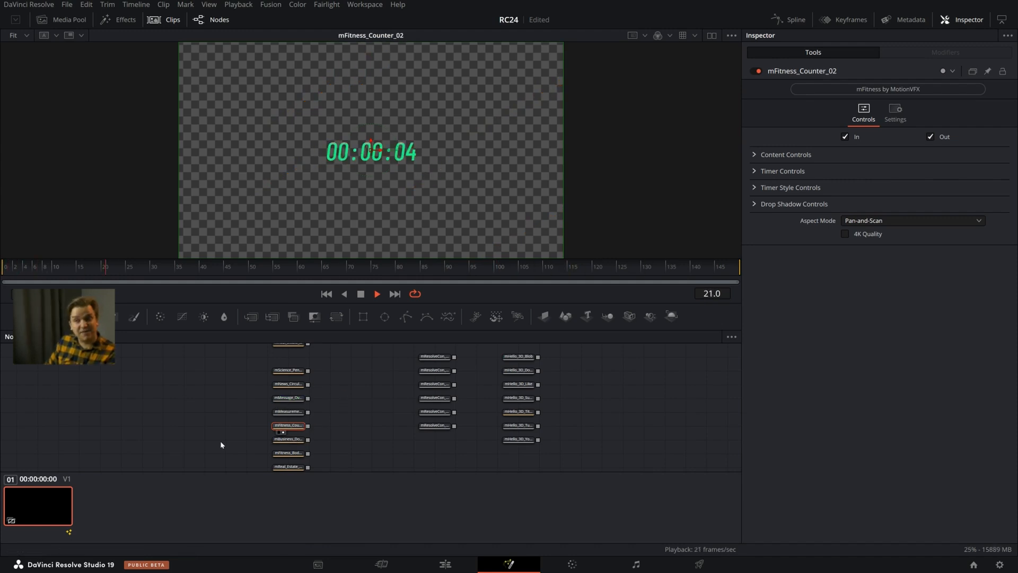
scroll(254, 448, down, 1)
click(288, 448)
scroll(348, 432, up, 4)
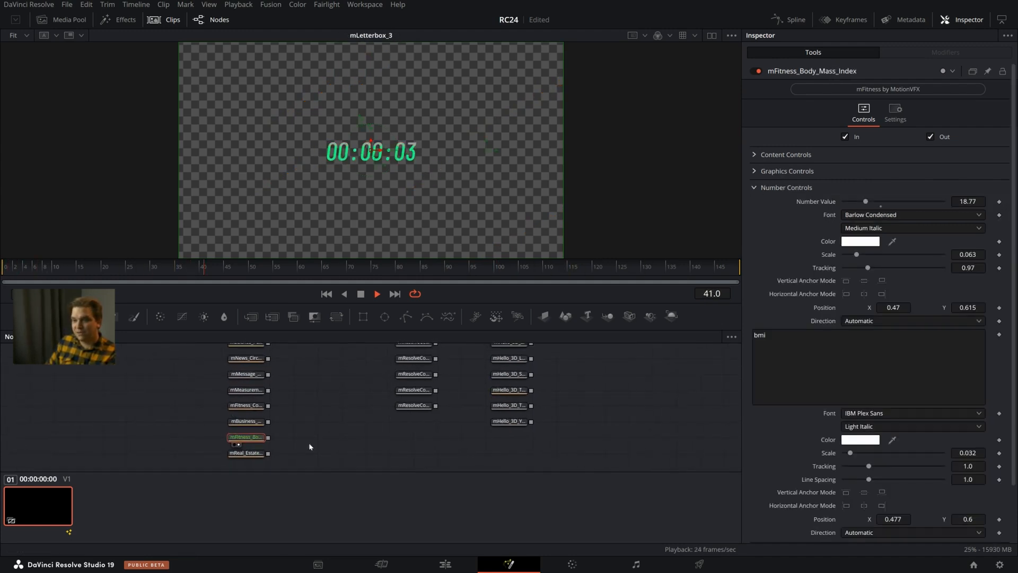
key(2)
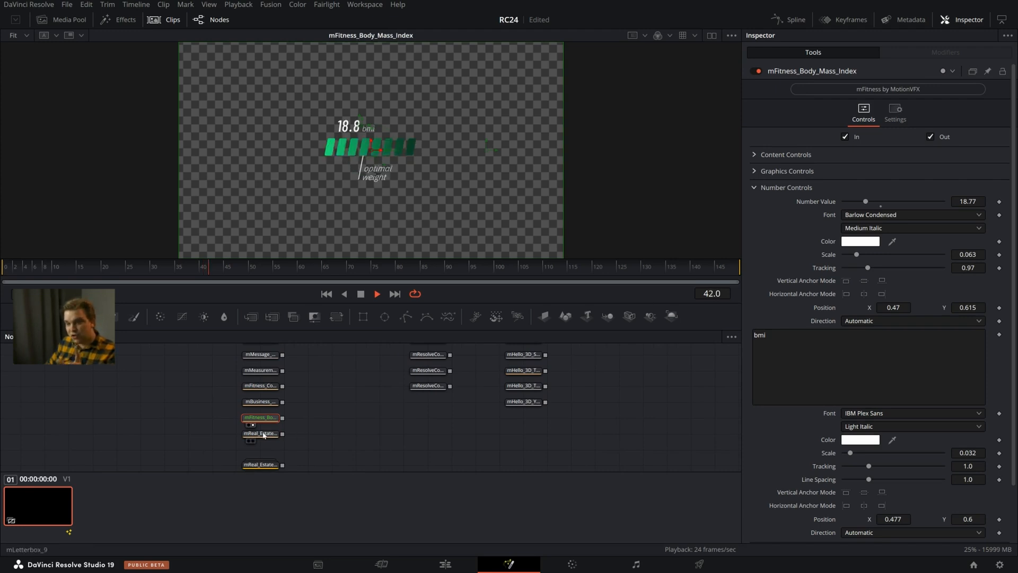
Show the mReal_Estate_Infographic_03 node in the viewer and look through its entry controls
click(261, 434)
key(2)
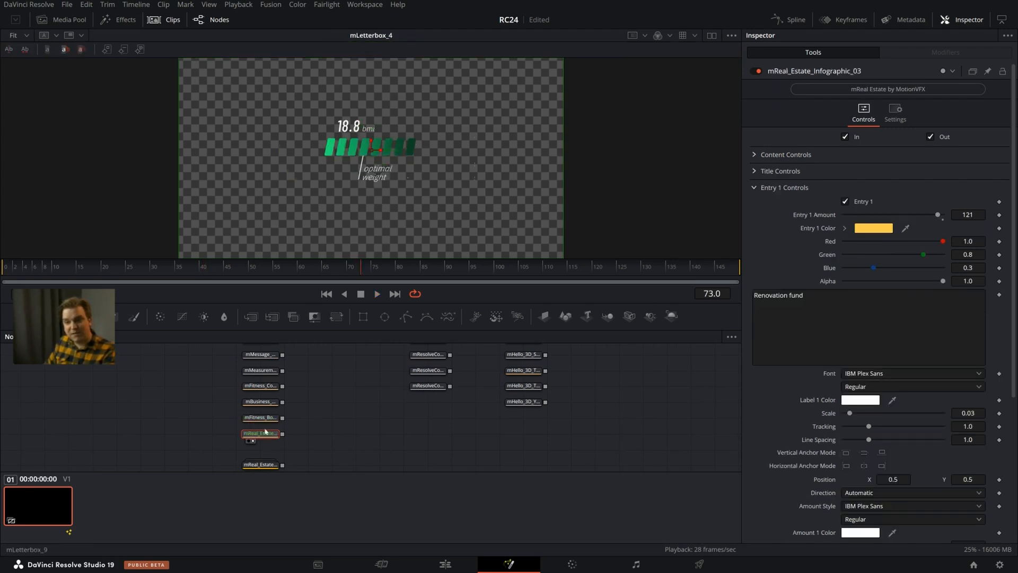
scroll(371, 409, up, 1)
scroll(772, 324, down, 5)
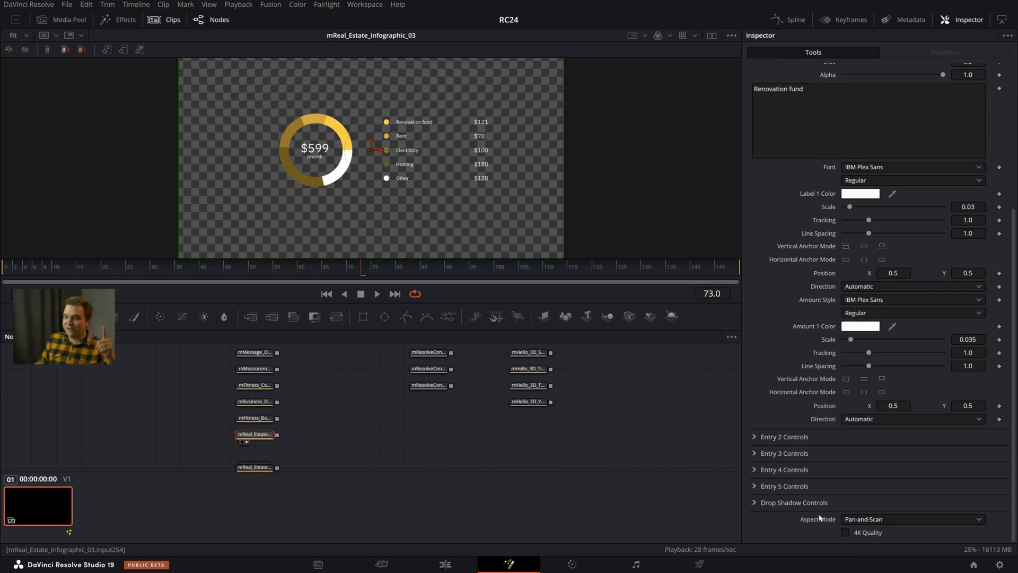
scroll(332, 427, up, 2)
drag(333, 427, 300, 384)
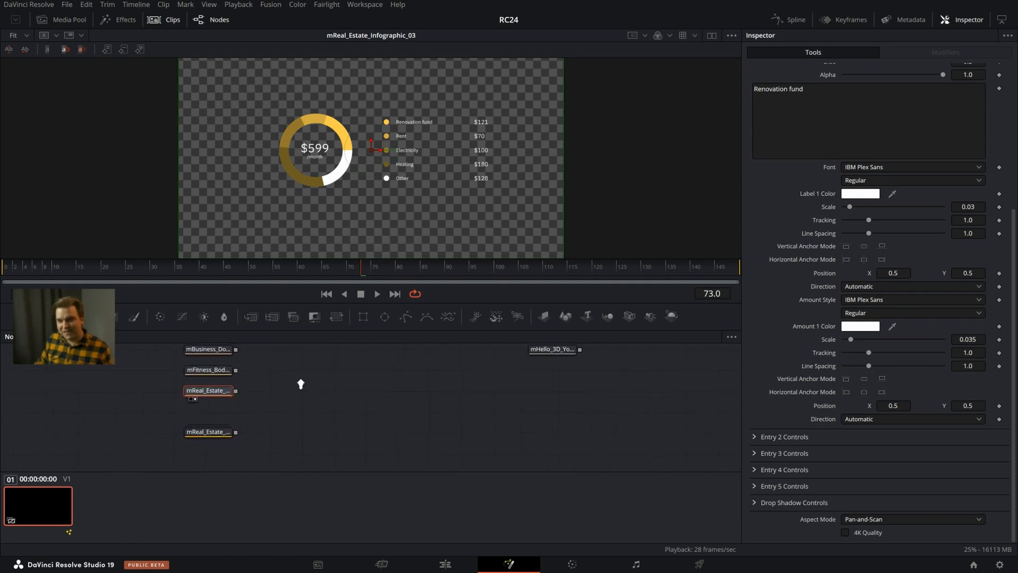
scroll(293, 383, down, 1)
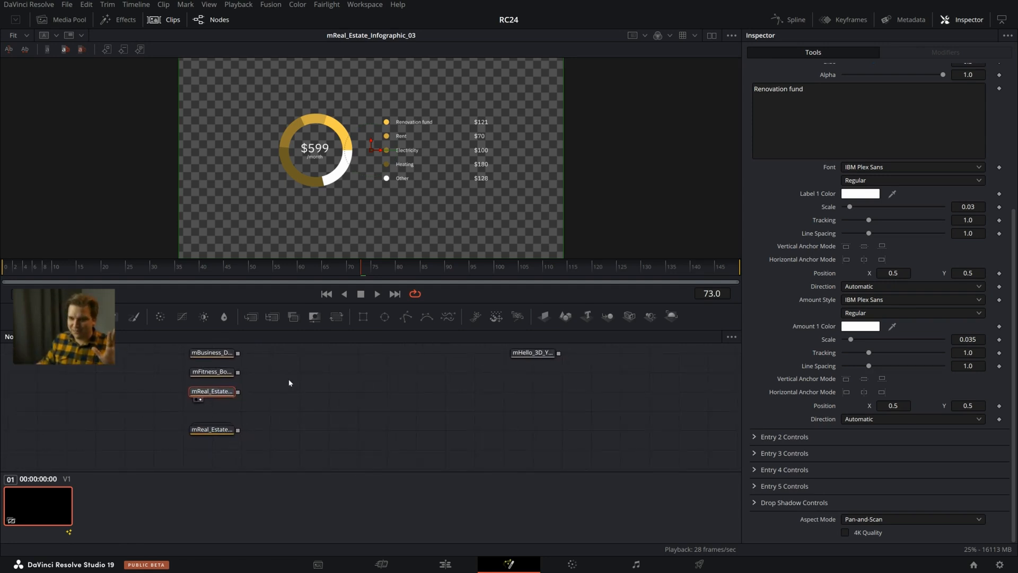
Enlarge the mReal_Estate_Infographic_03 chart in the viewer and turn its Entry 1 off and back on
click(267, 392)
scroll(273, 391, up, 1)
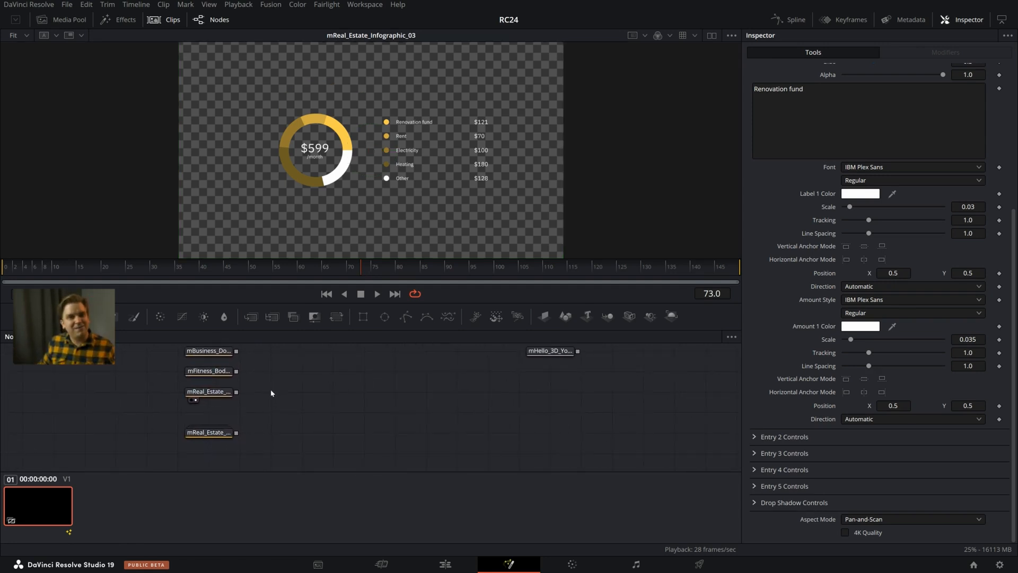
scroll(286, 396, up, 1)
scroll(233, 398, up, 2)
click(216, 394)
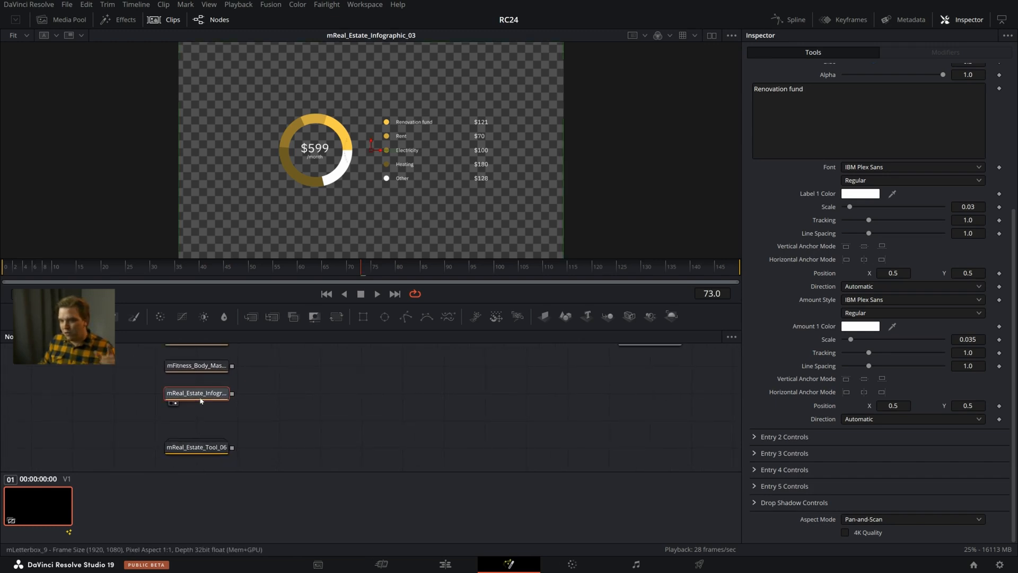
scroll(297, 170, up, 2)
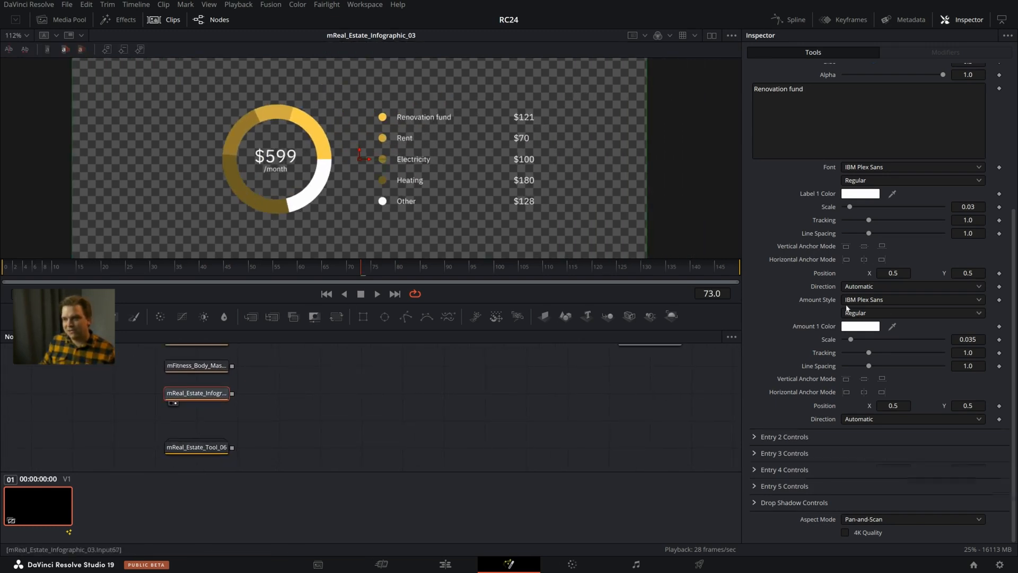
scroll(817, 254, up, 5)
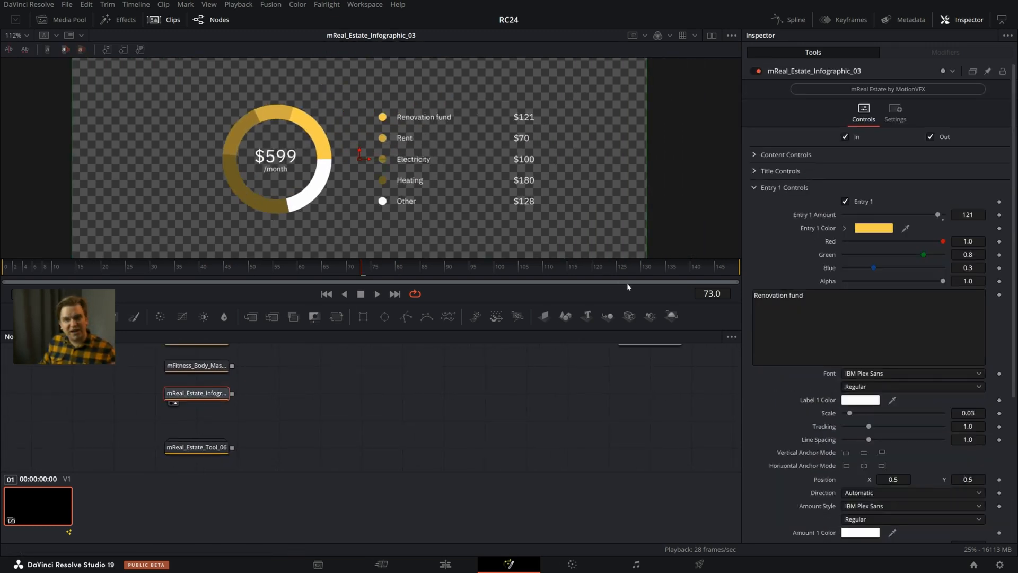
click(845, 203)
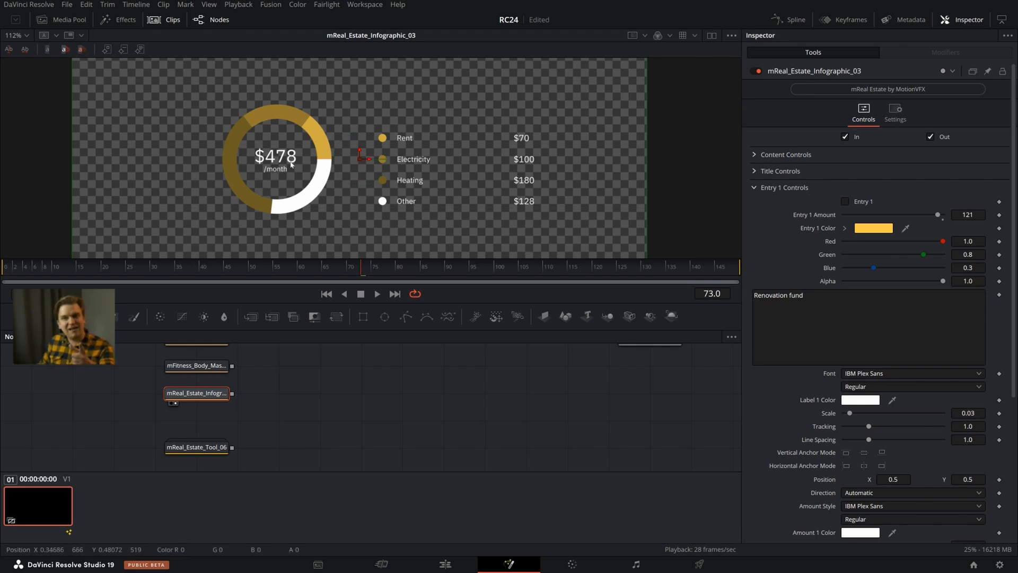
click(845, 201)
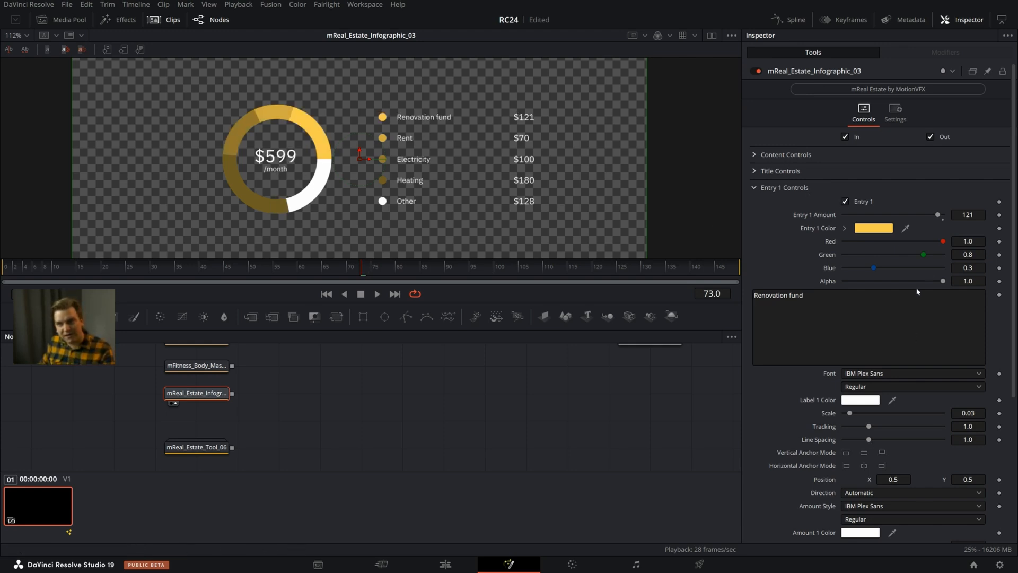
Raise the Entry 1 Amount of the mReal_Estate_Infographic_03 chart to 128
drag(937, 215, 991, 225)
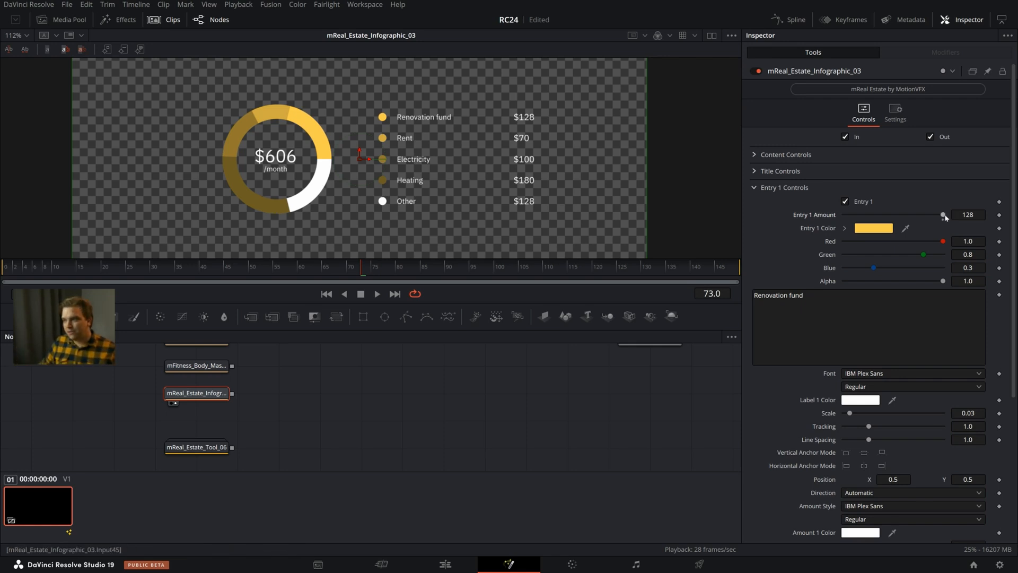
mouse_move(941, 214)
mouse_down()
mouse_move(864, 212)
mouse_move(947, 218)
mouse_up()
scroll(799, 254, down, 3)
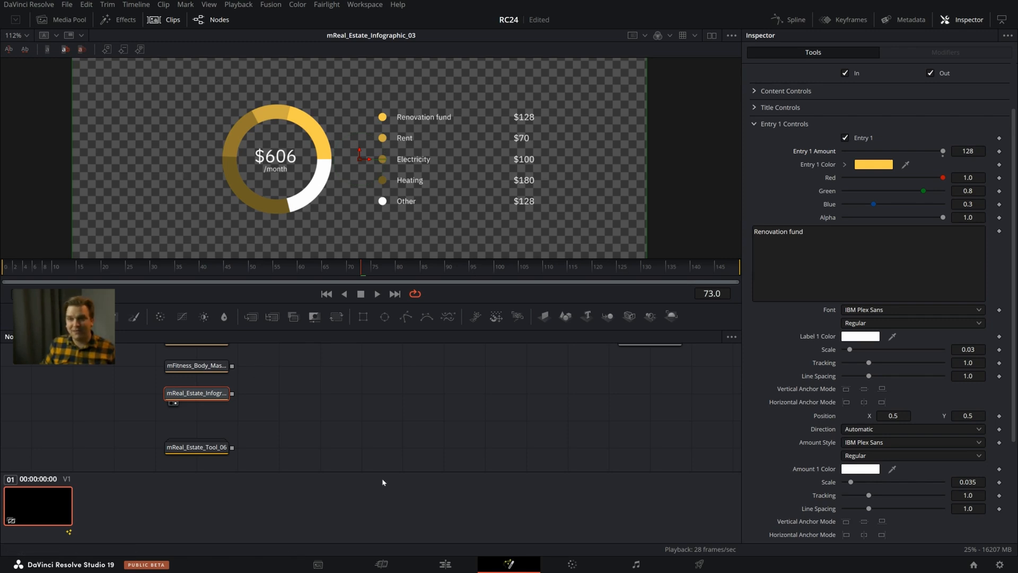
Select the mReal_Estate_Tool_06 node and show its whole floor plan in the viewer
scroll(320, 403, down, 2)
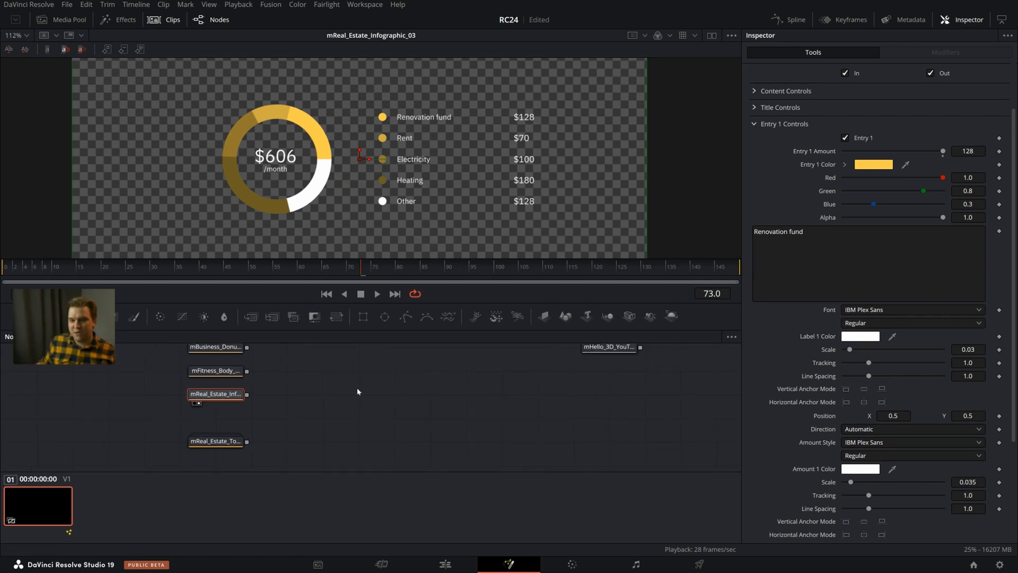
drag(325, 409, 366, 384)
click(206, 417)
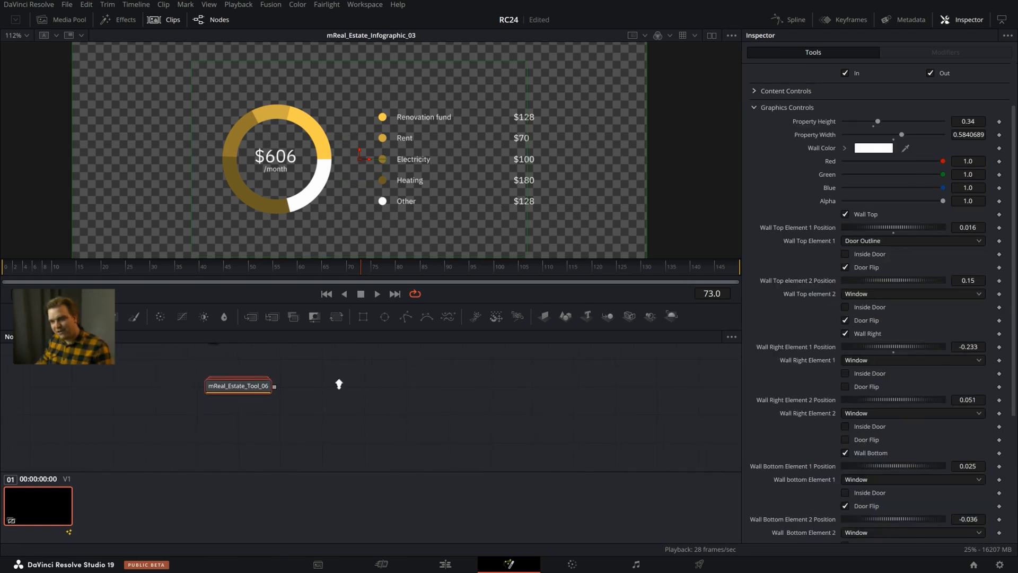
scroll(357, 385, up, 1)
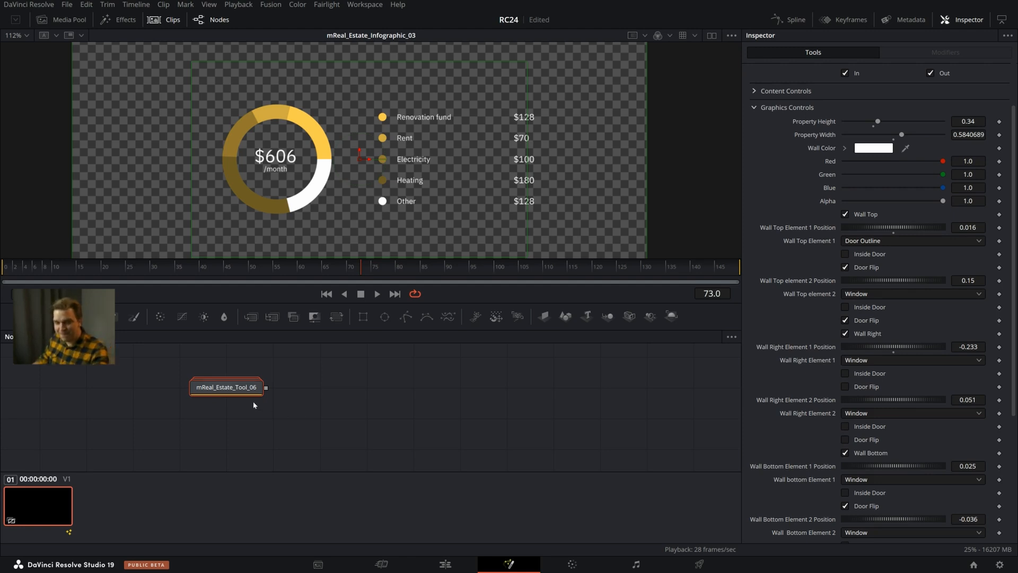
key(1)
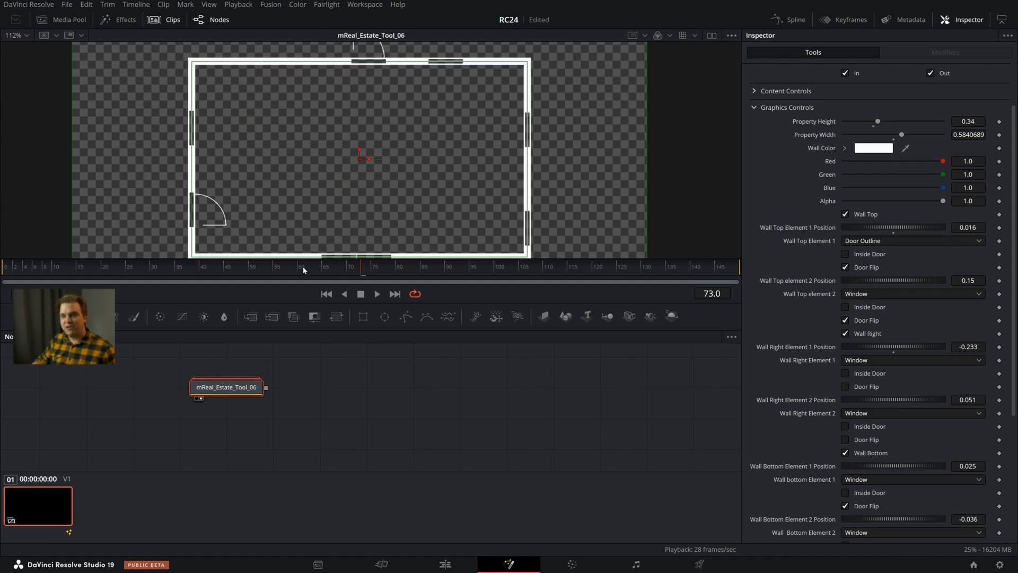
scroll(399, 236, down, 1)
drag(399, 237, 407, 224)
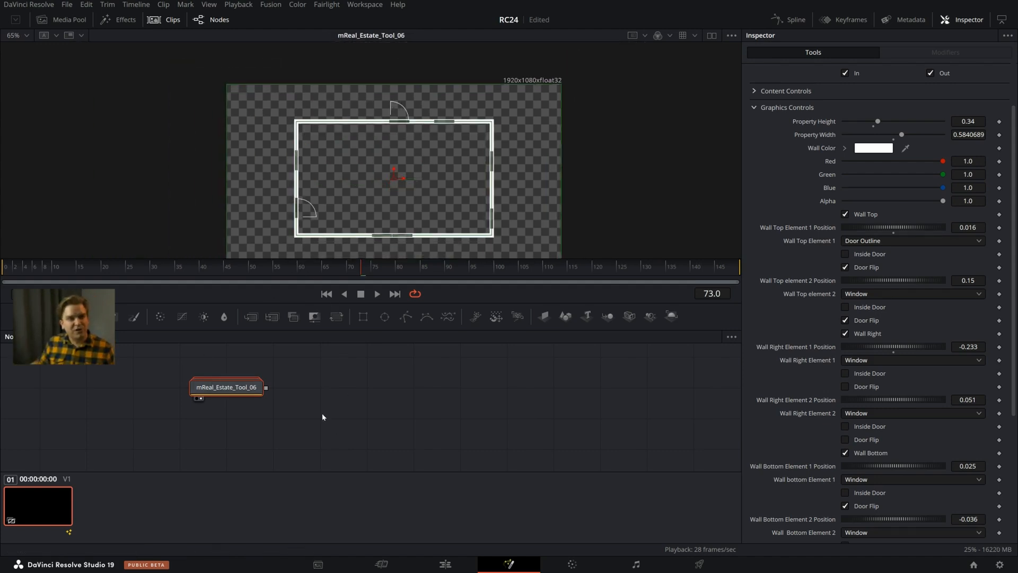
Play the mReal_Estate_Tool_06 floor plan animation and stop it at frame 49
scroll(323, 417, up, 2)
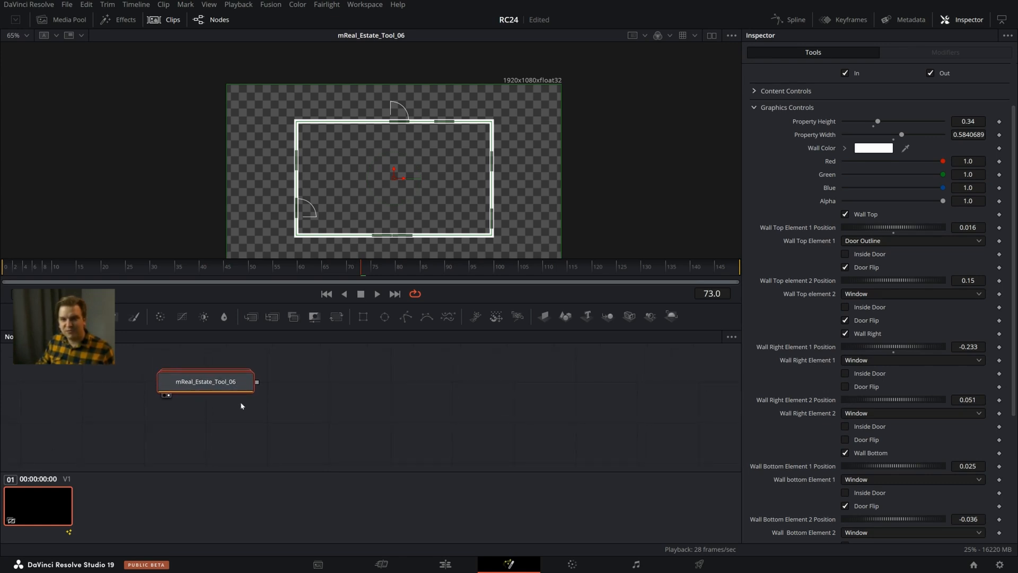
key(space)
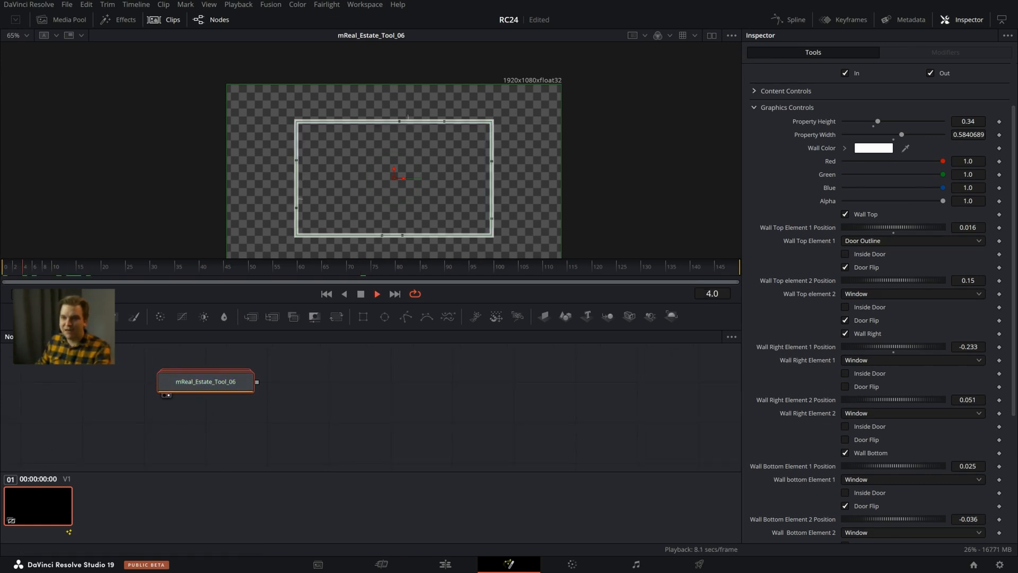
click(395, 419)
scroll(385, 184, up, 2)
key(space)
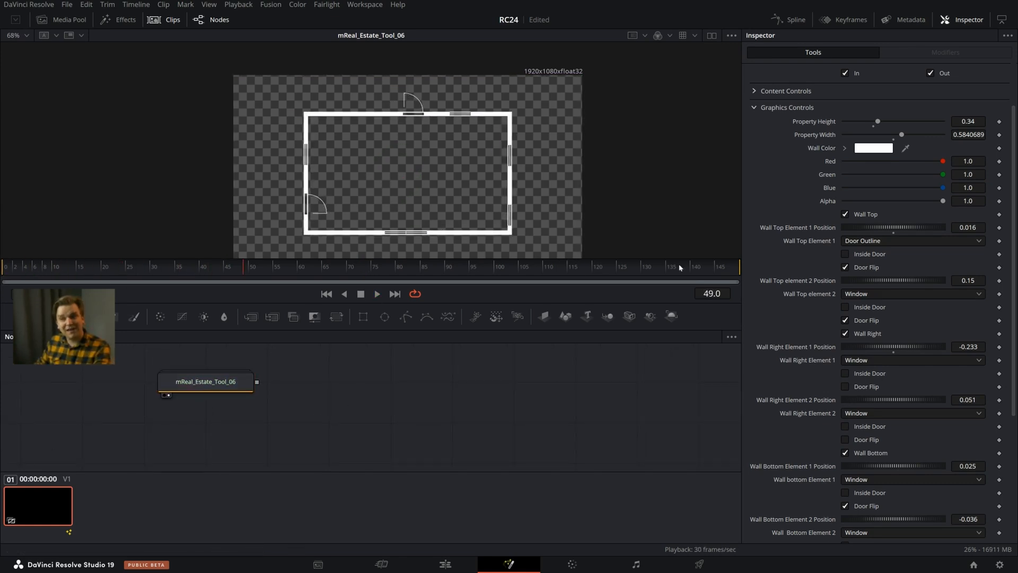
Set the floor plan's Property Height to 0.267 and Property Width to 0.658, and turn Wall Top off
mouse_move(878, 121)
mouse_down()
mouse_move(862, 132)
mouse_move(893, 139)
mouse_move(874, 141)
mouse_move(909, 137)
mouse_move(870, 128)
mouse_up()
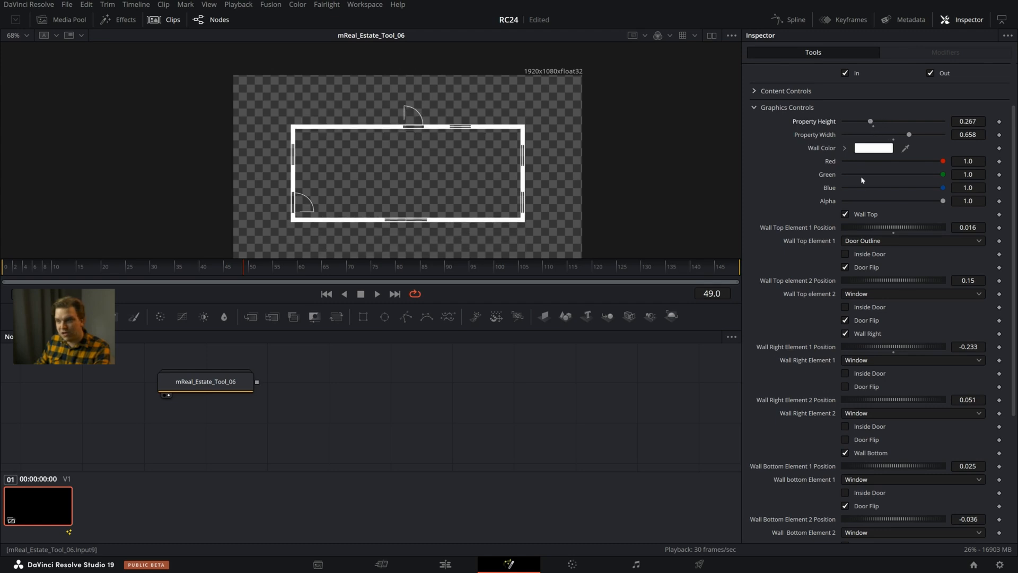
click(845, 215)
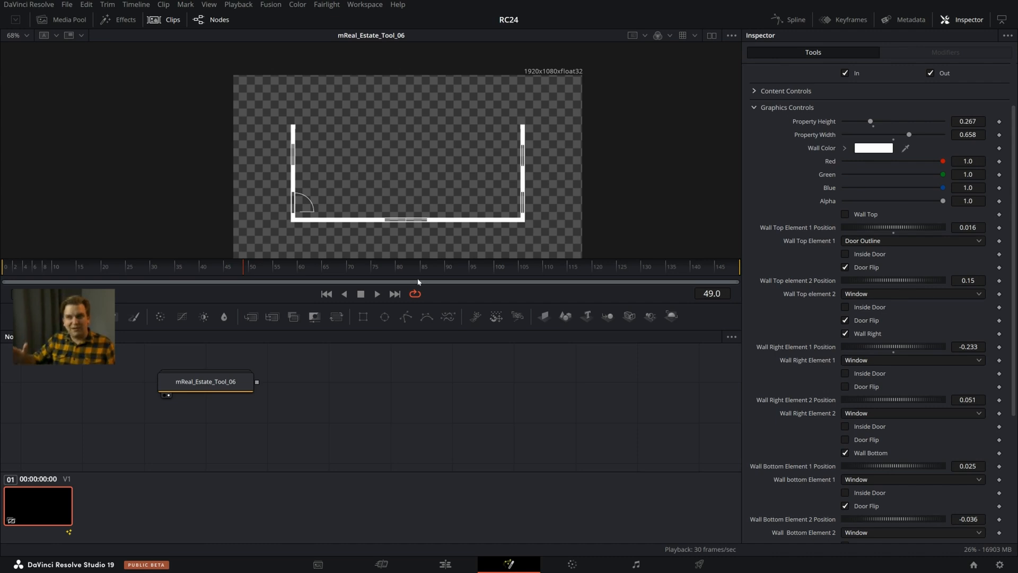
Make Wall Top element 2 a Door at position -0.345 with Wall Top back on, and raise Property Height to 0.369
click(858, 294)
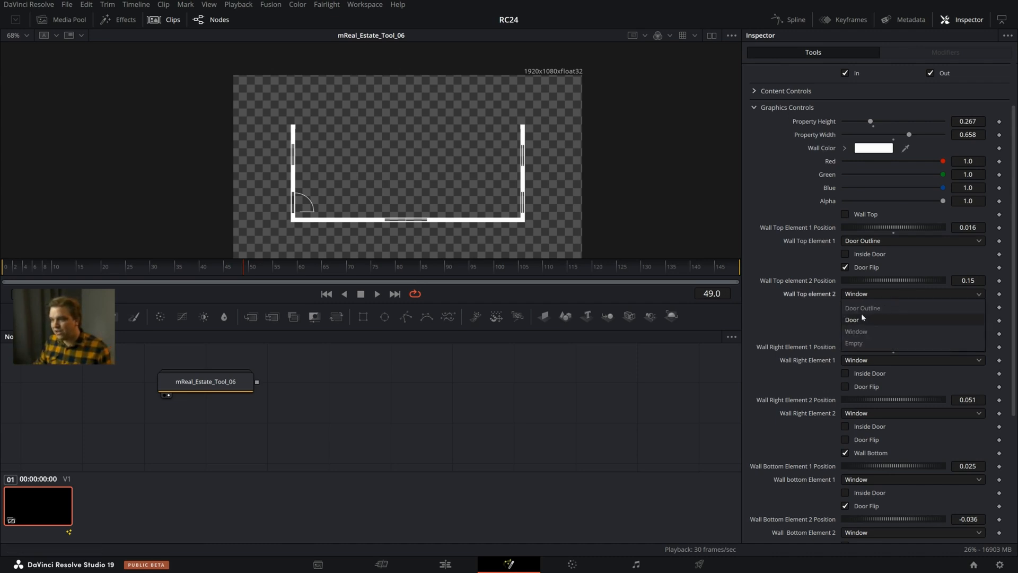
click(860, 315)
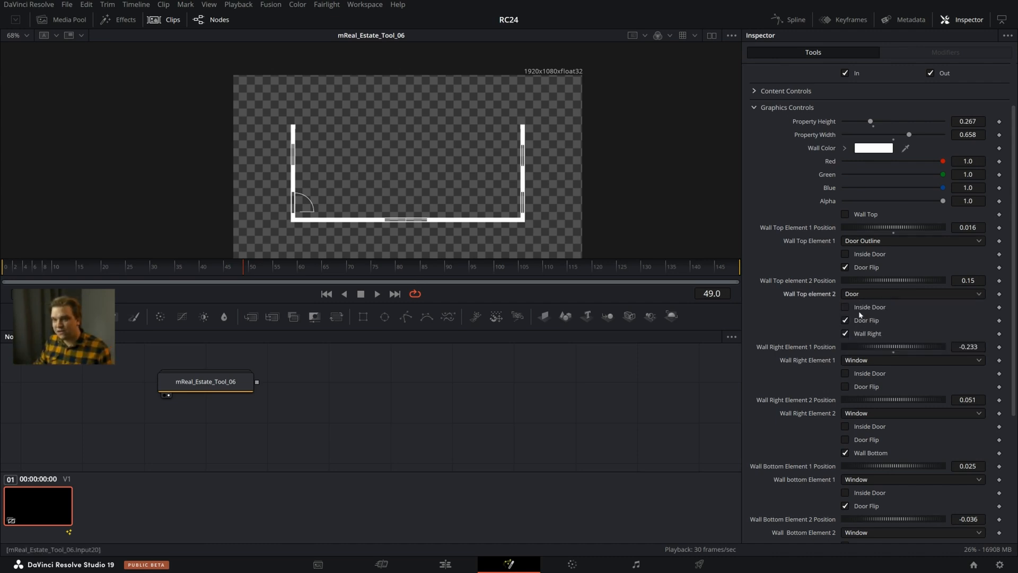
click(844, 215)
drag(872, 280, 772, 284)
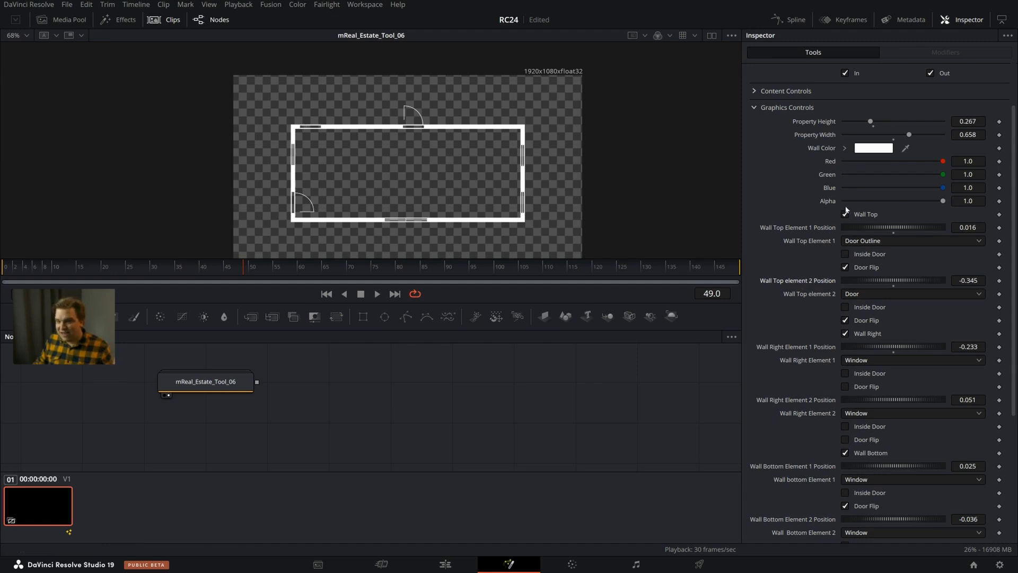
drag(870, 122, 881, 122)
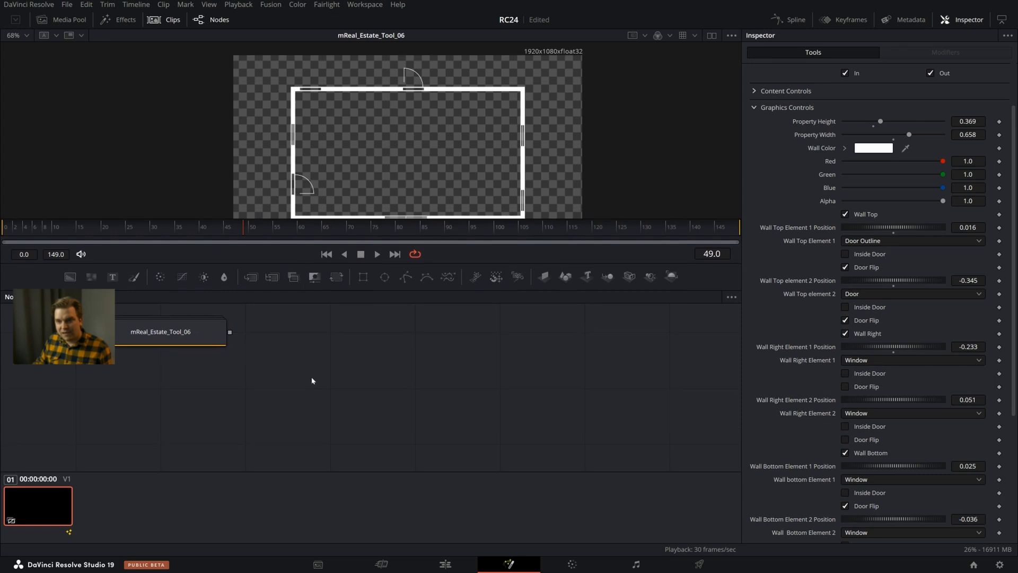
Expand the mReal_Estate_Tool_06 macro and examine the shape nodes and connections inside it
drag(312, 380, 341, 425)
double_click(296, 350)
scroll(318, 403, down, 2)
scroll(307, 427, down, 4)
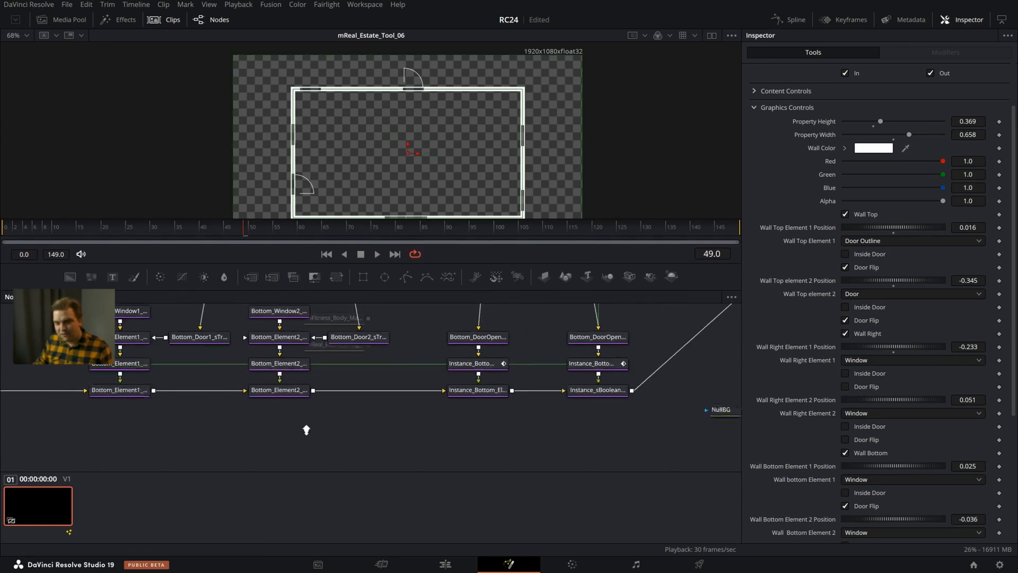
scroll(372, 340, down, 3)
drag(345, 352, 379, 445)
drag(425, 377, 417, 374)
scroll(422, 377, down, 3)
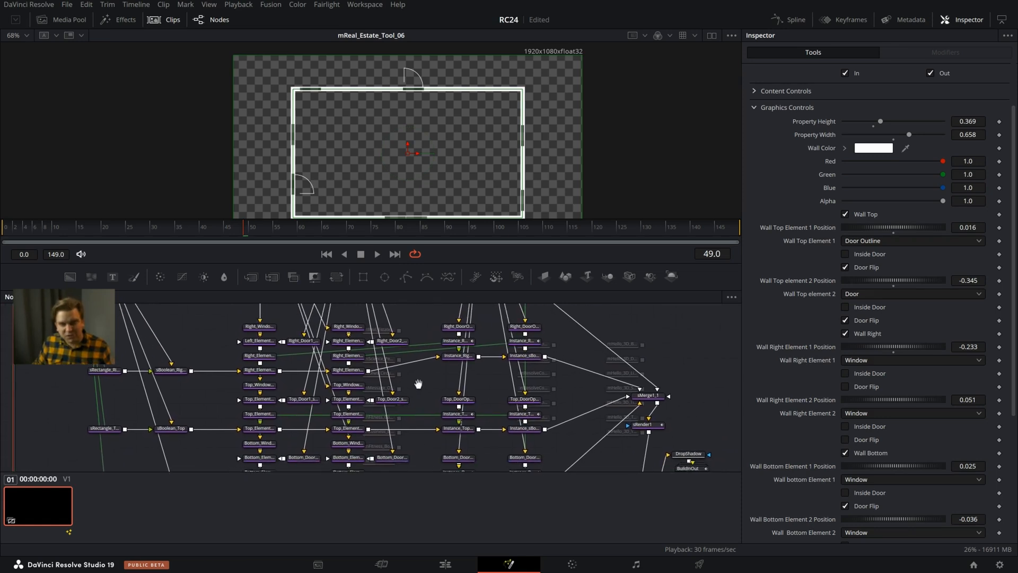
scroll(422, 350, up, 2)
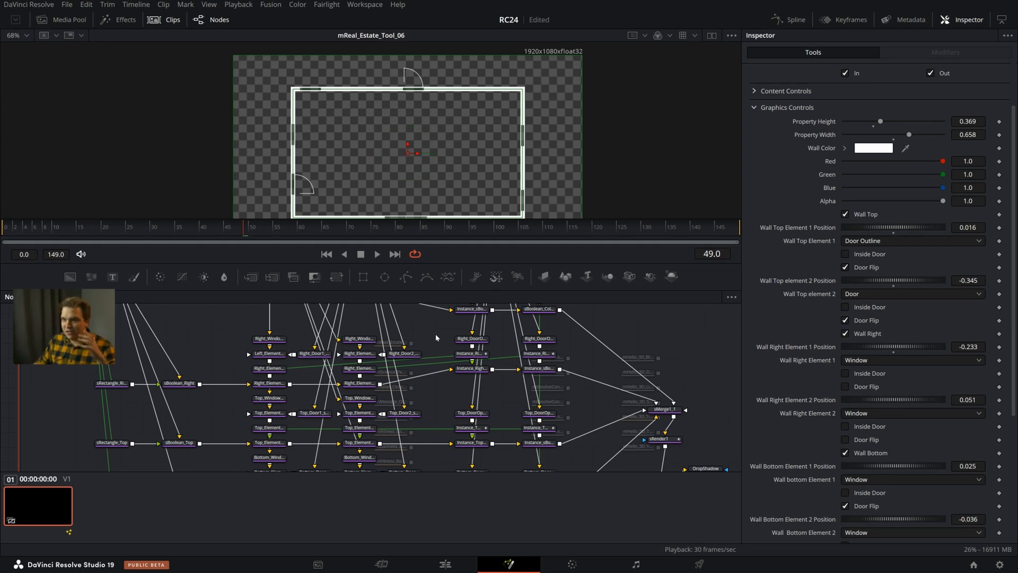
click(436, 338)
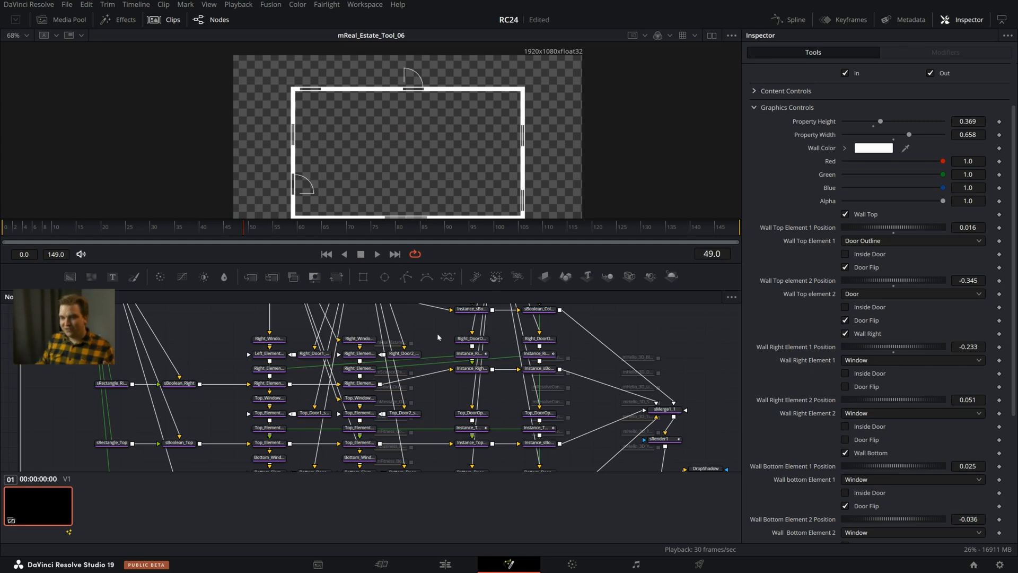
scroll(422, 335, down, 1)
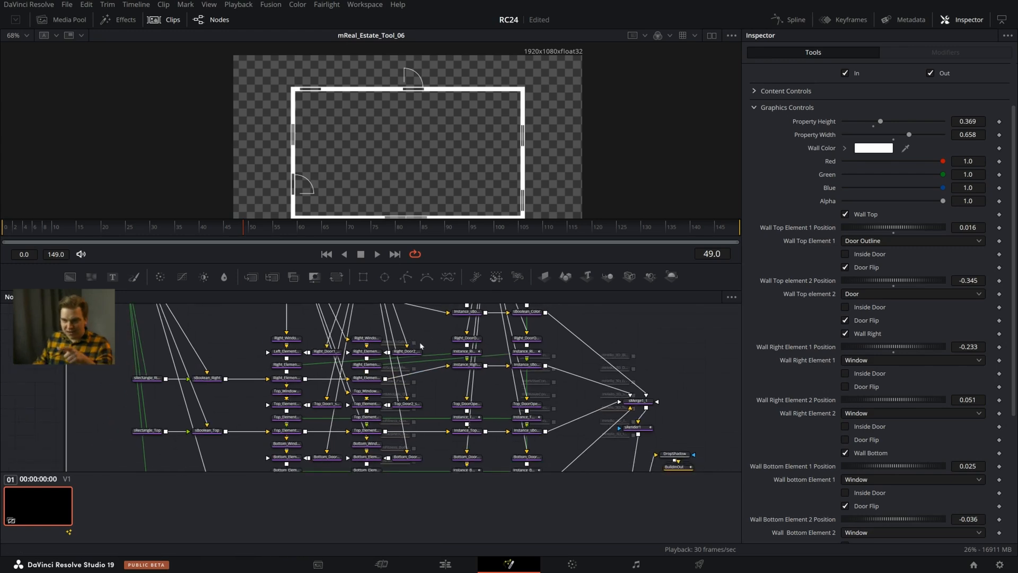
scroll(419, 345, up, 2)
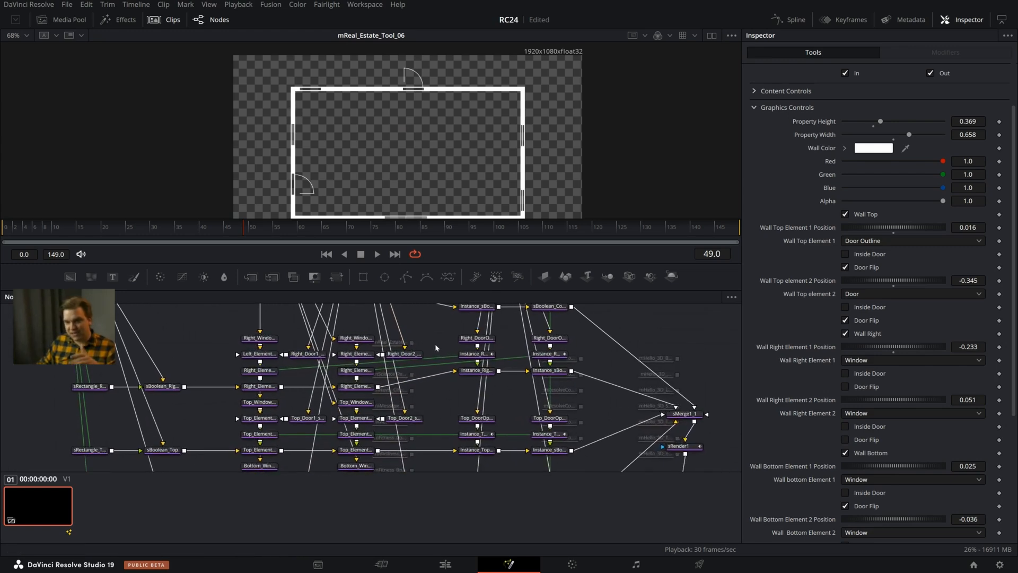
scroll(445, 340, up, 3)
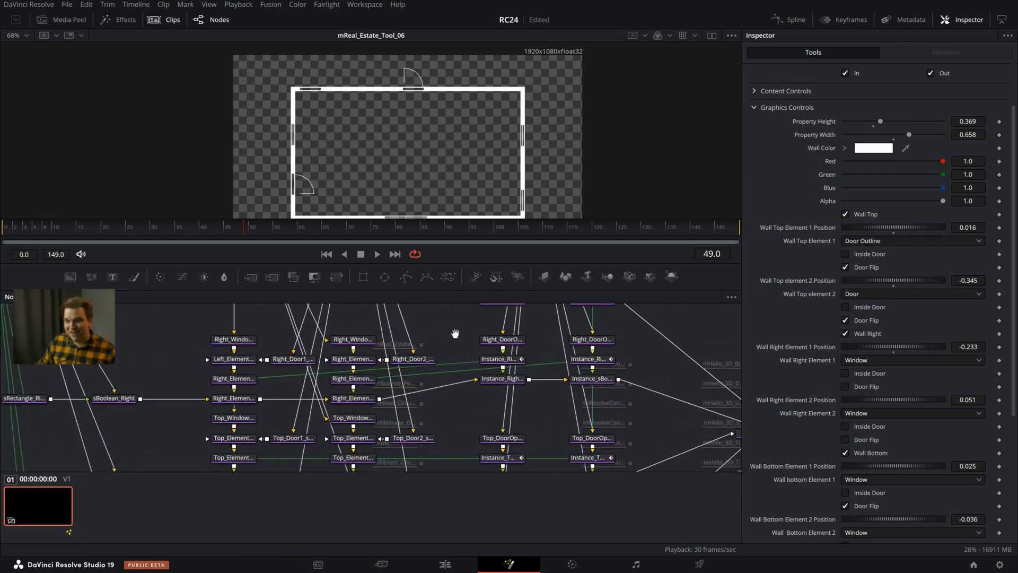
scroll(455, 333, down, 2)
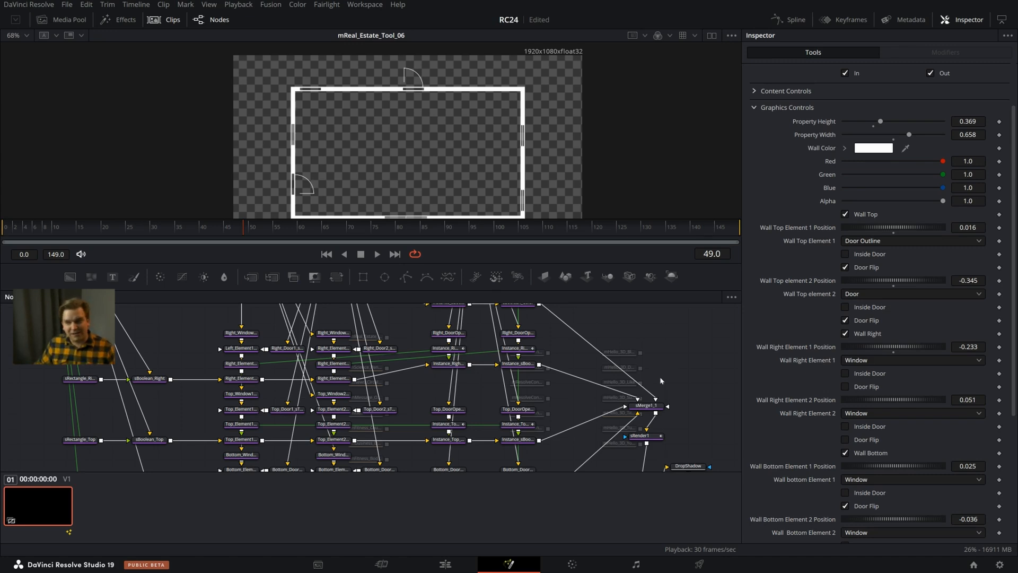
Turn Wall Top off and back on, and set the Wall Top element 2 Position to -0.315
click(853, 214)
click(853, 214)
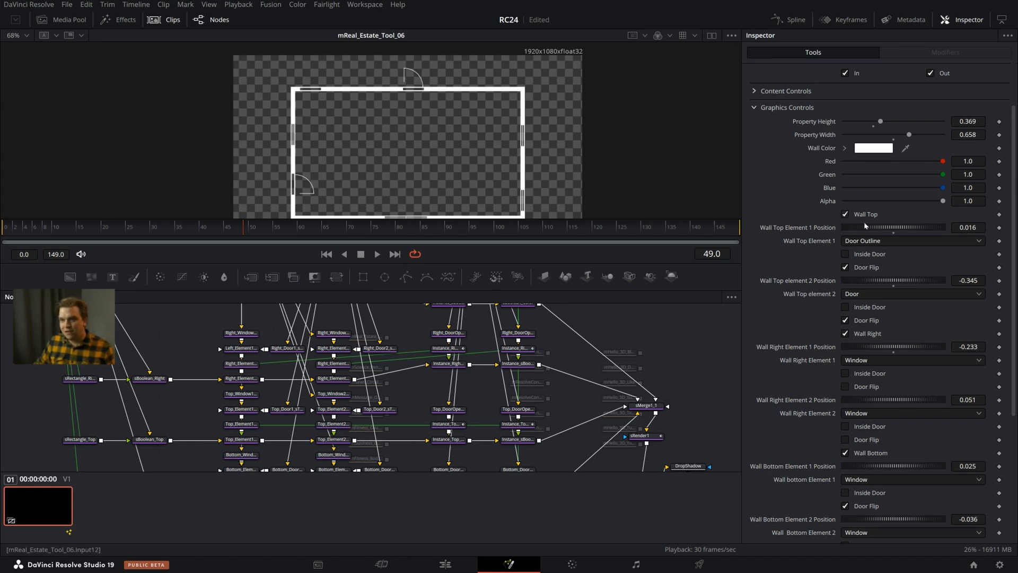
mouse_move(966, 280)
mouse_down()
mouse_move(1013, 280)
mouse_move(986, 280)
mouse_up()
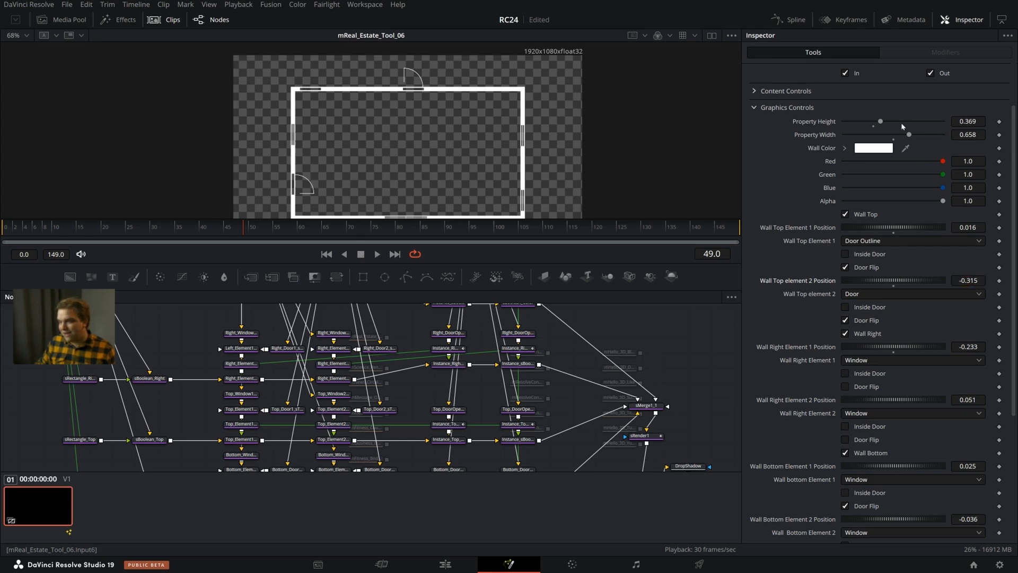
Set the floor plan's Property Height to 0.273 and Property Width to 0.535
mouse_move(880, 121)
mouse_down()
mouse_move(897, 122)
mouse_move(868, 122)
mouse_move(879, 136)
mouse_up()
drag(889, 133, 897, 133)
drag(879, 121, 871, 127)
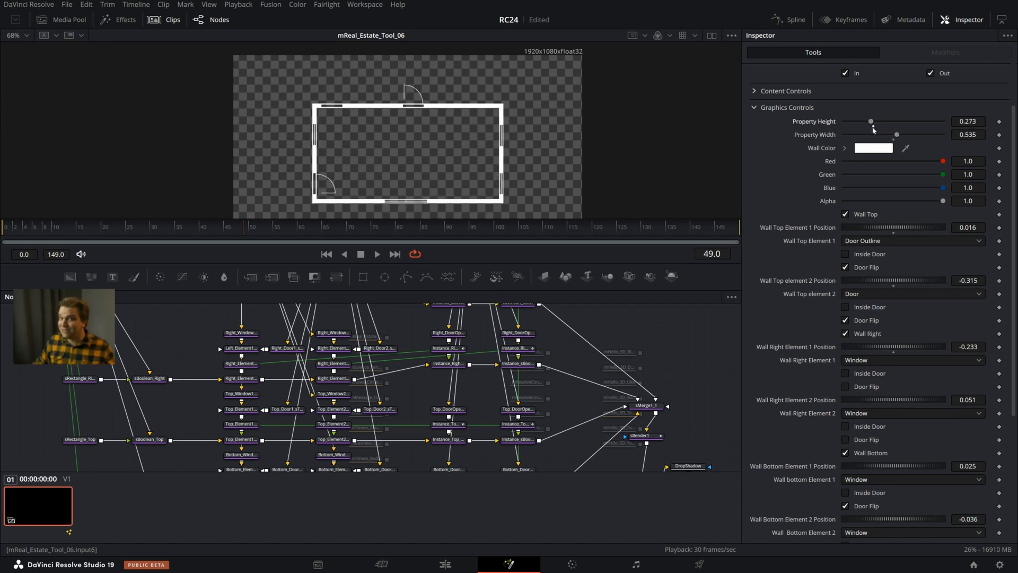
Look through the remaining wall controls and the whole internal node tree of the mReal_Estate_Tool_06 macro
scroll(803, 261, down, 5)
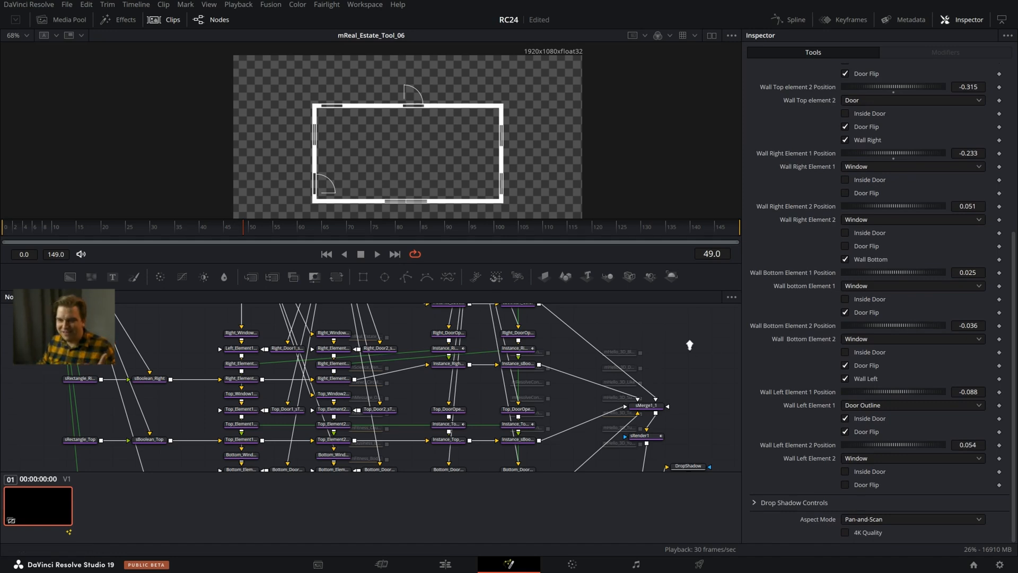
scroll(689, 344, down, 3)
drag(638, 358, 592, 362)
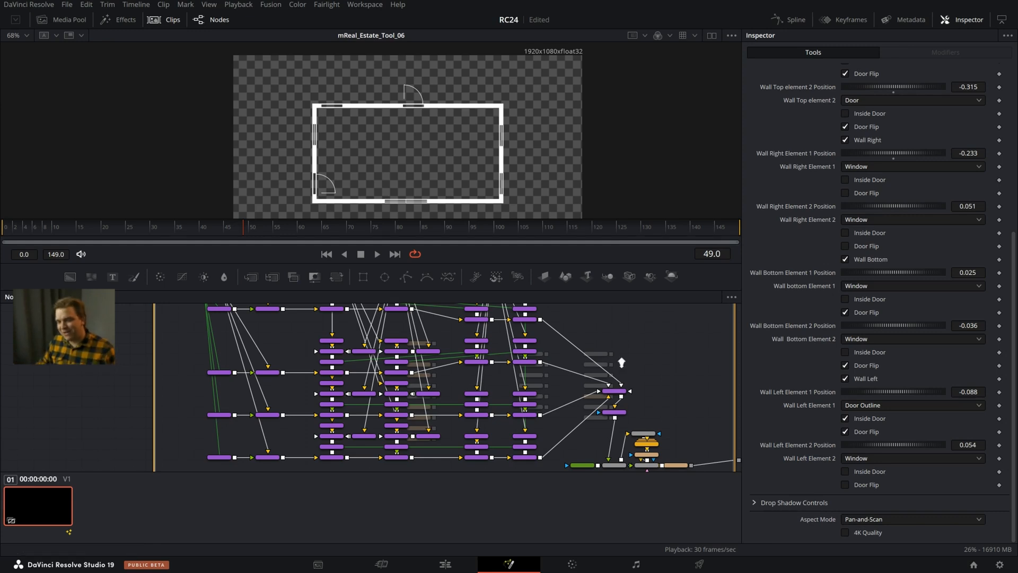
scroll(618, 391, down, 2)
drag(606, 347, 540, 429)
scroll(533, 359, down, 1)
scroll(511, 379, up, 1)
scroll(487, 366, down, 2)
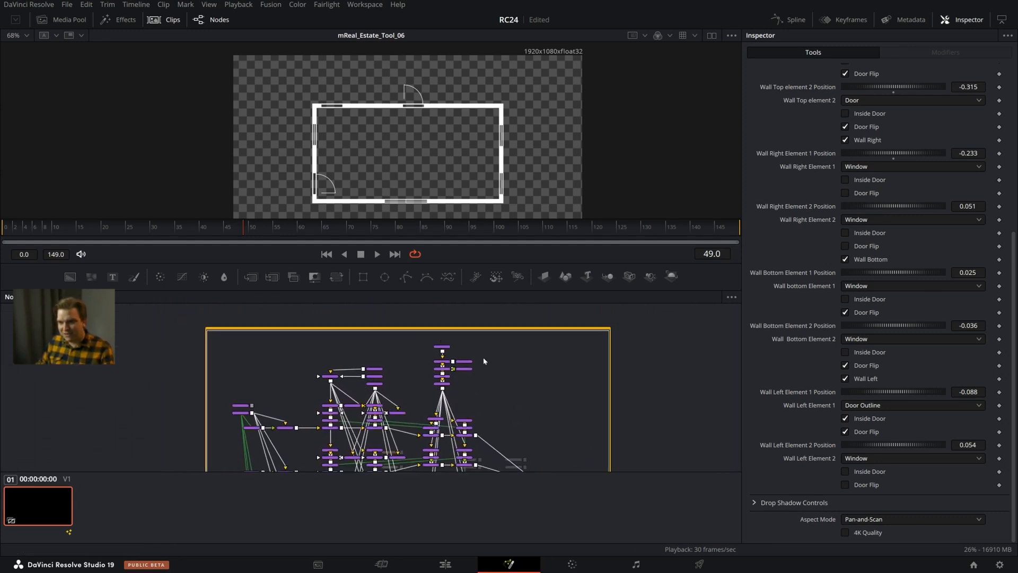
Collapse the mReal_Estate_Tool_06 macro into a single node and bring all the template nodes into view
click(317, 329)
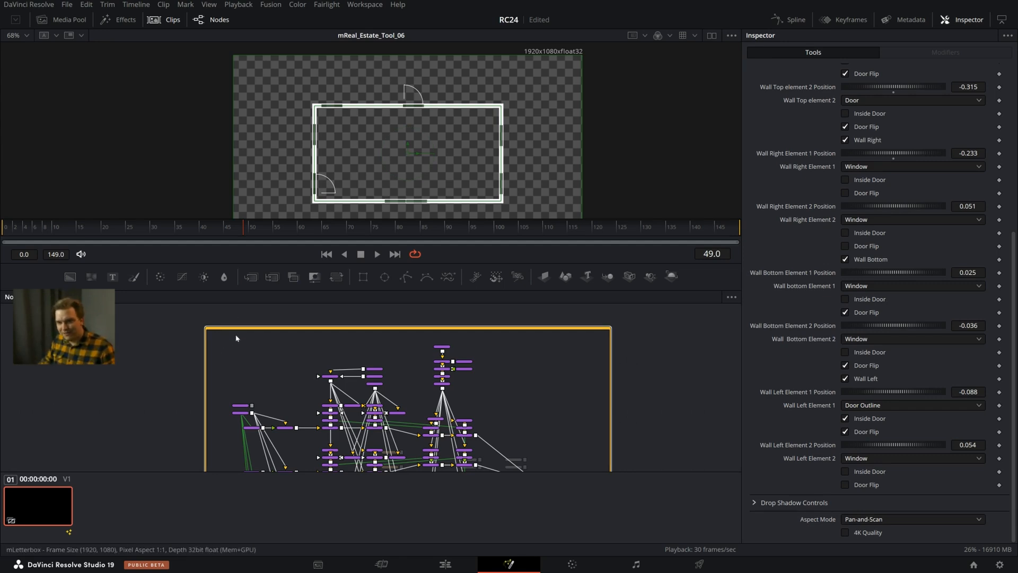
key(ctrl+e)
drag(256, 373, 318, 371)
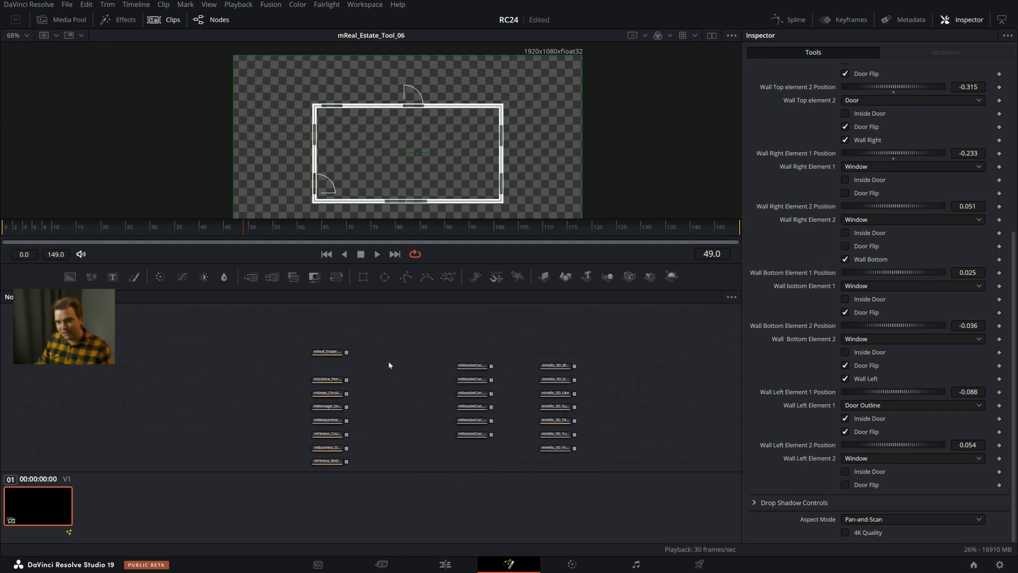
drag(398, 409, 382, 371)
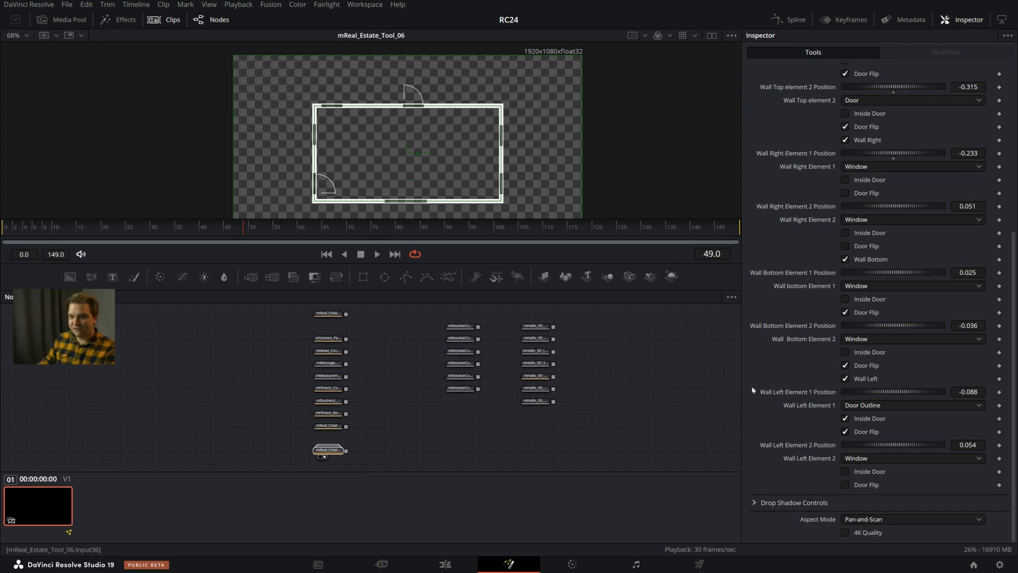
scroll(457, 444, down, 1)
drag(441, 442, 386, 436)
scroll(386, 436, up, 1)
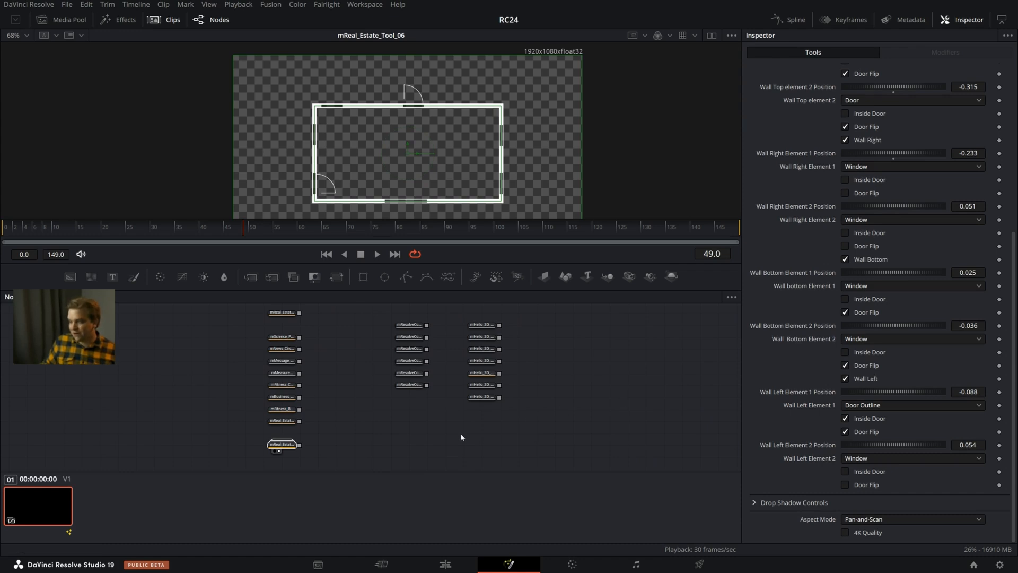
Load Composition 5 of the clip
right_click(44, 509)
mouse_move(90, 470)
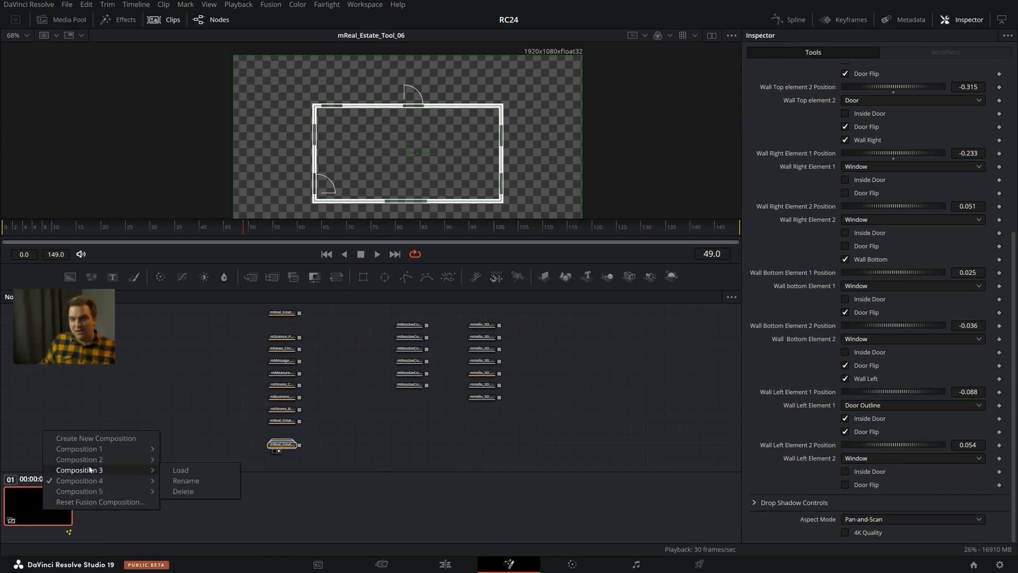
click(182, 490)
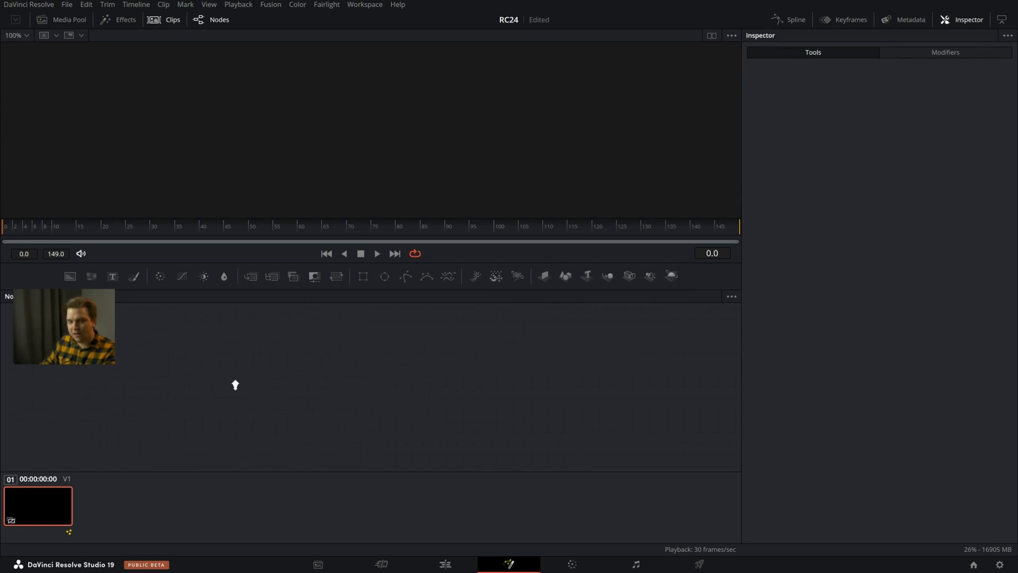
Add an sPolygon node to the empty composition and show it in the viewer
key(shift+space)
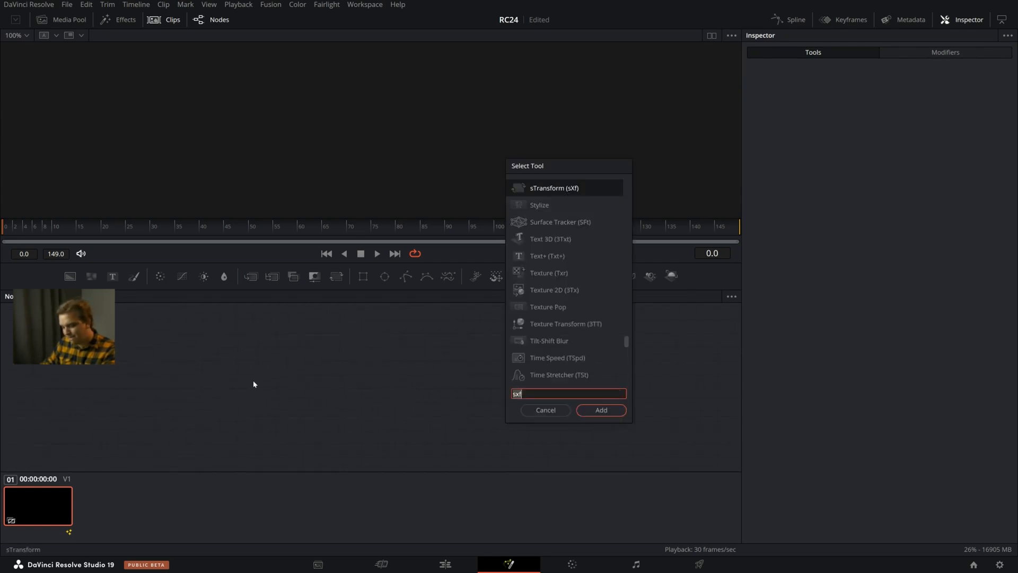
text(selk)
key(BackSpace)
key(BackSpace)
key(BackSpace)
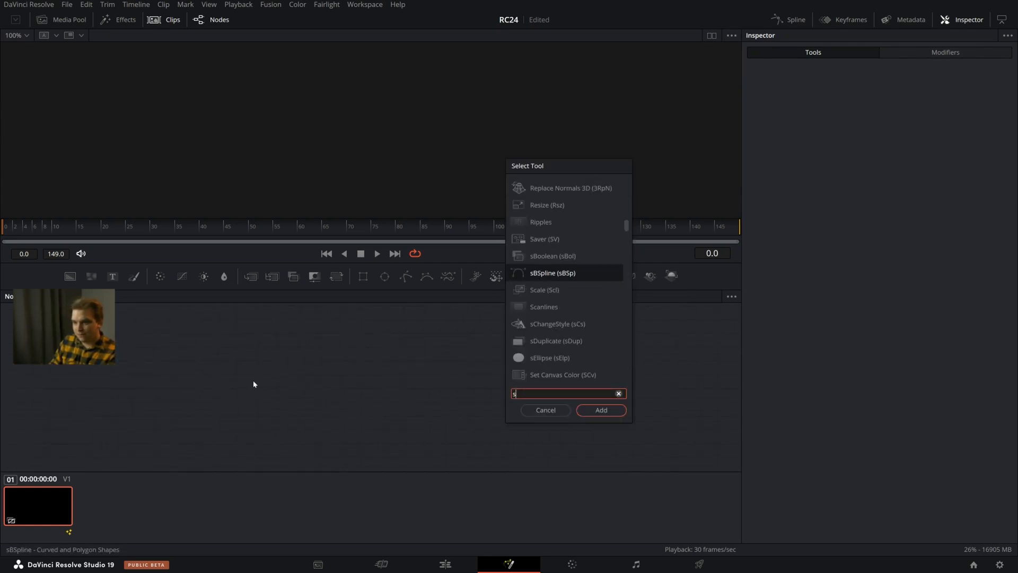
text(pol)
key(Return)
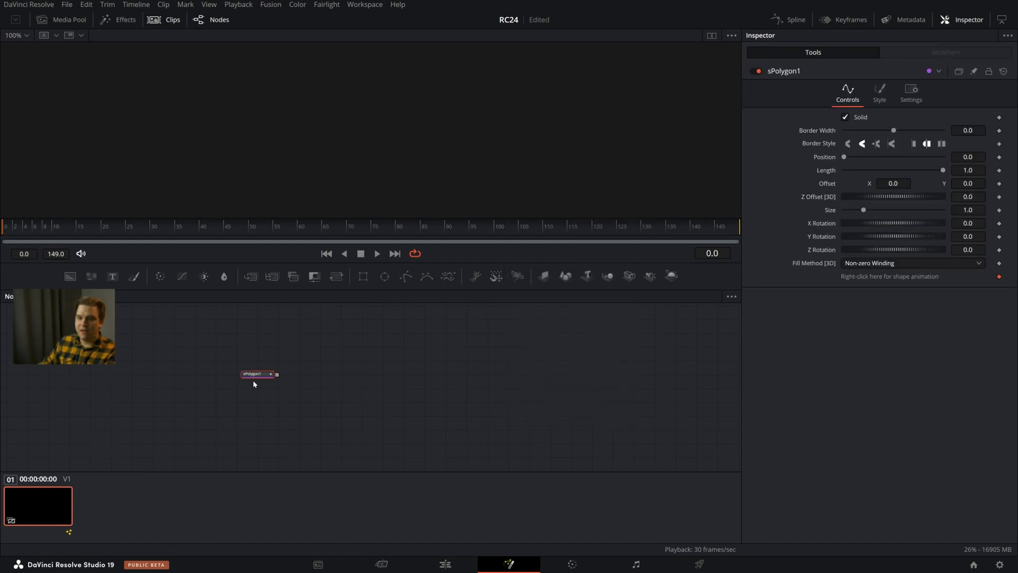
key(1)
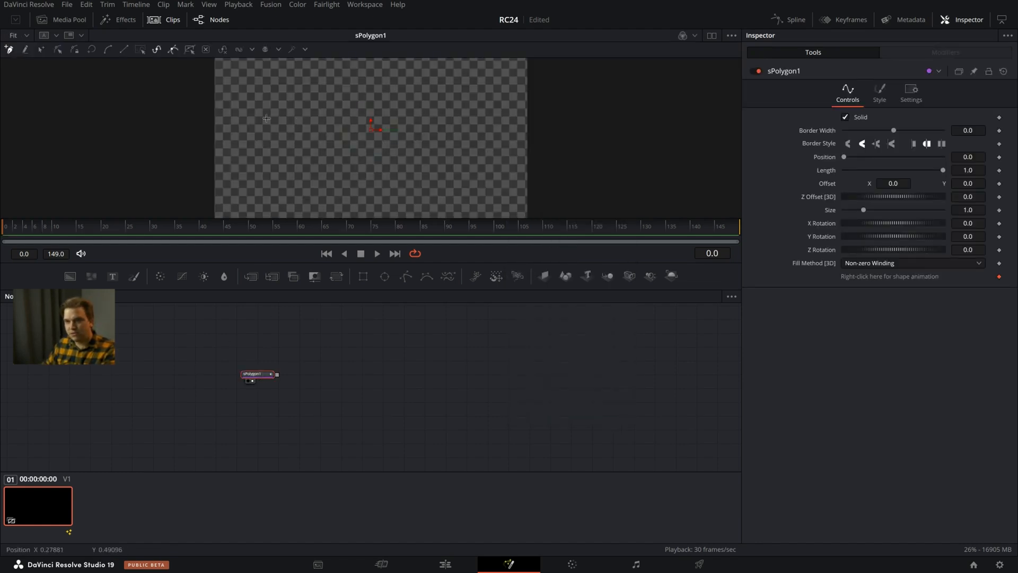
Draw a closed, smooth freeform outline with eight points for the sPolygon, filling much of the frame's width
scroll(279, 121, up, 2)
click(348, 90)
click(469, 125)
click(505, 154)
click(485, 185)
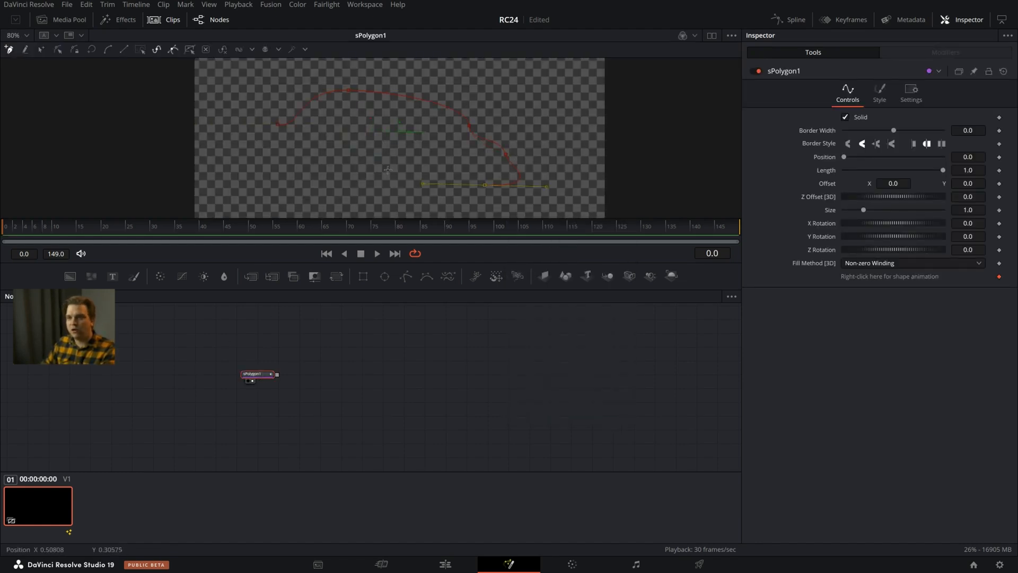
click(388, 170)
click(320, 191)
click(267, 172)
click(277, 124)
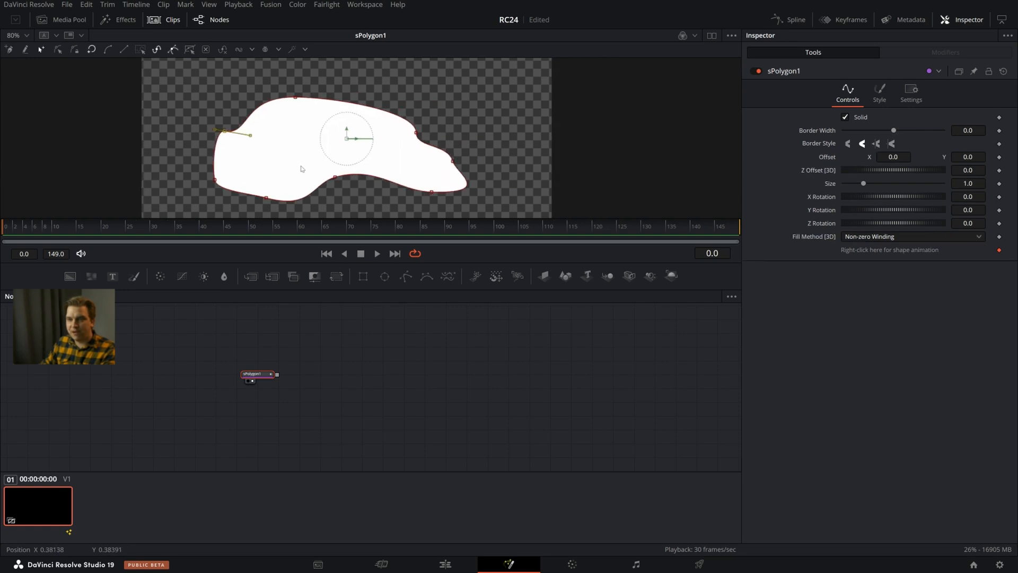
Save the project, add an sTransform node after sPolygon1, and add a separate, unconnected Transform node above it
key(ctrl+s)
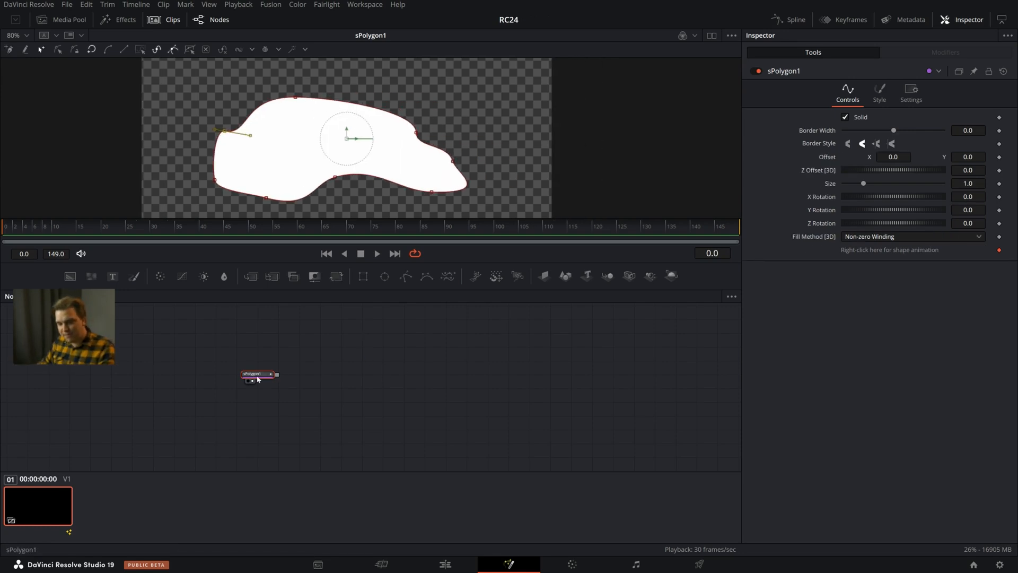
key(shift+space)
text(xf)
key(Return)
drag(302, 375, 424, 371)
key(shift+space)
text(xf)
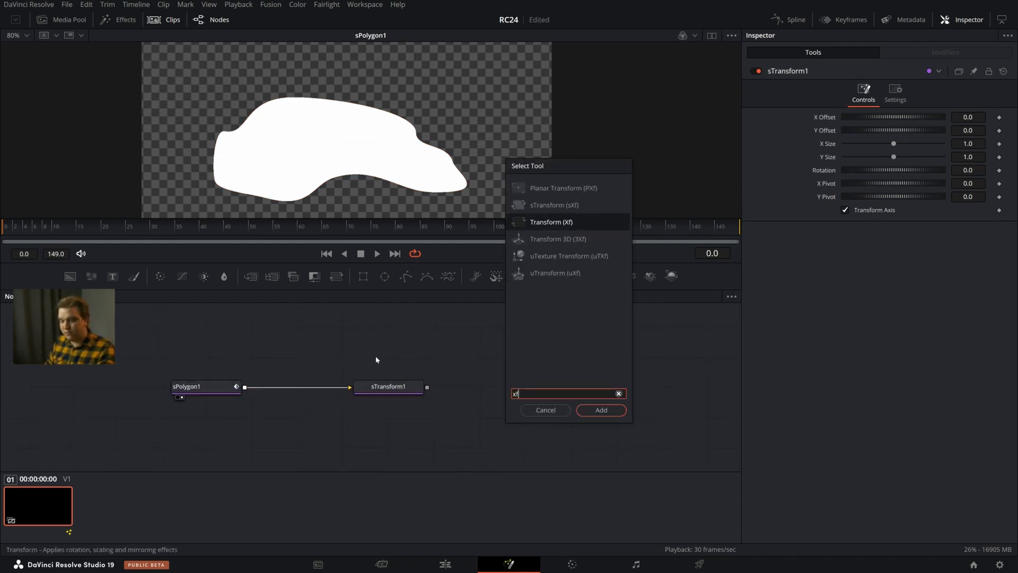
key(Return)
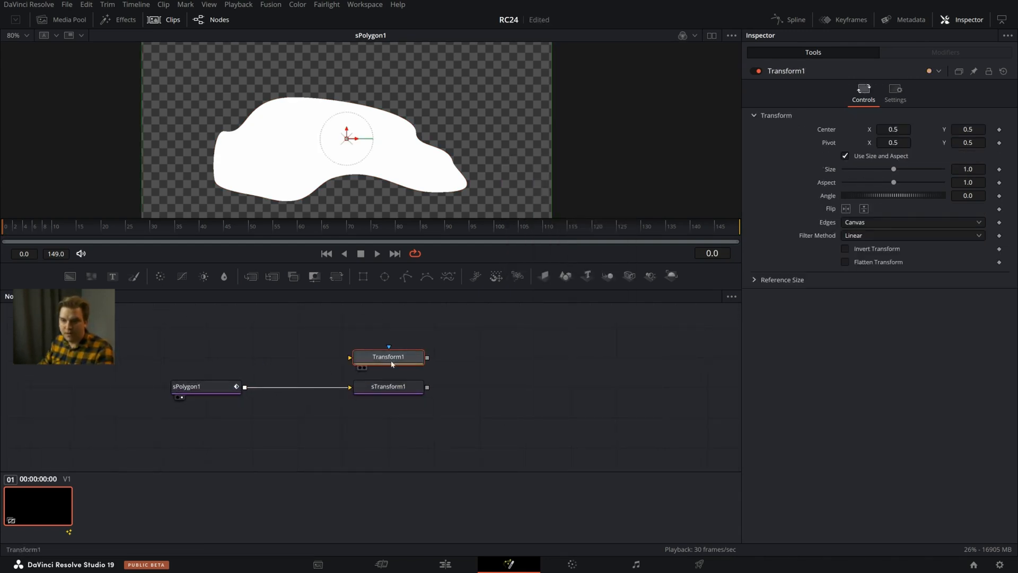
Try to connect sPolygon1 to the Transform node, and delete both the sTransform and Transform nodes
drag(244, 387, 400, 412)
key(Delete)
key(Delete)
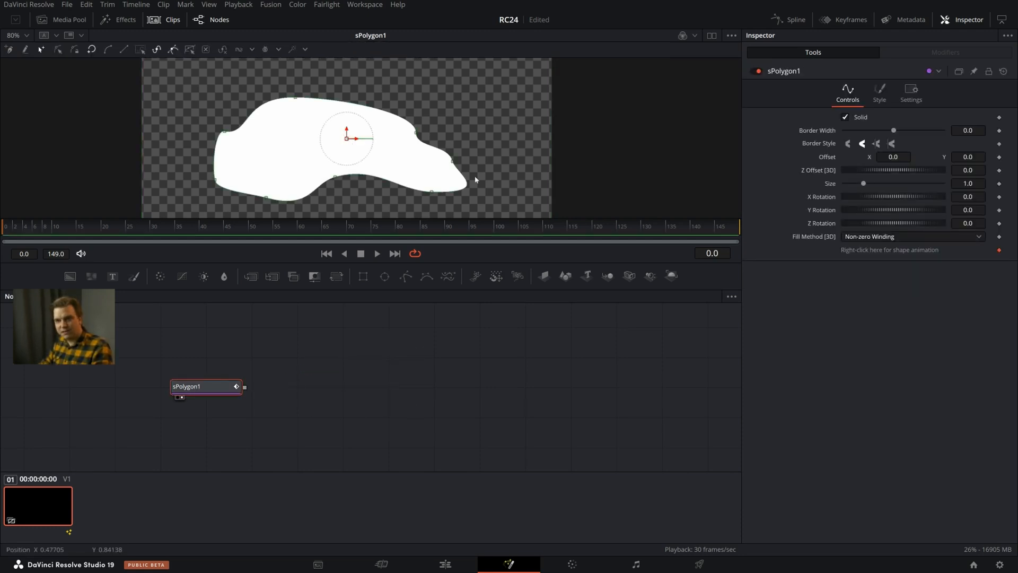
click(351, 385)
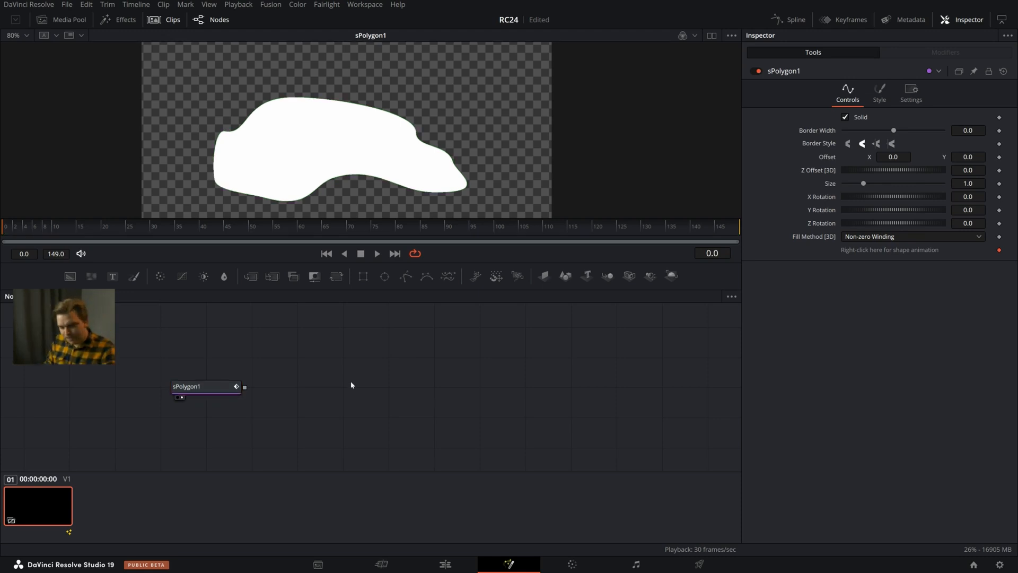
Add an Extrude 3D node after sPolygon1, show it in the viewer, and enlarge the viewer area
click(206, 386)
key(shift+space)
text(extr)
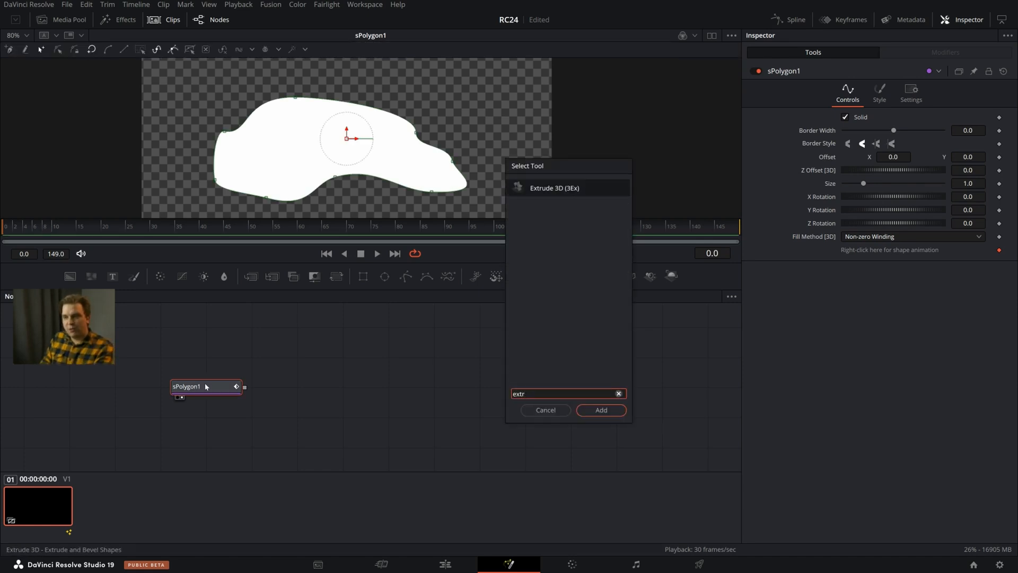
key(Return)
drag(273, 395, 323, 392)
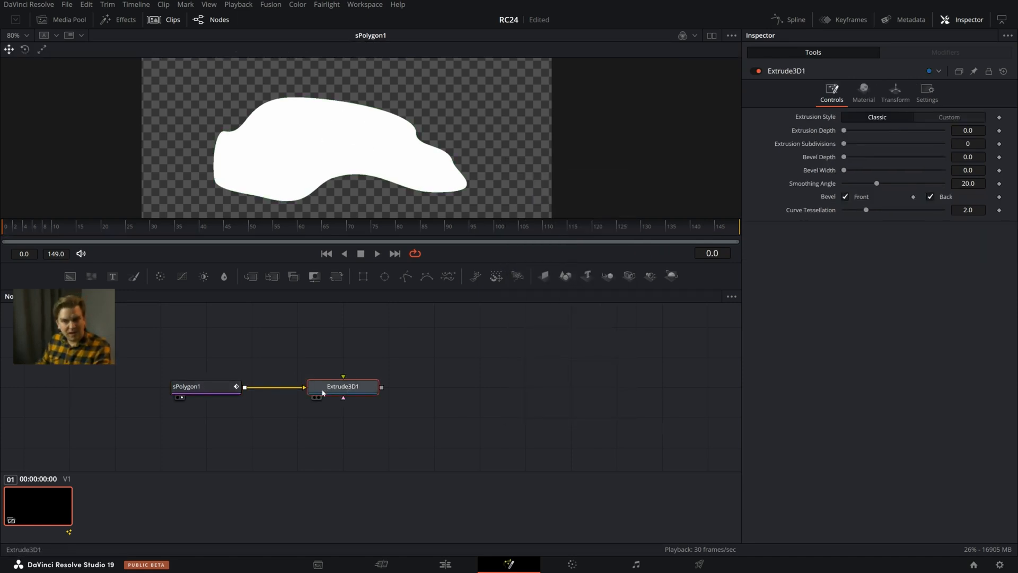
key(2)
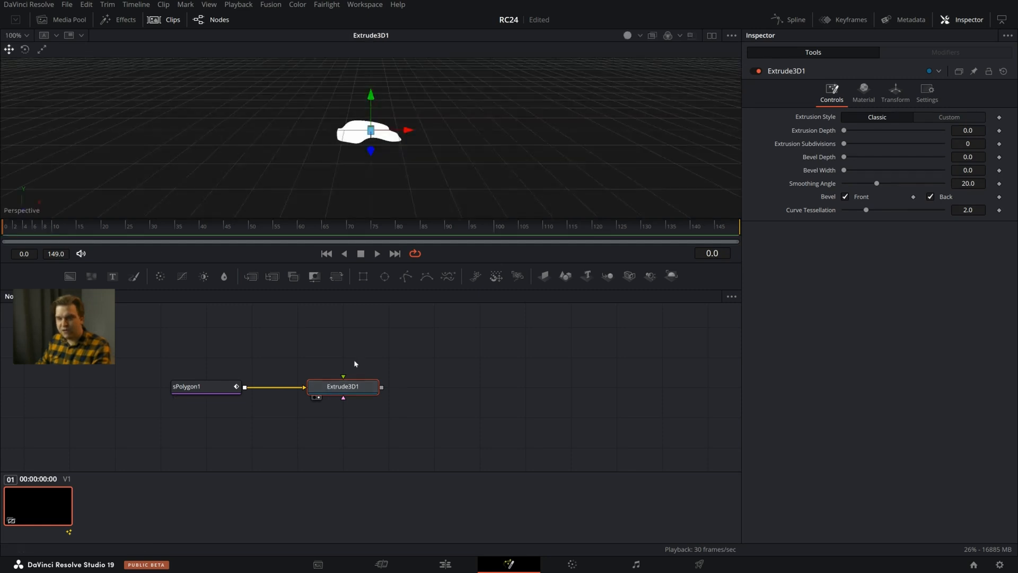
drag(388, 263, 383, 387)
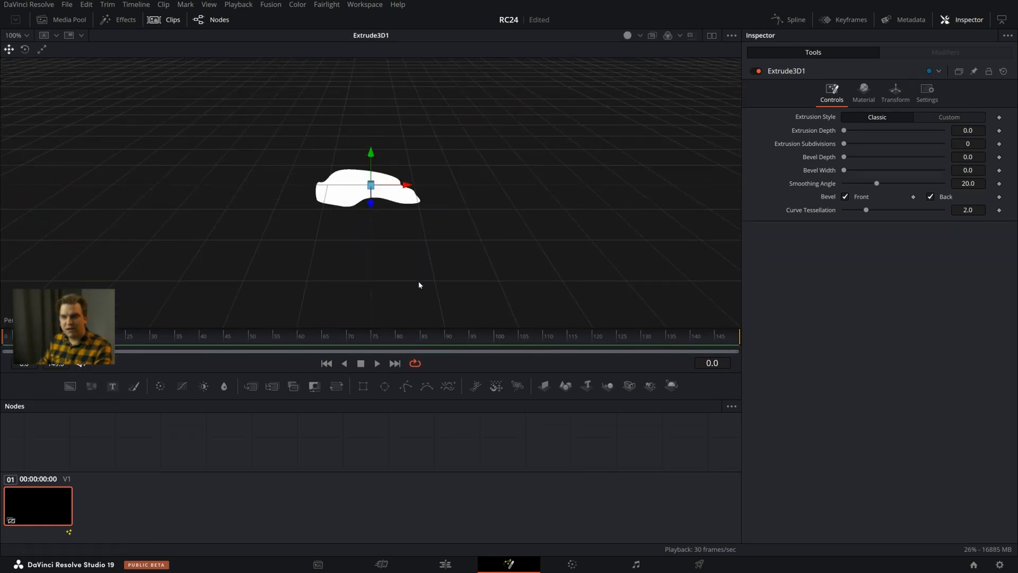
drag(418, 284, 445, 247)
drag(227, 469, 244, 427)
drag(285, 468, 290, 431)
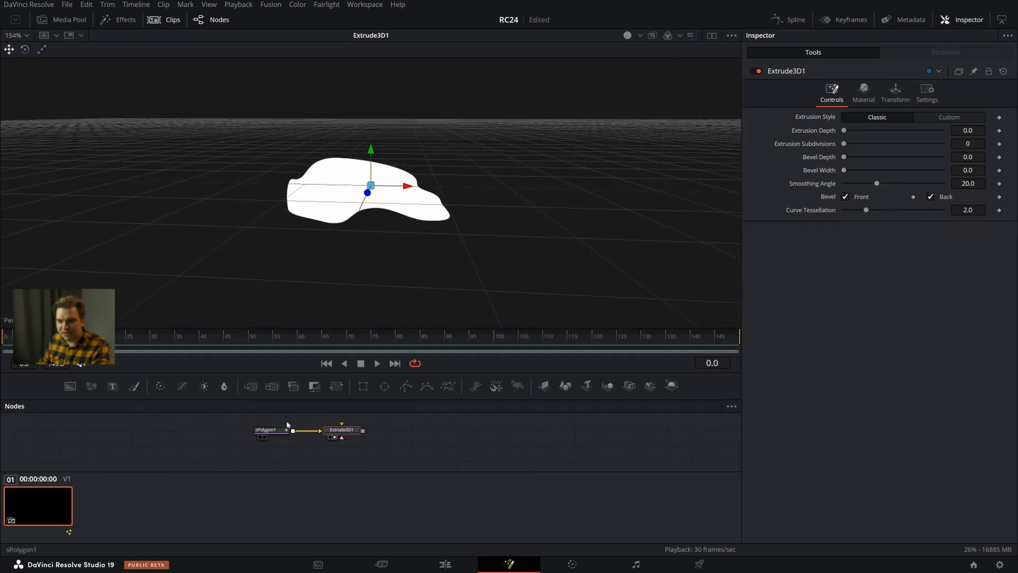
Turn sPolygon1 into an outline by disabling Solid and setting the border width to 0.034
click(270, 430)
click(844, 117)
drag(844, 130, 902, 130)
drag(345, 307, 364, 277)
Set Extrude3D1's extrusion depth to 0.1807 and shade the 3D view with Lights
click(342, 434)
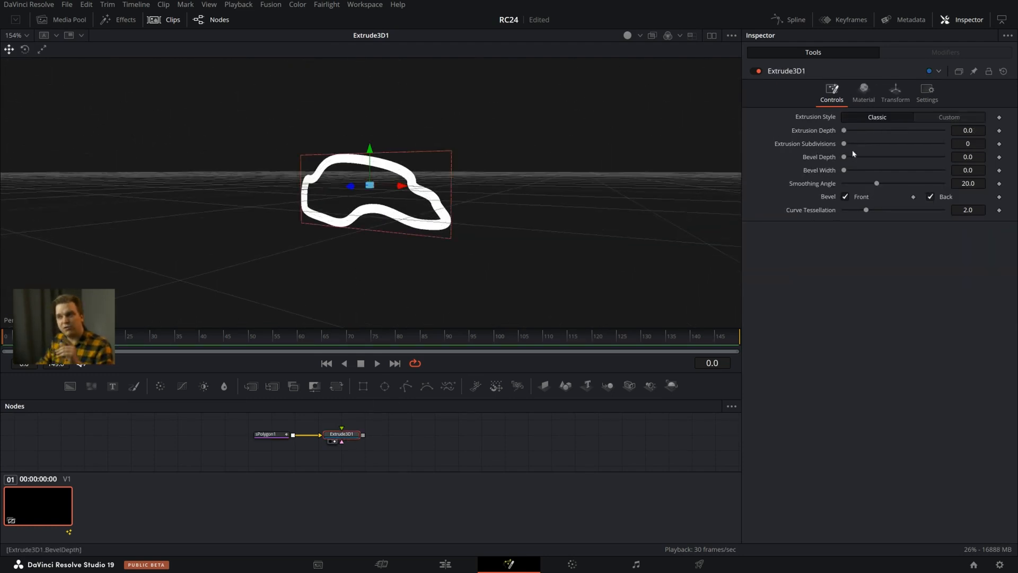
drag(844, 131, 933, 130)
click(640, 36)
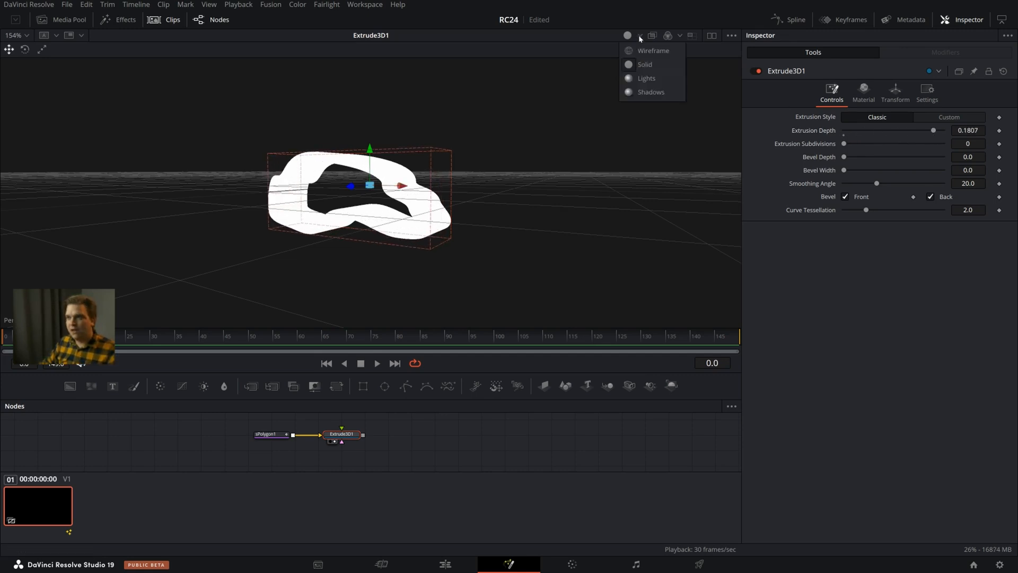
click(646, 79)
mouse_move(343, 221)
mouse_down()
mouse_move(363, 229)
mouse_move(445, 221)
mouse_move(327, 223)
mouse_up()
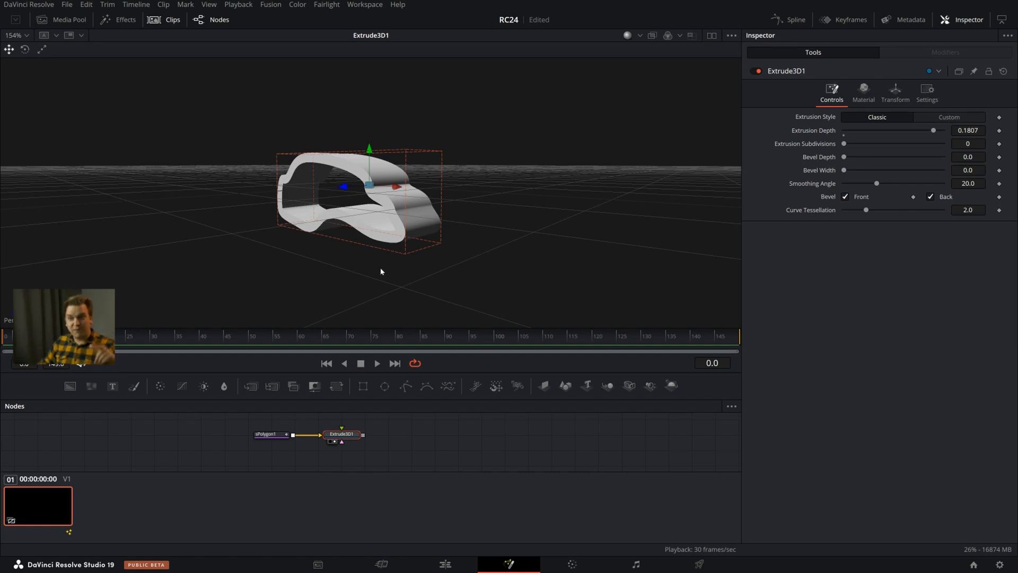
drag(381, 271, 416, 263)
Move the sPolygon1 node farther away from Extrude3D1 in the node graph
drag(417, 433, 584, 419)
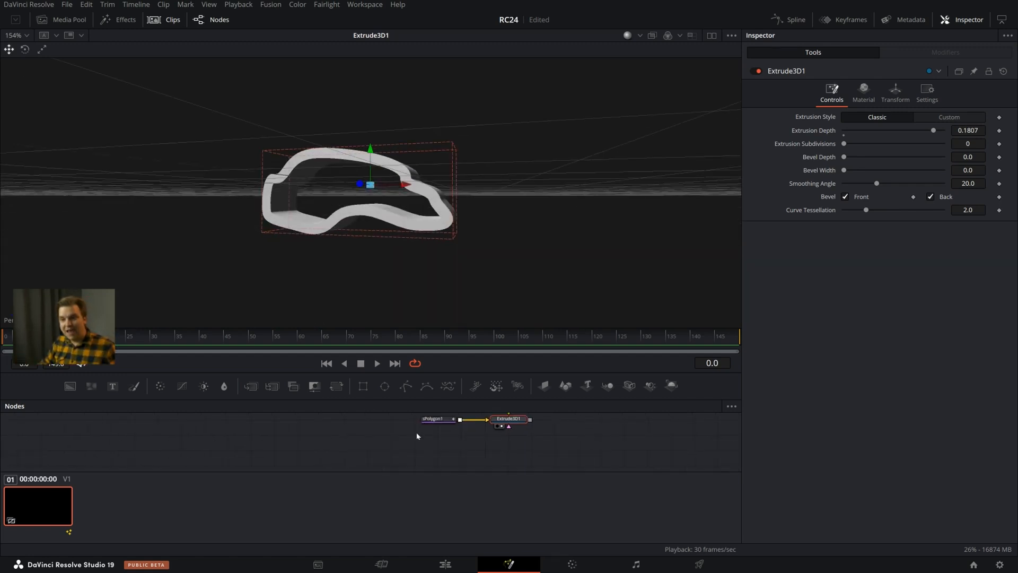
drag(433, 421, 341, 444)
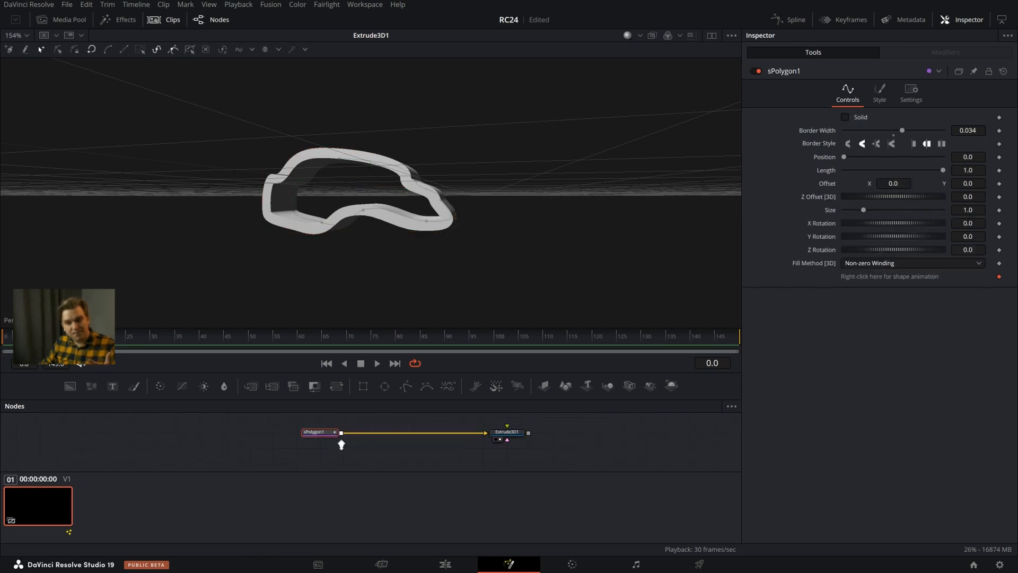
scroll(341, 444, down, 3)
Load Composition 2 of the clip and show its sOutline1 node in the viewer
right_click(54, 497)
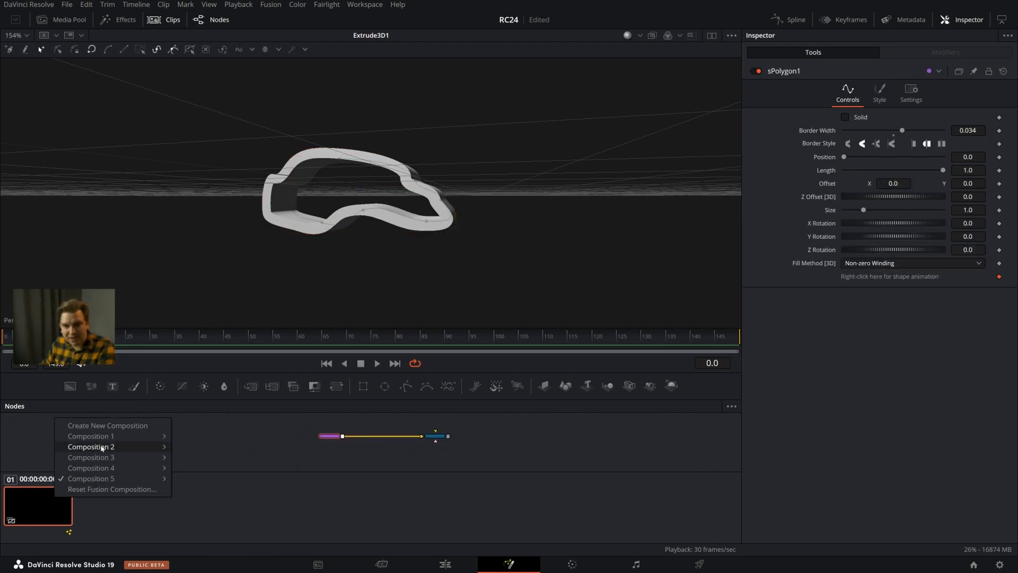
mouse_move(112, 447)
click(197, 447)
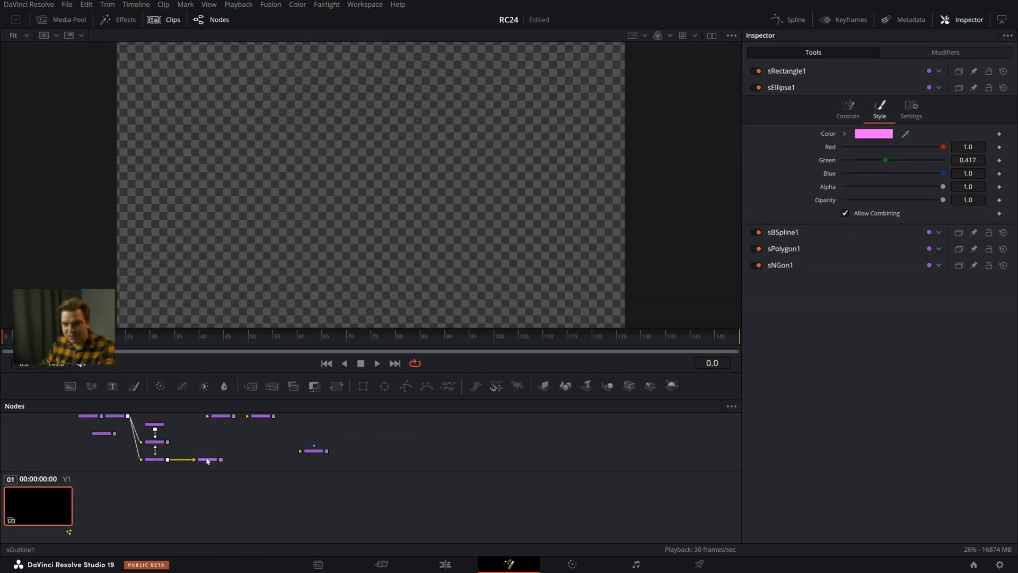
drag(281, 438, 287, 439)
Move the sRender1 node well clear of the shape chain and set sOutline1's thickness to 0.013
drag(334, 443, 438, 433)
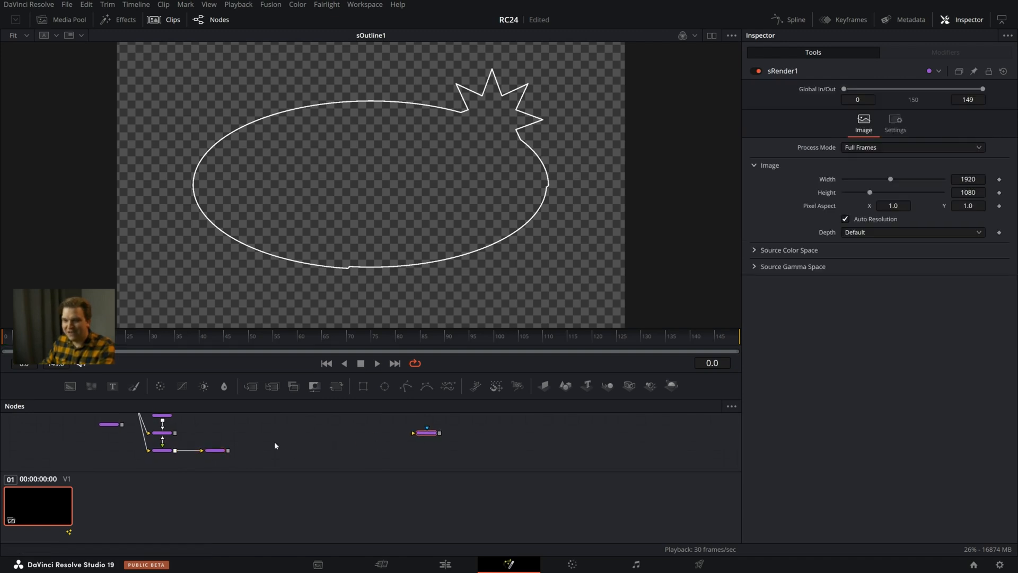
scroll(275, 445, up, 2)
drag(276, 446, 318, 439)
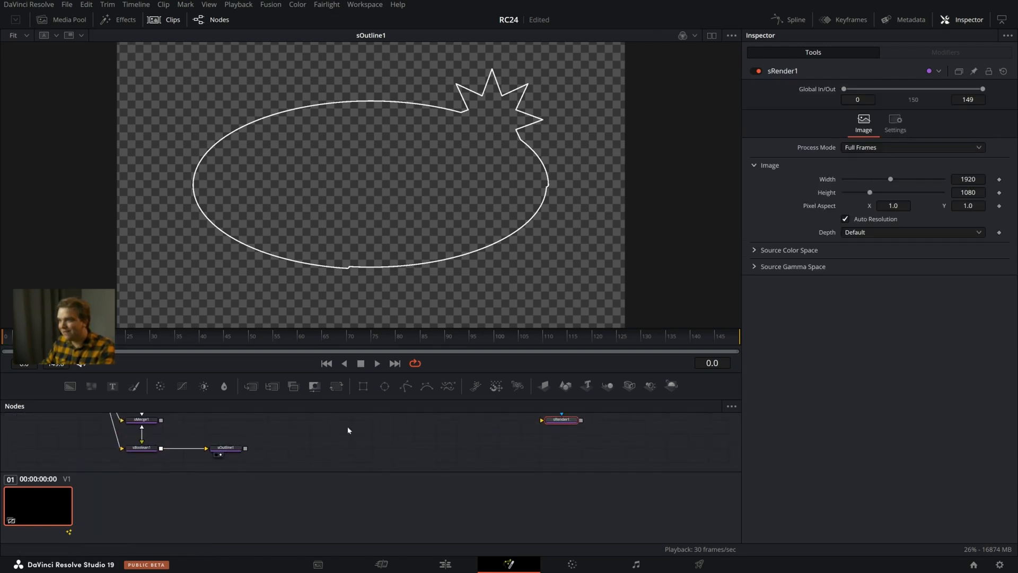
click(230, 450)
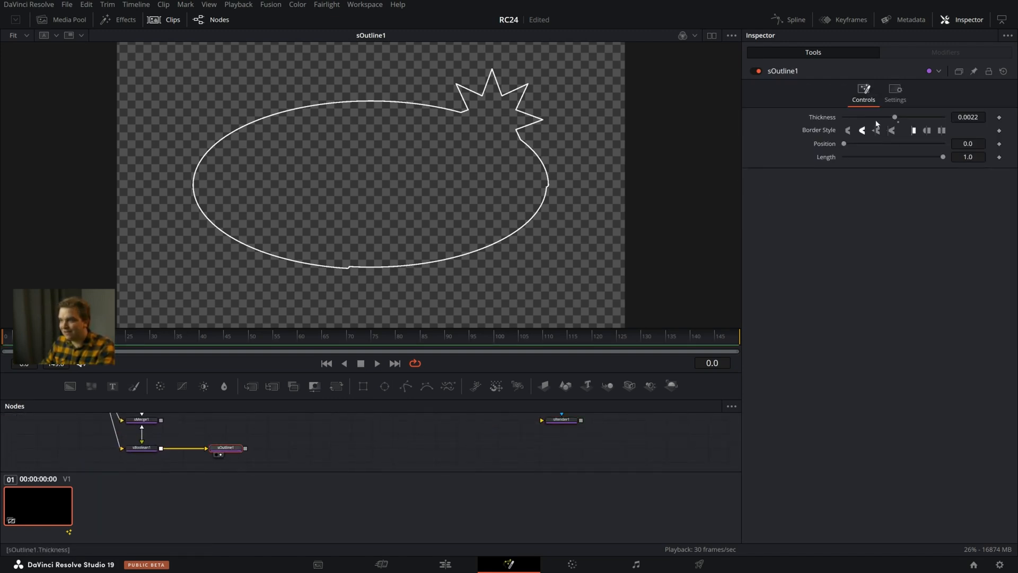
drag(895, 117, 903, 118)
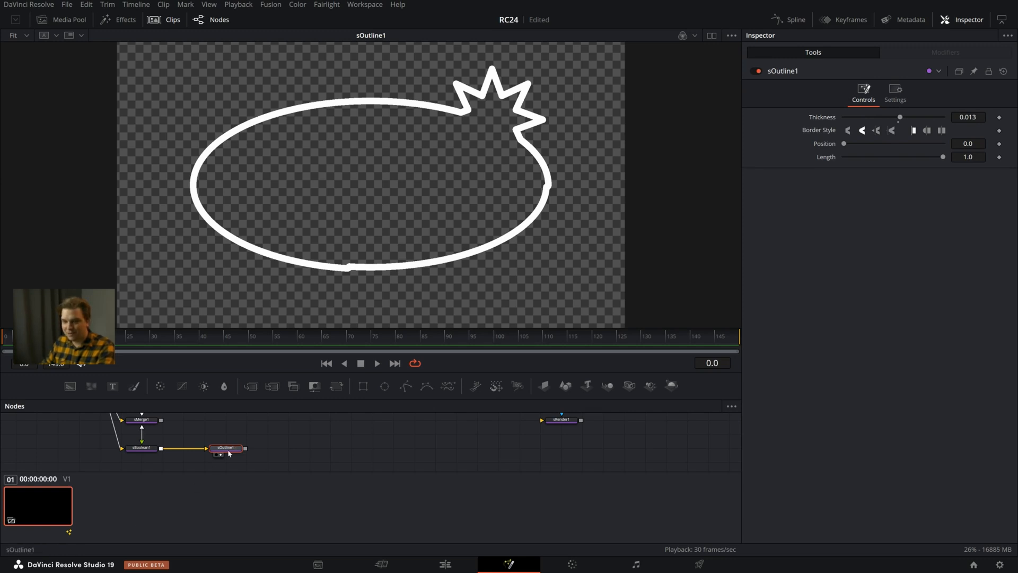
Add an Extrude 3D node after sOutline1 and show it in the viewer
key(shift+space)
text(extr)
key(Return)
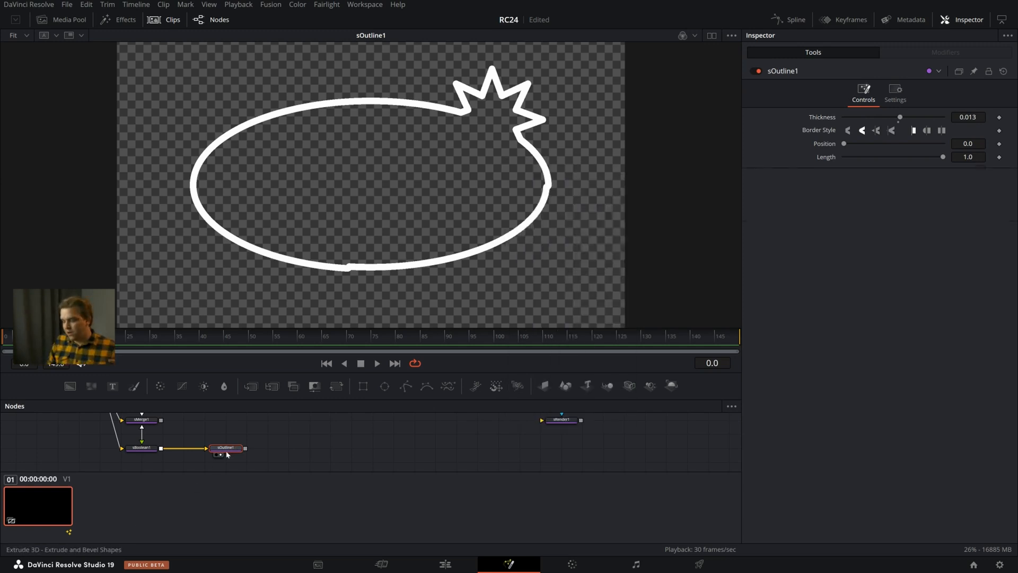
scroll(329, 461, up, 2)
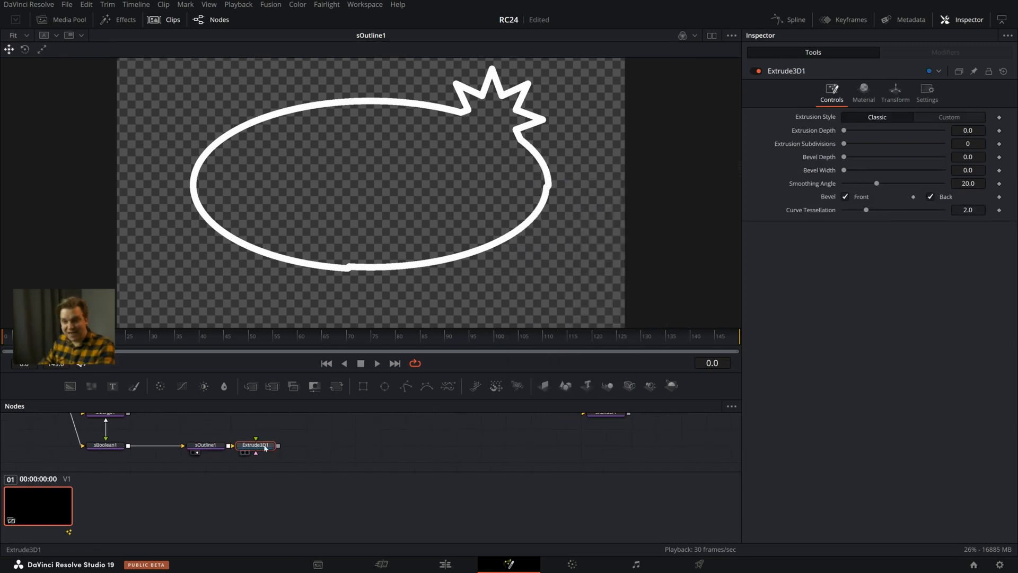
key(1)
Set the extrusion depth of the sOutline1 shape's Extrude 3D node to 0.1754
drag(844, 130, 930, 130)
drag(636, 212, 525, 228)
scroll(525, 228, down, 3)
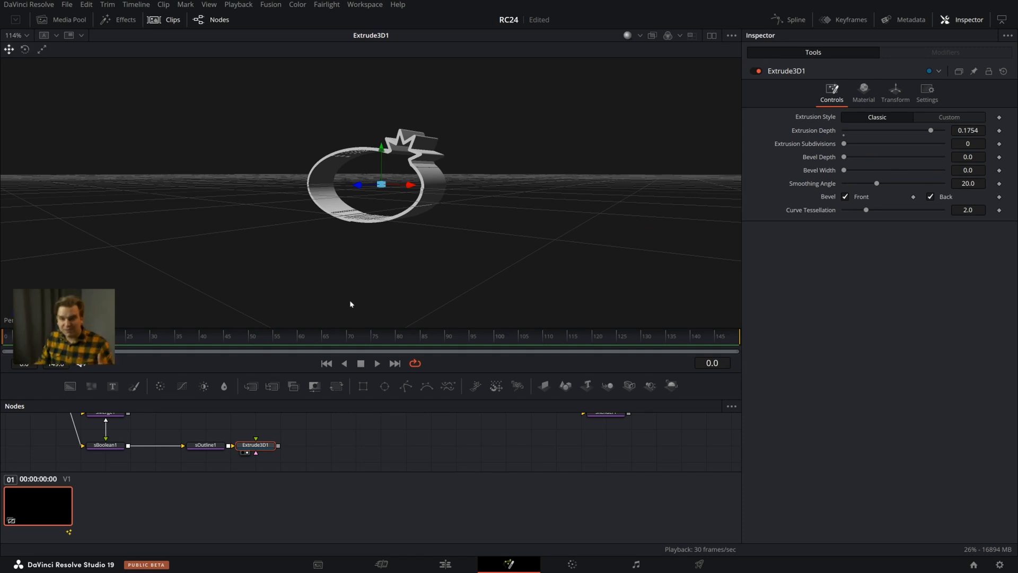
scroll(218, 454, up, 5)
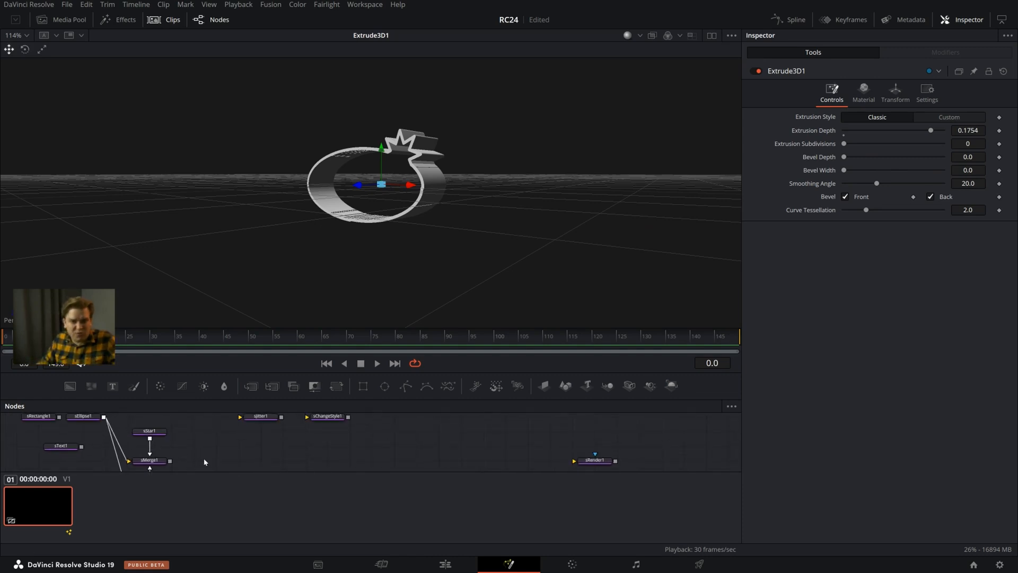
drag(450, 227, 469, 262)
scroll(469, 262, down, 2)
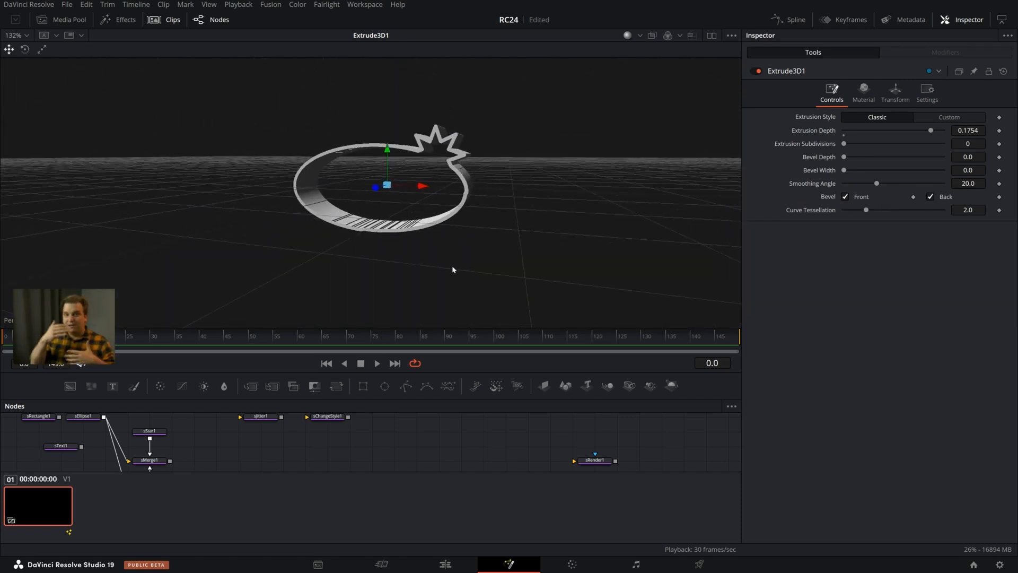
Enlarge the node graph area and space out the sOutline1 and Extrude3D1 nodes after sBoolean1
scroll(368, 424, down, 3)
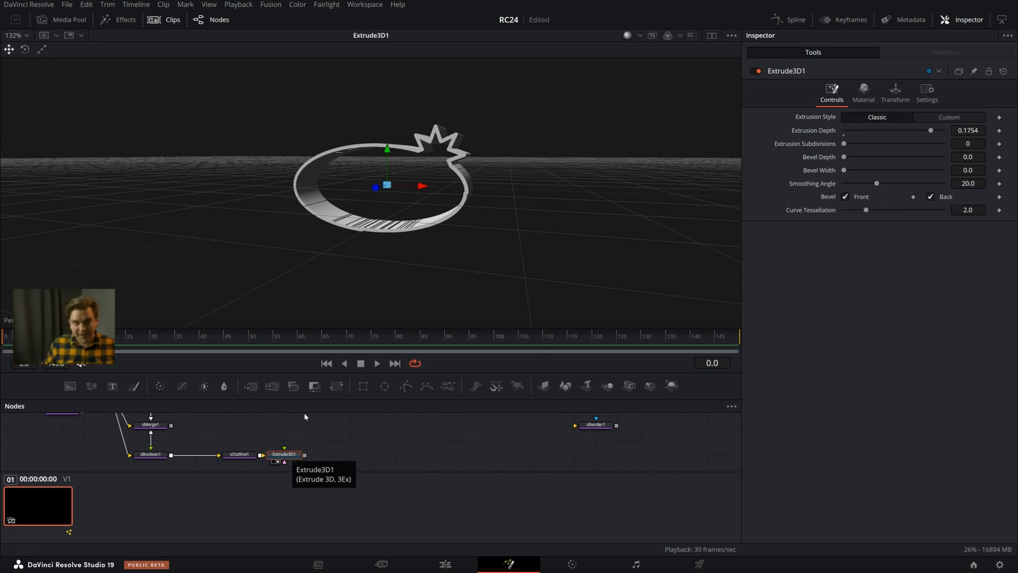
scroll(439, 433, down, 1)
mouse_move(402, 434)
mouse_down()
mouse_move(361, 422)
mouse_move(370, 427)
mouse_up()
drag(331, 372, 328, 314)
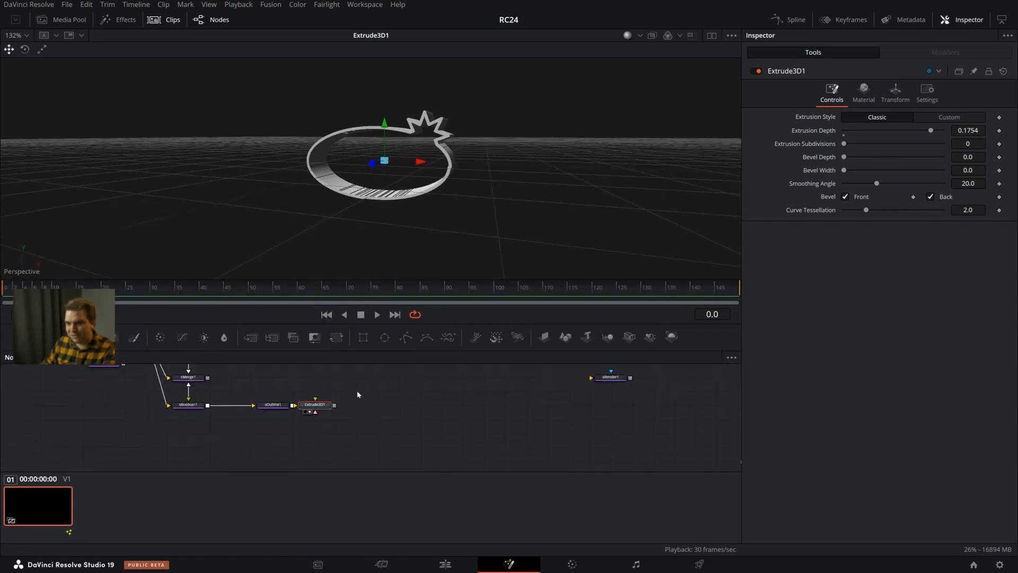
scroll(371, 408, up, 3)
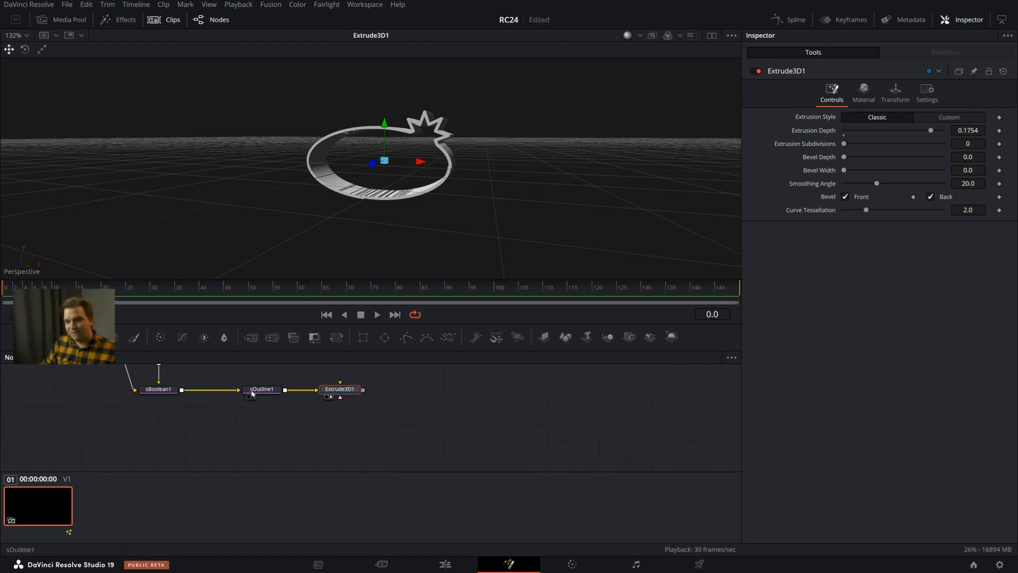
drag(262, 388, 236, 388)
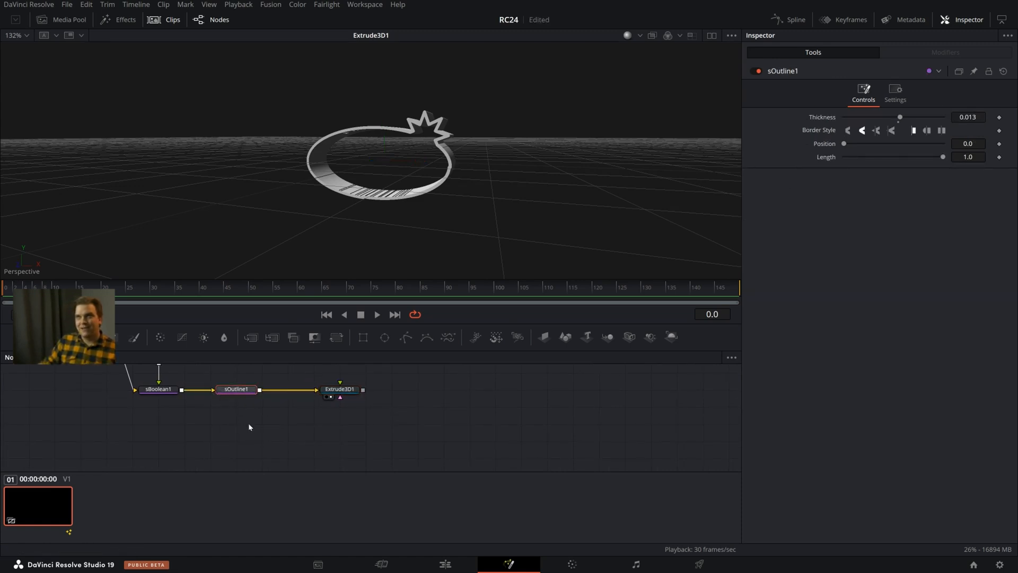
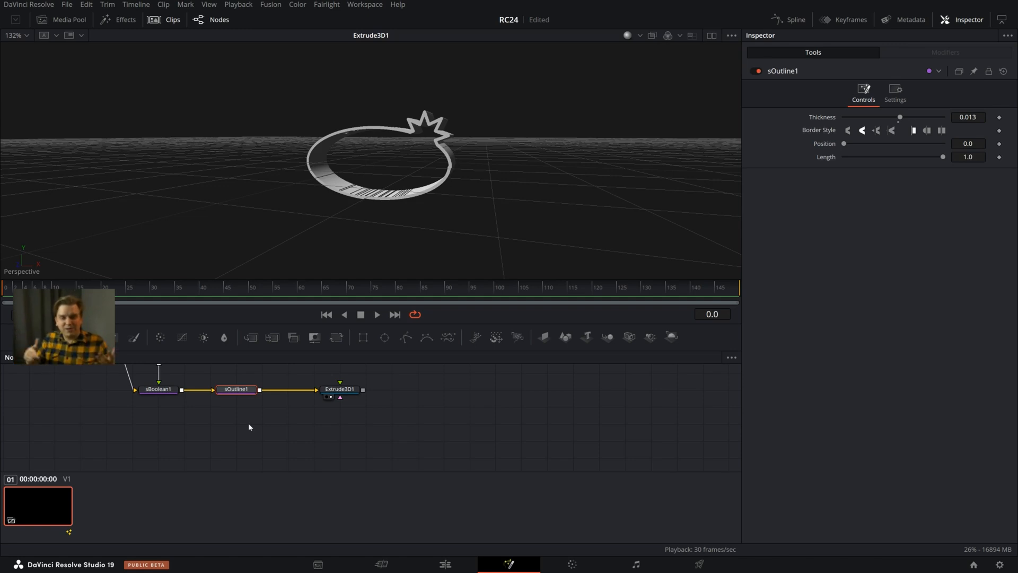
click(491, 403)
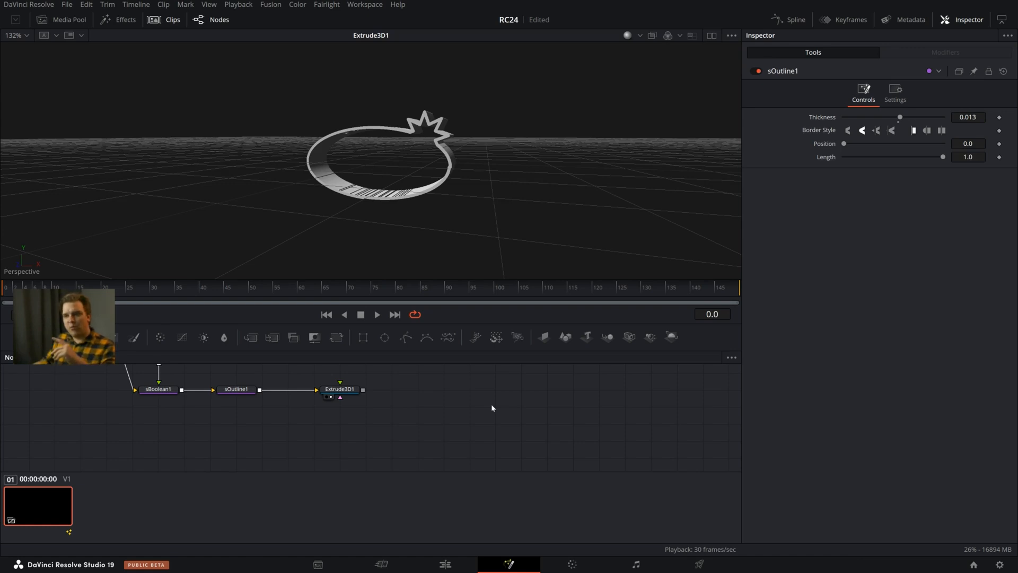
scroll(418, 397, up, 1)
drag(424, 401, 466, 411)
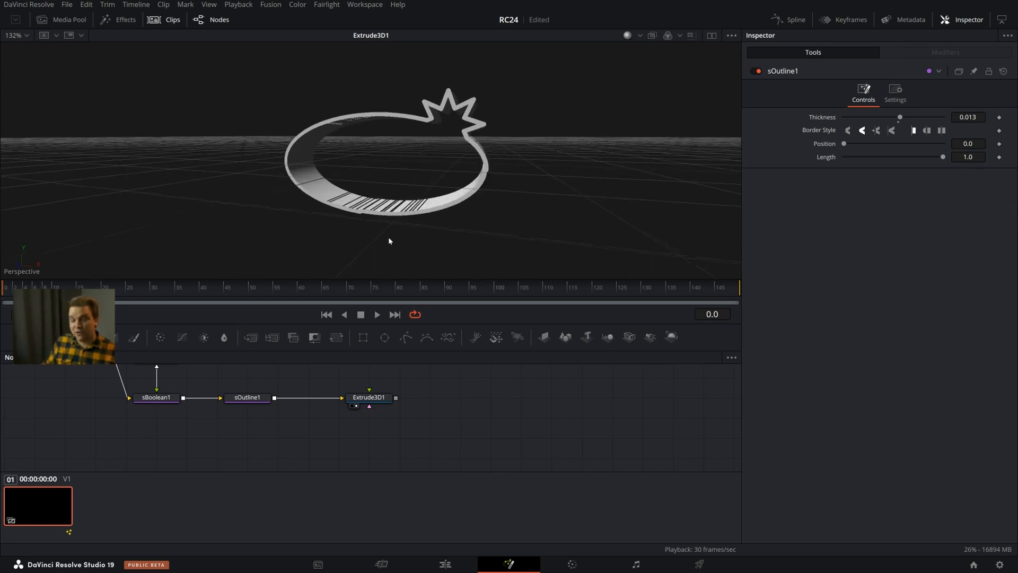
scroll(334, 182, up, 1)
scroll(334, 182, up, 1)
scroll(334, 182, down, 2)
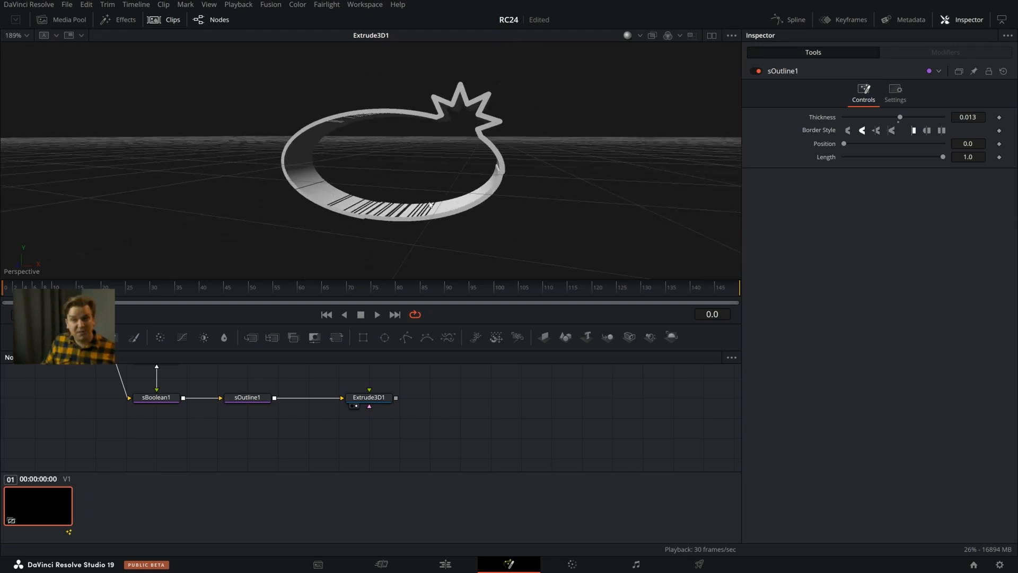
scroll(305, 460, up, 2)
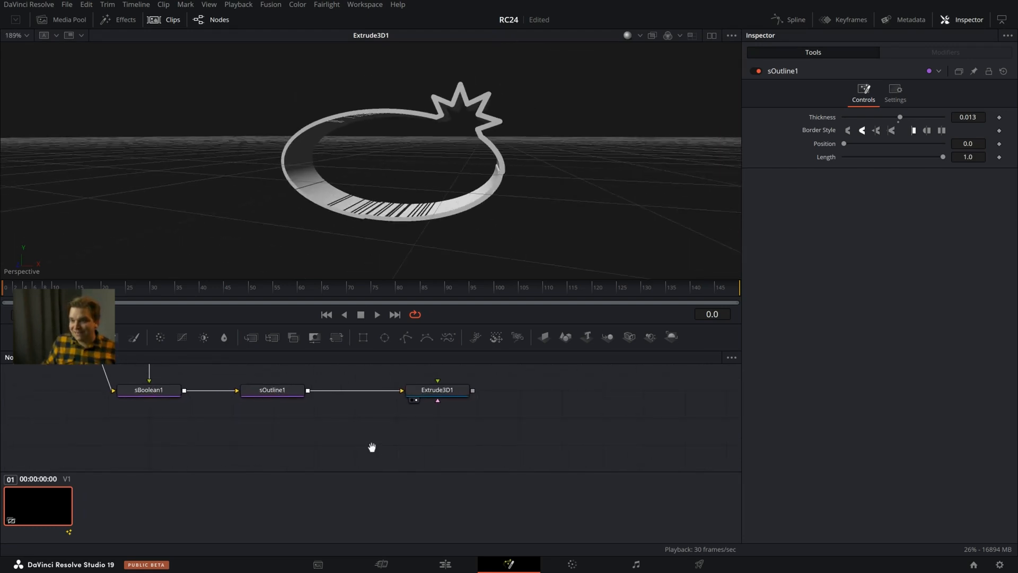
Inspect the extruded outline shape closely from different angles in the 3D viewer
drag(372, 446, 380, 444)
scroll(371, 243, up, 3)
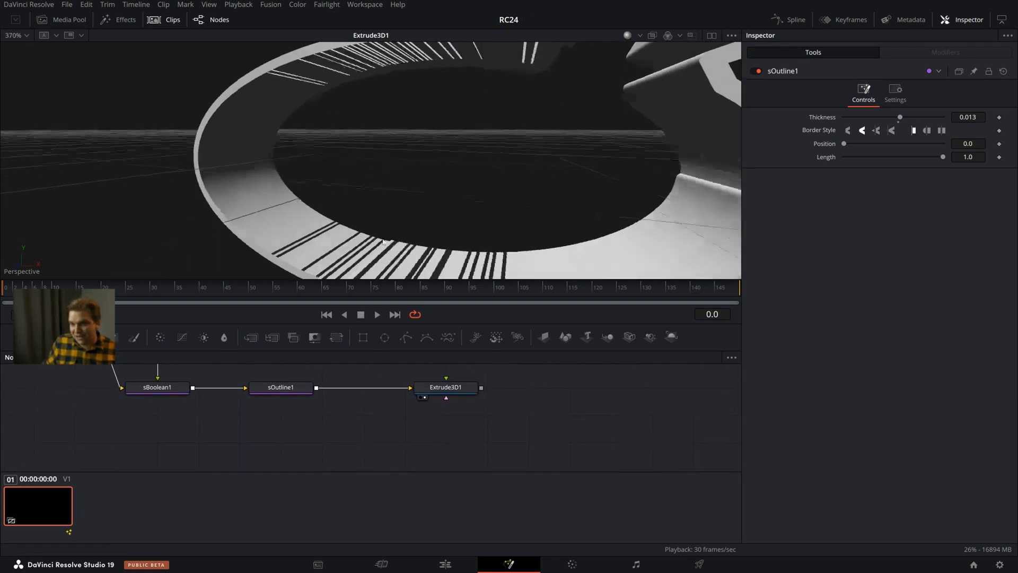
scroll(383, 241, down, 3)
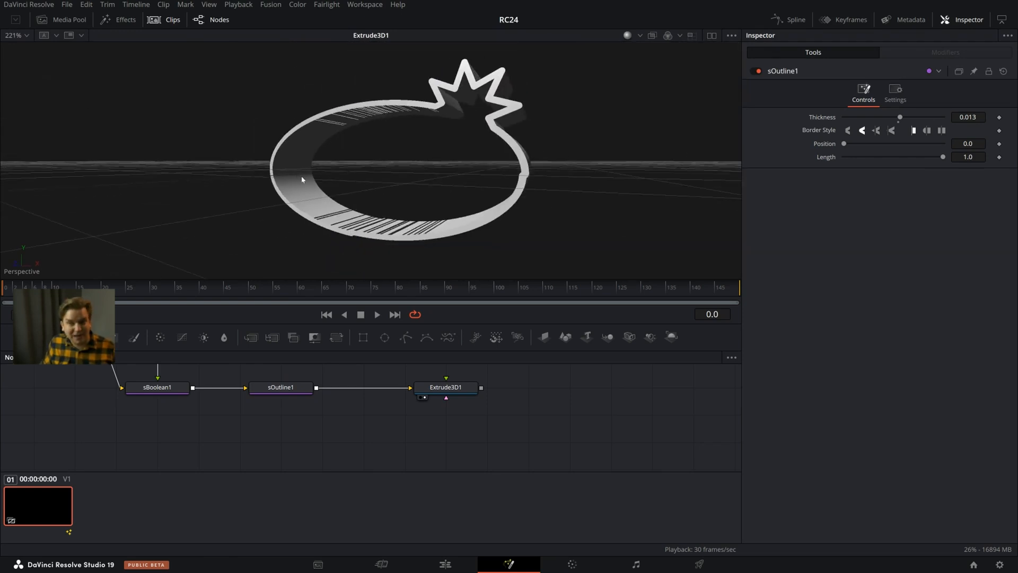
scroll(367, 229, up, 3)
scroll(408, 221, down, 3)
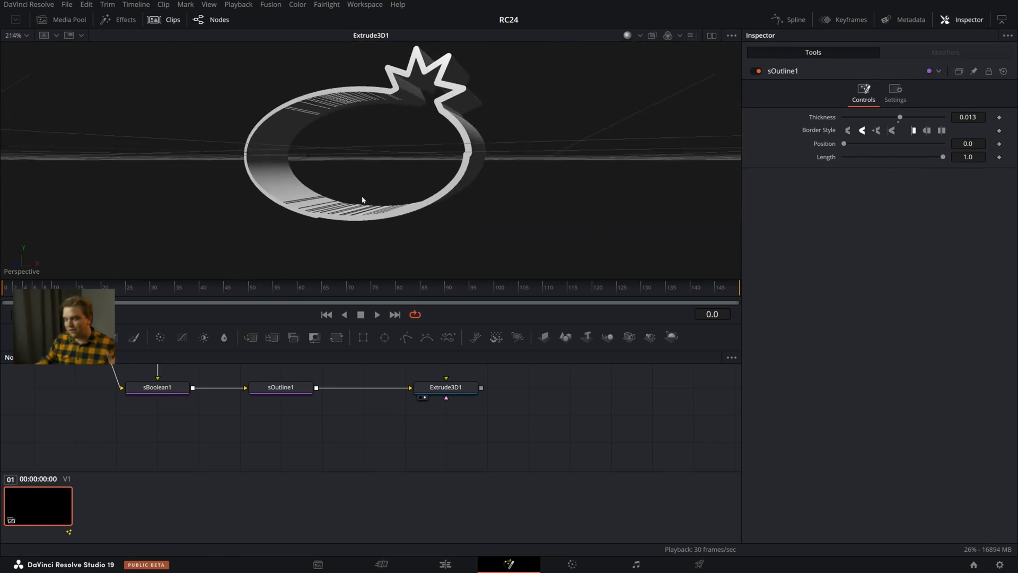
Enlarge the node graph area and move sRender1 into the open space beside the shape nodes
scroll(622, 440, down, 6)
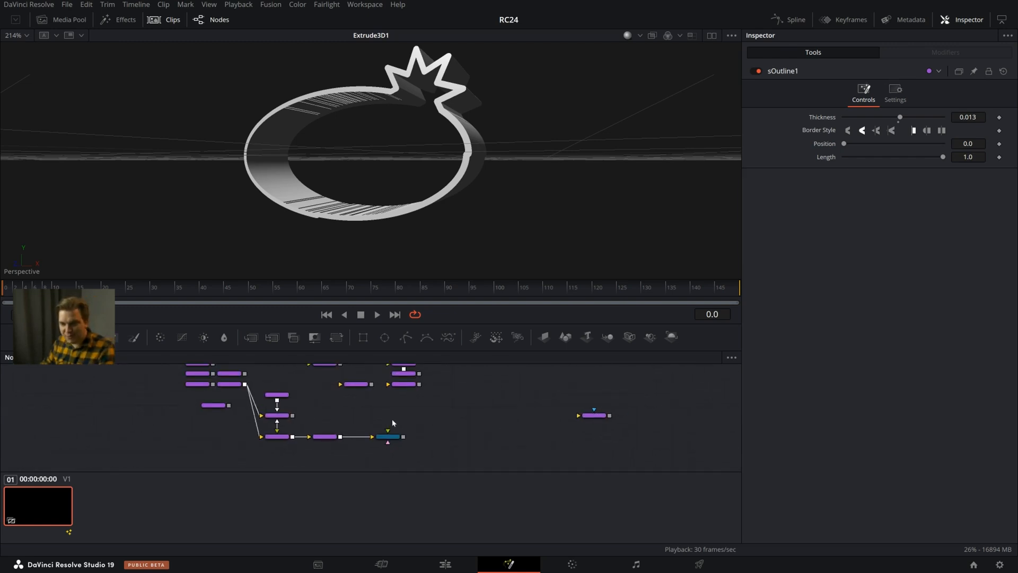
drag(557, 448, 496, 416)
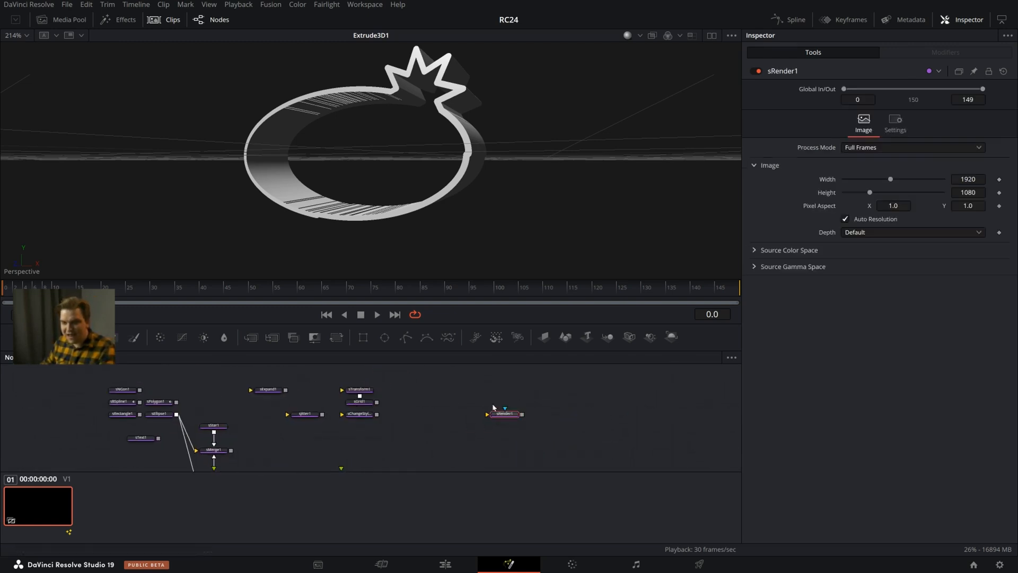
scroll(531, 408, up, 2)
drag(458, 322, 459, 246)
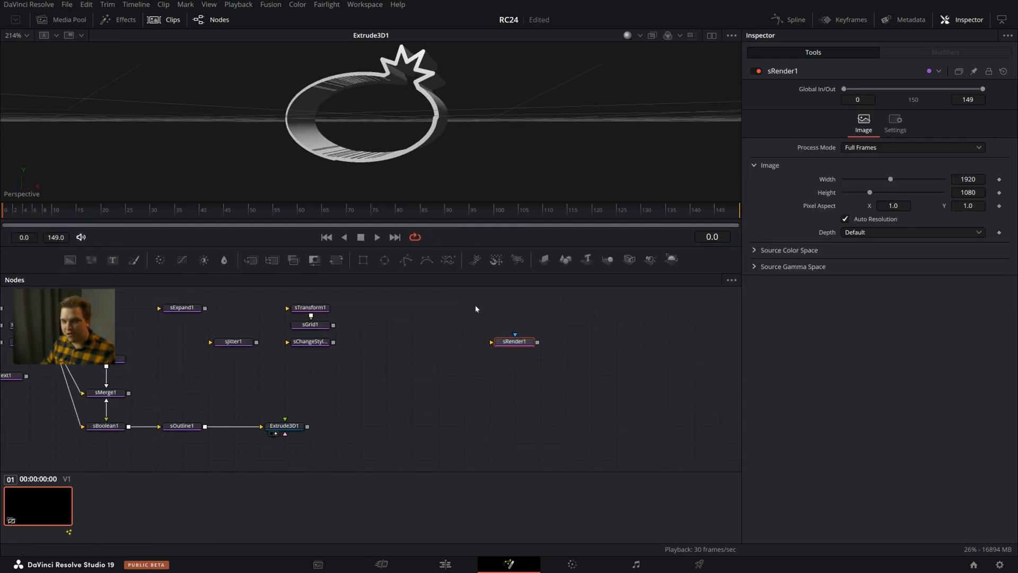
drag(518, 350, 543, 366)
drag(492, 324, 405, 382)
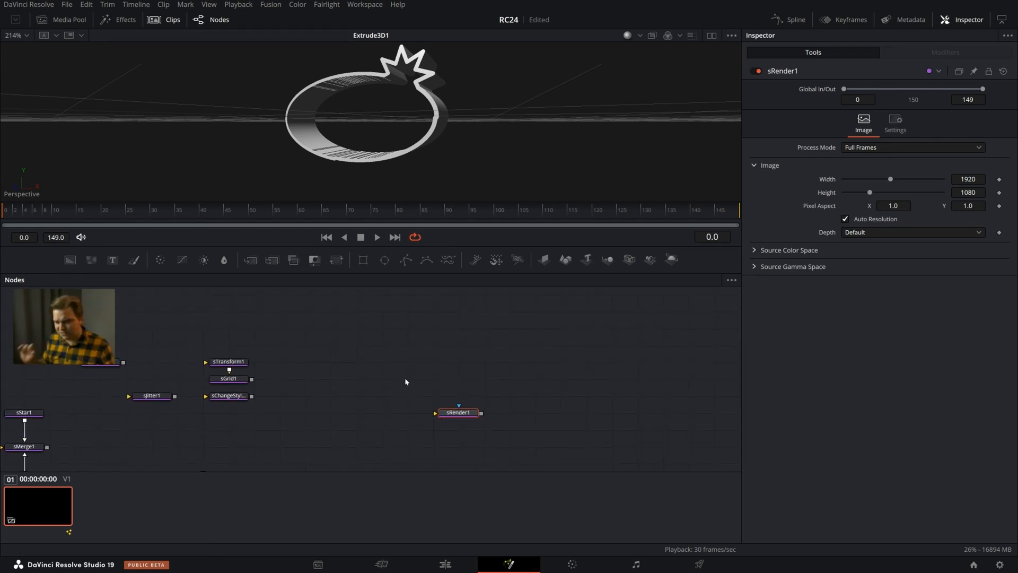
Add an sRectangle node, show it in the viewer and resize it to about 0.41 wide by 0.16 high
key(shift+space)
text(srec)
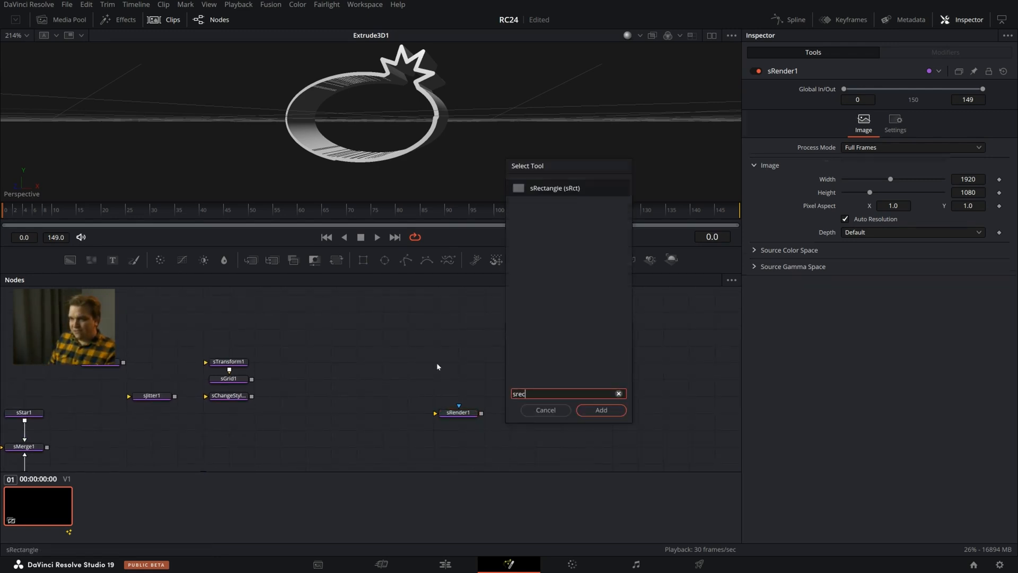
key(Return)
key(1)
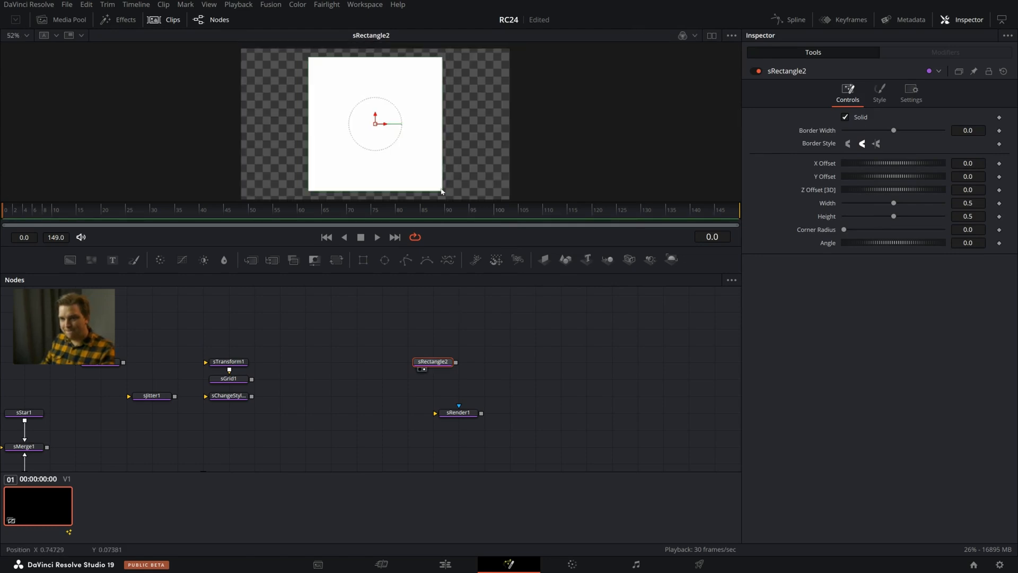
drag(442, 192, 430, 146)
Connect sRectangle2 to sRender1, align it above that node, and paste an instance of the rectangle beside it
drag(455, 361, 457, 416)
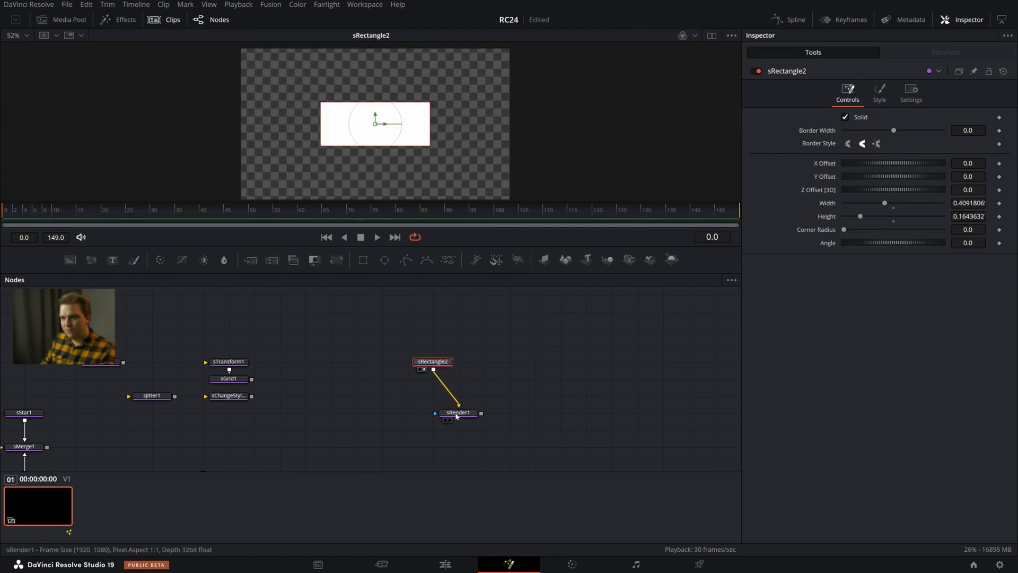
drag(433, 361, 476, 381)
key(ctrl+shift+v)
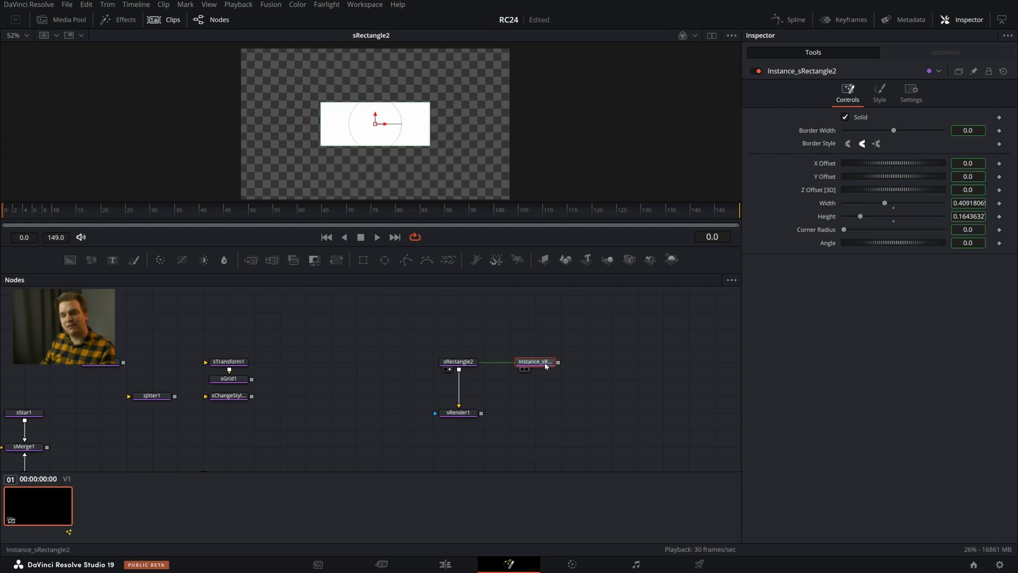
Add a second sRender node below the instanced rectangle and connect the instance to it
key(shift+space)
text(sren)
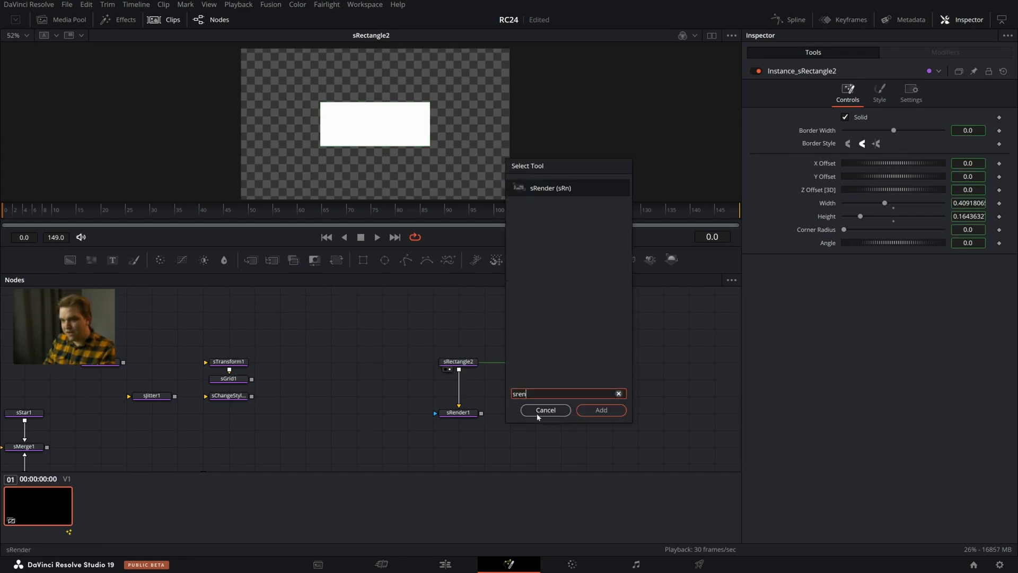
key(Return)
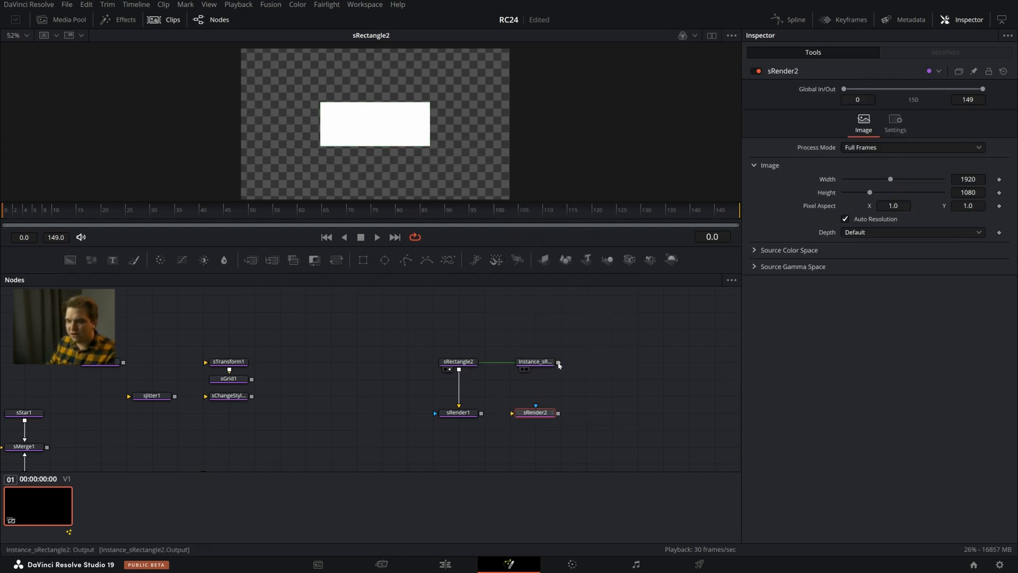
drag(558, 361, 530, 413)
Add a Glow node after sRender1, place it below, and realign sRender2 beneath the instanced rectangle
click(457, 415)
key(1)
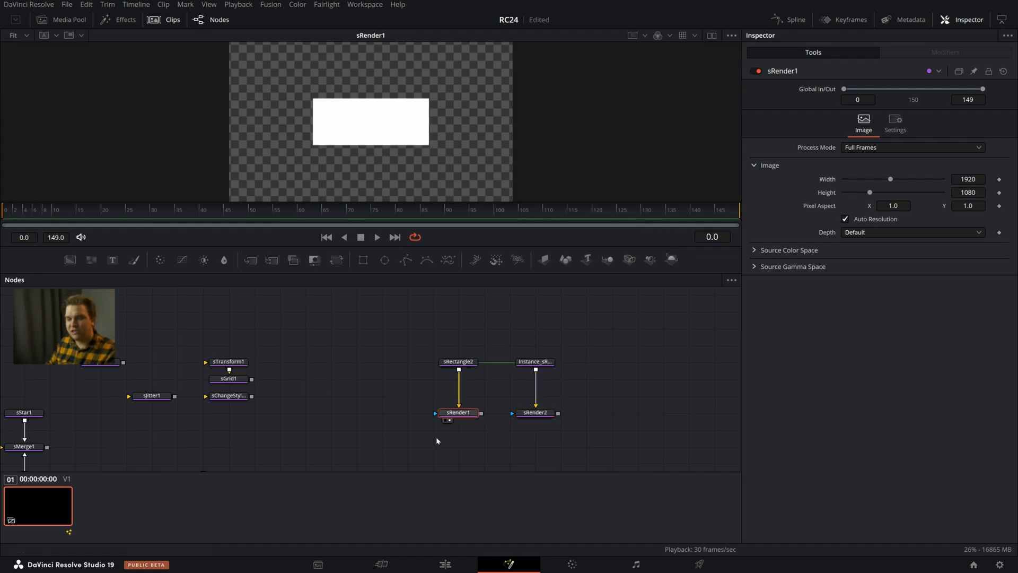
key(shift+space)
text(glo)
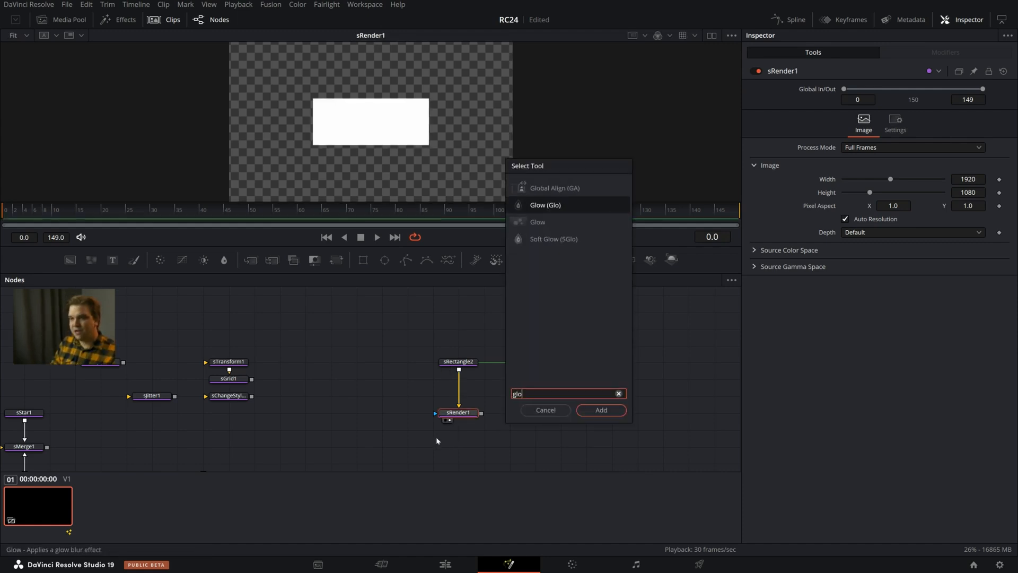
key(Return)
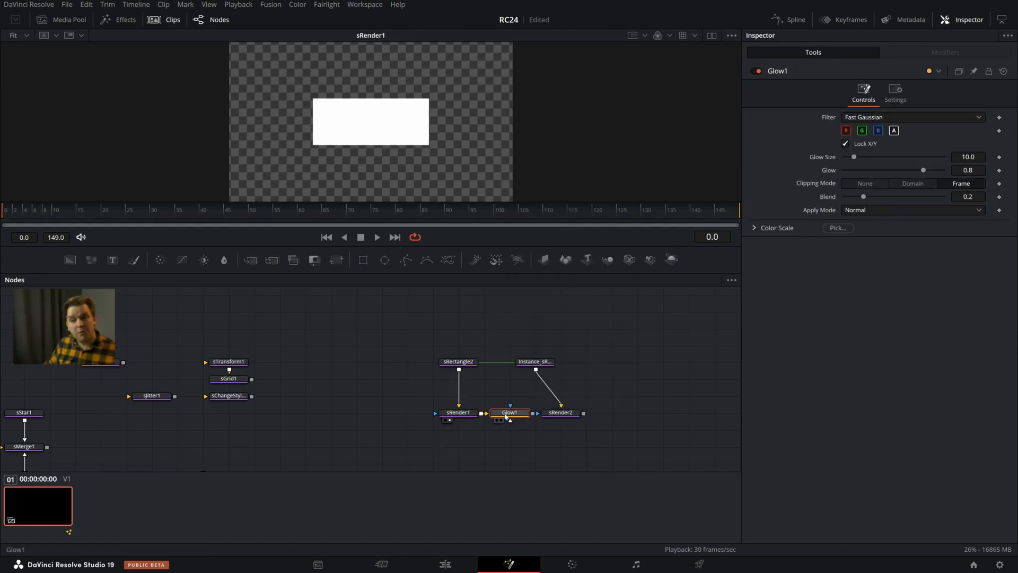
drag(502, 412, 456, 443)
drag(561, 412, 535, 412)
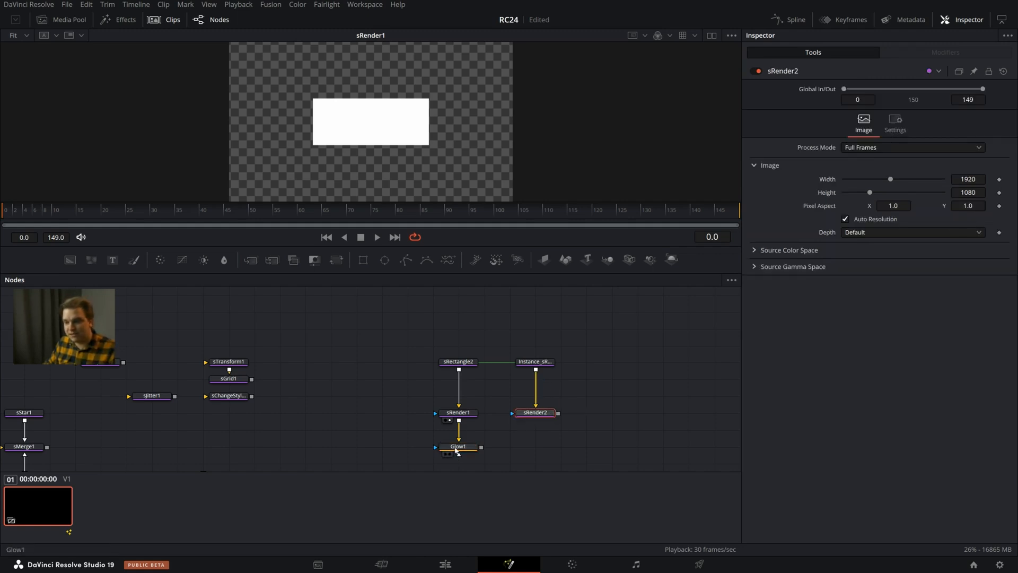
Show Glow1 in the viewer and set its glow size to 48.7
click(511, 389)
scroll(398, 450, up, 2)
drag(479, 441, 426, 425)
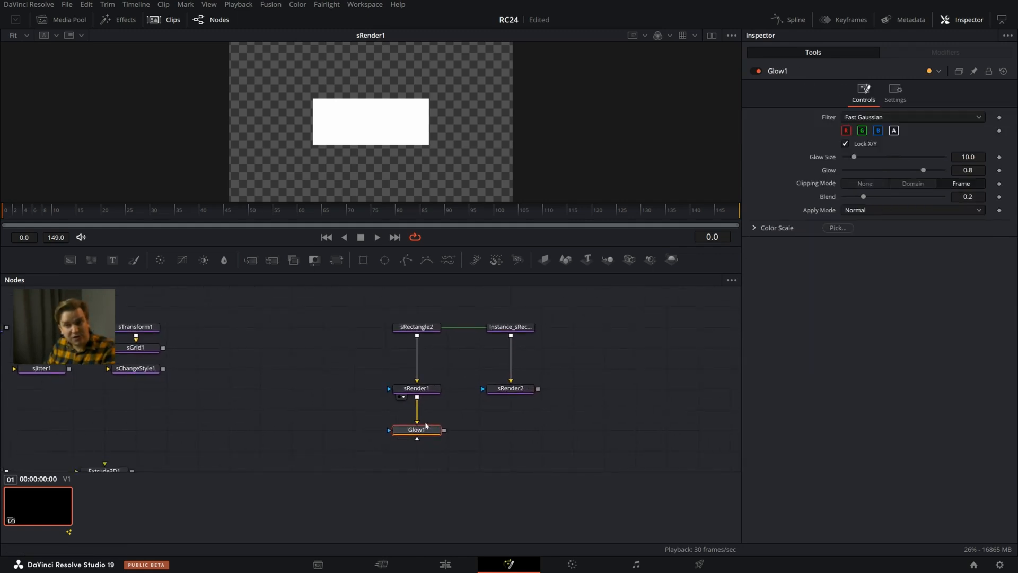
key(2)
drag(854, 157, 892, 157)
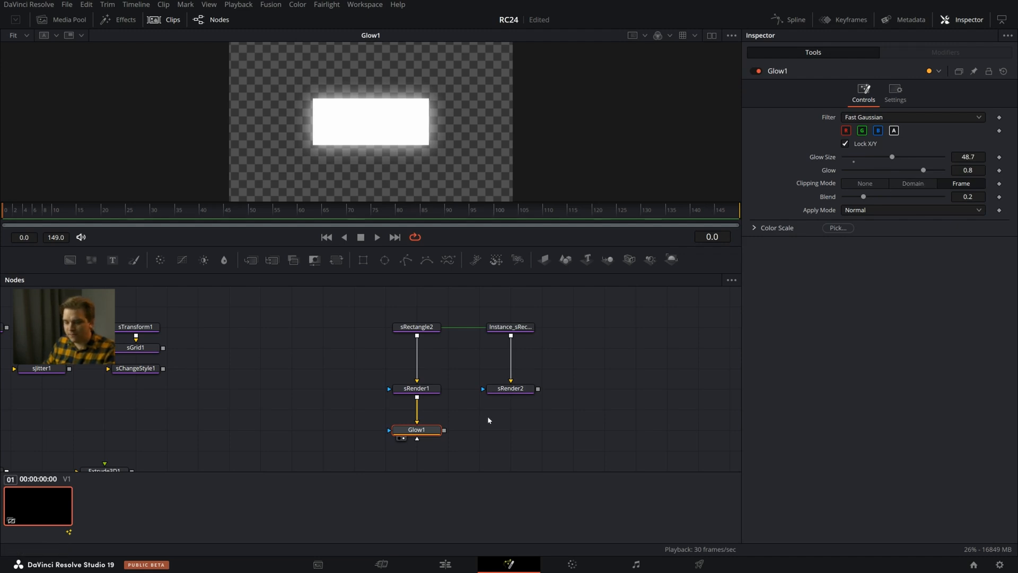
Merge sRender2 over Glow1 and compare the Merge1 result with Glow1 in the viewer
drag(538, 390, 442, 433)
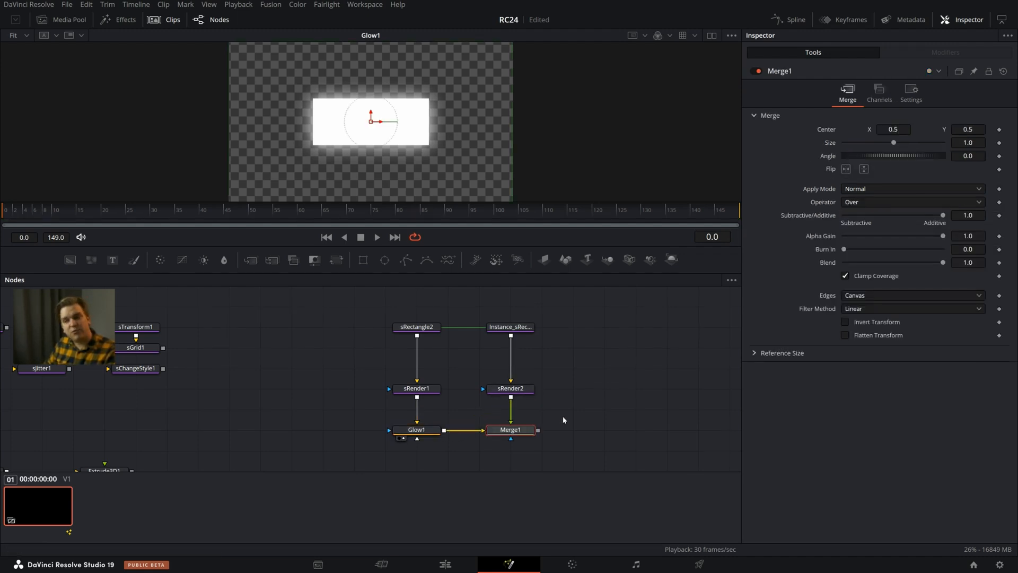
key(1)
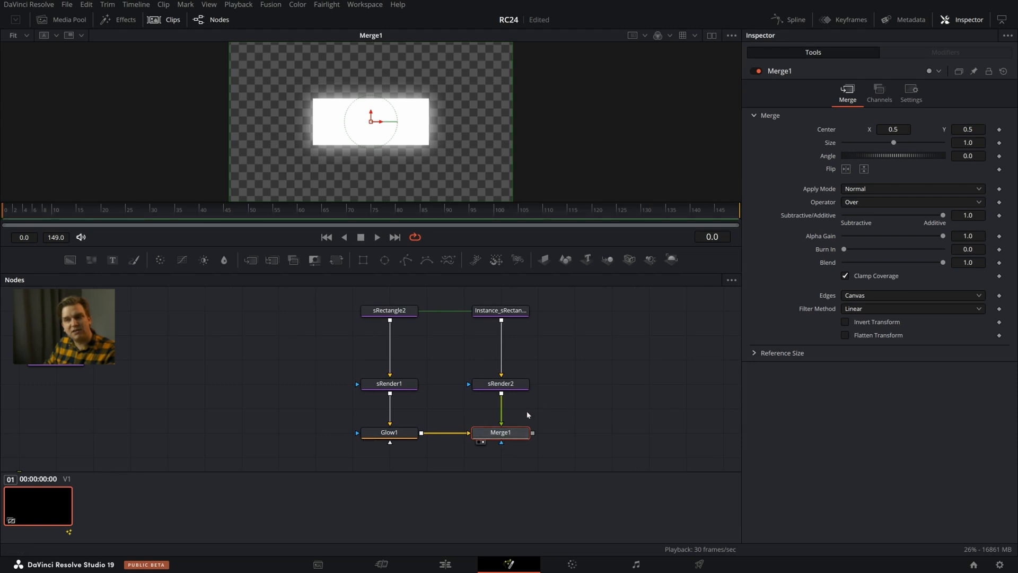
click(415, 432)
key(1)
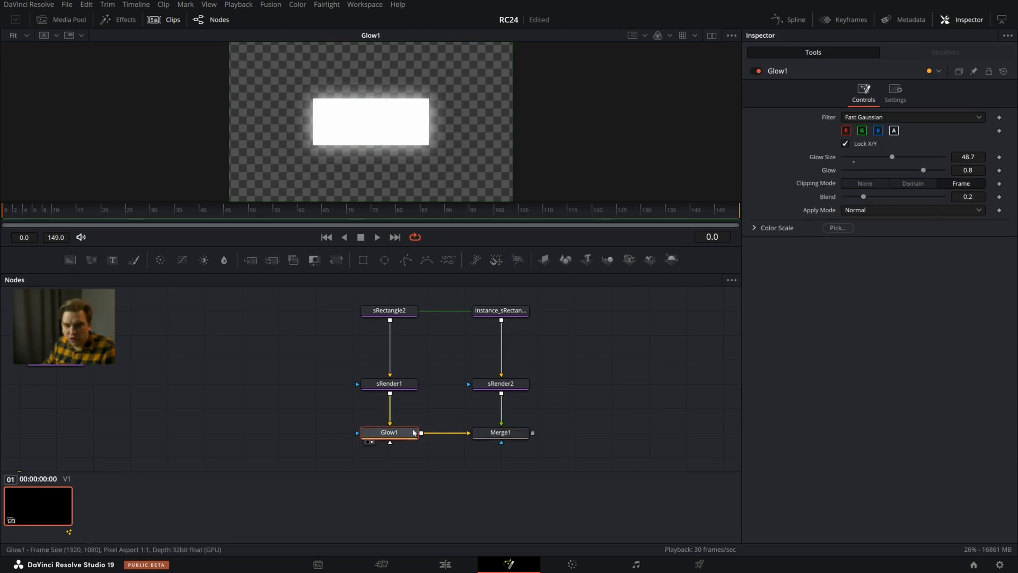
click(496, 432)
scroll(438, 130, up, 3)
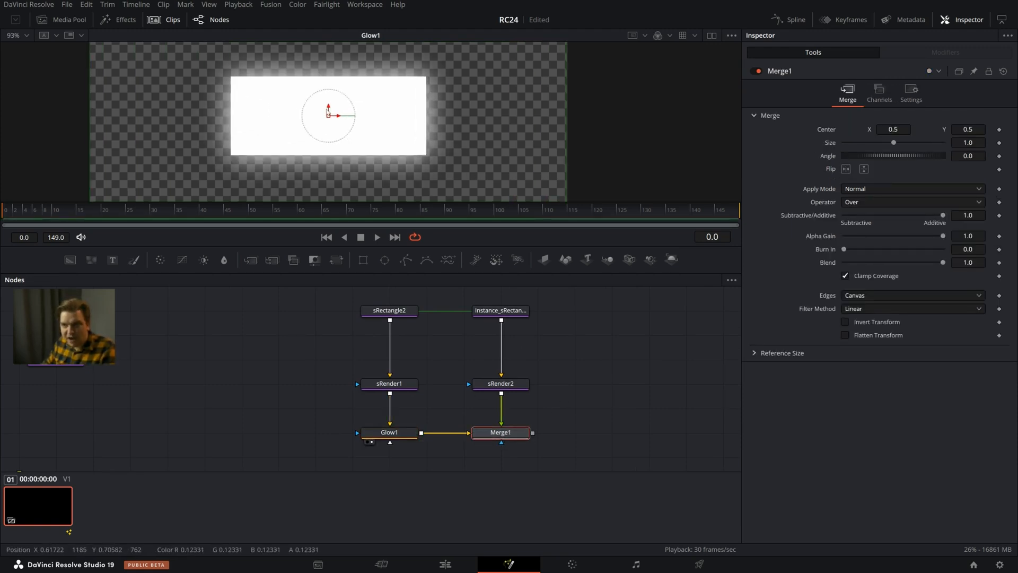
key(1)
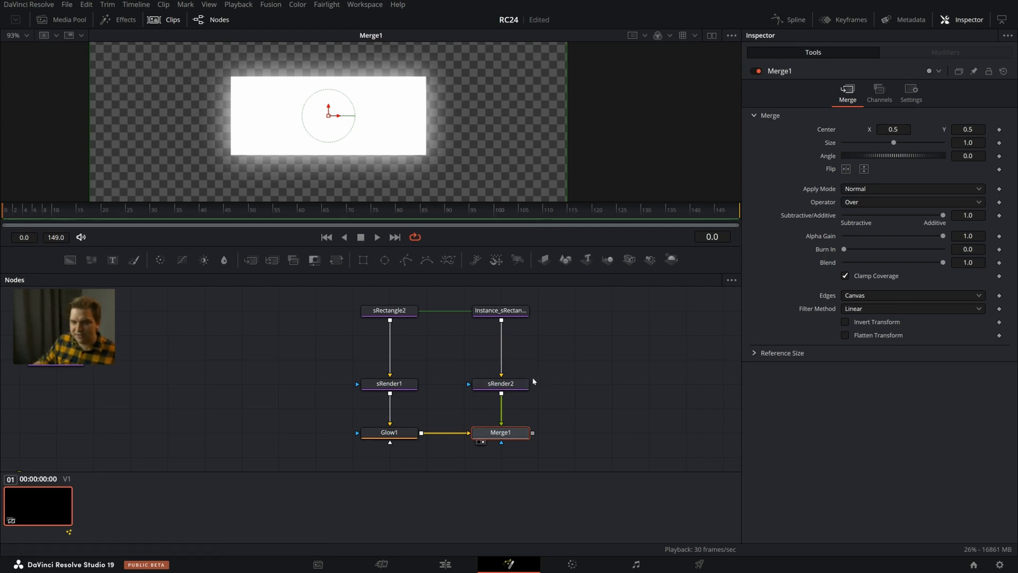
Compare sRectangle2 with its instance in the viewer and check the instance's style settings
click(500, 310)
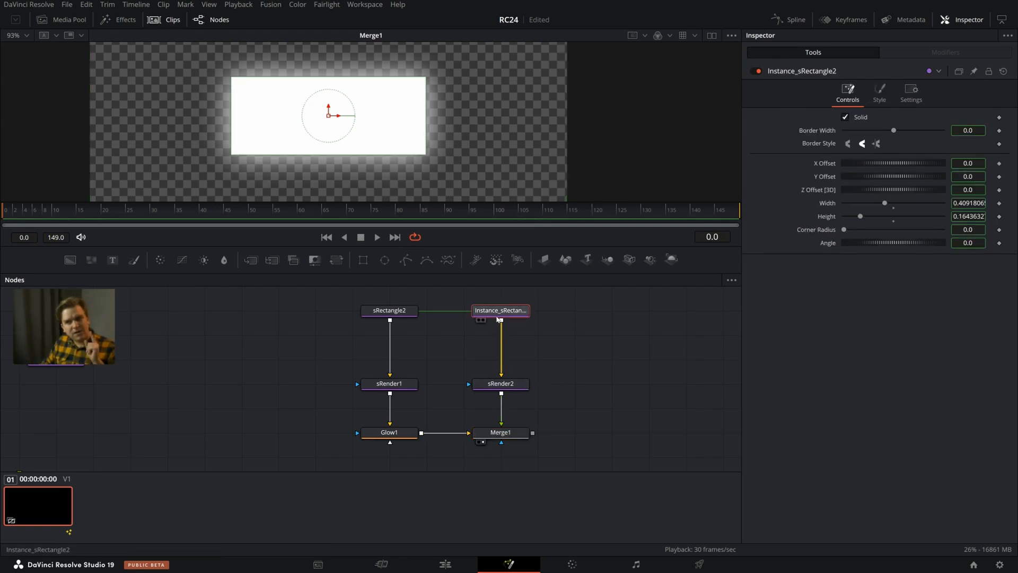
click(890, 87)
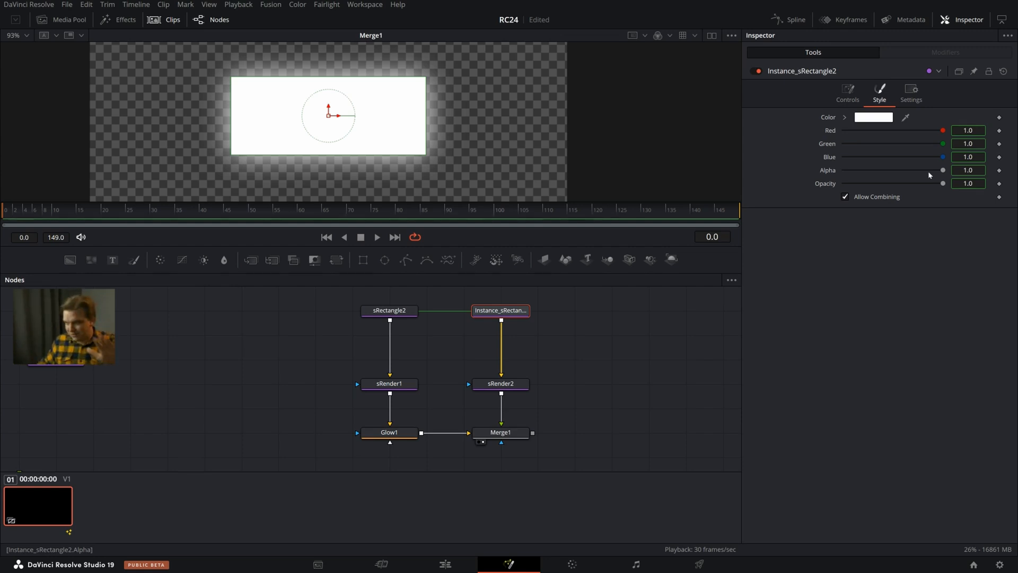
click(411, 311)
key(2)
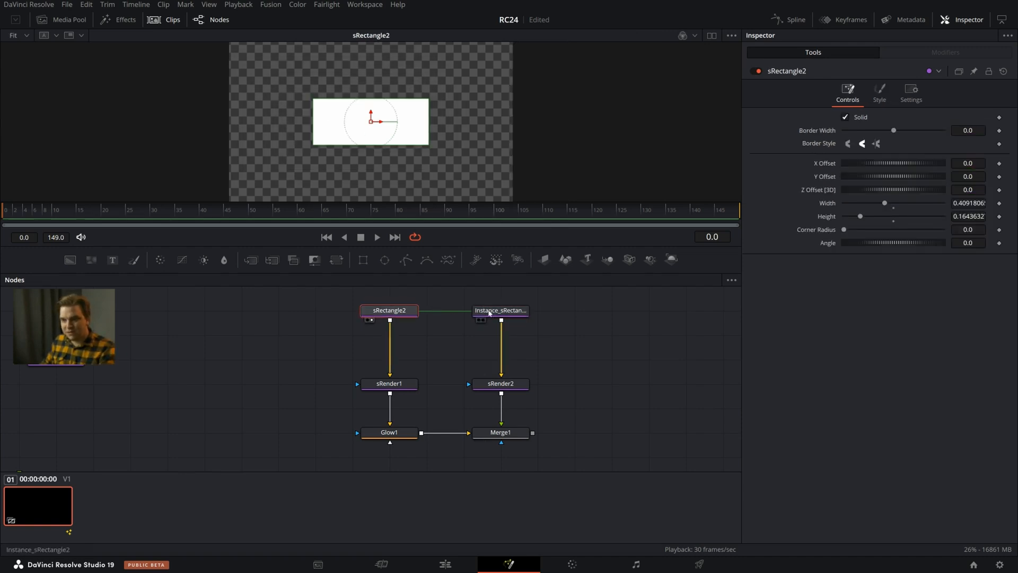
click(488, 313)
key(2)
click(380, 315)
key(2)
click(481, 313)
key(2)
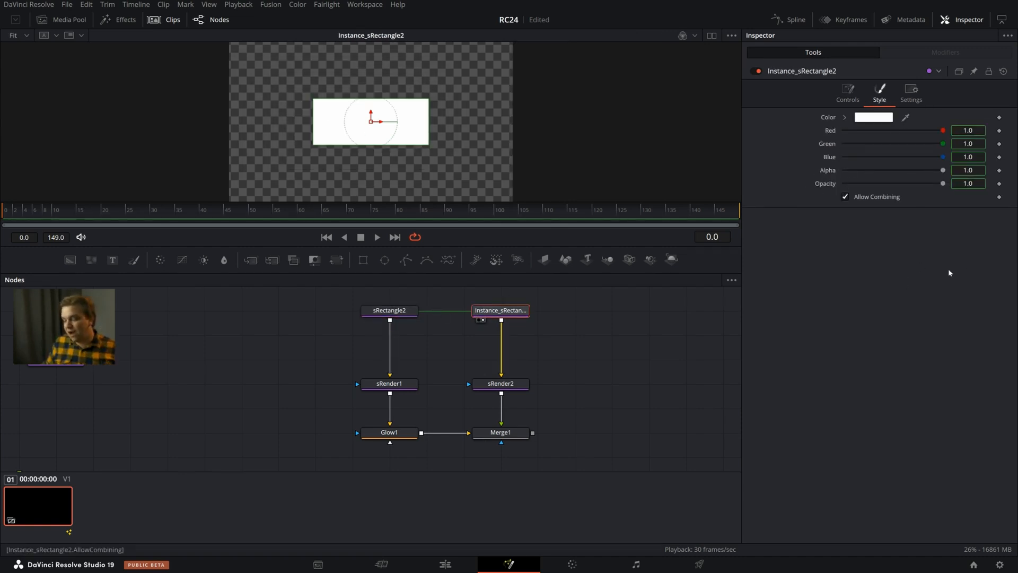
Deinstance the color group of the instanced rectangle and make it green by setting red and blue to 0.0
right_click(830, 146)
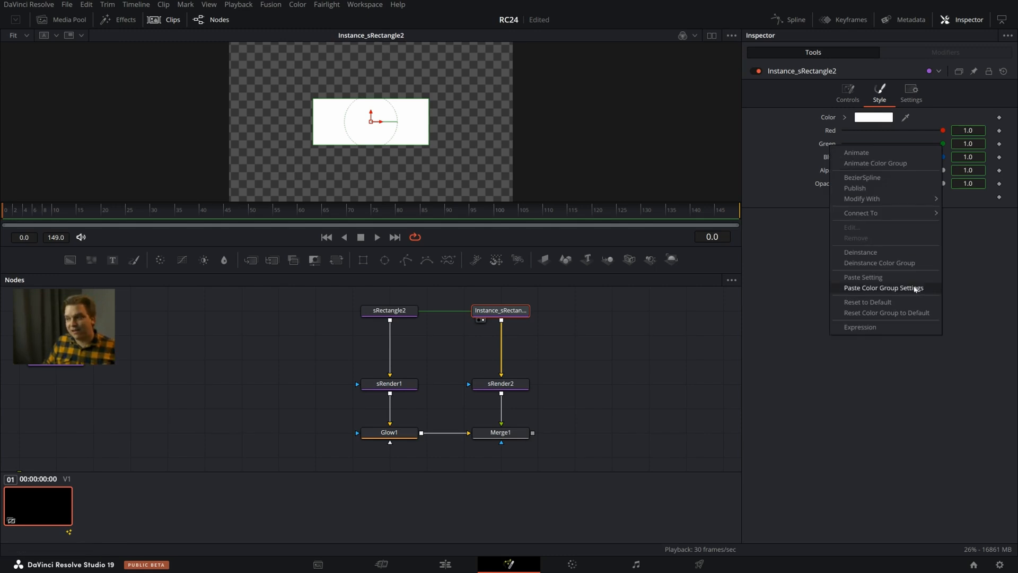
click(889, 265)
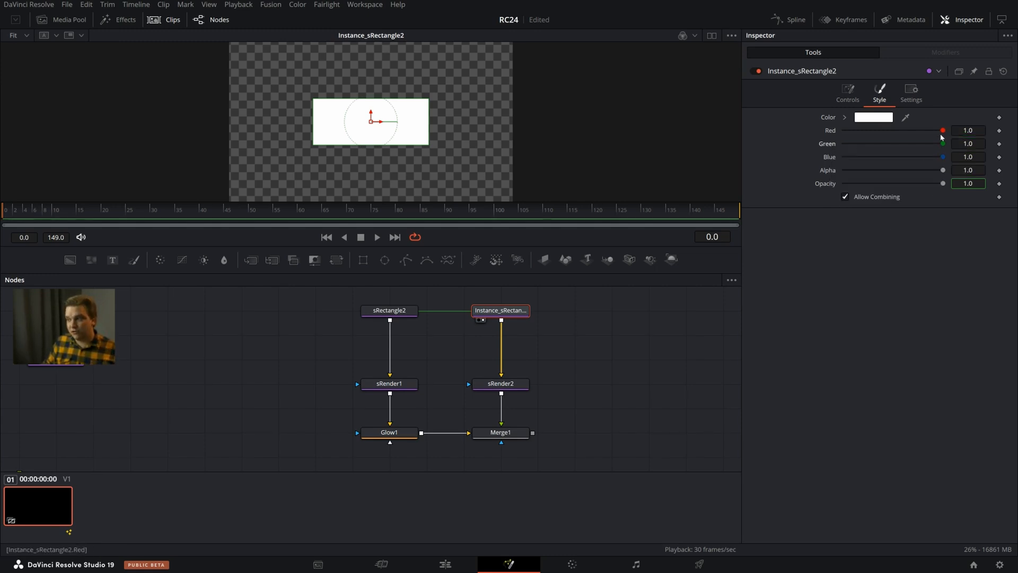
drag(941, 131, 843, 130)
drag(943, 157, 843, 157)
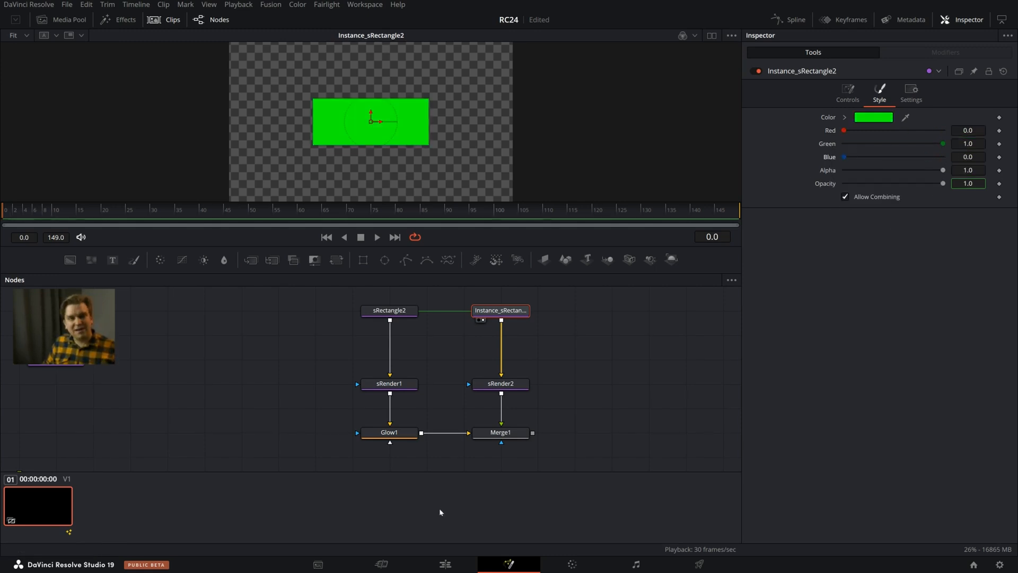
Show sRectangle2 and its green instance side by side in two viewers
click(416, 314)
key(1)
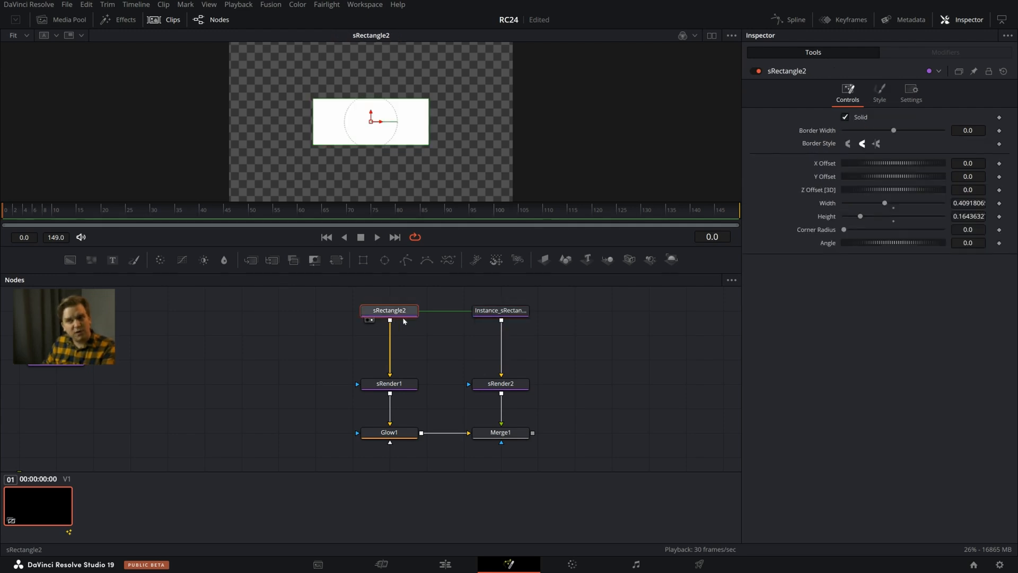
click(494, 313)
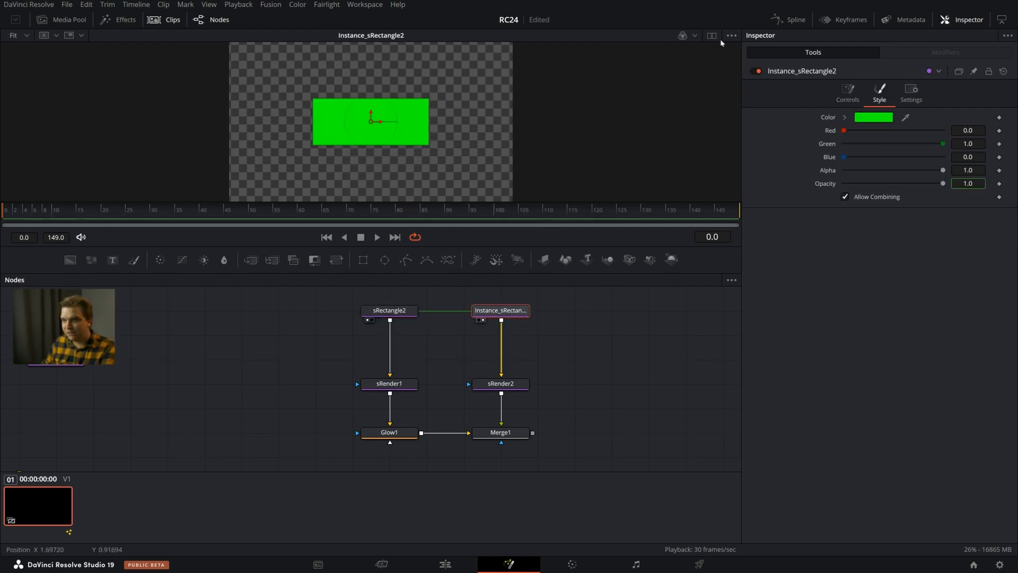
key(2)
mouse_move(536, 148)
mouse_down()
mouse_move(492, 157)
mouse_move(552, 159)
mouse_move(493, 154)
mouse_move(552, 150)
mouse_move(536, 150)
mouse_up()
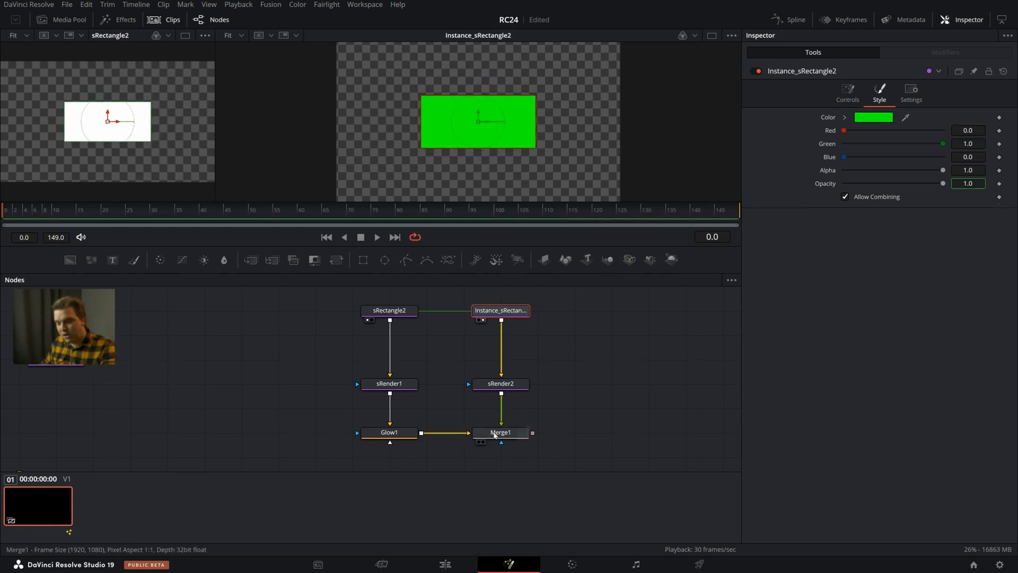
Show Merge1 in the second viewer to check the green rectangle over the white glow
click(494, 432)
key(2)
scroll(525, 177, up, 1)
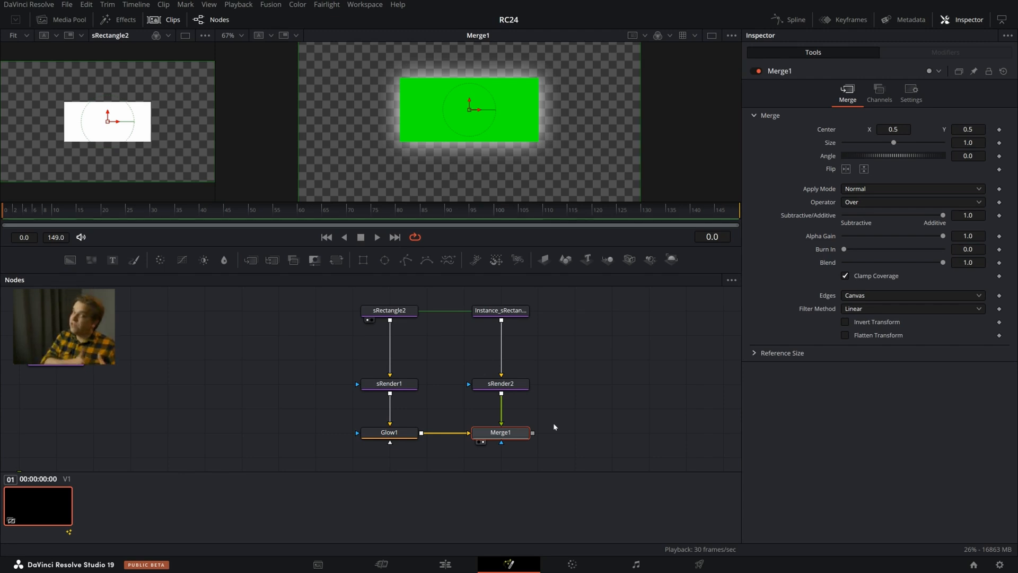
Compare the outputs of sRender2, sRender1 and Glow1 in the second viewer, ending on sRender2
click(502, 384)
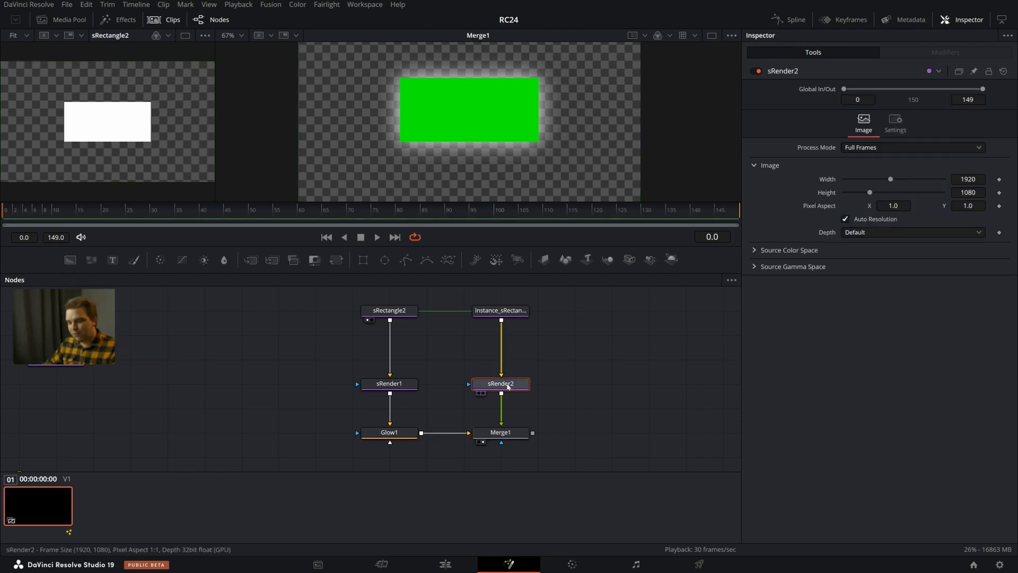
key(2)
click(385, 386)
key(2)
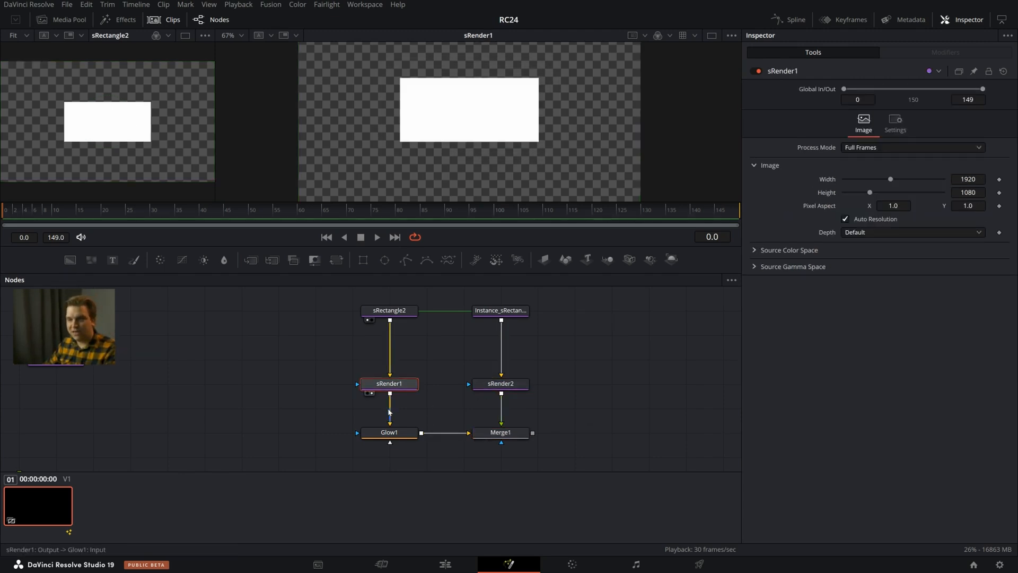
click(384, 433)
key(2)
click(493, 385)
key(2)
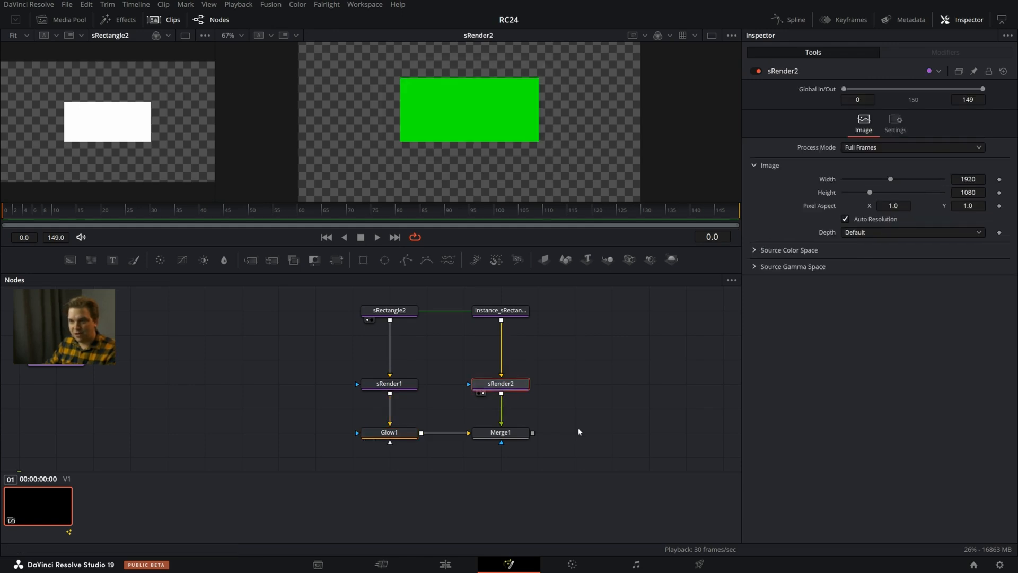
click(605, 412)
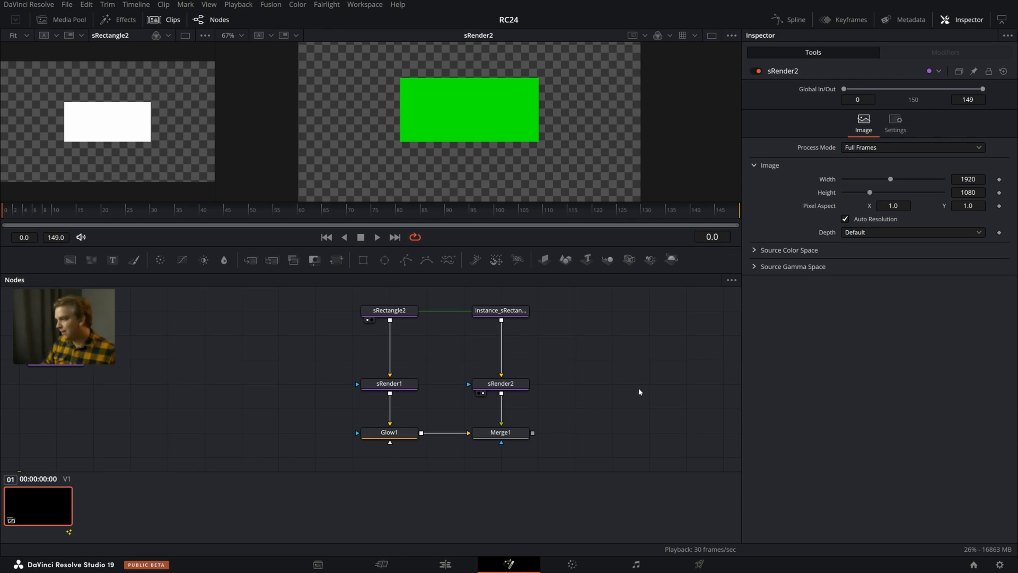
Move sRectangle2 and its instance together so they sit directly above sRender1 and sRender2
scroll(636, 391, down, 5)
scroll(556, 377, down, 3)
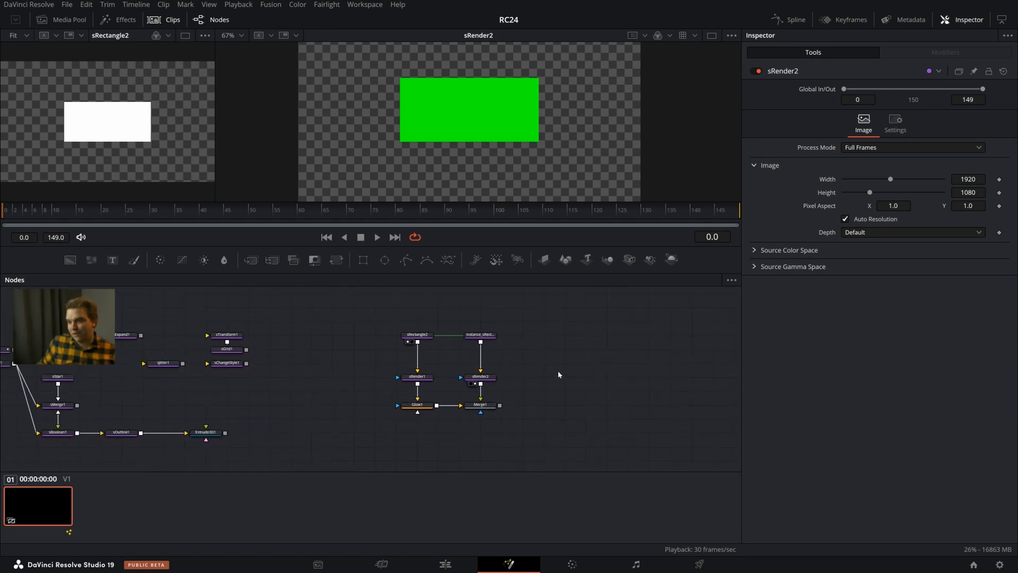
drag(558, 374, 520, 371)
scroll(520, 371, up, 1)
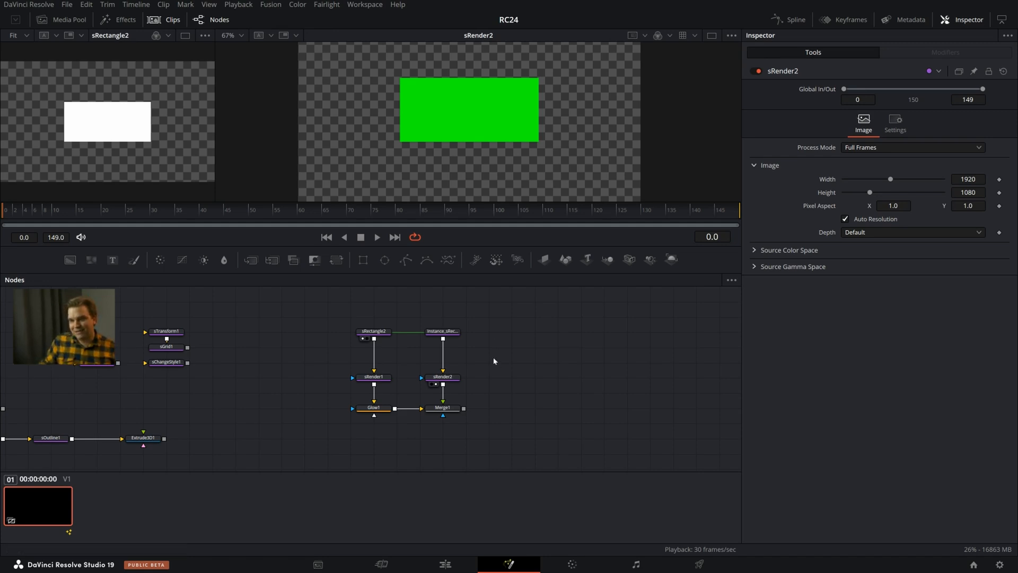
scroll(495, 357, up, 2)
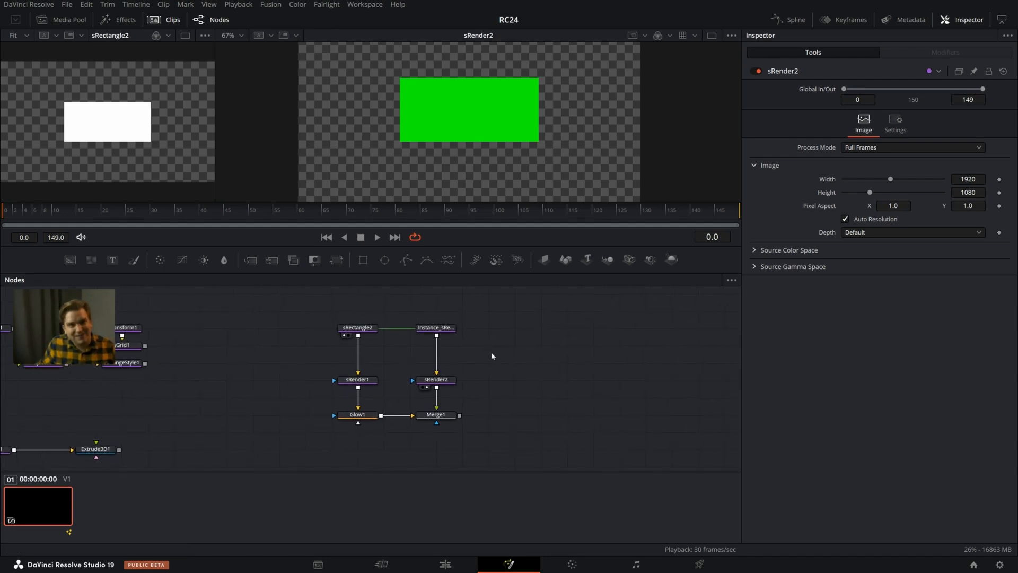
scroll(479, 352, up, 2)
drag(314, 309, 429, 346)
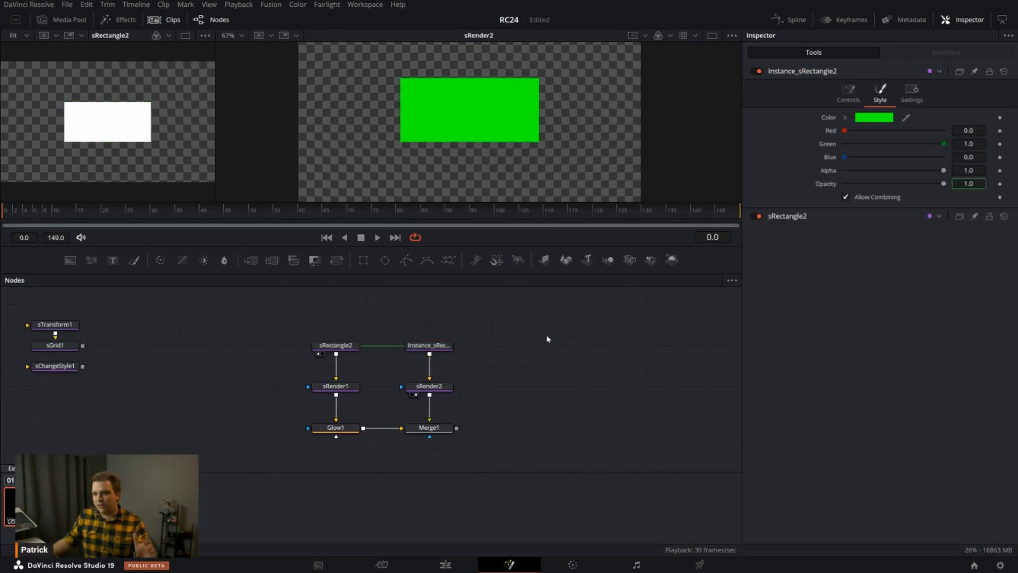
drag(327, 323, 429, 366)
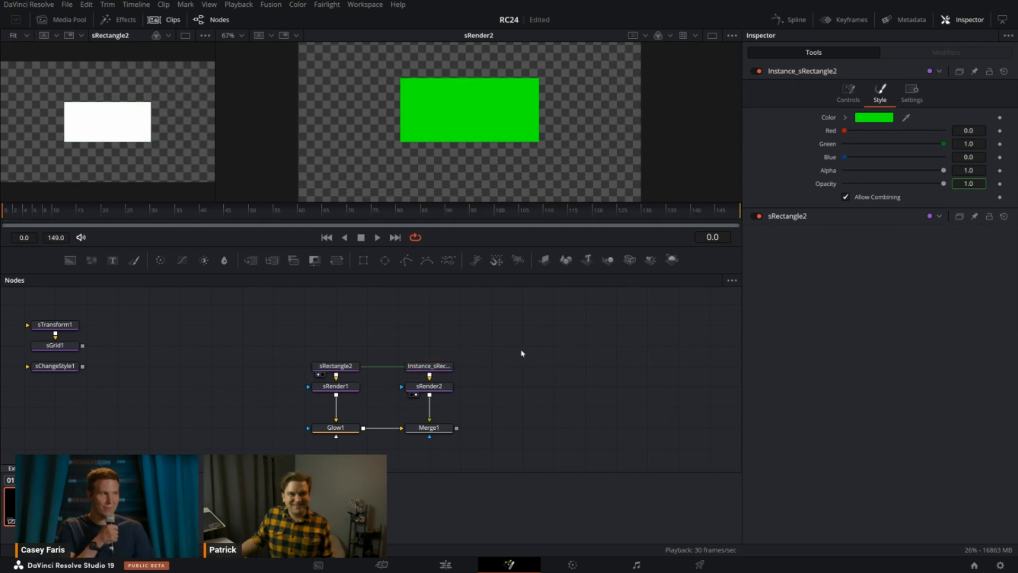
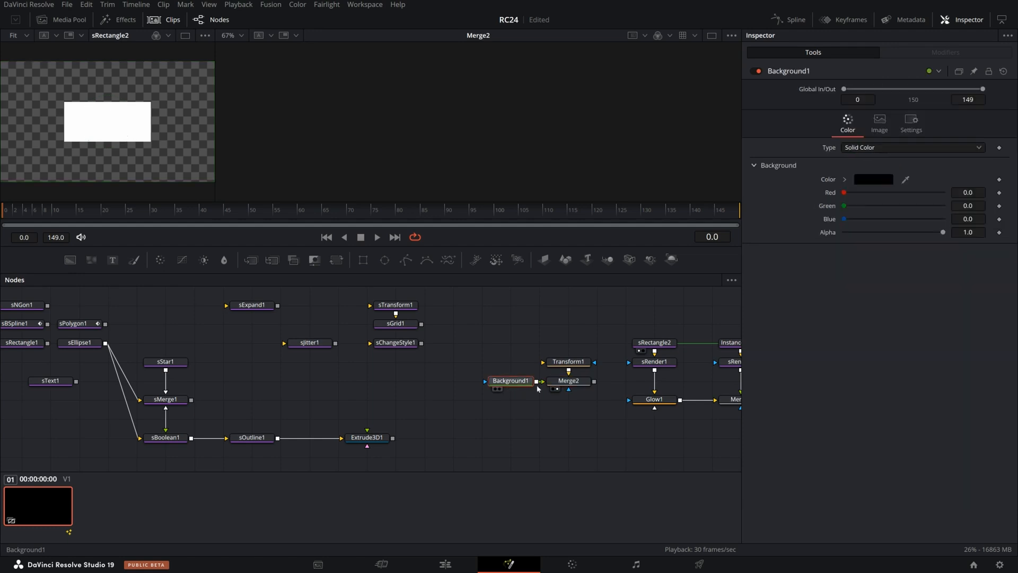
Check Merge2's settings and Background1's color and image resolution settings
click(568, 382)
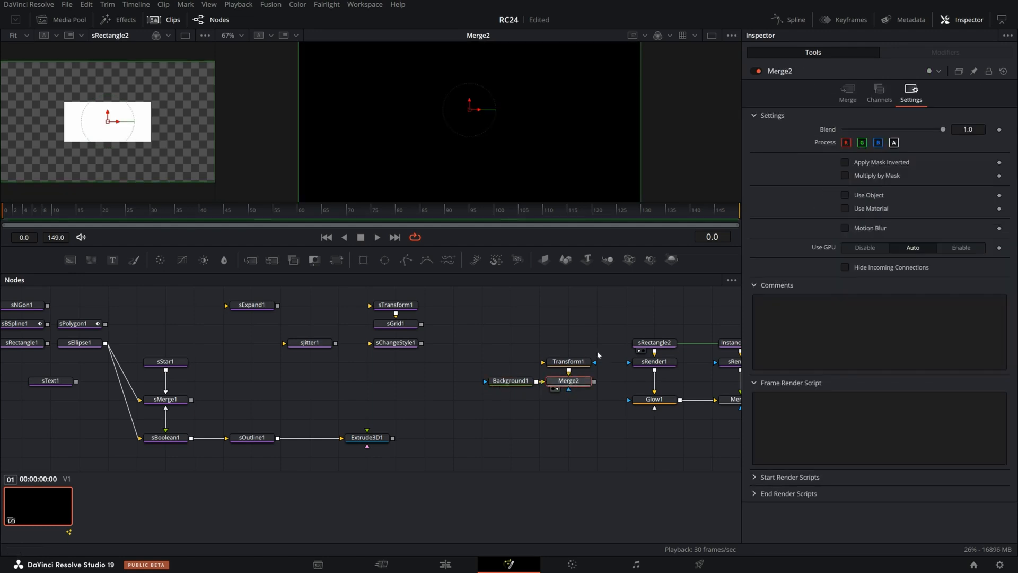
click(505, 383)
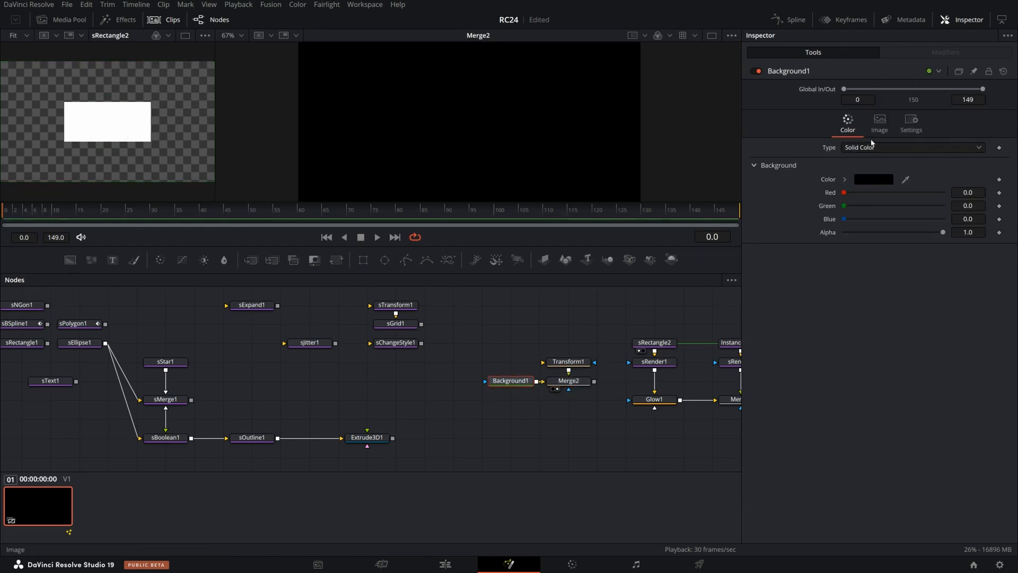
click(879, 123)
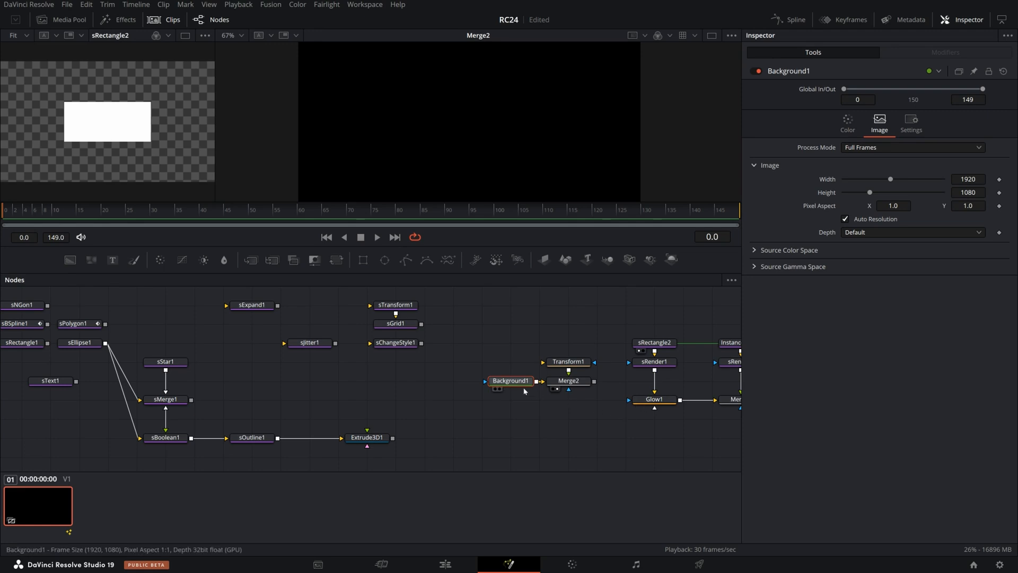
click(849, 133)
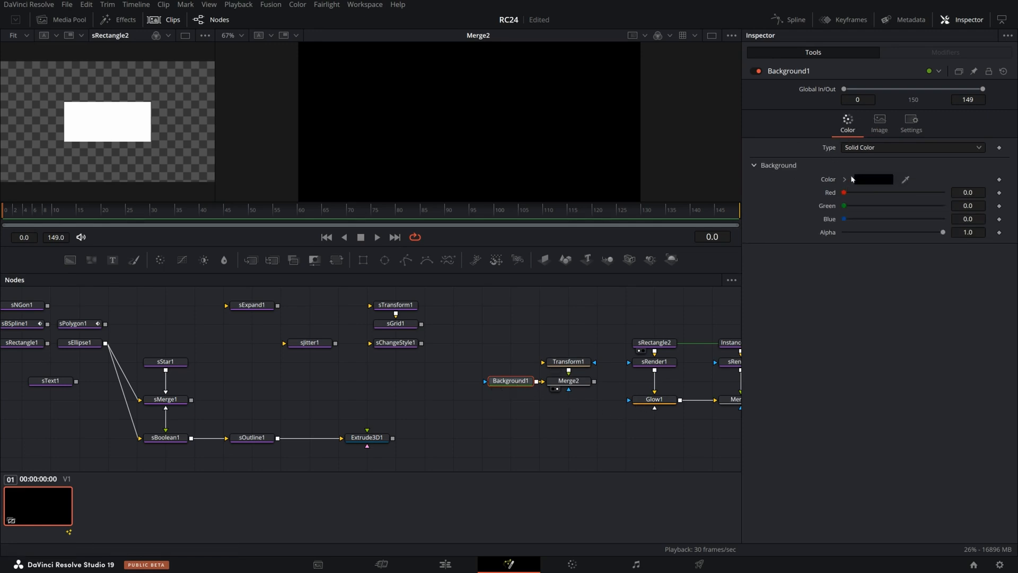
click(880, 123)
click(851, 127)
Make Background1 dark red by setting its red value to 0.567, and save the project
drag(847, 196, 899, 230)
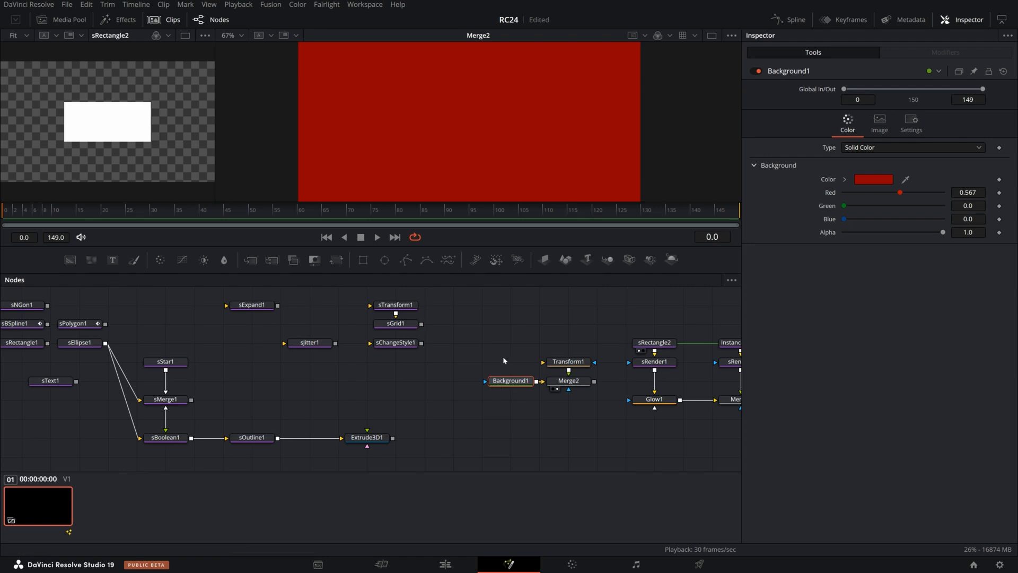
scroll(503, 357, up, 2)
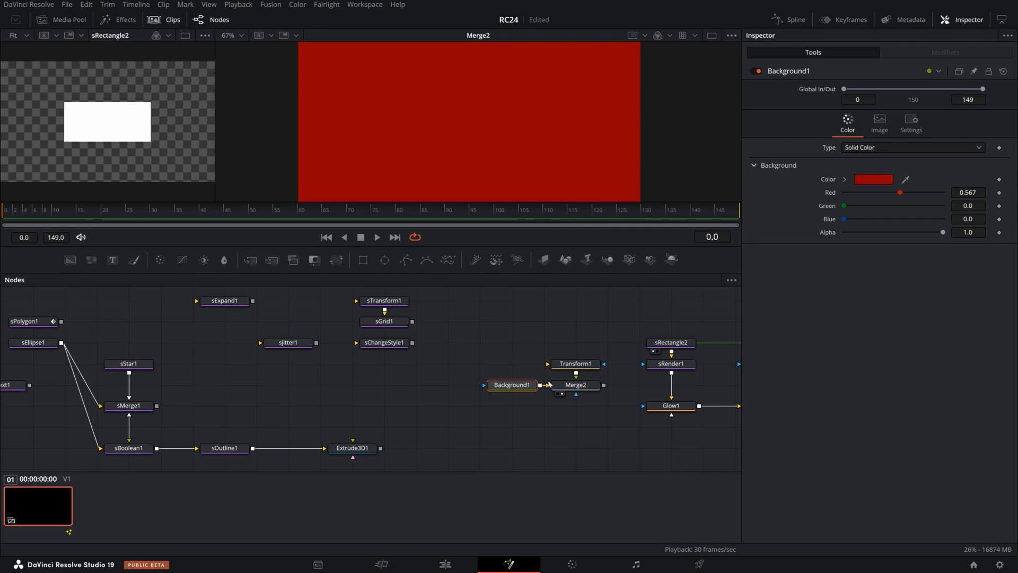
click(506, 331)
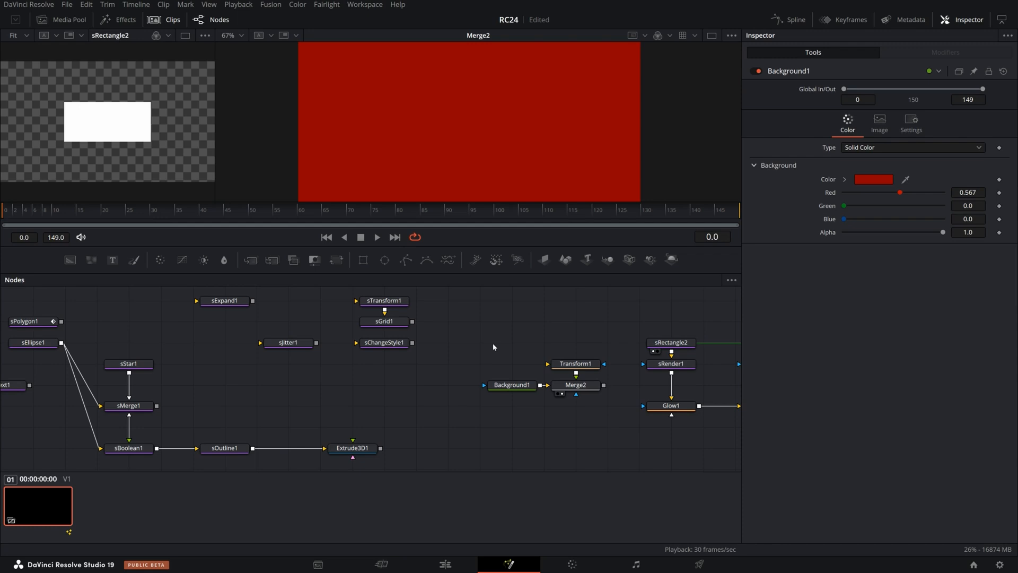
key(ctrl+s)
Show Extrude3D1 in the second viewer with Solid shading and examine the extruded outline in perspective
scroll(518, 345, down, 2)
click(361, 423)
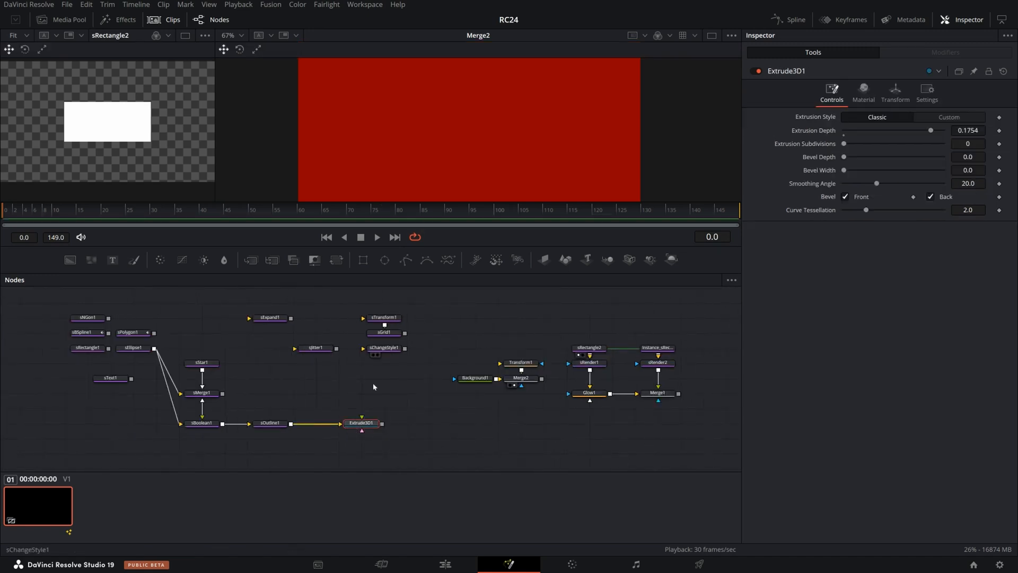
click(355, 430)
scroll(468, 180, down, 5)
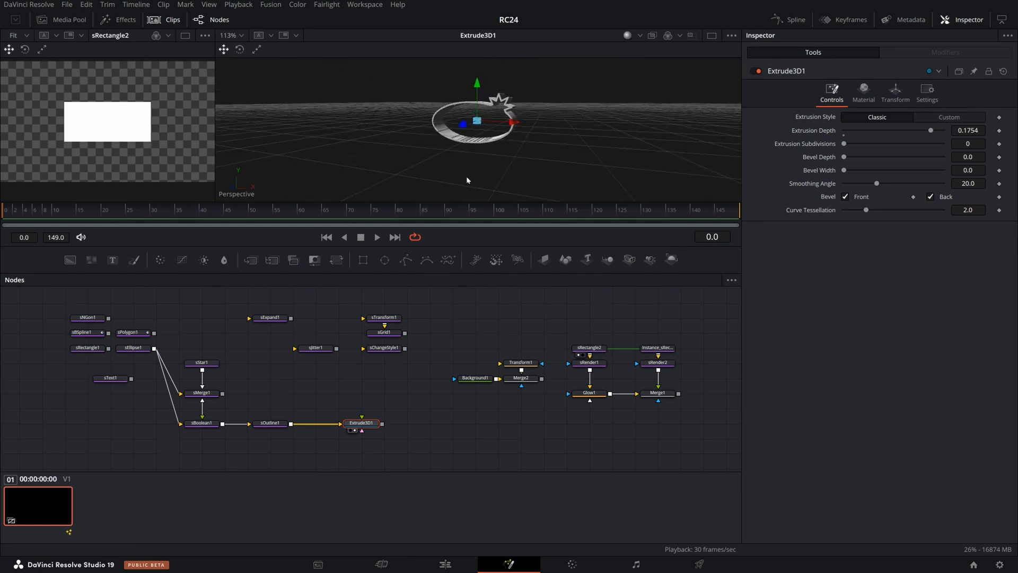
scroll(479, 177, up, 3)
click(640, 35)
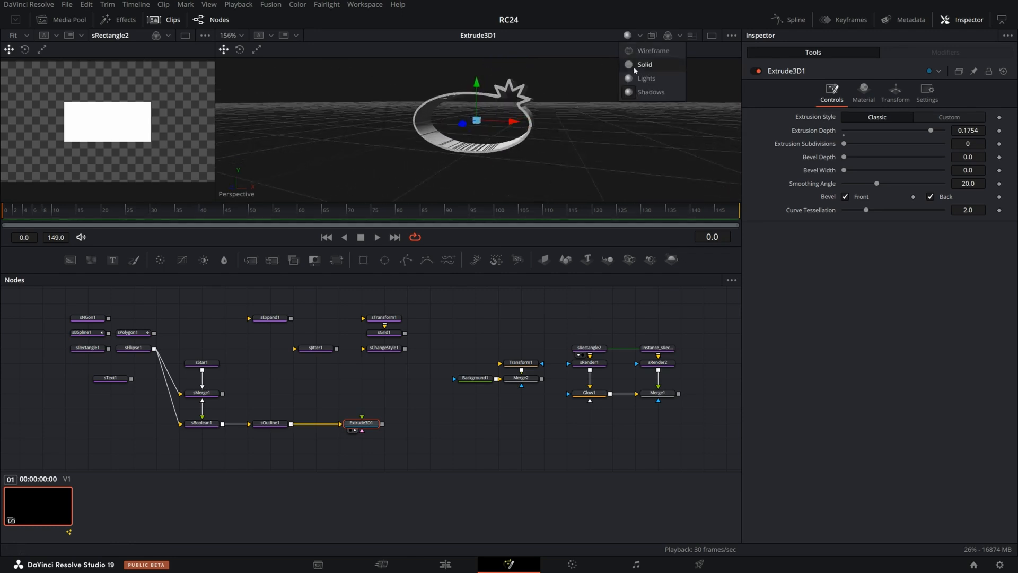
click(641, 64)
scroll(523, 164, down, 2)
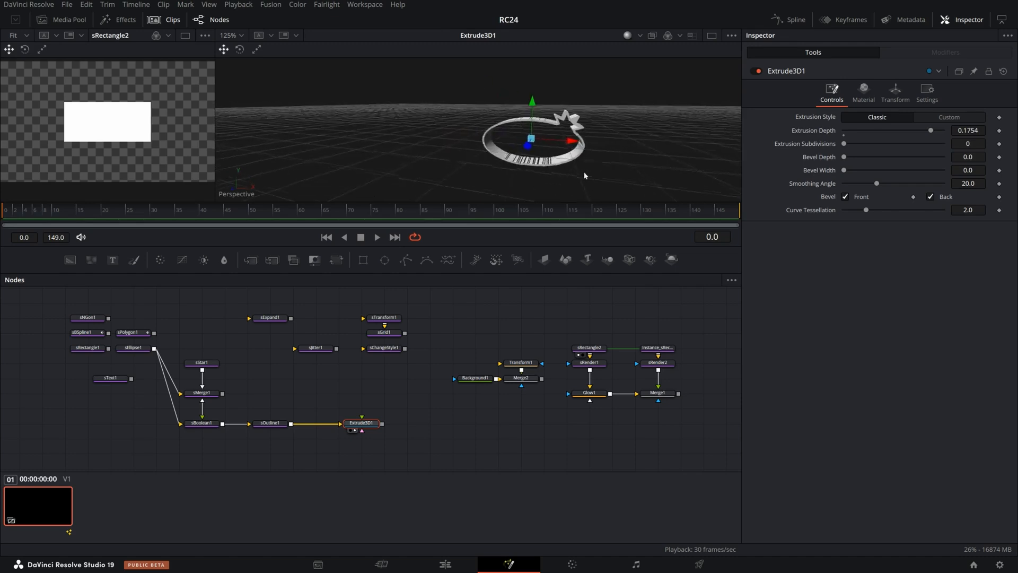
scroll(425, 166, down, 1)
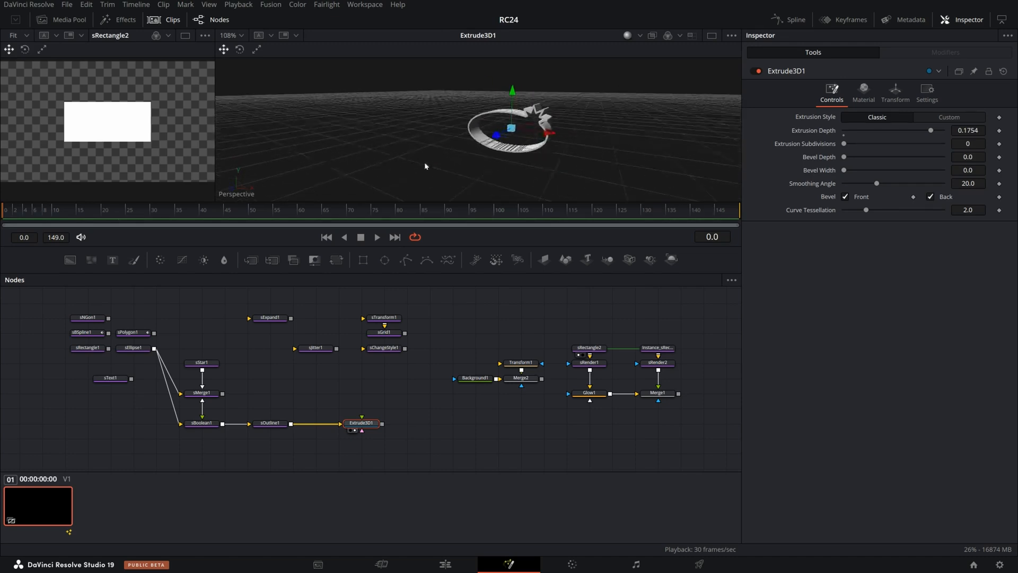
scroll(424, 166, down, 1)
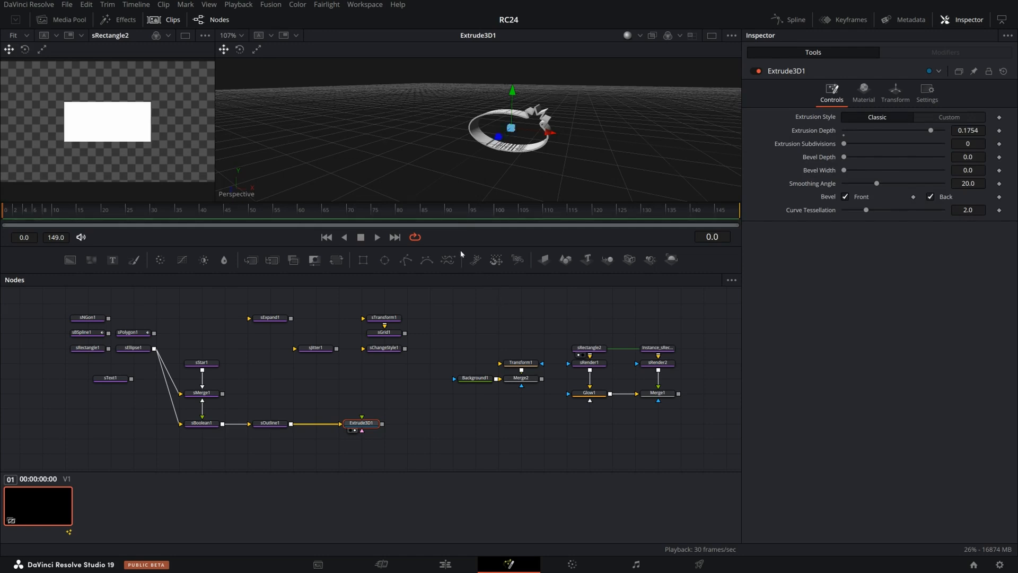
Widen the first viewer so that the two viewers are closer to equal in width
drag(479, 319, 412, 351)
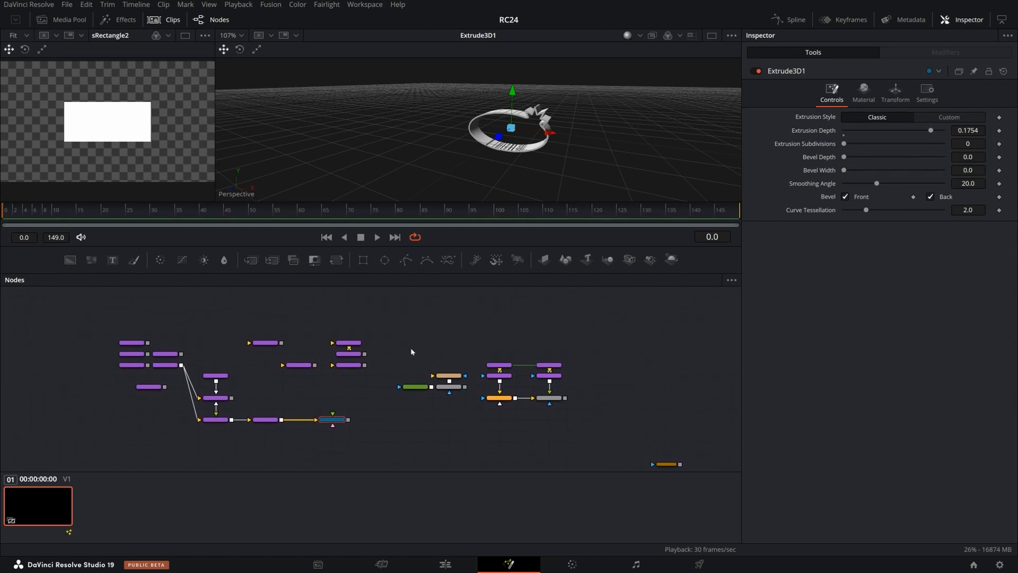
scroll(416, 348, up, 3)
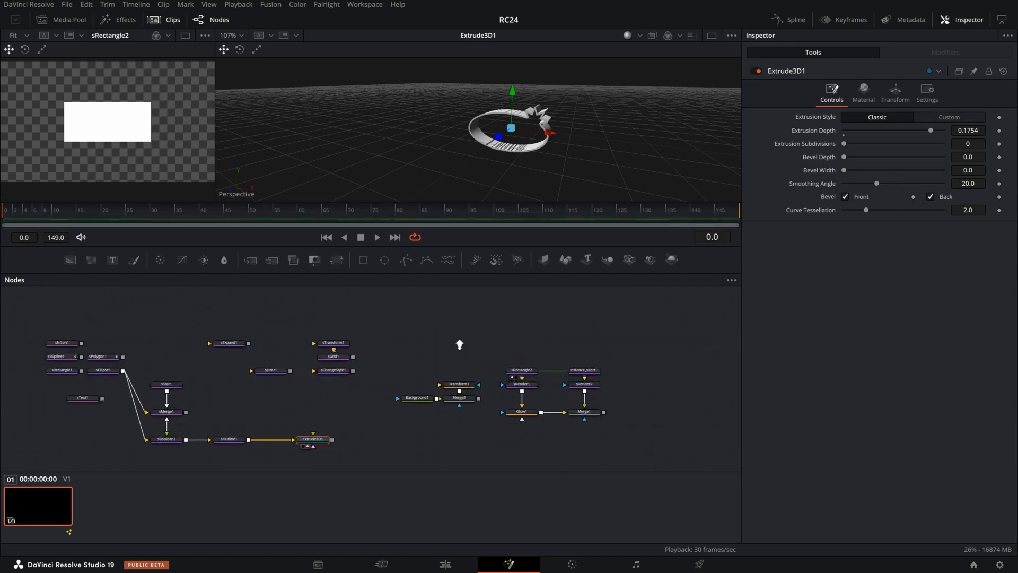
click(492, 338)
scroll(490, 318, up, 1)
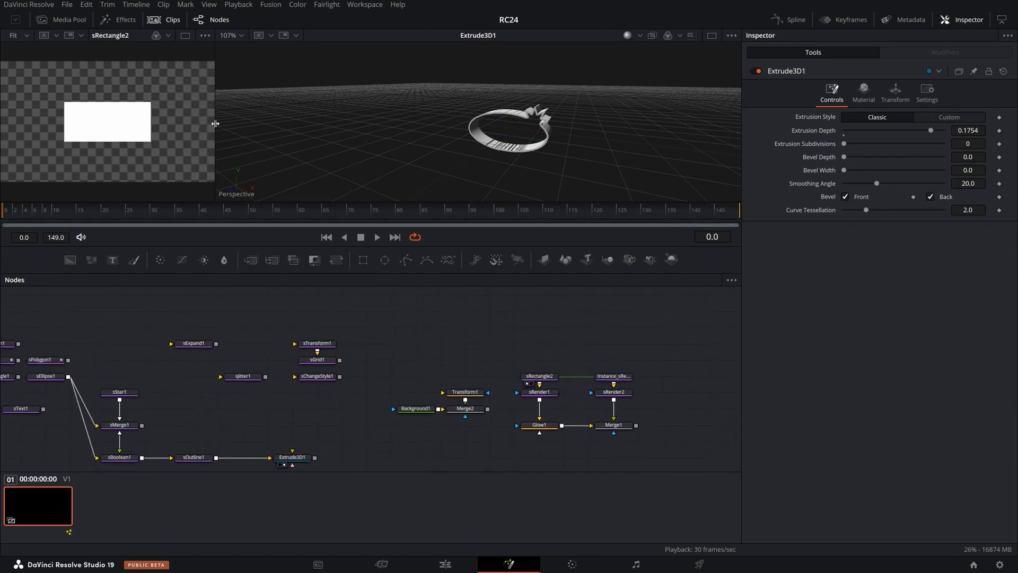
drag(215, 132, 321, 132)
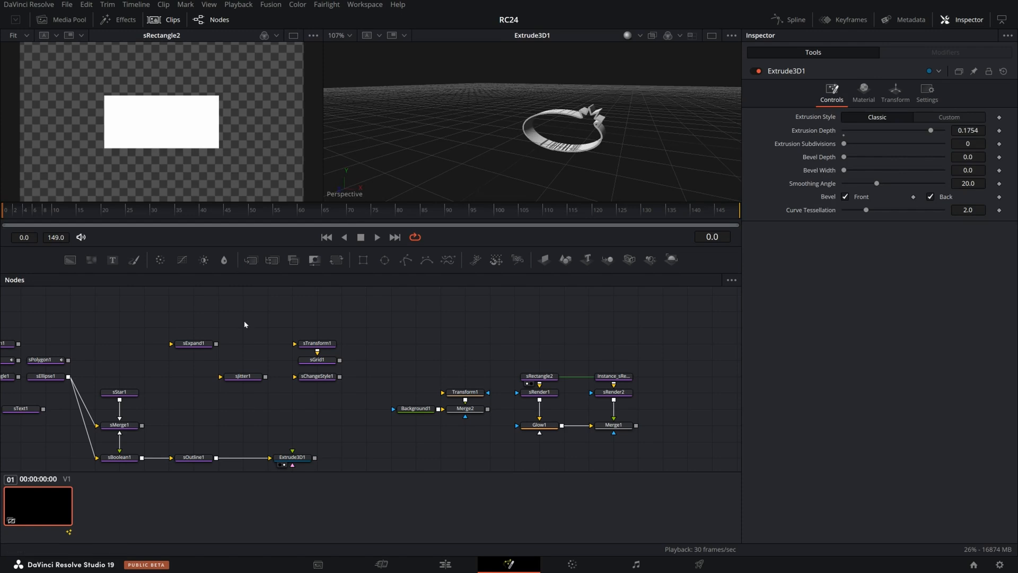
Add an sPolygon node, place it in the free space above sRectangle2 and show it in the second viewer
key(shift+space)
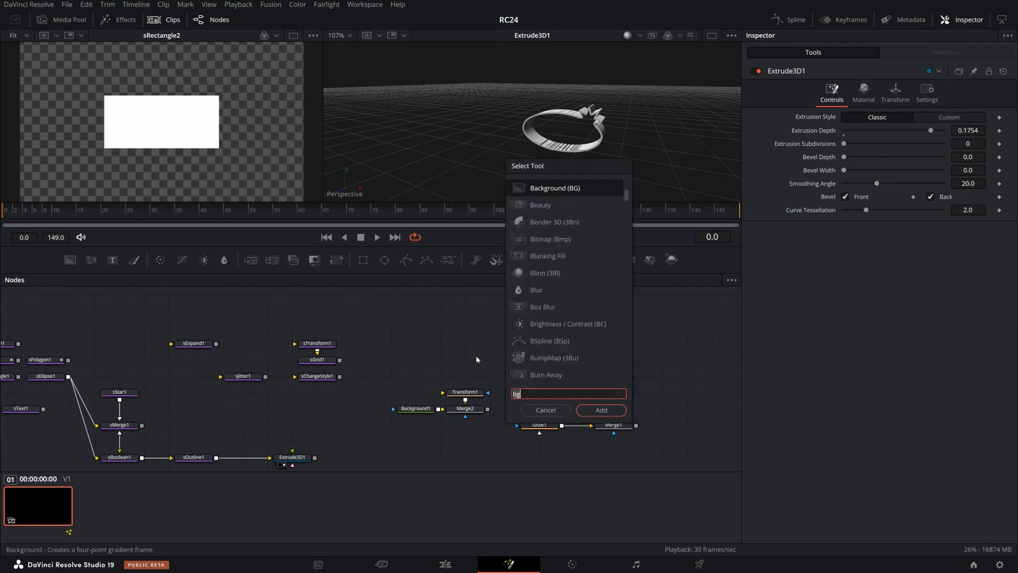
text(spol)
key(Return)
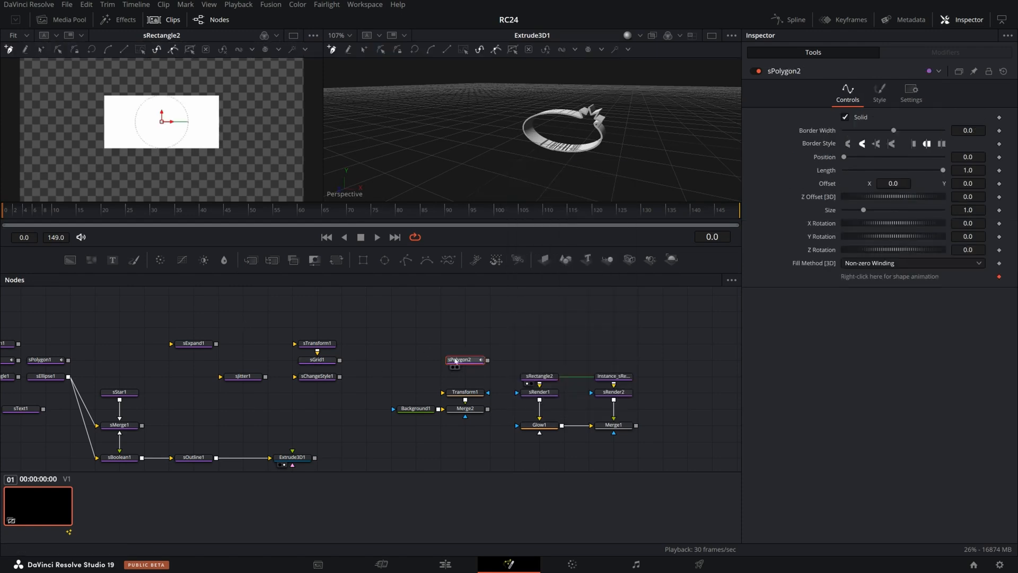
drag(455, 362, 506, 329)
key(2)
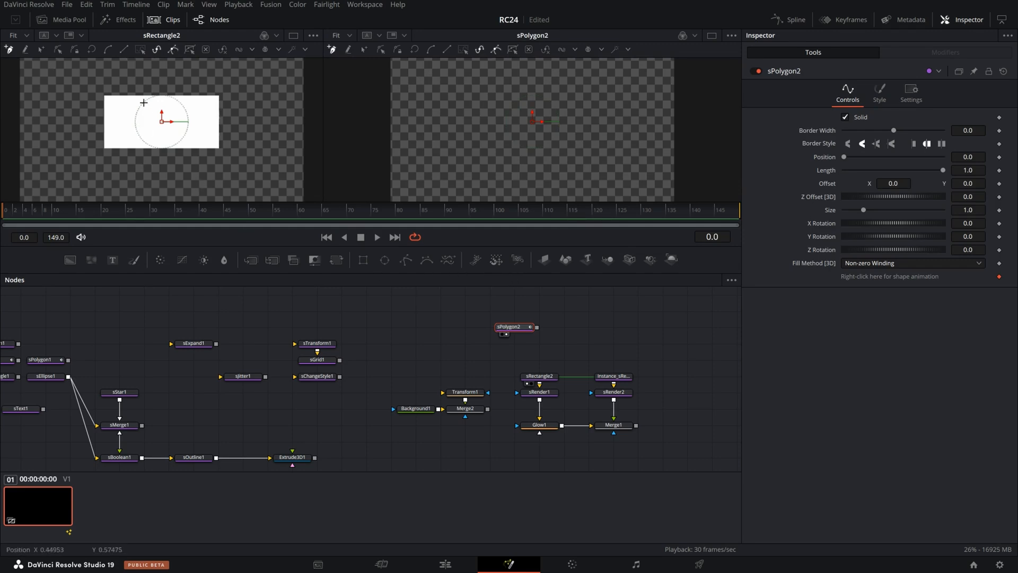
Draw a closed four-point polygon in sPolygon2, tracing the corners of the white rectangle in the first viewer
click(103, 94)
click(218, 96)
click(218, 148)
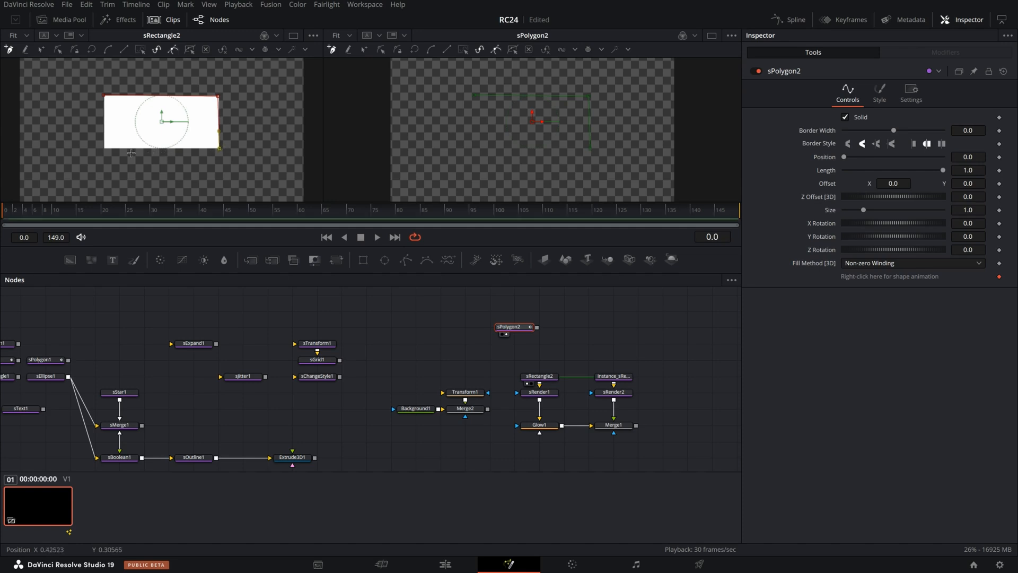
click(105, 148)
click(103, 95)
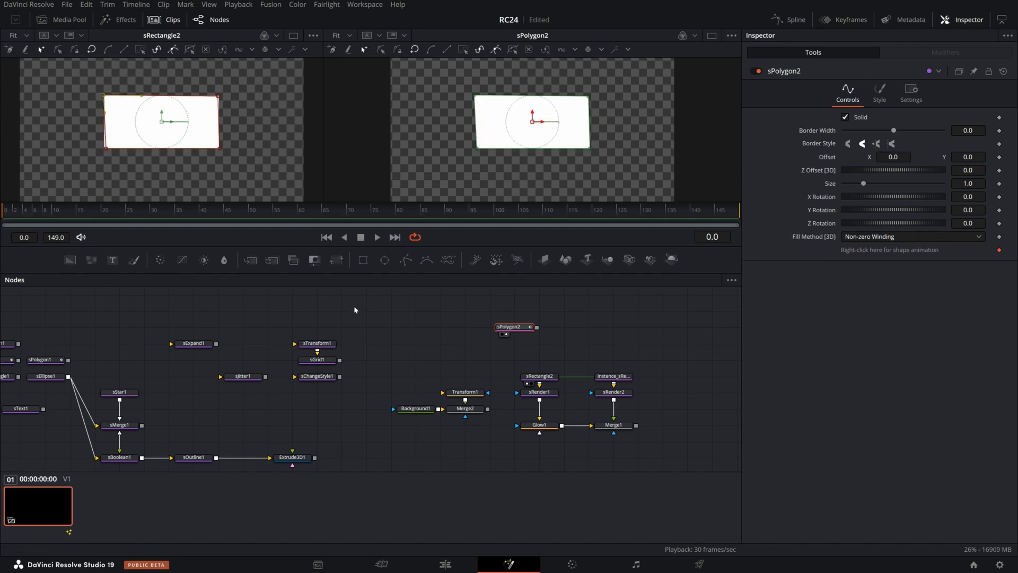
scroll(274, 119, up, 5)
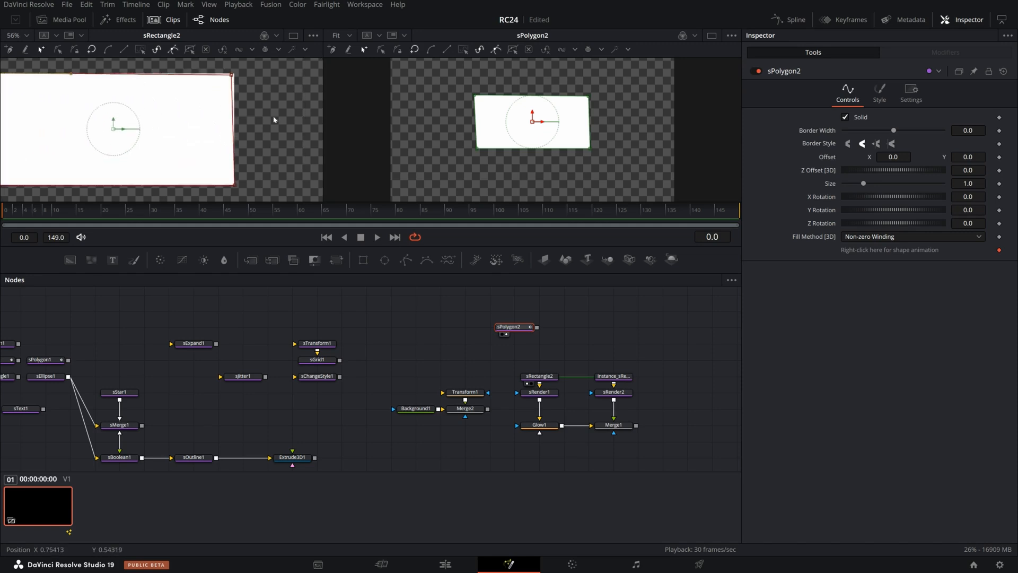